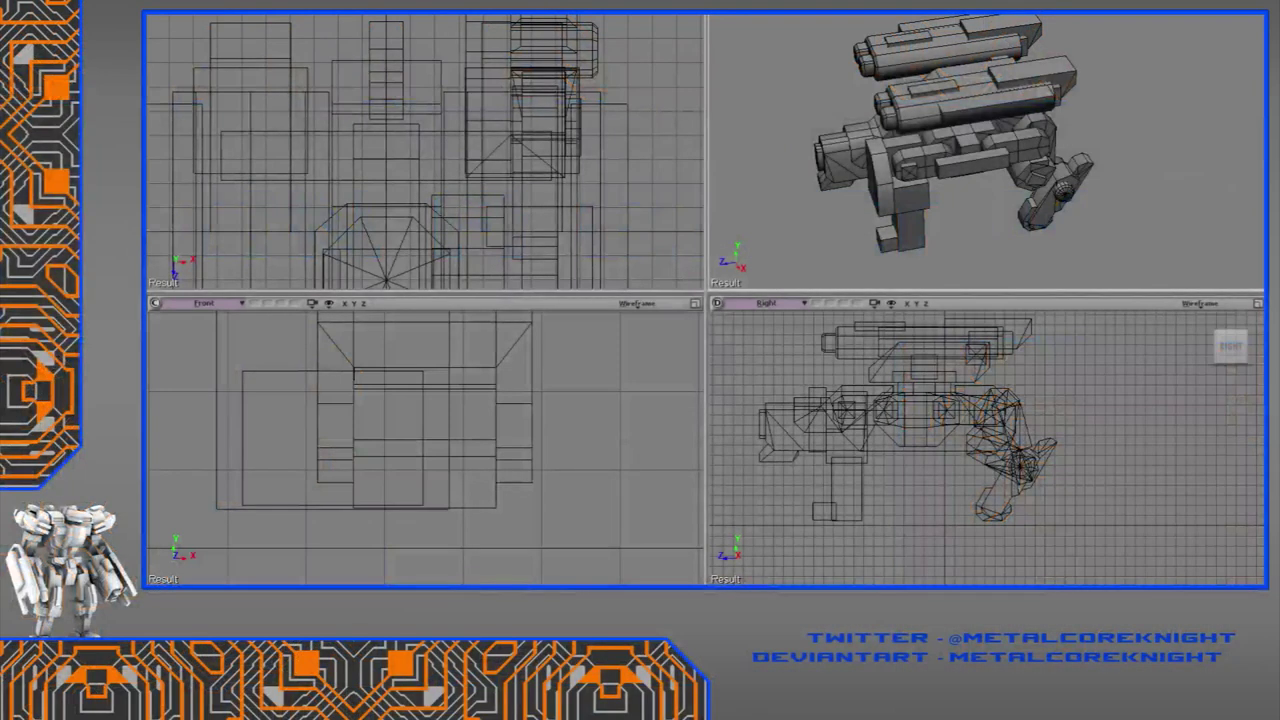
Step: Examine the robot's body, front leg and rear leg from the side
right_click_drag(971, 238, 986, 151)
scroll(977, 226, "up", 5)
scroll(1015, 140, "down", 5)
middle_click_drag(986, 150, 938, 157)
scroll(940, 176, "up", 3)
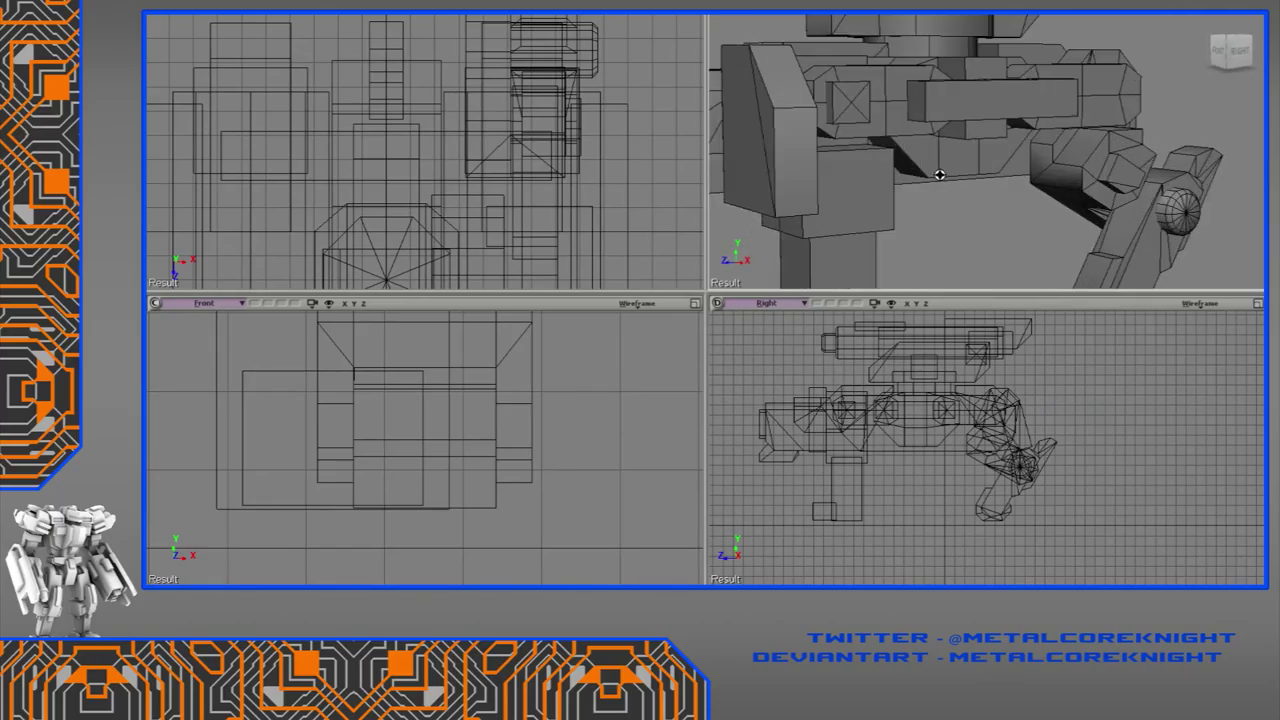
scroll(940, 176, "down", 5)
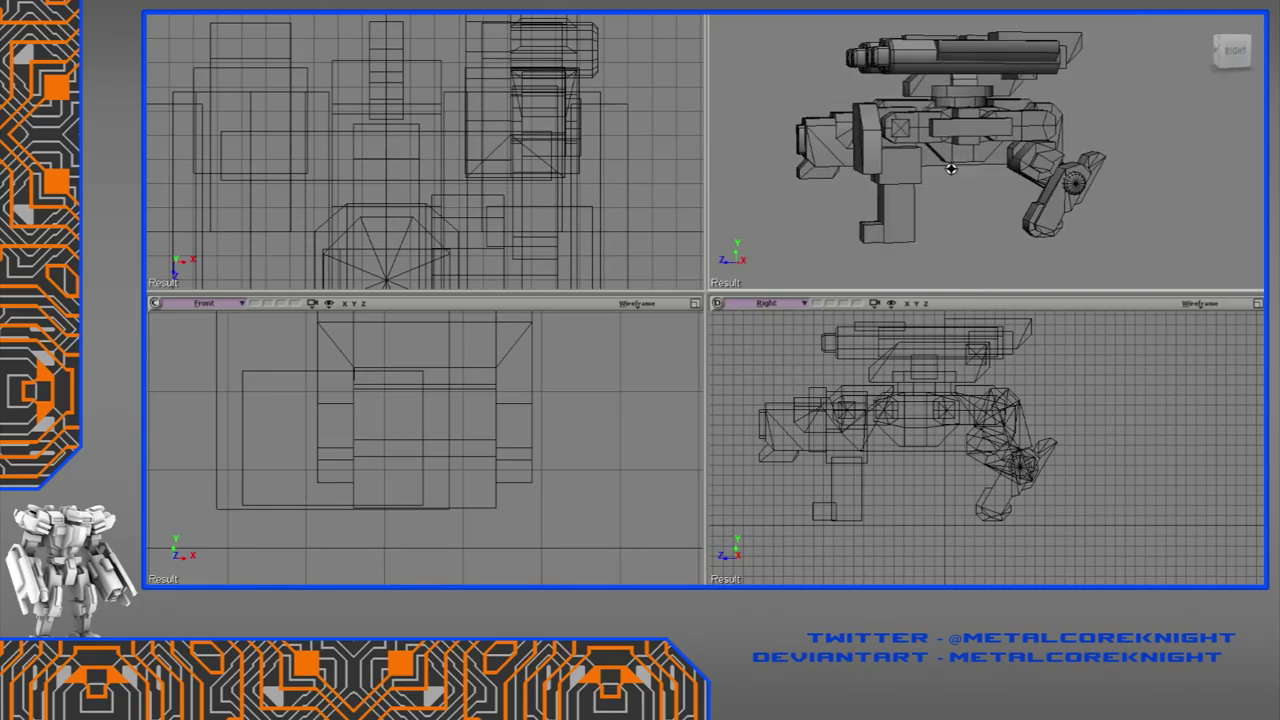
mouse_move(933, 187)
middle_mouse_down()
mouse_move(950, 196)
mouse_move(920, 237)
mouse_move(936, 217)
mouse_move(909, 177)
mouse_move(944, 202)
middle_mouse_up()
scroll(969, 206, "up", 3)
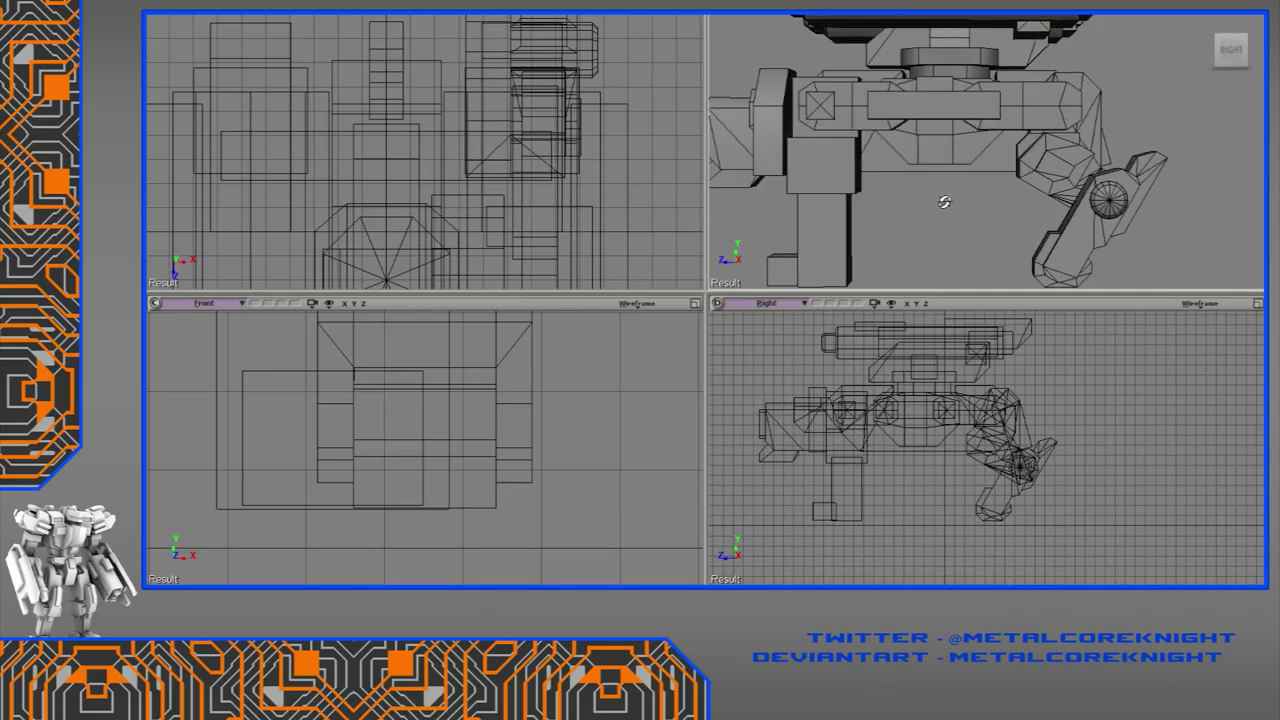
Step: Rotate the lower segment of the rear leg about its joint until it stands upright
left_click(1065, 230)
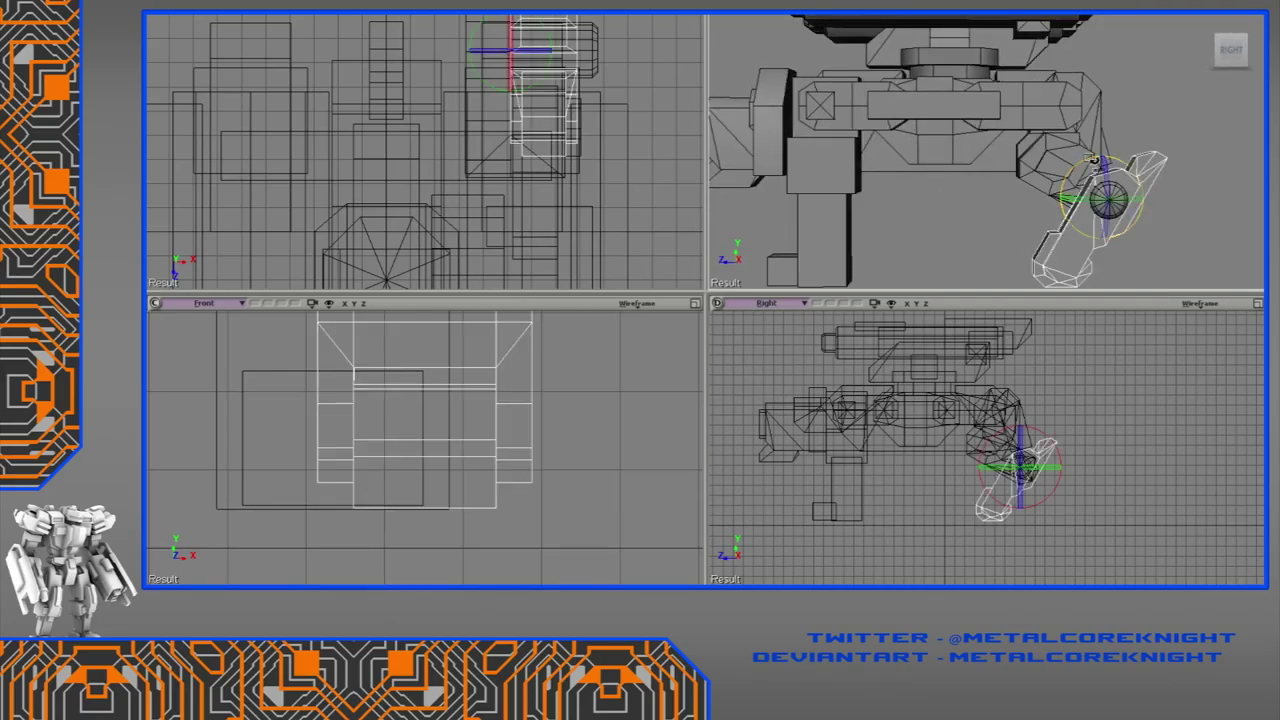
left_click_drag(1092, 160, 1074, 176)
middle_click_drag(1071, 434, 1156, 536)
Step: Raise the points behind the joint on the lower rear leg segment so its back contour sits closer to the round joint
left_click_drag(1156, 536, 953, 516)
scroll(1057, 456, "up", 3)
key("t")
key("v")
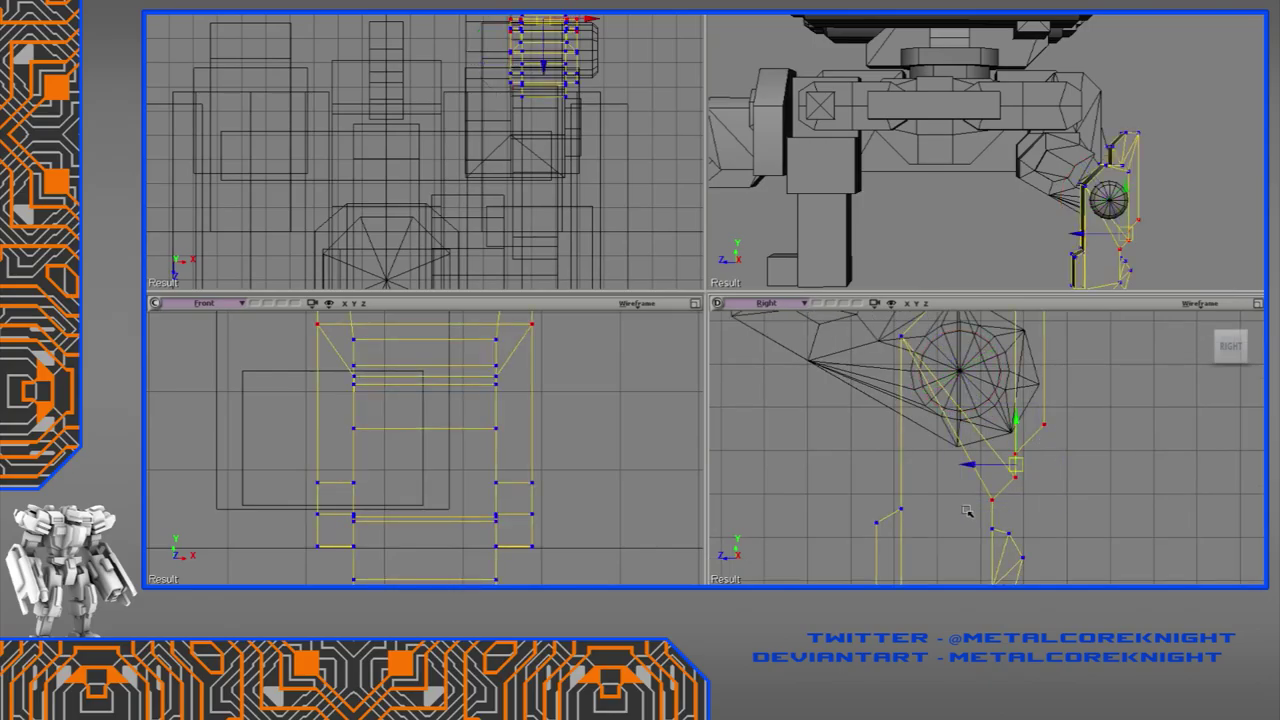
left_click_drag(1018, 430, 1059, 373)
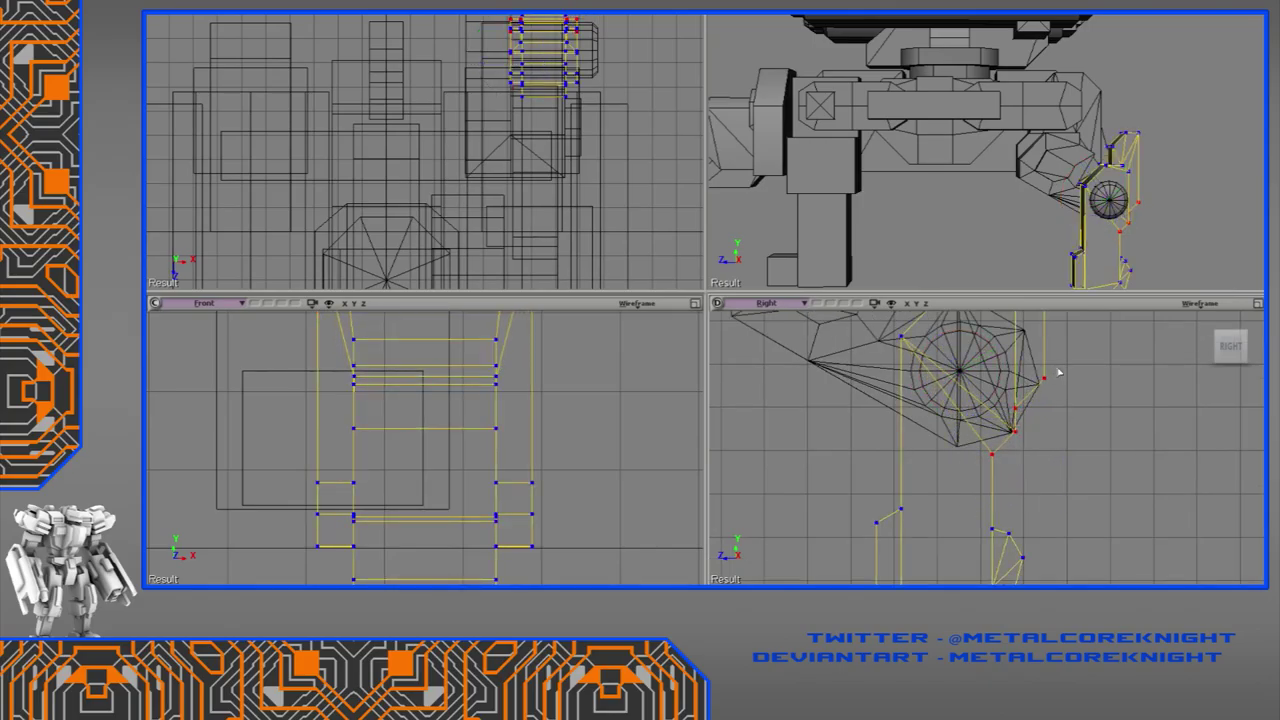
middle_click_drag(1007, 371, 997, 439)
key("v")
left_click_drag(1018, 412, 1018, 375)
Step: Rotate the lower rear leg segment back to a diagonal pose about its joint, with its foot end pointing forward
key("space")
key("s")
right_click_drag(1092, 186, 1005, 169)
middle_click_drag(1005, 170, 1085, 203)
key("e")
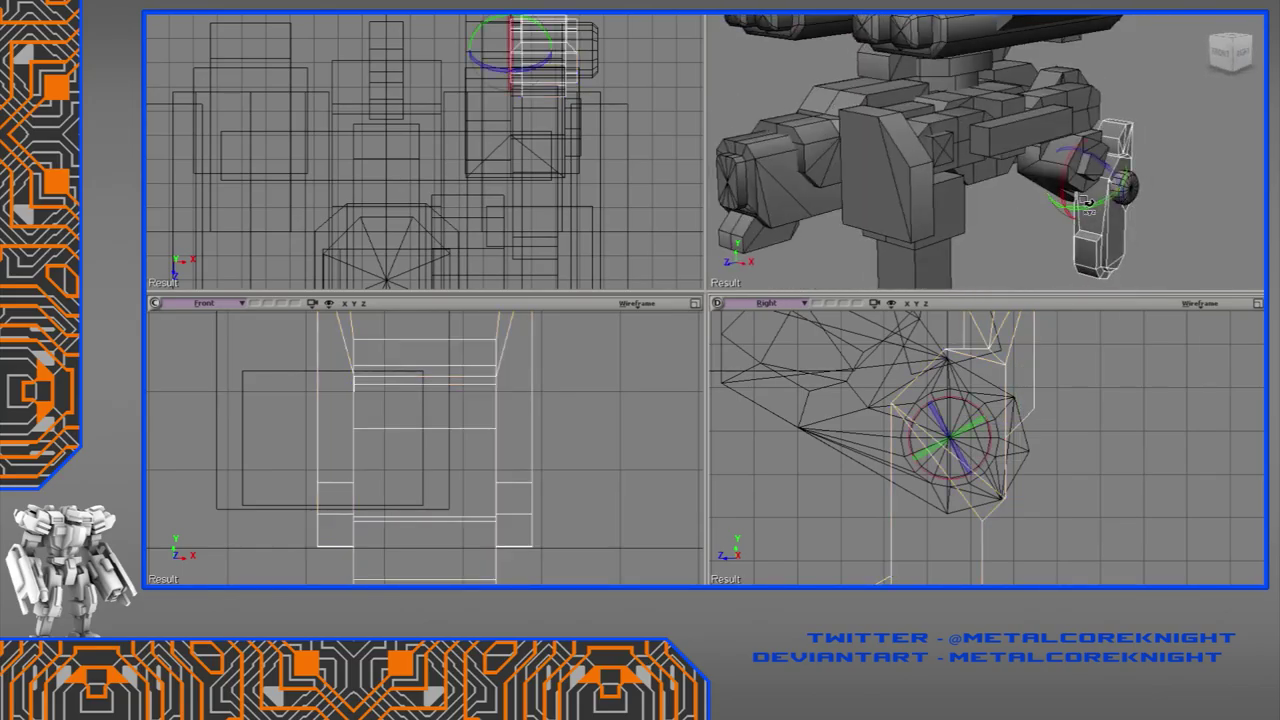
left_click_drag(1068, 190, 1090, 148)
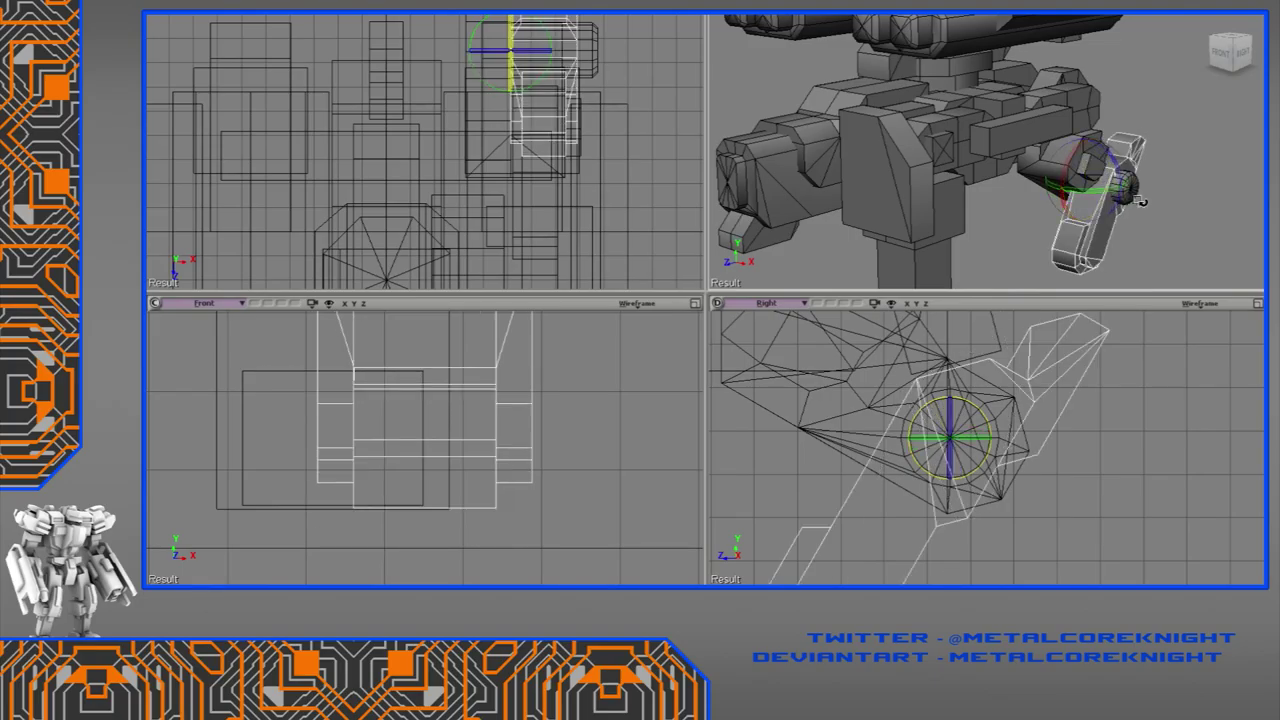
key("space")
left_click(1146, 232)
Step: Select all parts of the rear leg and mirror them to the opposite side of the body with Duplicate Symmetry
key("s")
right_click_drag(1146, 232, 1061, 215)
middle_click_drag(1060, 215, 988, 182)
left_click(983, 178)
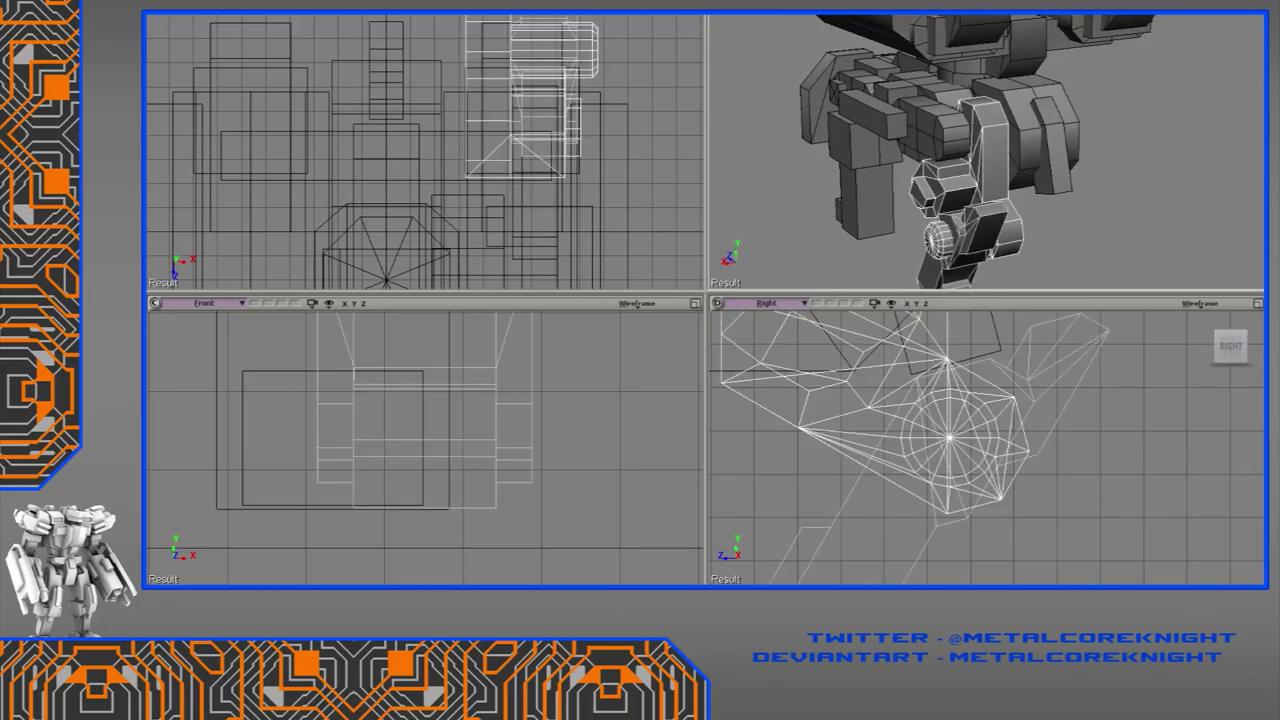
right_click(1238, 510)
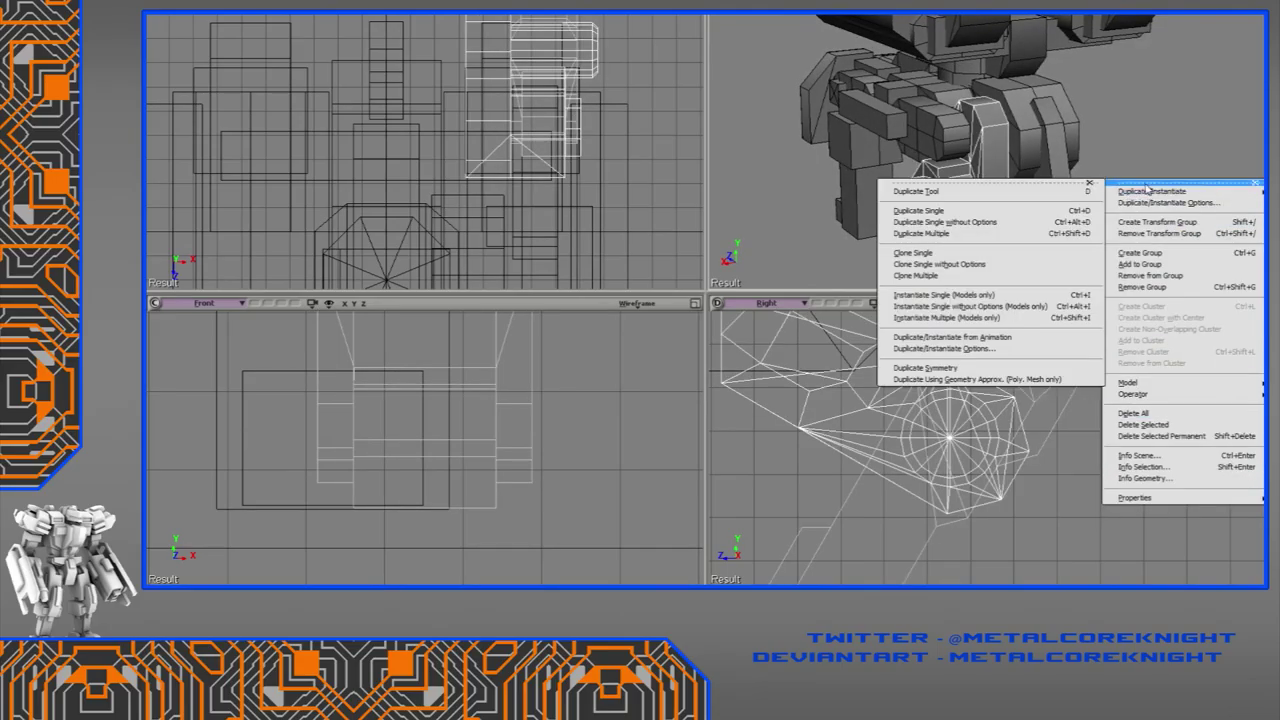
mouse_move(1130, 193)
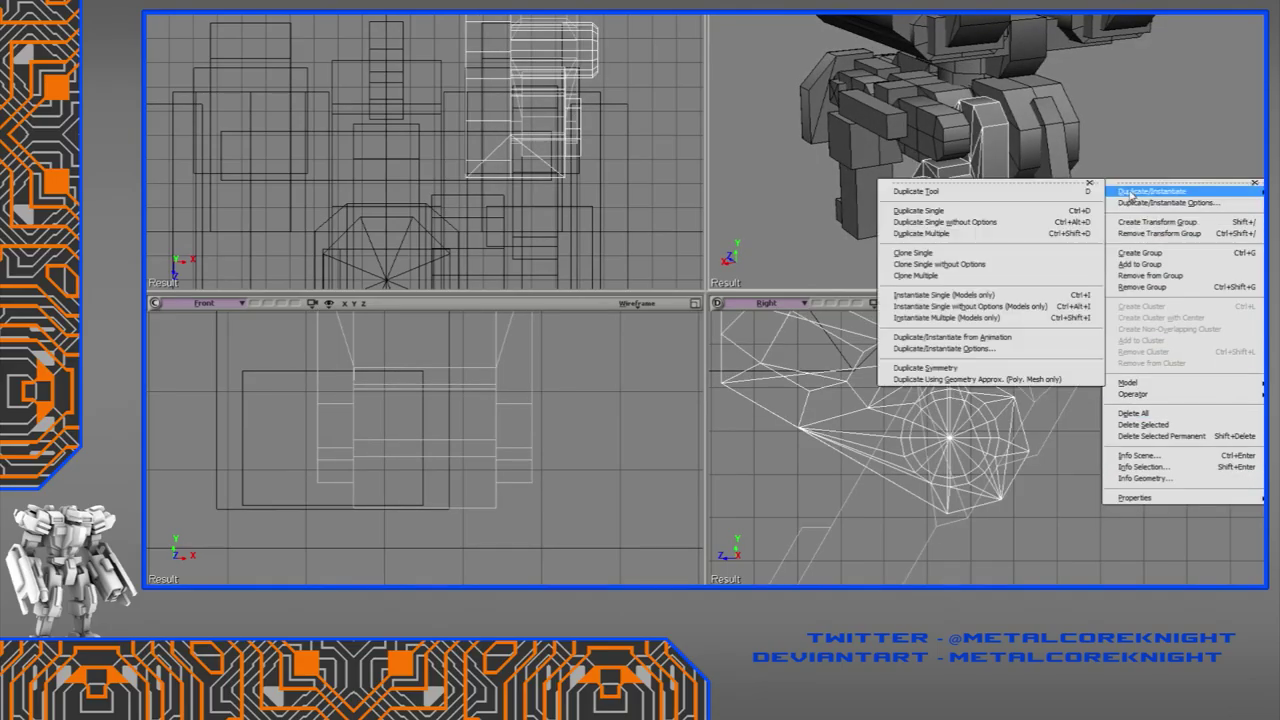
left_click(938, 368)
left_click(781, 449)
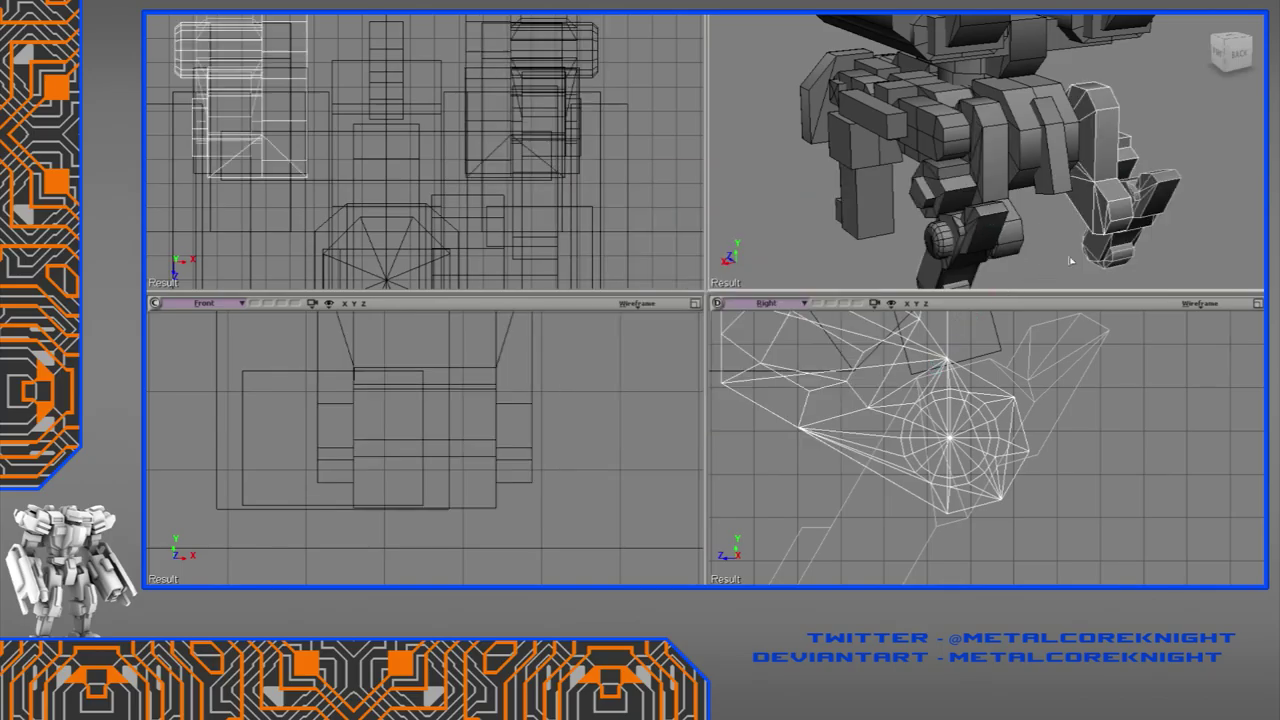
left_click(1149, 270)
Step: Examine the paired rear legs and the central body from behind and from the front
right_click_drag(1149, 270, 1124, 172)
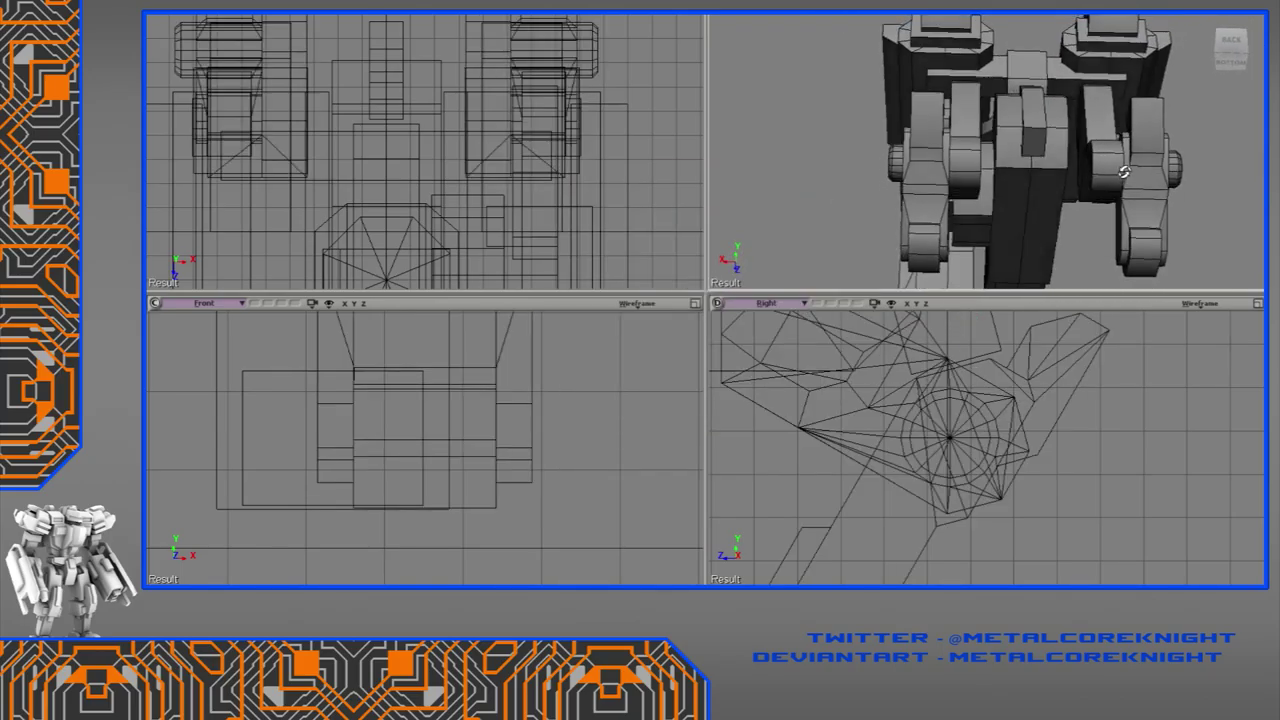
middle_click_drag(1124, 172, 1054, 141)
left_click(979, 161)
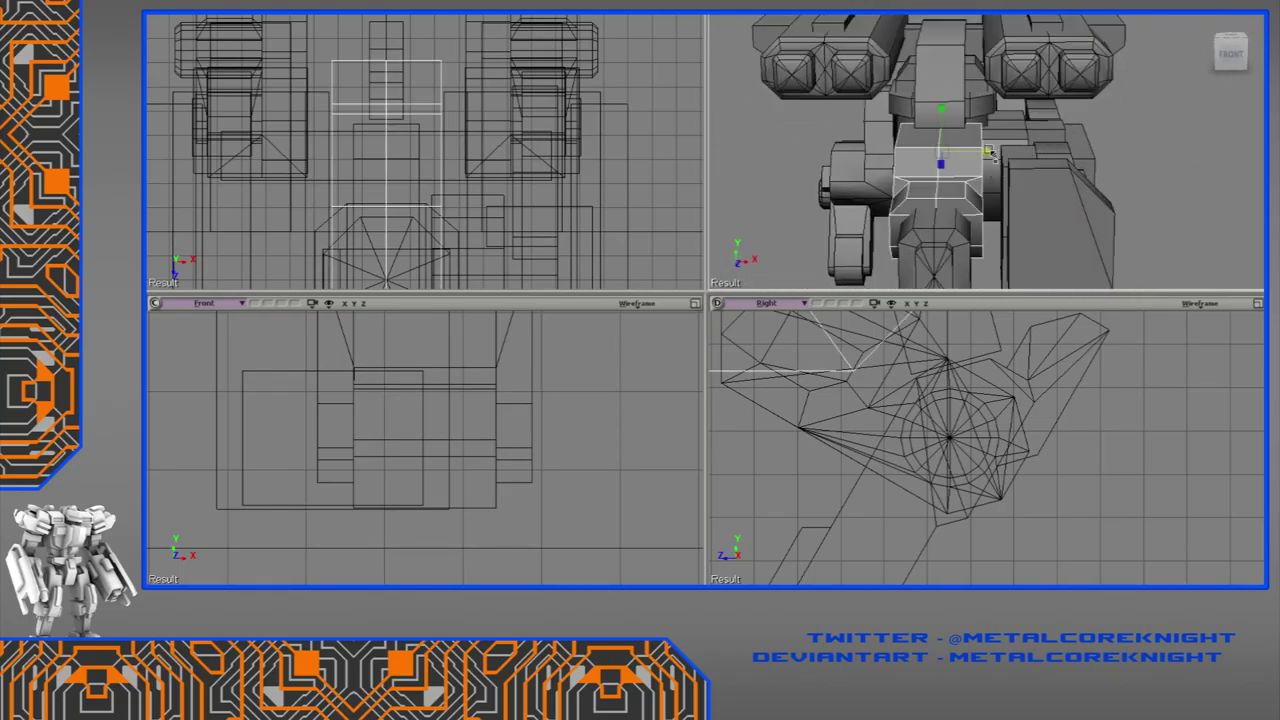
key("f")
middle_click_drag(645, 390, 505, 430)
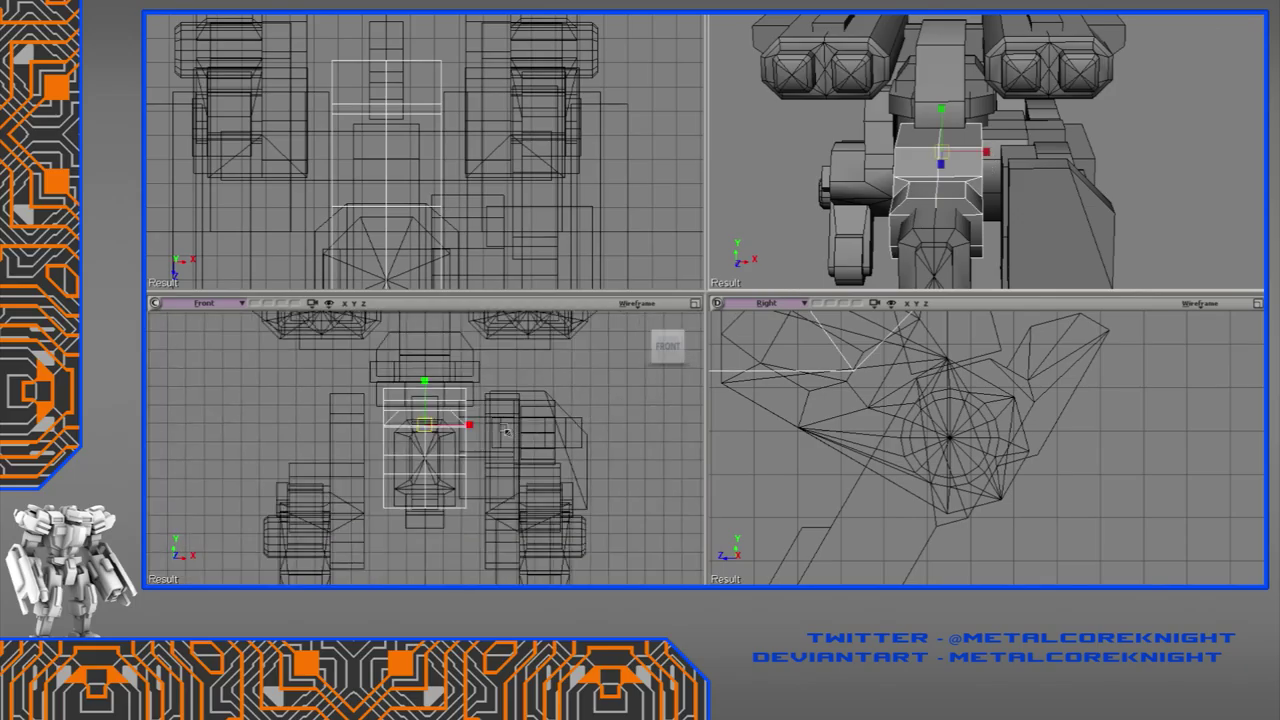
key("q")
scroll(491, 523, "down", 3)
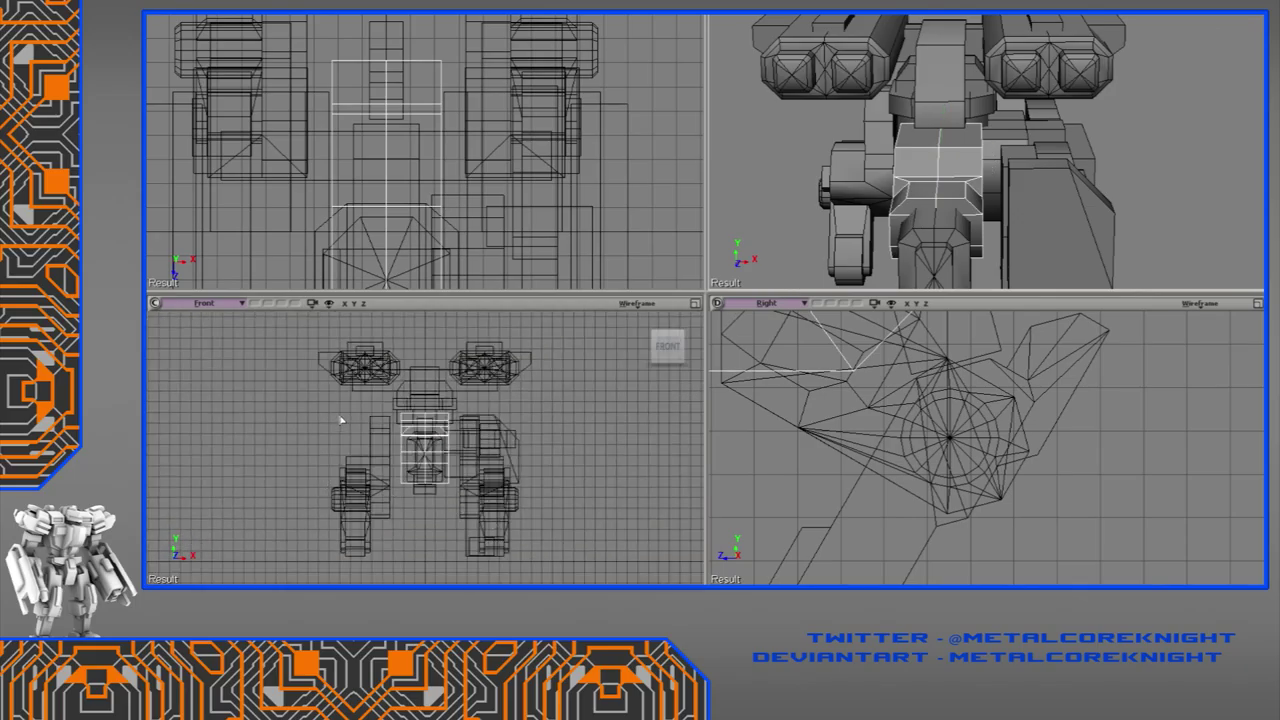
Step: Delete the small square block set into the front leg's bevelled hip piece
middle_click_drag(958, 173, 909, 207)
left_click(903, 172)
left_click(949, 203)
left_click(915, 138)
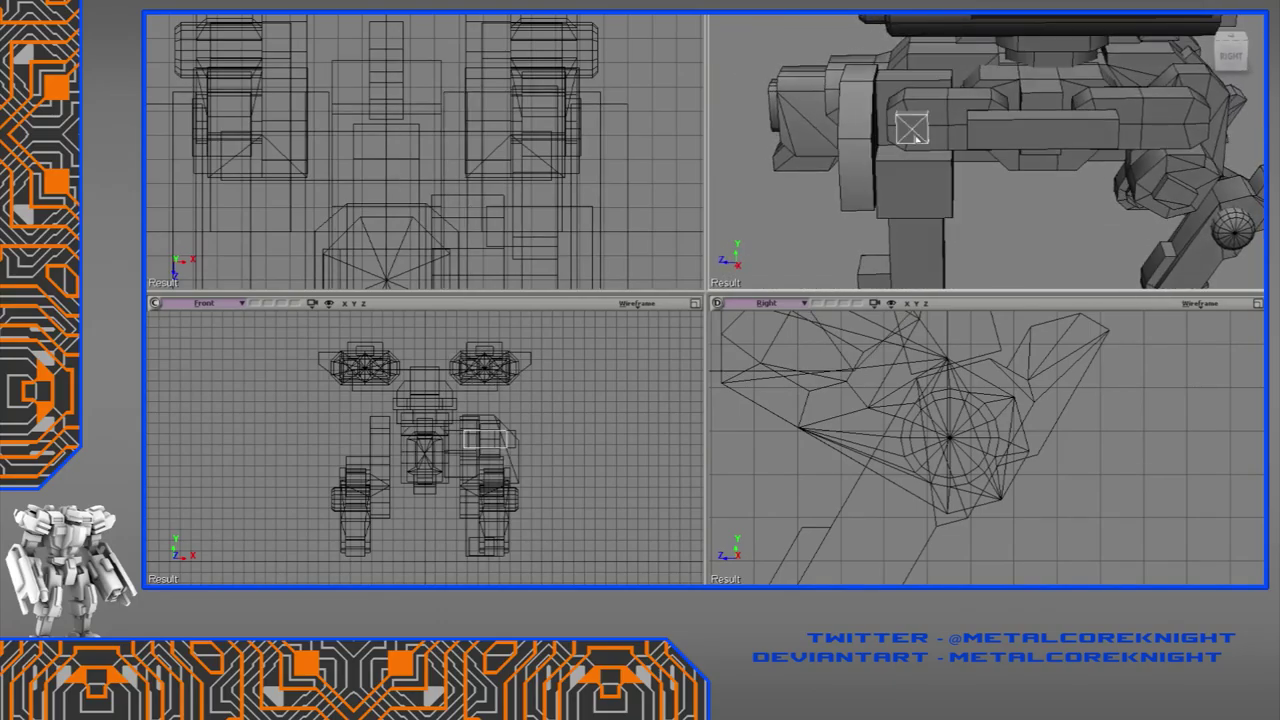
key("Delete")
Step: Examine the bevelled hip piece above the front leg in the perspective and side views
left_click(926, 142)
key("f")
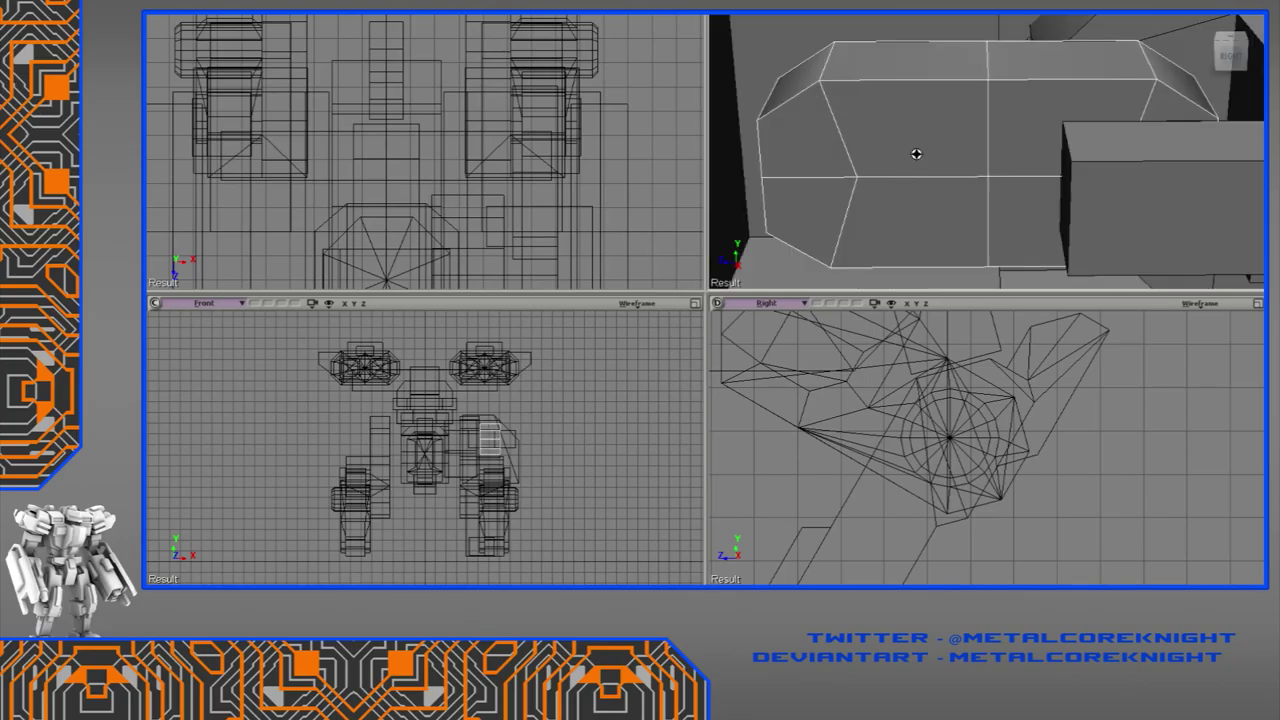
scroll(914, 154, "down", 5)
middle_click_drag(914, 154, 934, 128)
scroll(934, 128, "down", 1)
key("f")
scroll(920, 380, "down", 5)
scroll(924, 384, "down", 1)
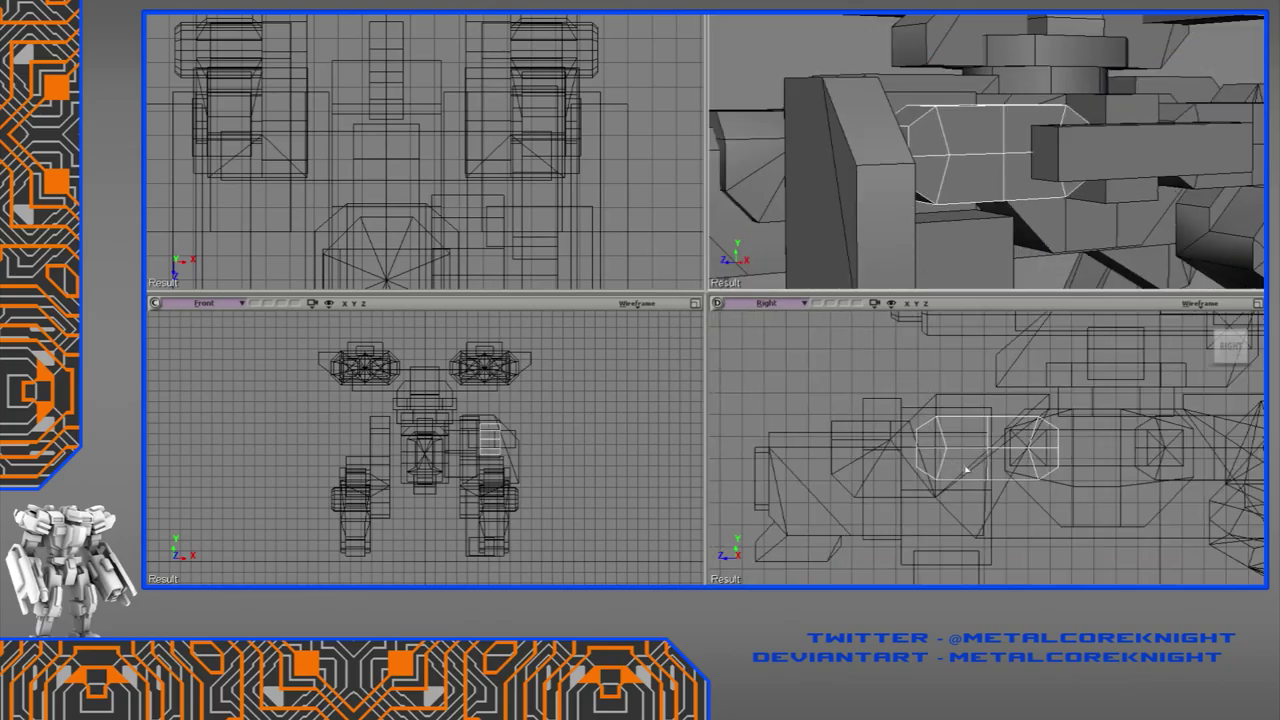
Step: Move the pair of square connector blocks sideways along X to the body's centre line
middle_click_drag(1001, 465, 953, 462)
left_click(1070, 457)
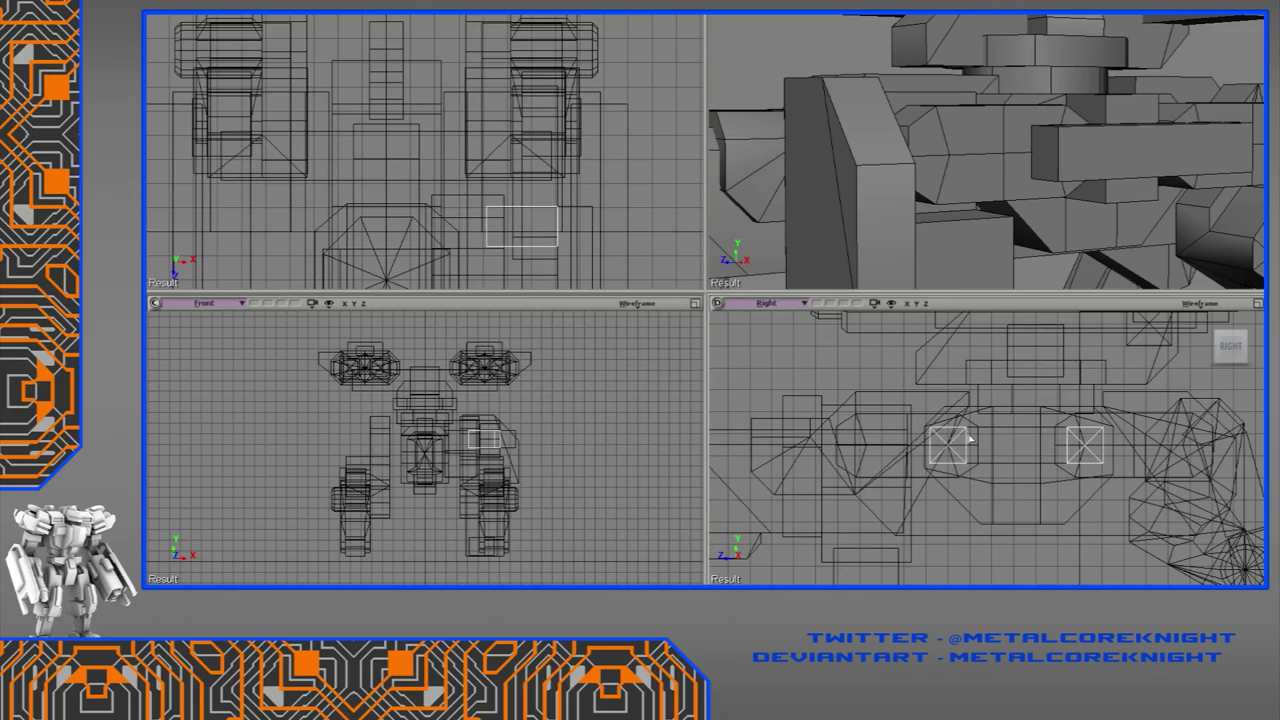
middle_click_drag(1006, 92, 1044, 122)
scroll(555, 212, "down", 5)
key("v")
left_click_drag(504, 198, 412, 199)
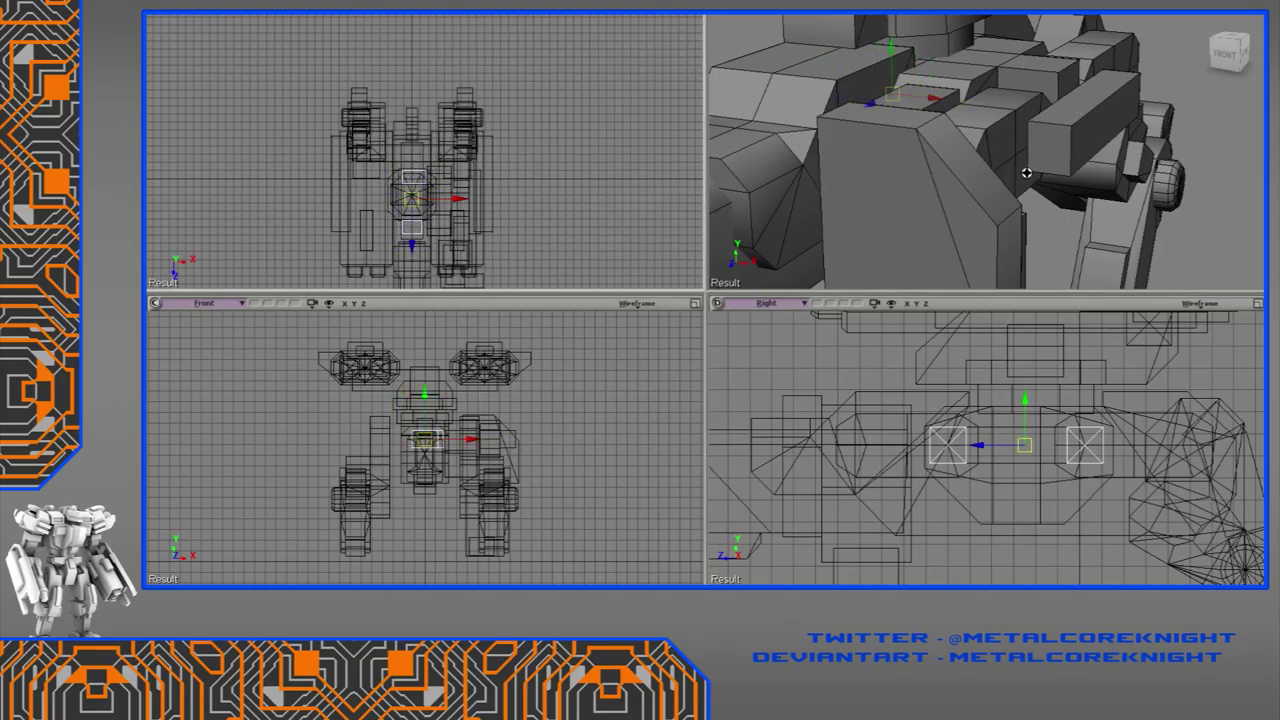
middle_click_drag(1028, 172, 990, 187)
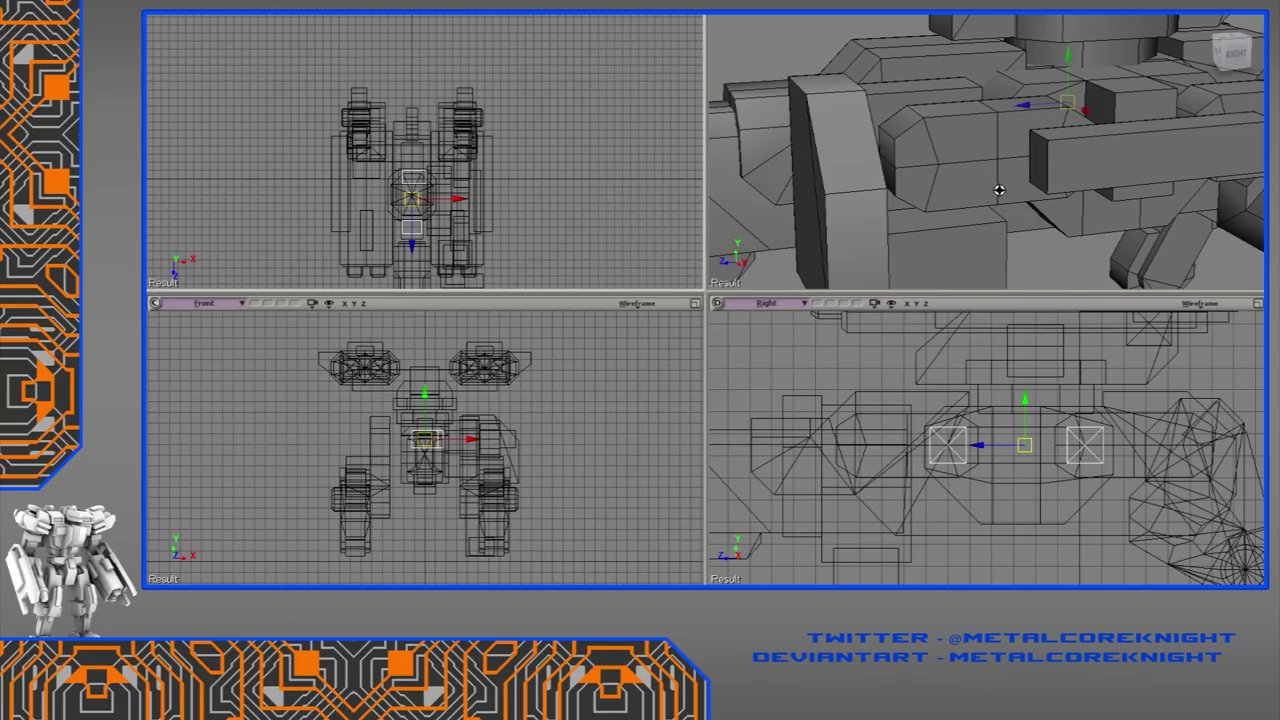
left_click(1031, 257)
Step: Delete the large angular armour plate covering the outside of the front leg
middle_click_drag(1031, 257, 1057, 243)
scroll(989, 257, "down", 5)
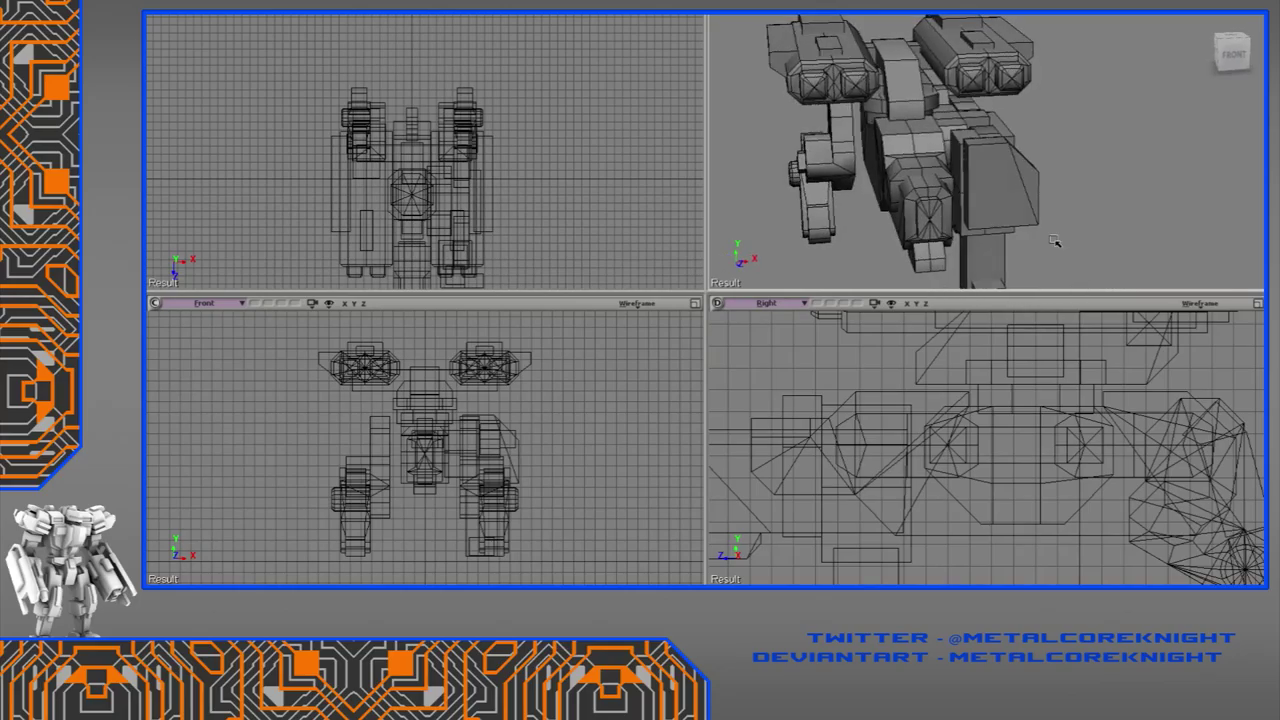
left_click(1030, 195)
key("Delete")
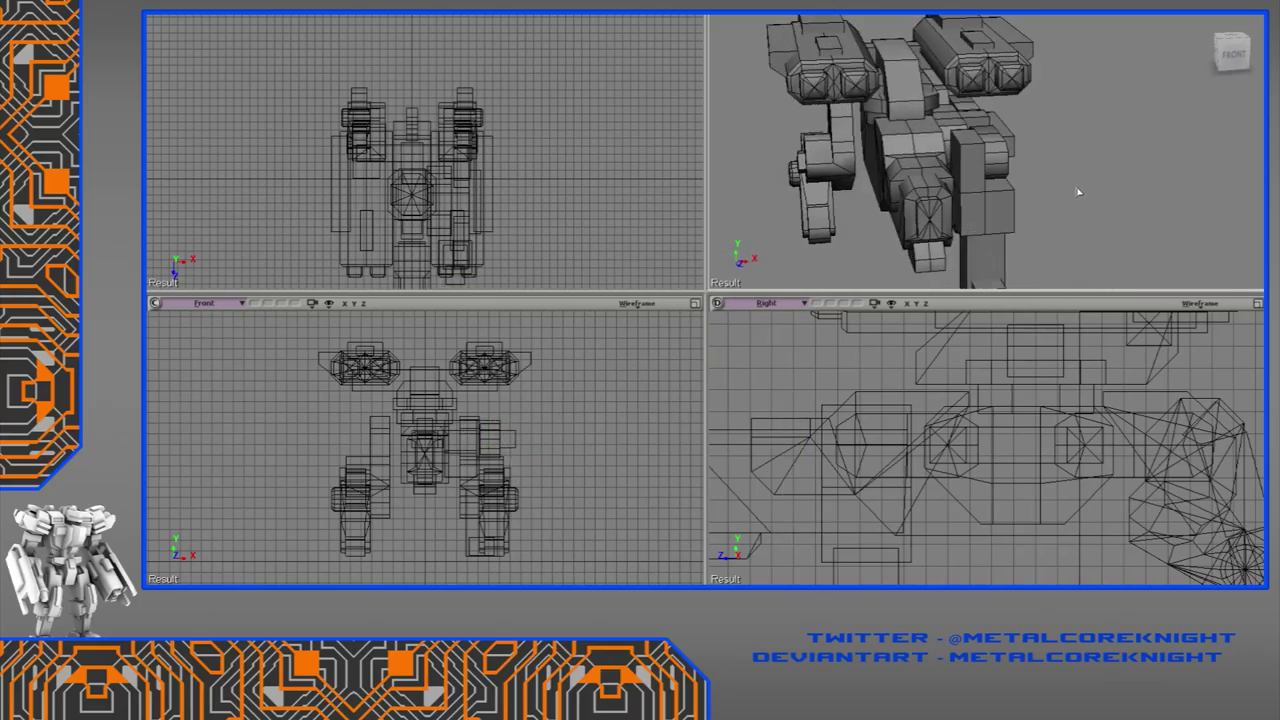
Step: Examine the front leg's upper and lower blocks from the side and front
middle_click_drag(1078, 191, 1006, 219)
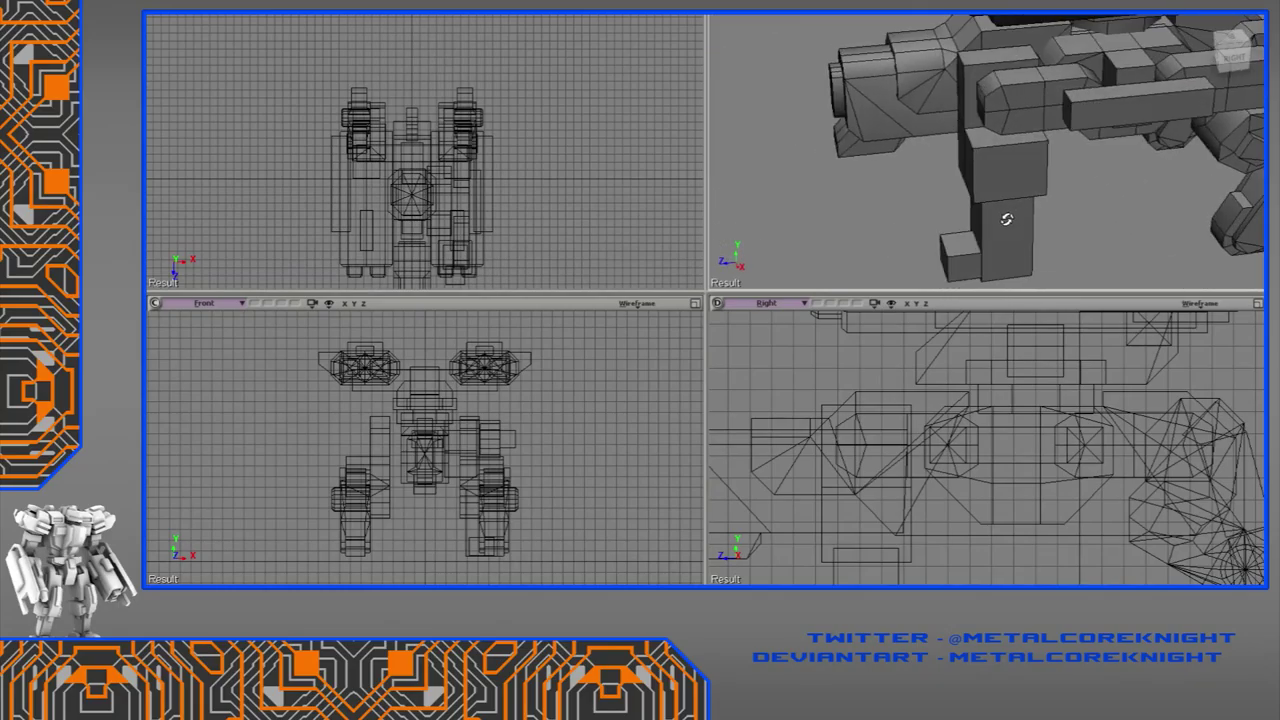
middle_click_drag(1012, 143, 968, 152)
left_click(1018, 157)
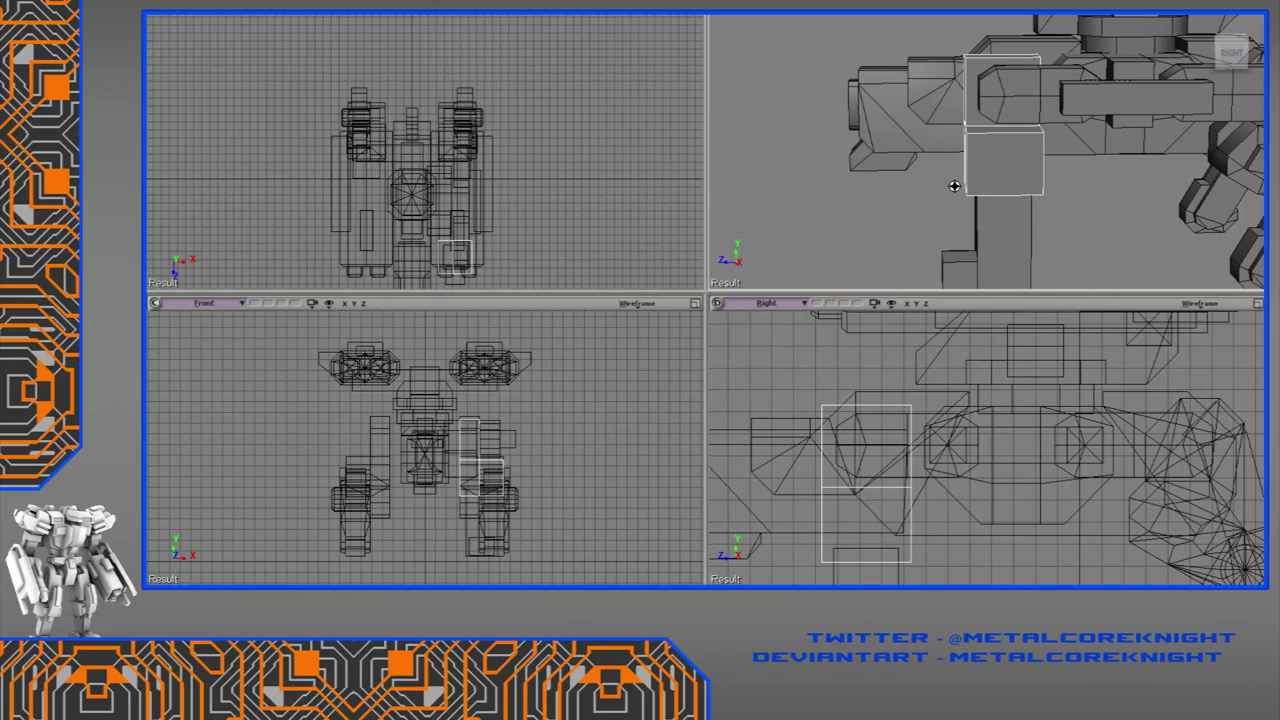
left_click_drag(1160, 225, 1099, 236)
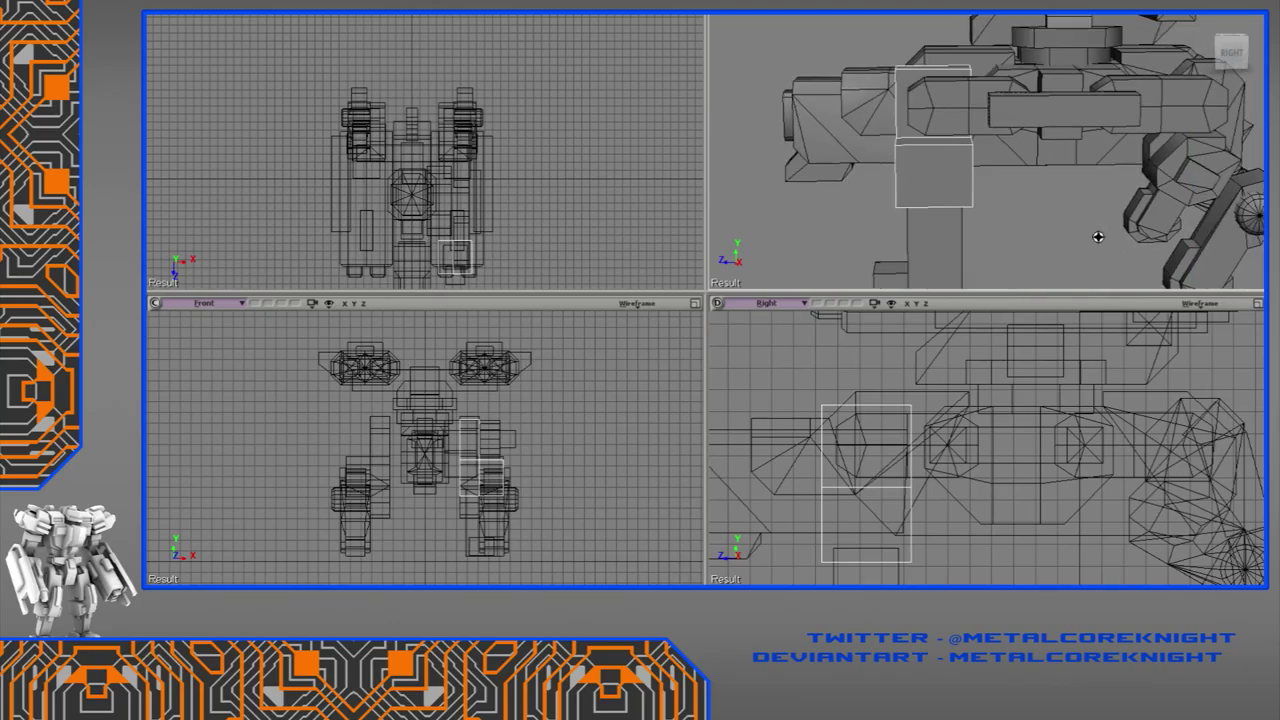
right_click_drag(1030, 253, 1084, 261)
left_click(1067, 278)
middle_click_drag(1085, 262, 1042, 276)
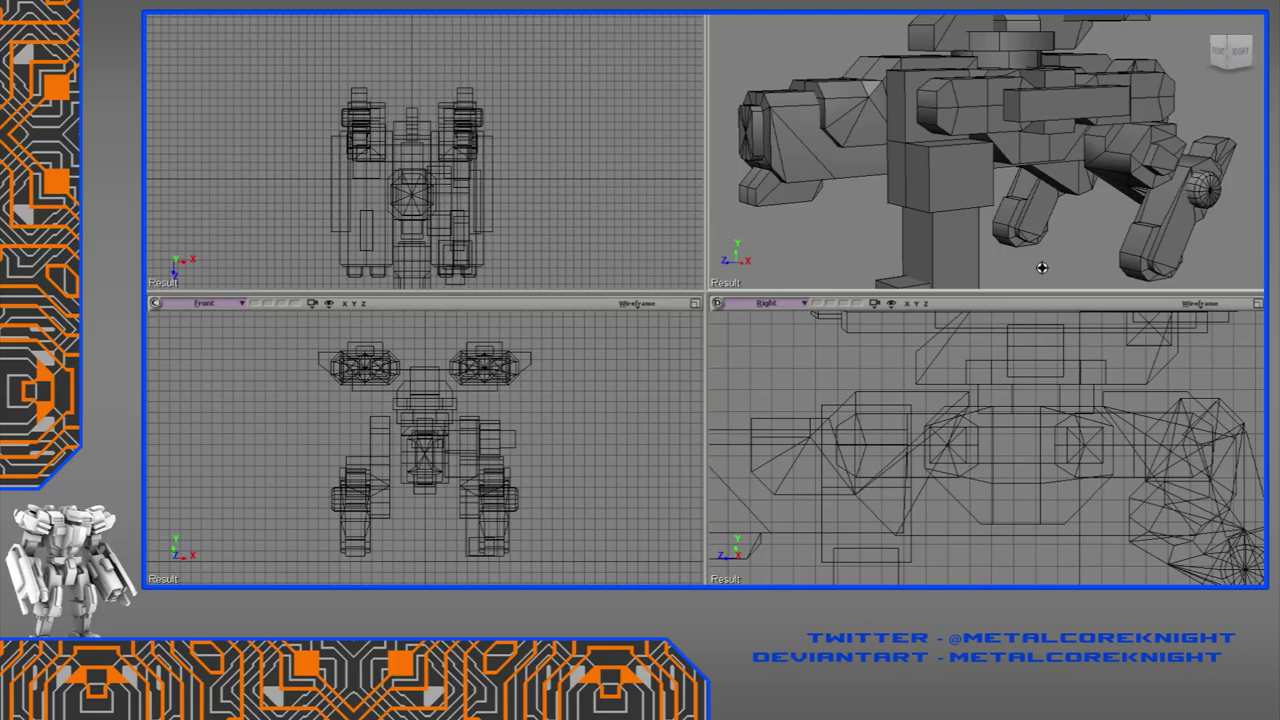
middle_click_drag(1004, 269, 992, 220)
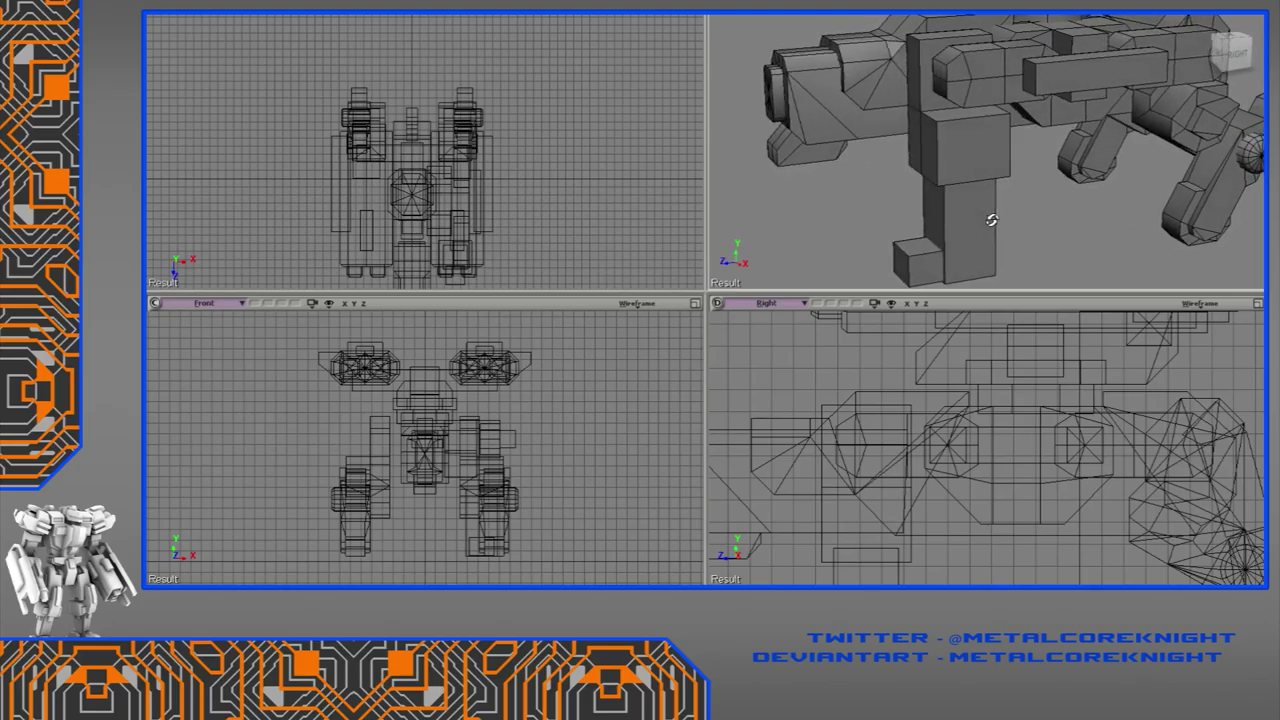
middle_click_drag(991, 220, 993, 136)
left_click(970, 216)
left_click(948, 178)
left_click(945, 198)
left_click(974, 166)
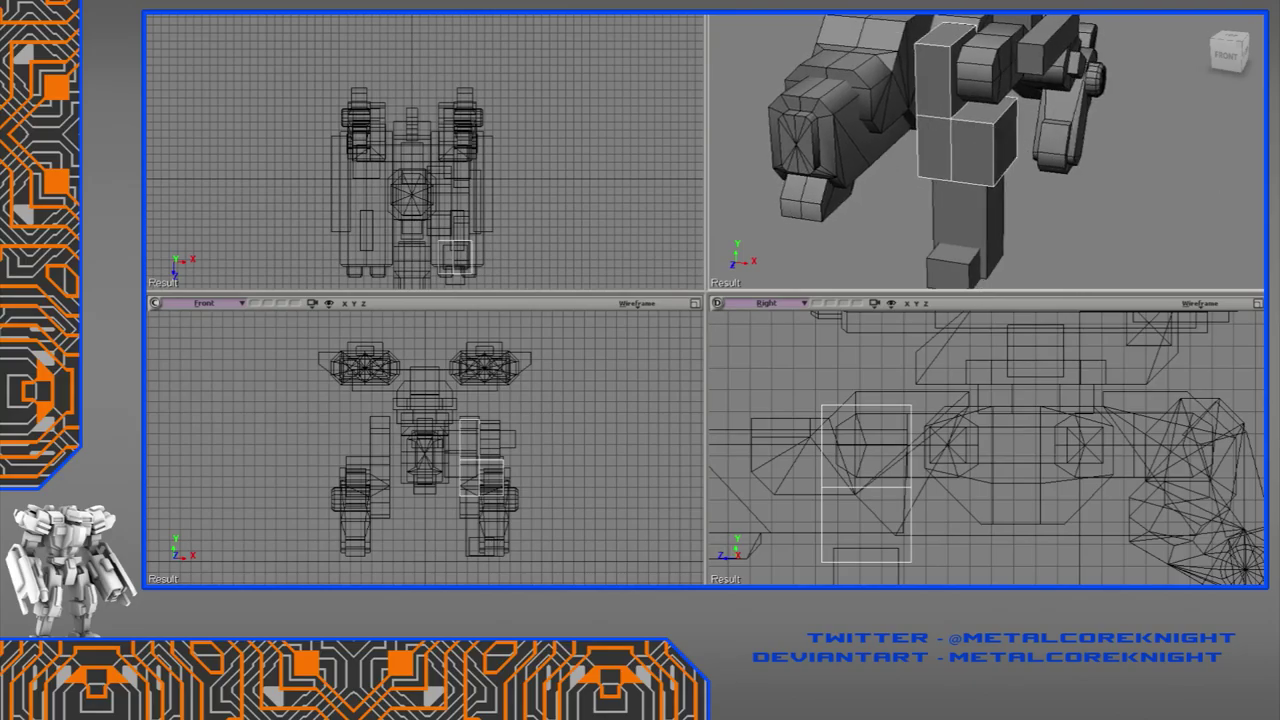
left_click(1093, 211)
middle_click_drag(1093, 211, 988, 207)
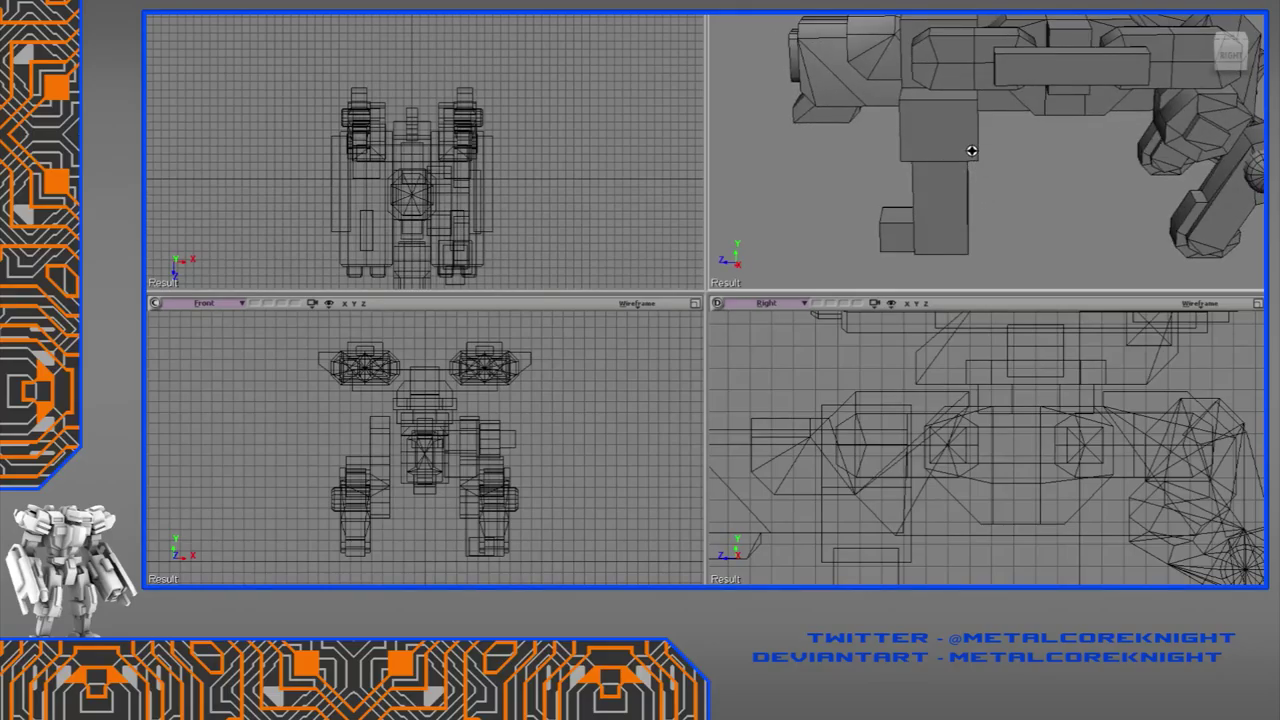
middle_click_drag(1003, 150, 871, 163)
left_click(946, 186)
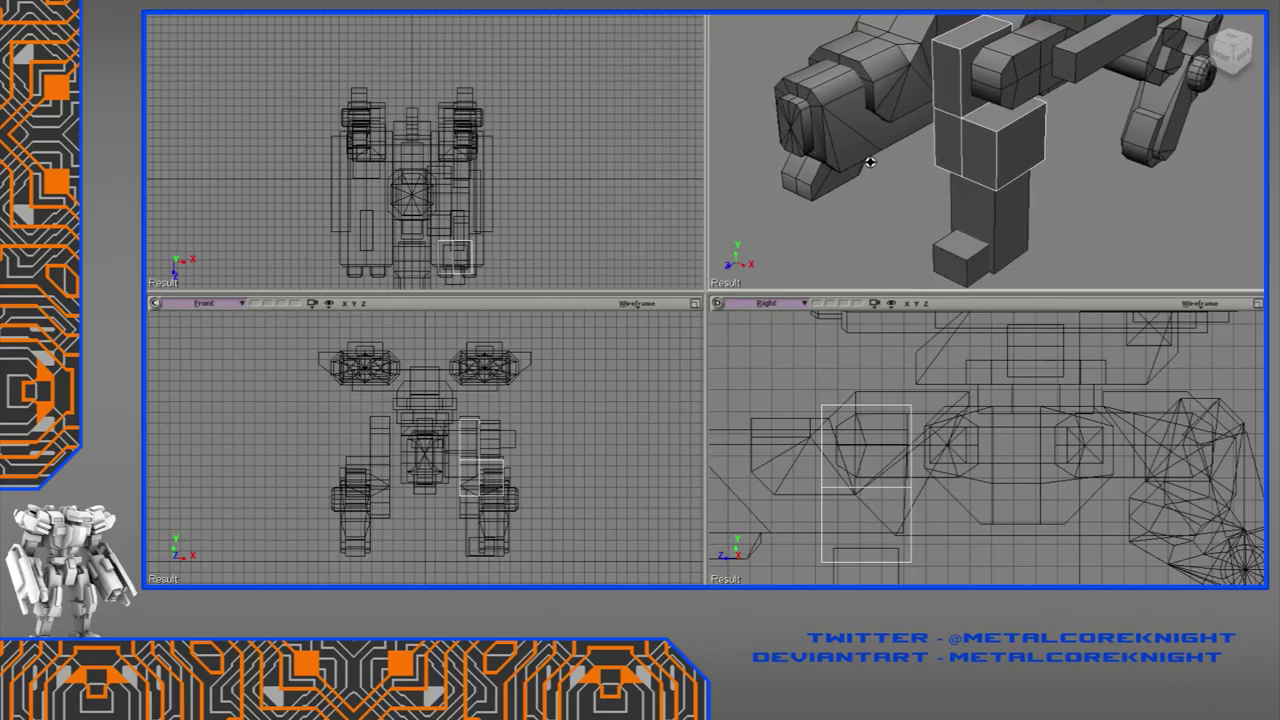
Step: Narrow the inner face at the front of the head and raise its points slightly
left_click(809, 135)
middle_click_drag(809, 135, 851, 98)
key("f")
key("f")
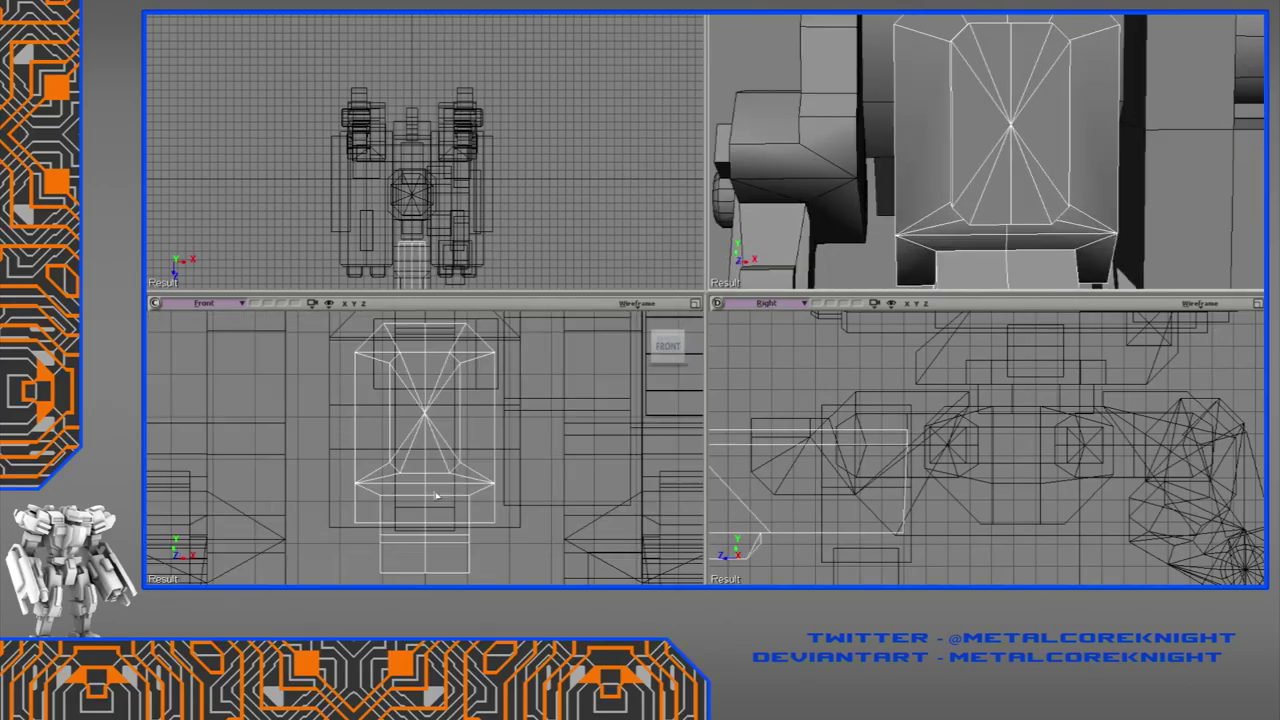
key("t")
left_click_drag(388, 342, 475, 479)
key("v")
mouse_move(448, 368)
left_mouse_down()
mouse_move(440, 384)
mouse_move(429, 353)
left_mouse_up()
key("space")
key("s")
Step: Flatten the points at the rear end of the head along Z so they line up vertically
right_click_drag(985, 240, 896, 176)
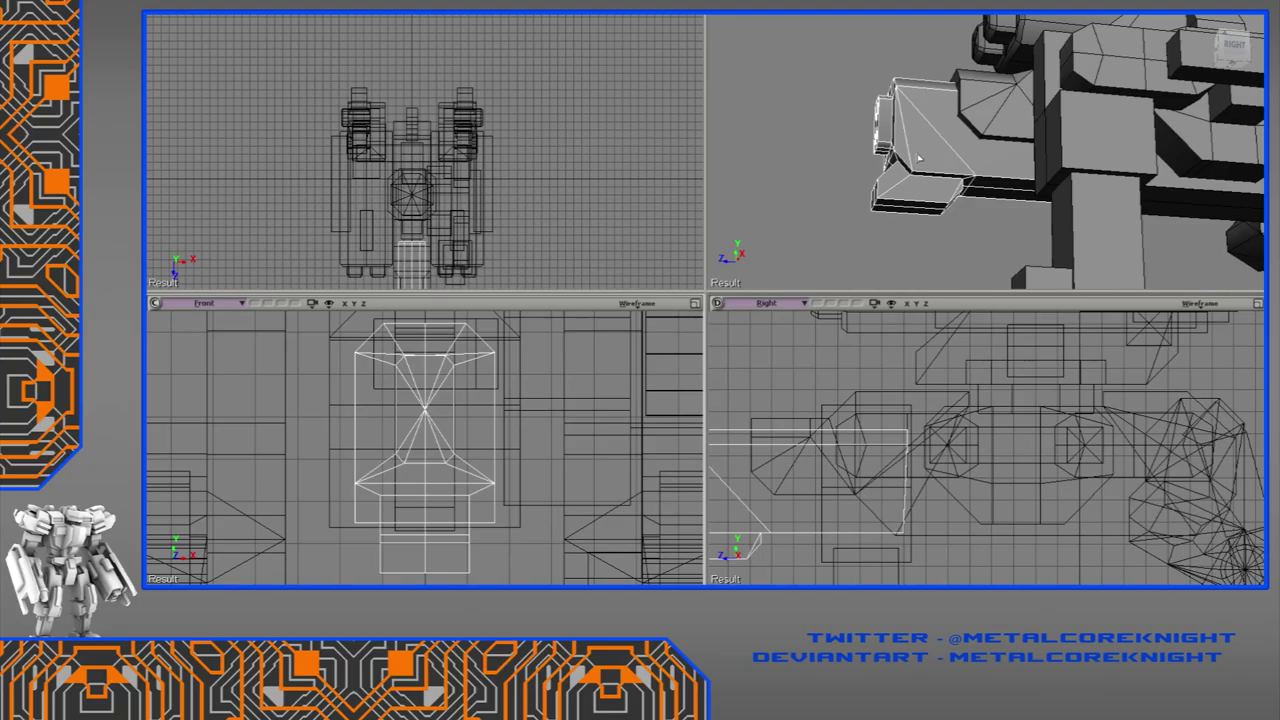
key("t")
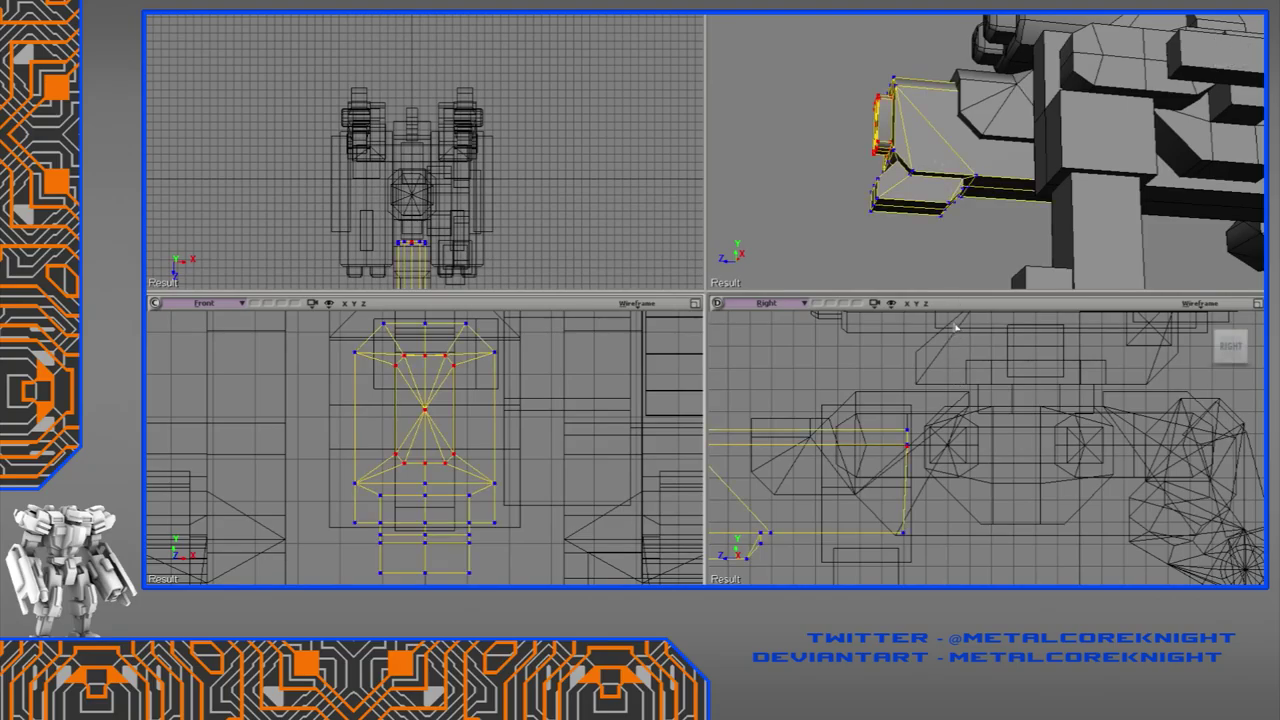
left_click_drag(937, 324, 863, 572)
key("x")
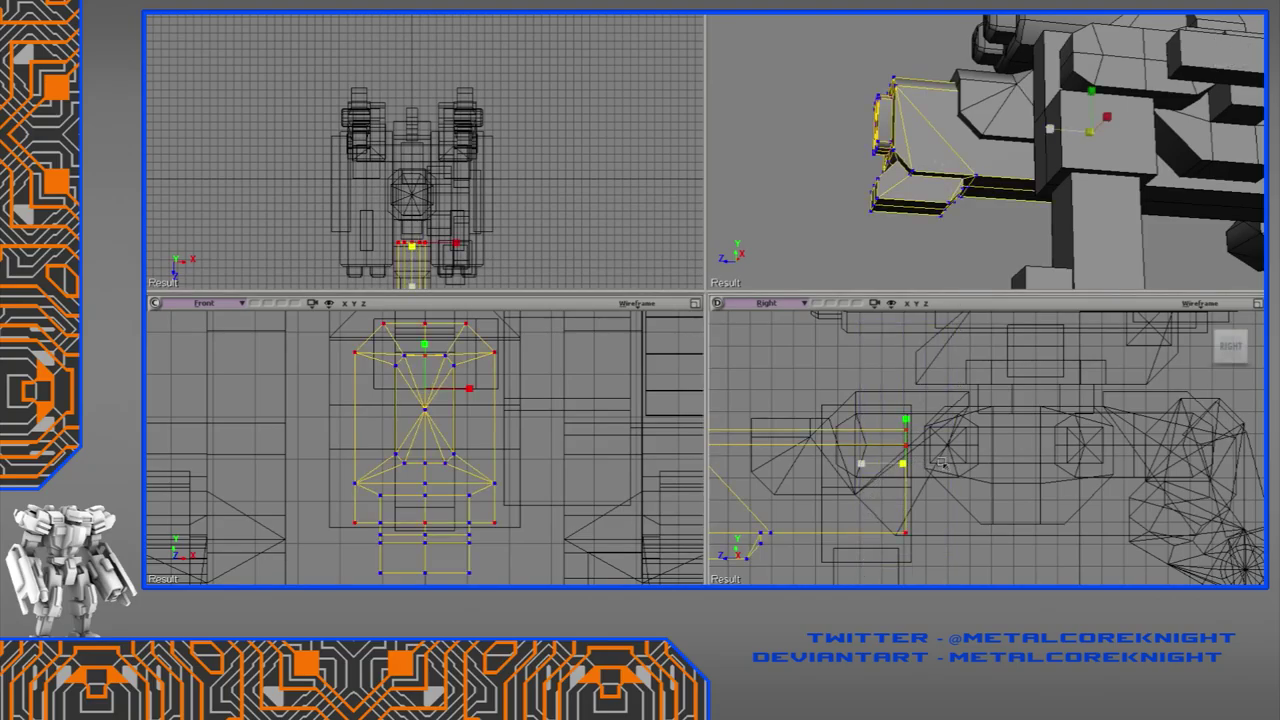
left_click(893, 448)
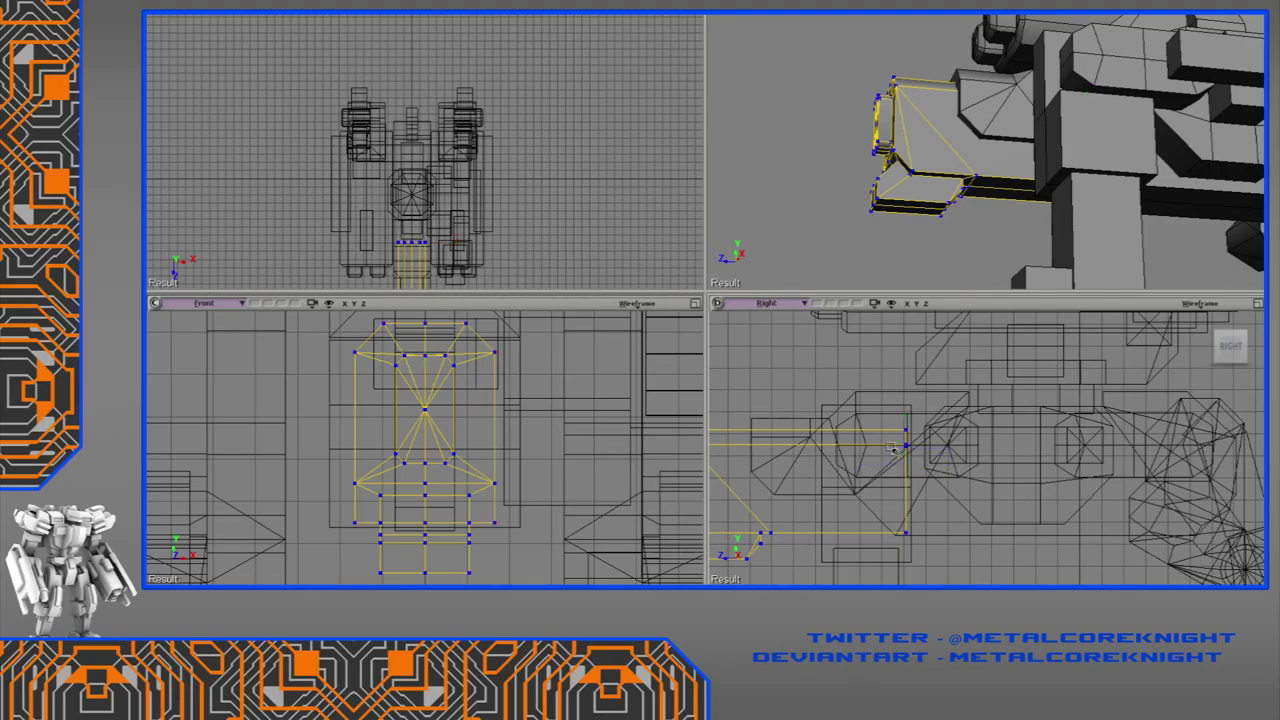
middle_click_drag(893, 448, 1017, 483)
left_click_drag(1017, 483, 963, 469)
scroll(990, 167, "down", 5)
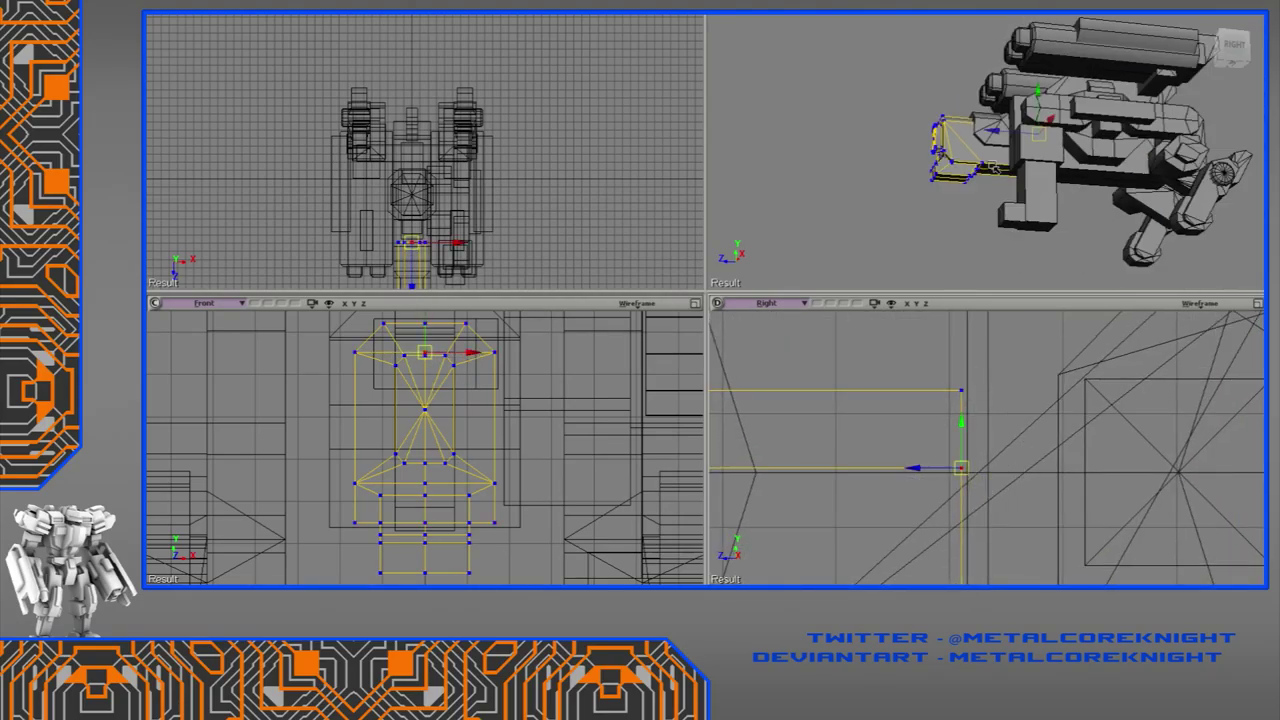
middle_click_drag(993, 168, 1002, 212)
scroll(1042, 213, "up", 5)
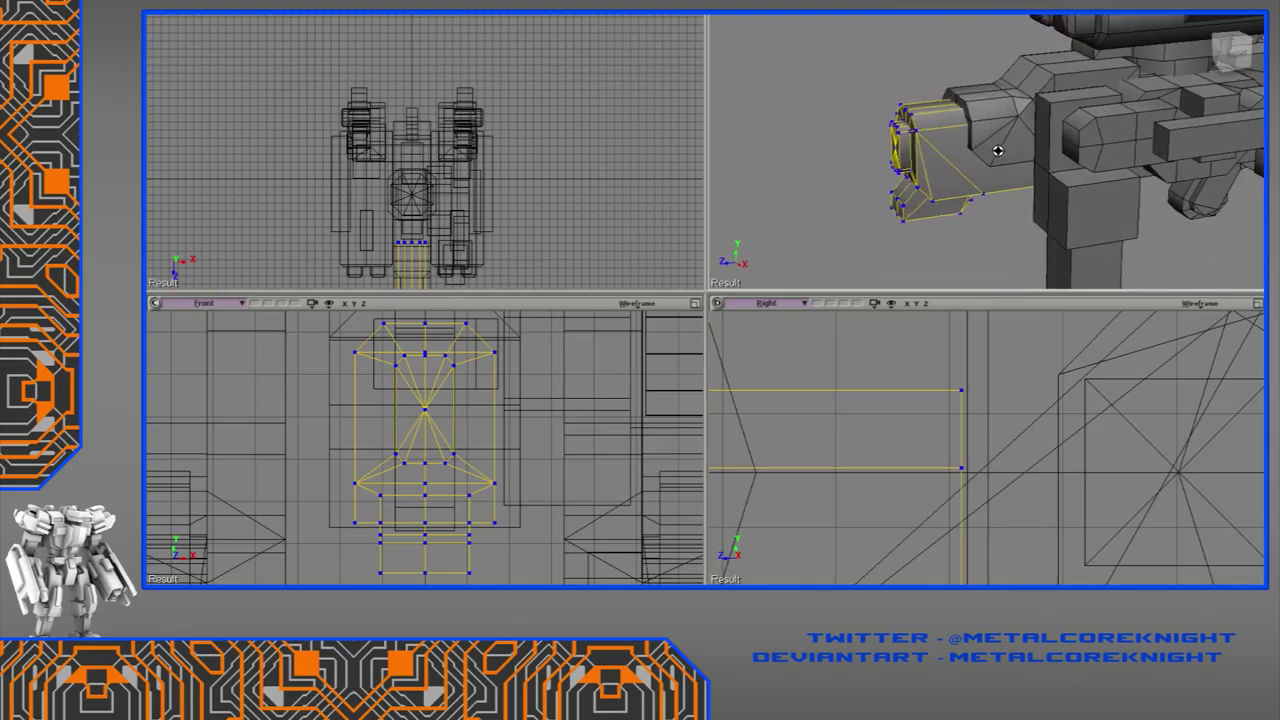
middle_click_drag(998, 151, 1000, 112)
key("space")
left_click(994, 143)
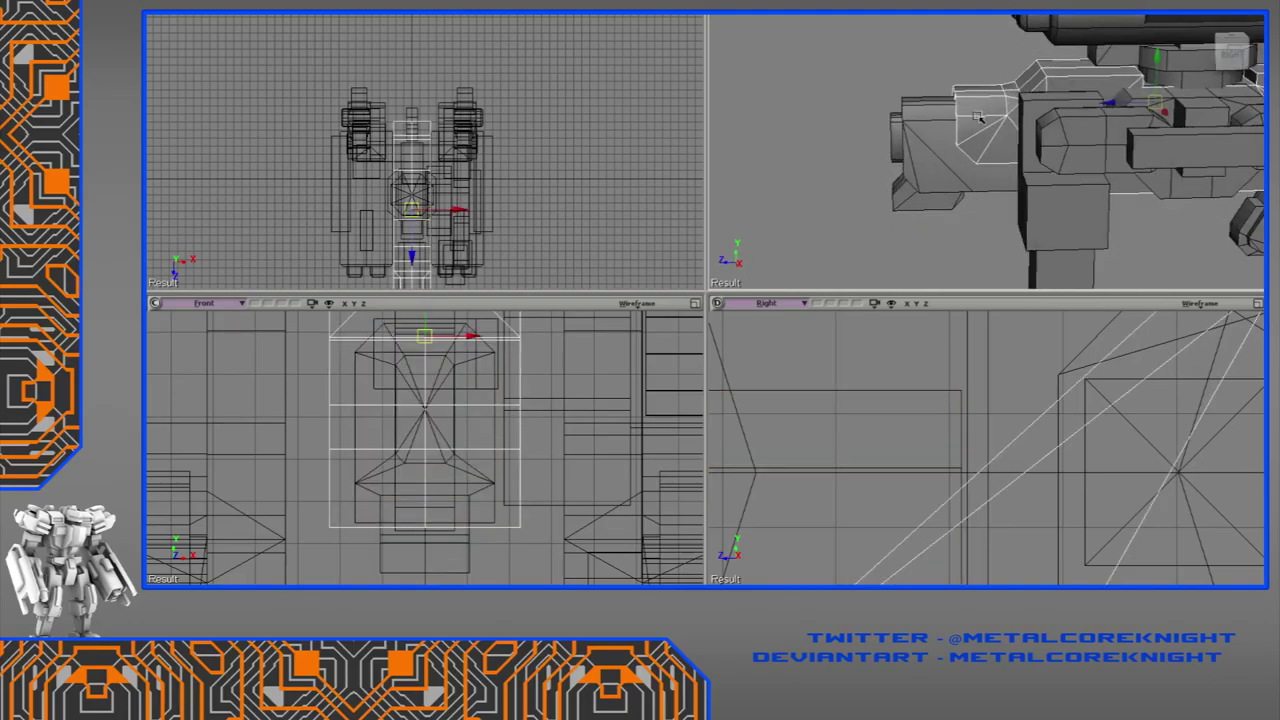
key("t")
scroll(956, 374, "down", 6)
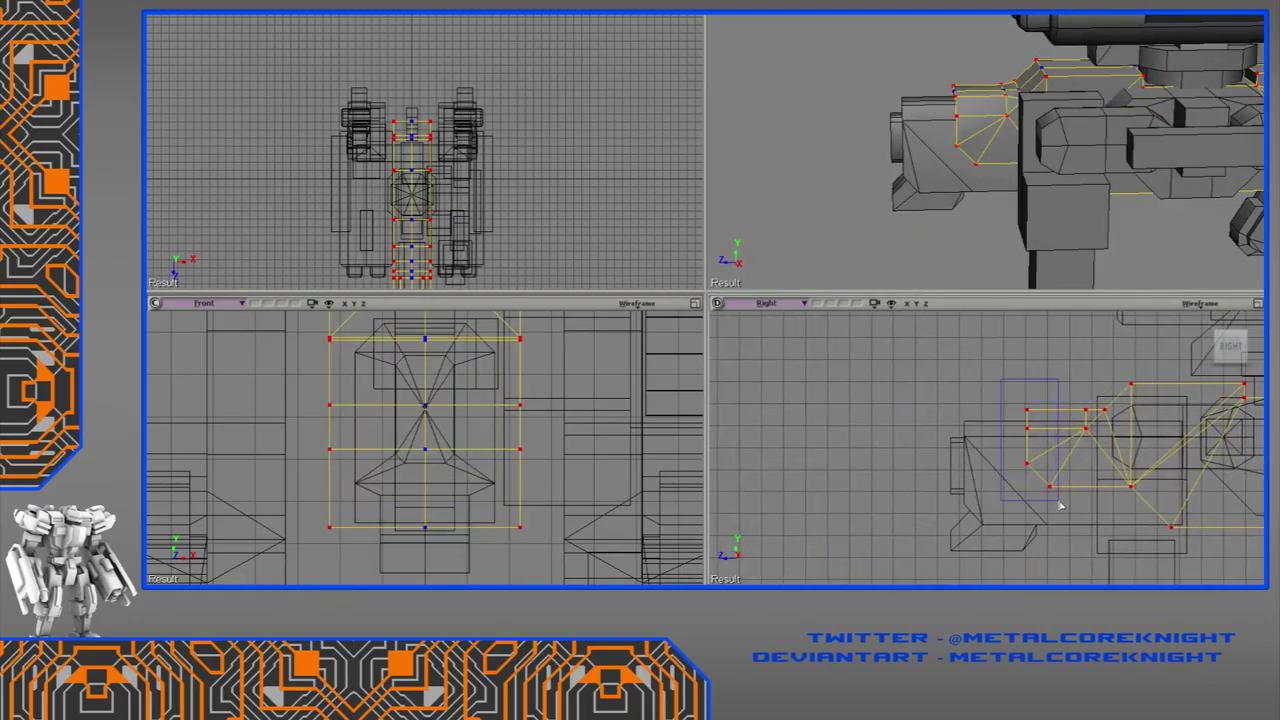
left_click(988, 334)
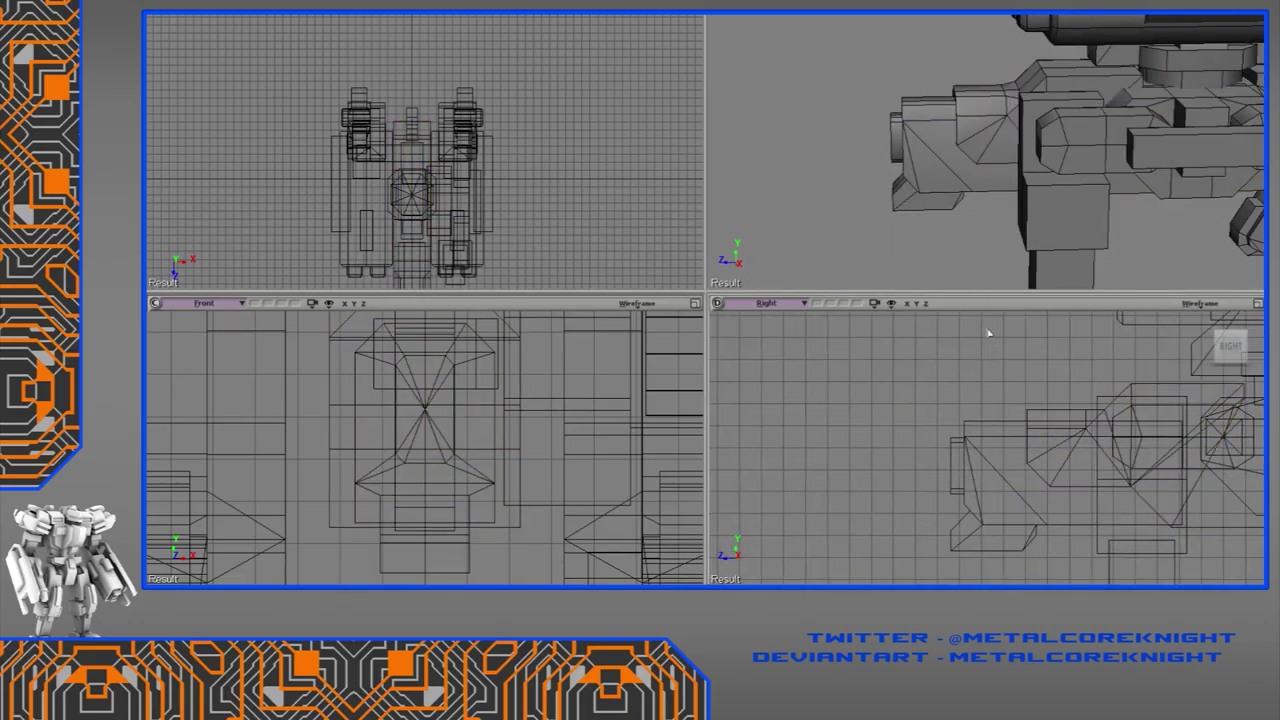
Step: Create a polygon mesh cube and move it sideways and forward to the front leg
middle_click_drag(994, 126, 1076, 221)
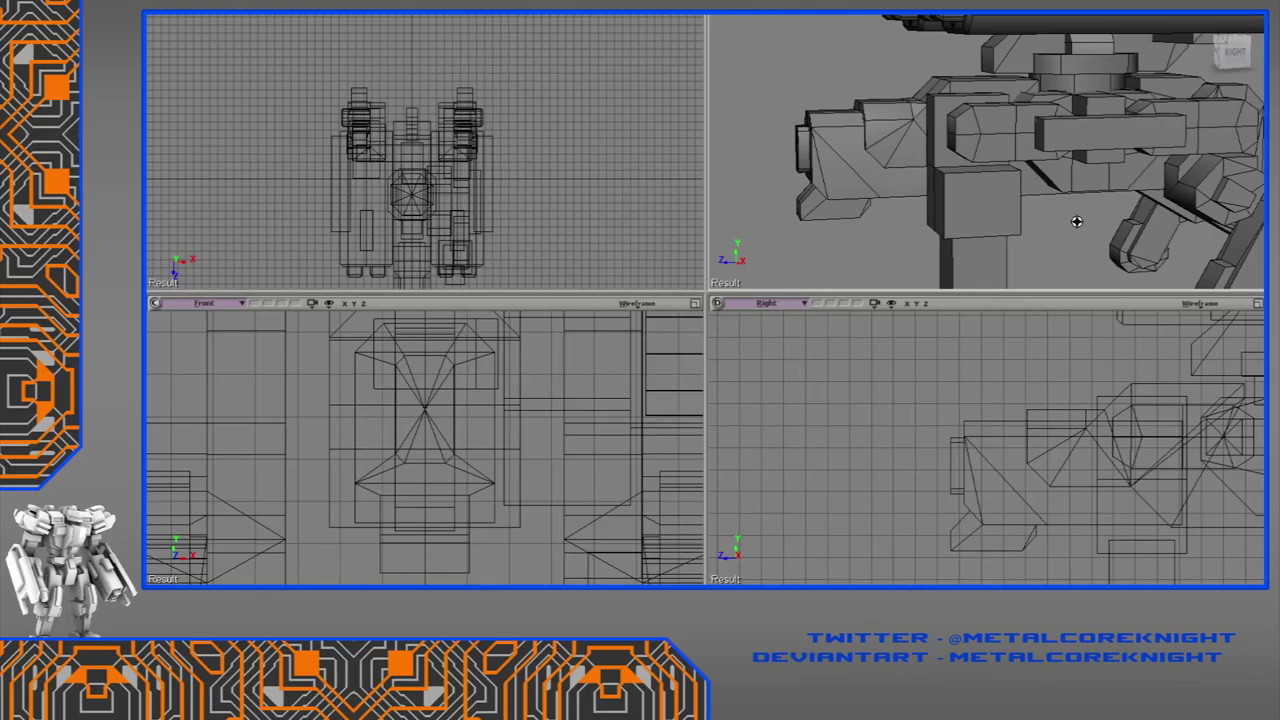
mouse_move(1076, 221)
middle_mouse_down()
mouse_move(1123, 171)
mouse_move(1040, 266)
mouse_move(1094, 206)
mouse_move(1101, 220)
middle_mouse_up()
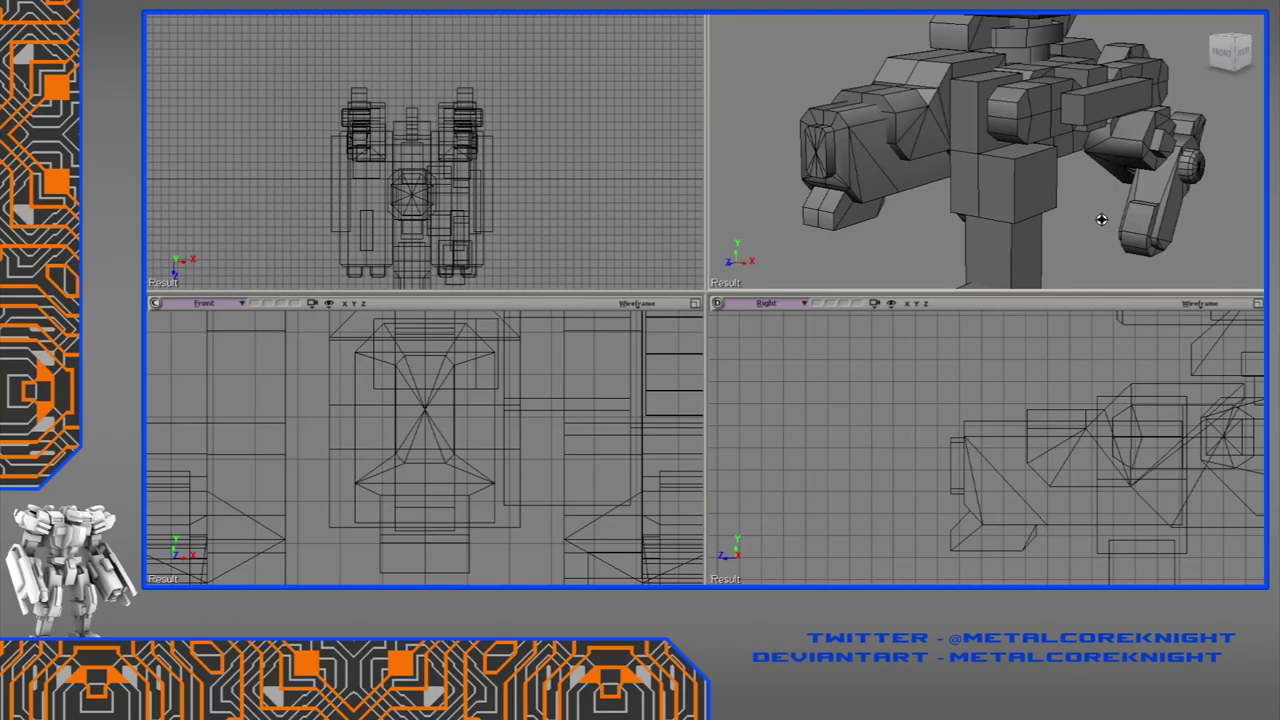
middle_click_drag(1101, 220, 1040, 189)
left_click(1021, 190)
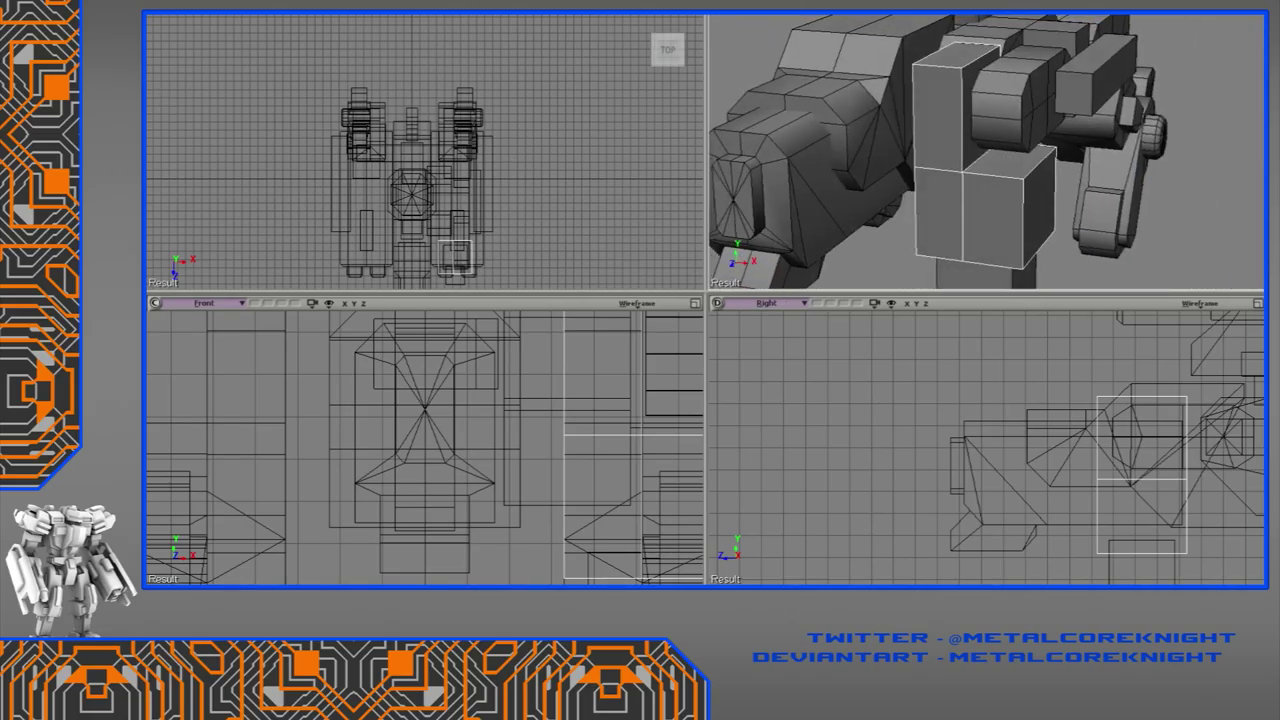
left_click(128, 38)
mouse_move(190, 68)
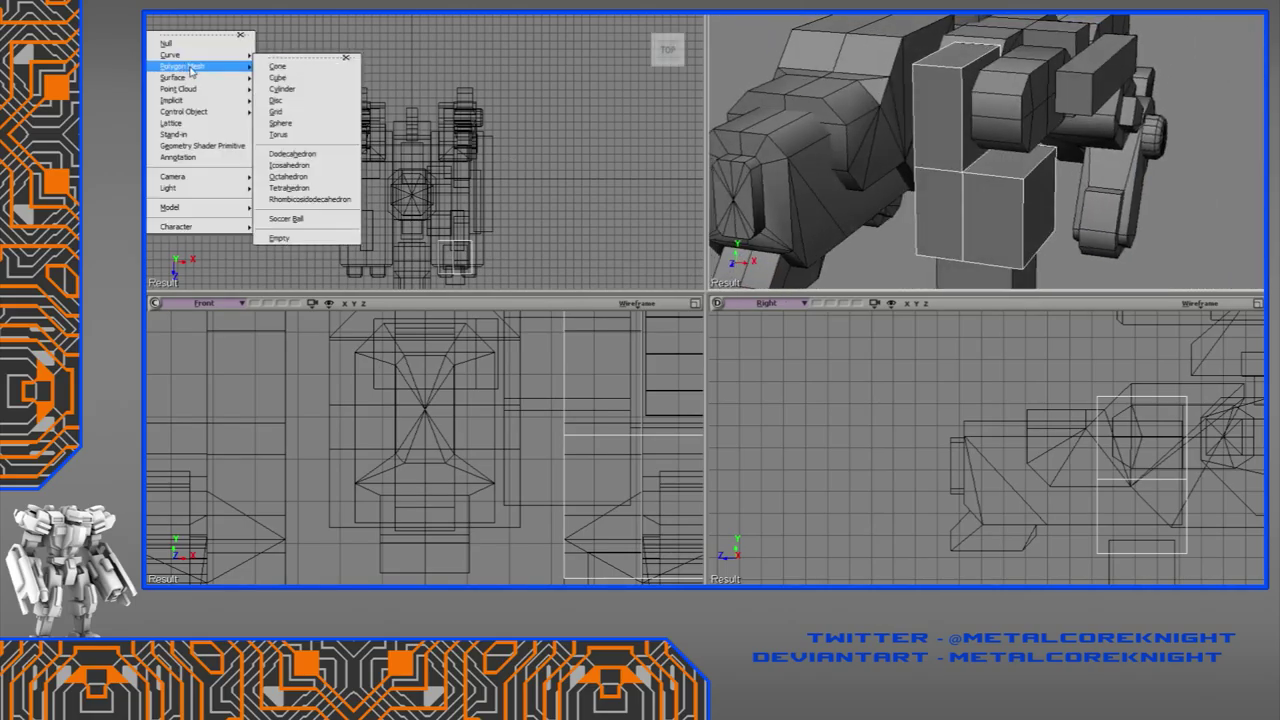
left_click(305, 82)
left_click(387, 77)
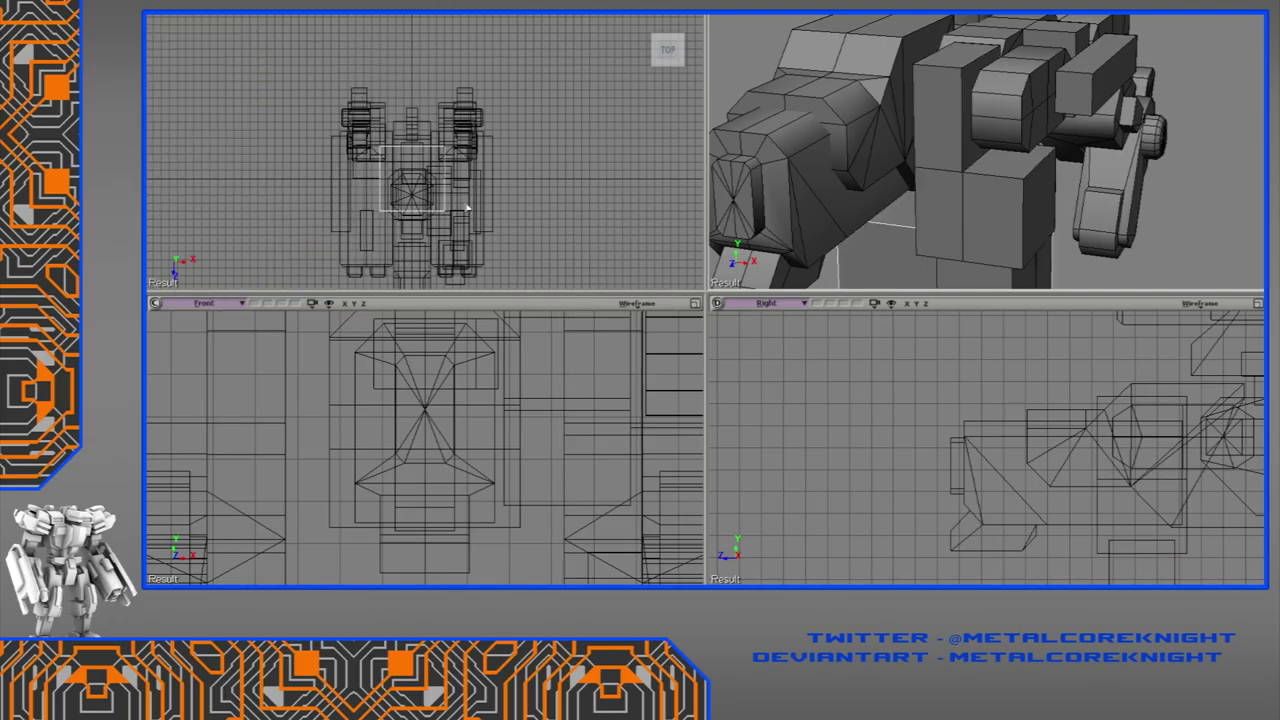
key("v")
middle_click_drag(468, 208, 467, 136)
left_click_drag(424, 111, 481, 175)
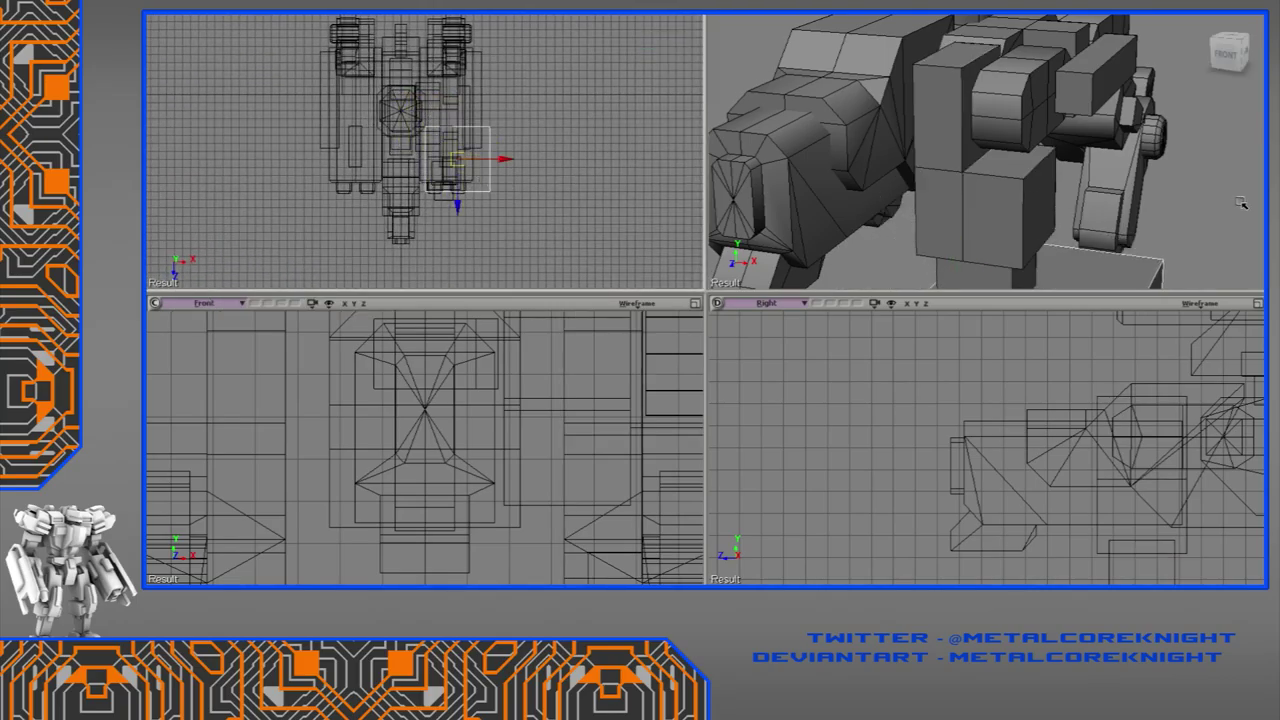
left_click(1274, 206)
left_click(1160, 437)
left_click(1018, 126)
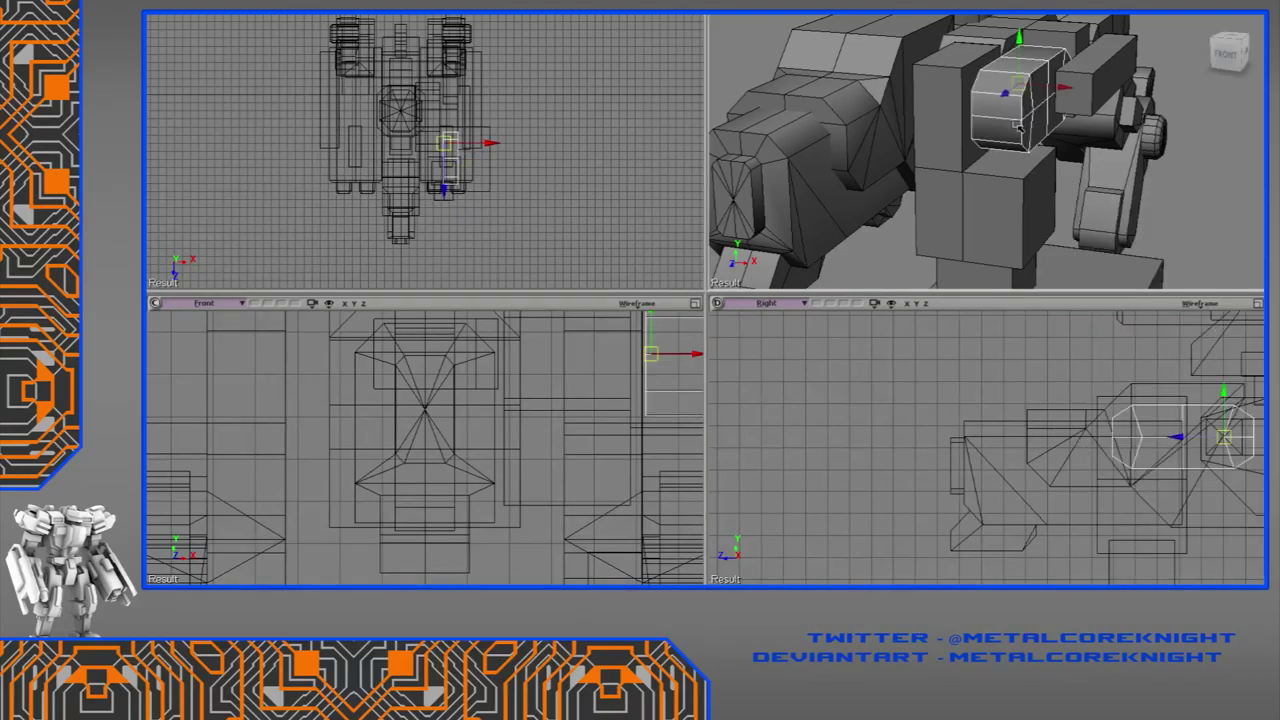
right_click_drag(1036, 112, 1054, 146)
scroll(1052, 190, "down", 5)
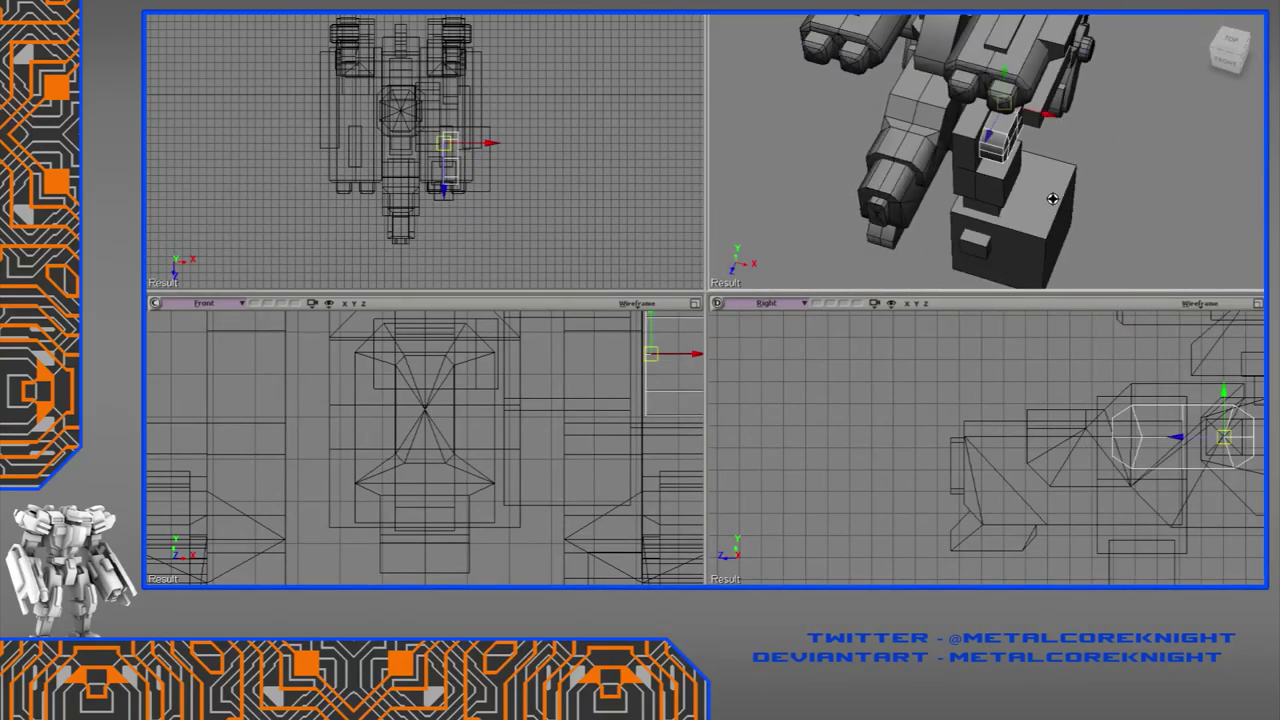
right_click_drag(1051, 197, 1080, 185)
key("ctrl+z")
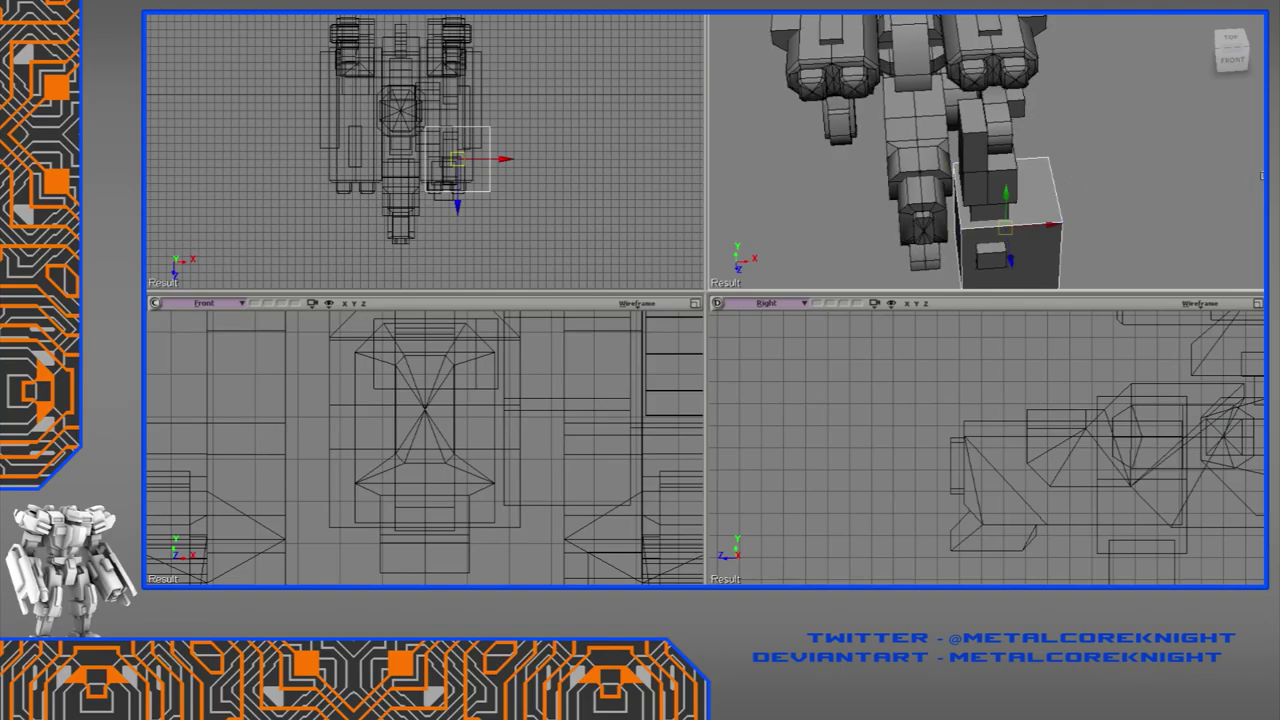
Step: Match the cube's position to the rounded block beside the top of the front leg
left_click(1272, 208)
left_click(1190, 418)
left_click(1012, 170)
right_click_drag(1034, 203, 1008, 168)
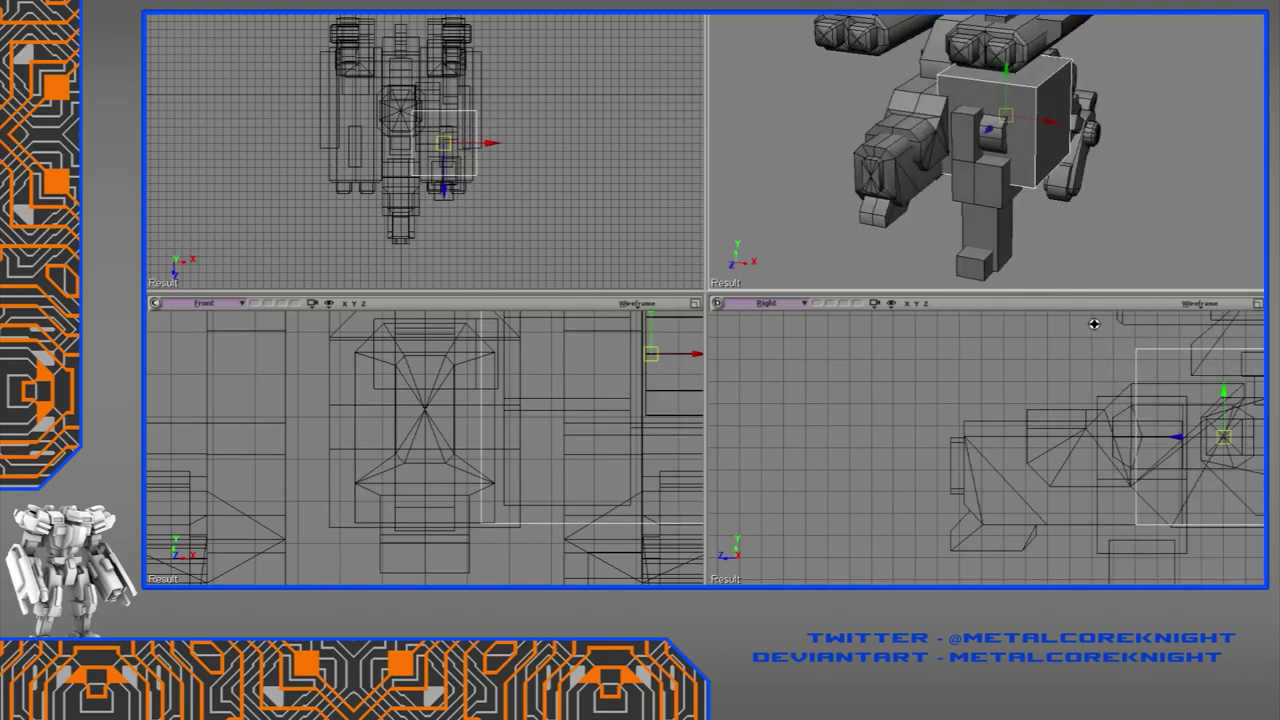
Step: Move the cube forward along Z and scale it down in Y and Z to the rounded block's height
left_click(1181, 439)
left_click_drag(1180, 438, 951, 455)
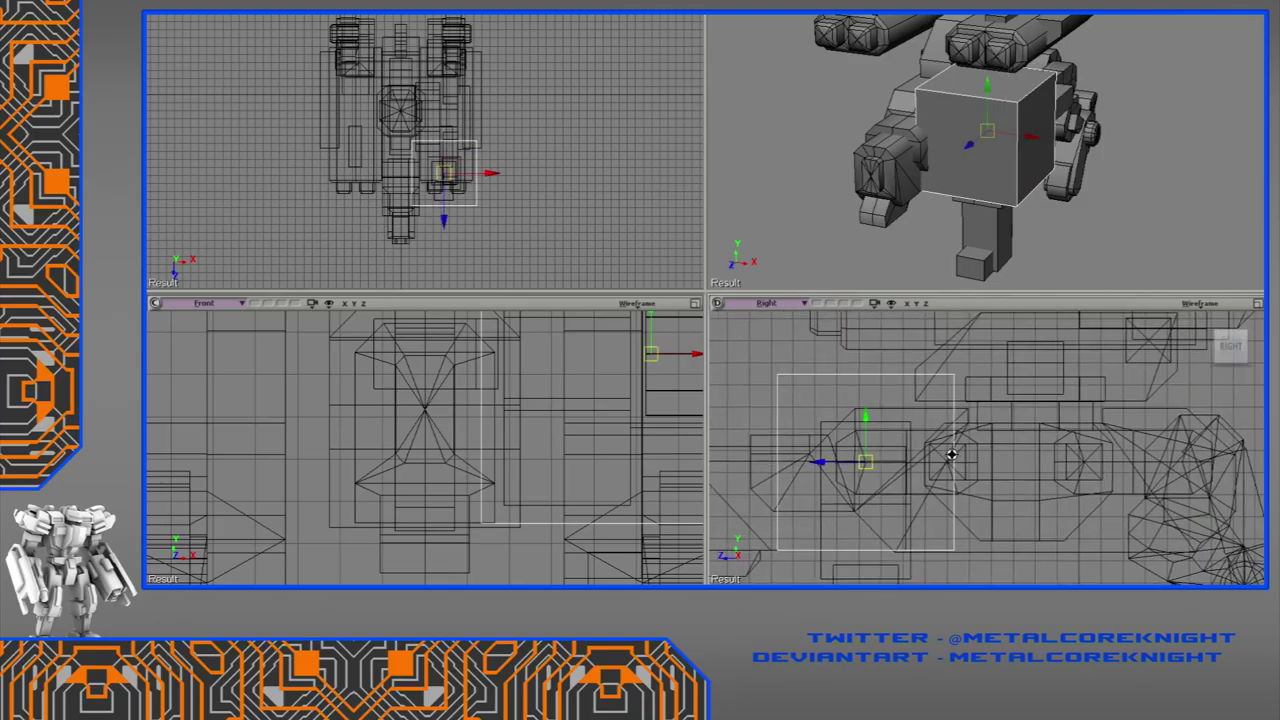
left_click_drag(831, 428, 861, 487)
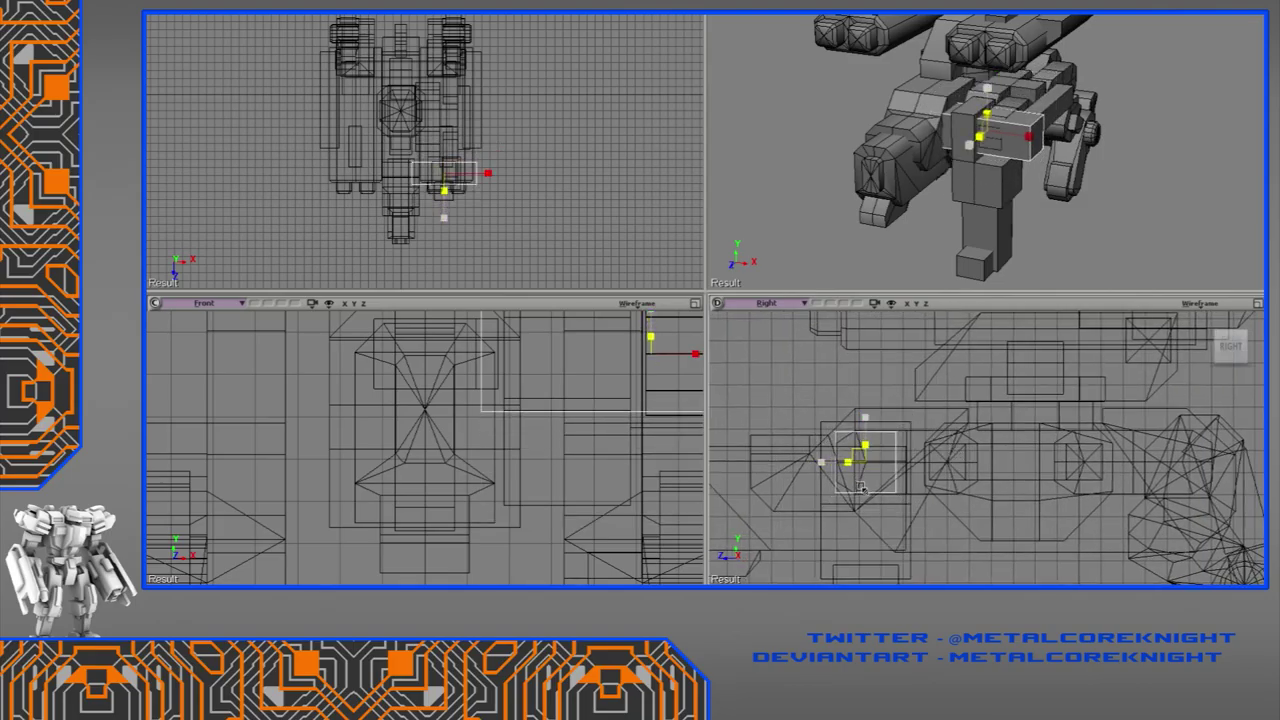
Step: Narrow the cube along X and shift it sideways over the front end of the rounded block
right_click_drag(1030, 135, 1030, 174)
middle_click_drag(1030, 174, 1058, 176)
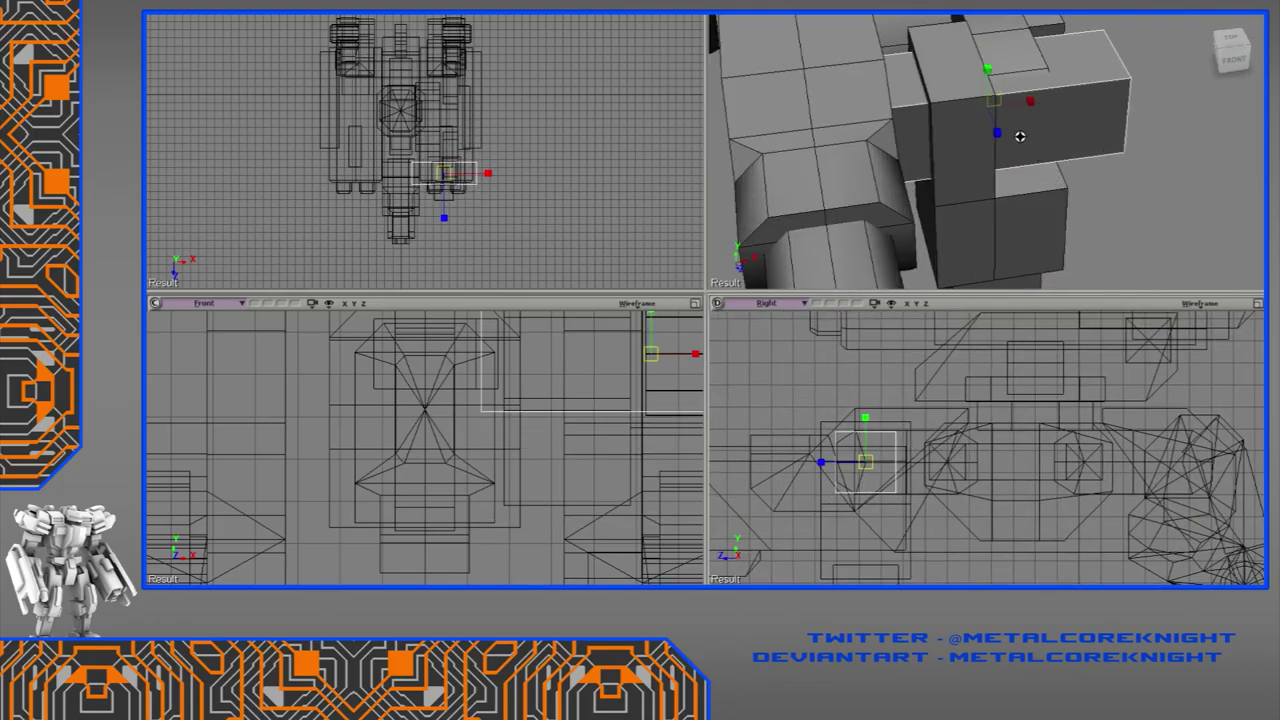
right_click_drag(996, 103, 965, 88)
key("f")
scroll(477, 197, "down", 3)
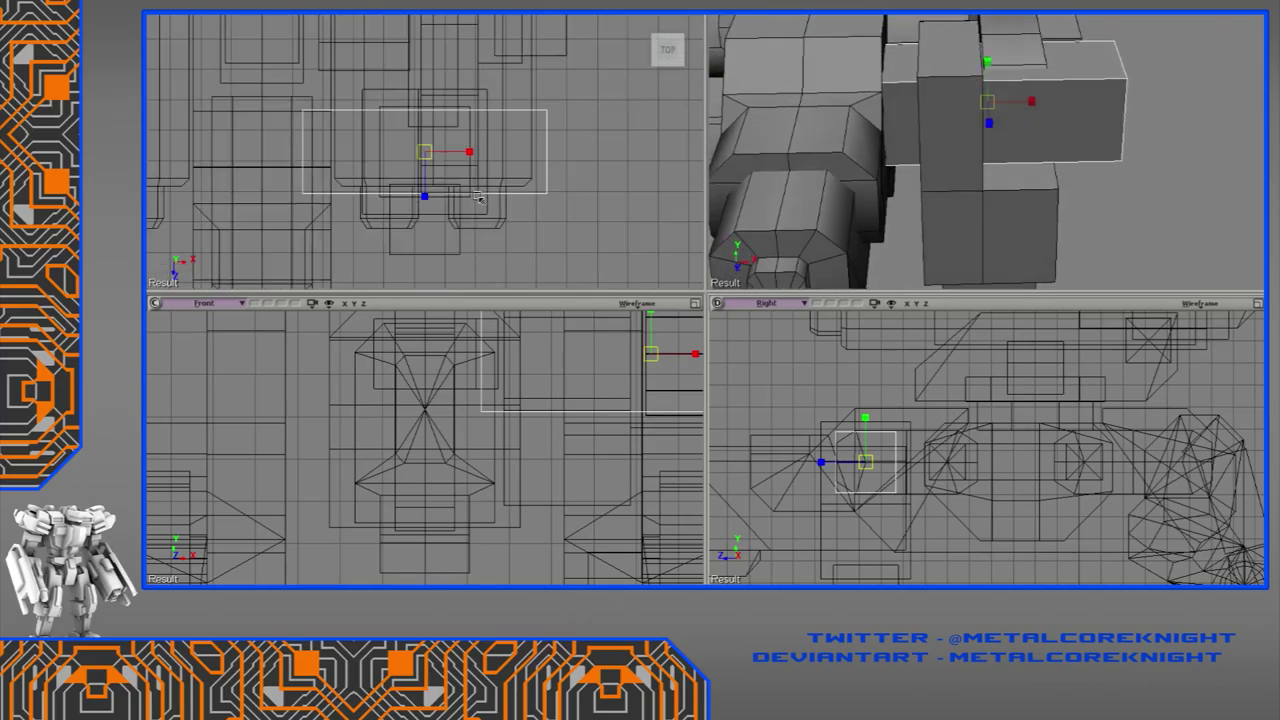
left_click(460, 178)
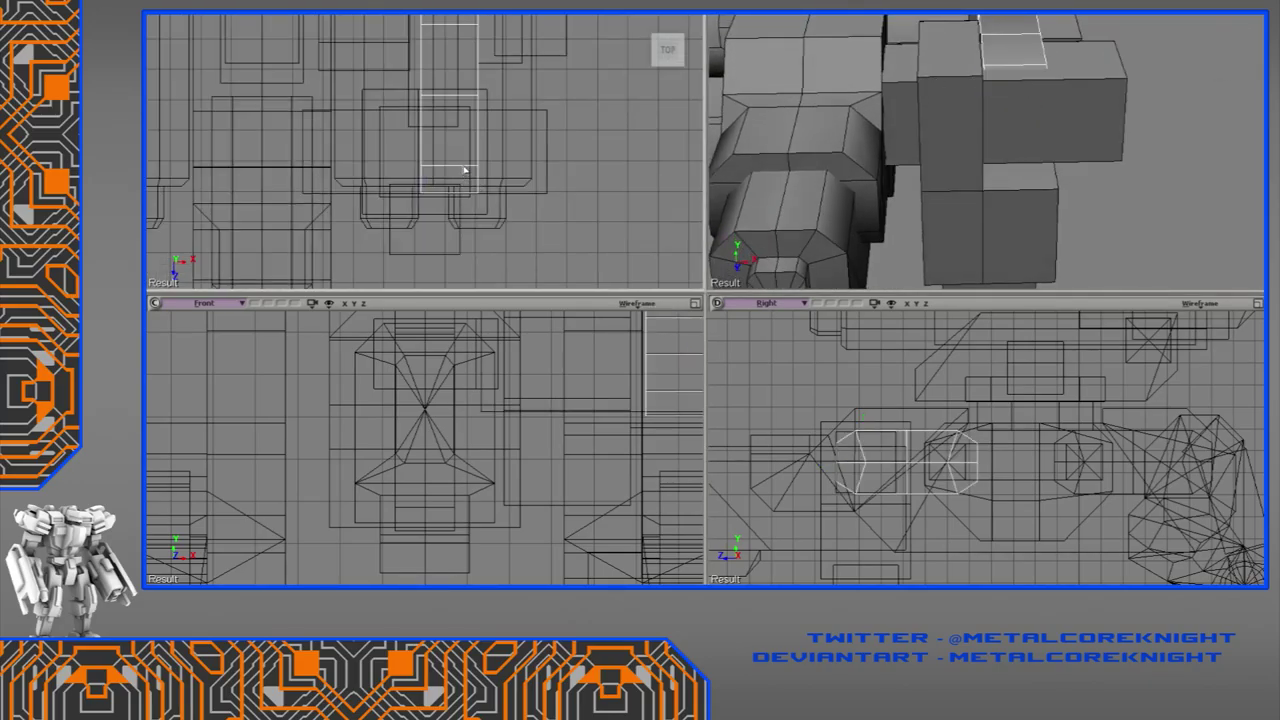
left_click(546, 151)
left_click_drag(467, 157, 428, 155)
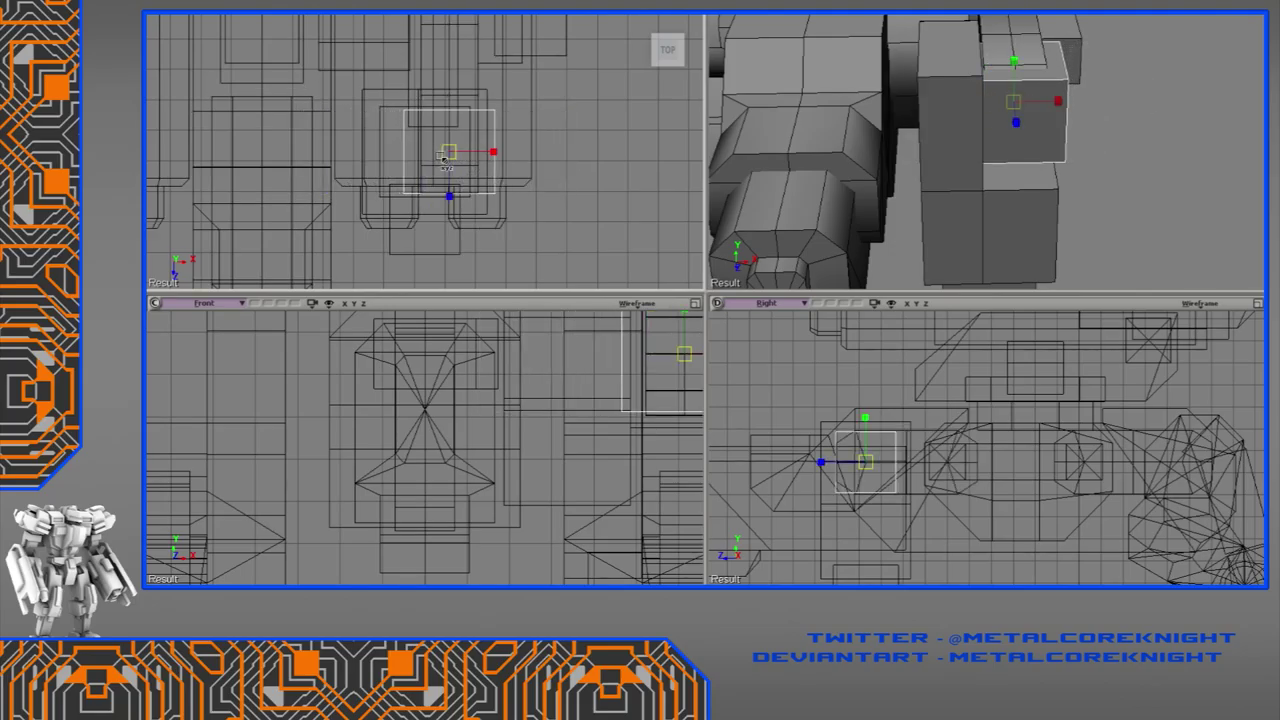
Step: Move the points on both sides of the cube inward along X to fit the rounded block's width
scroll(445, 160, "up", 3)
scroll(543, 386, "down", 4)
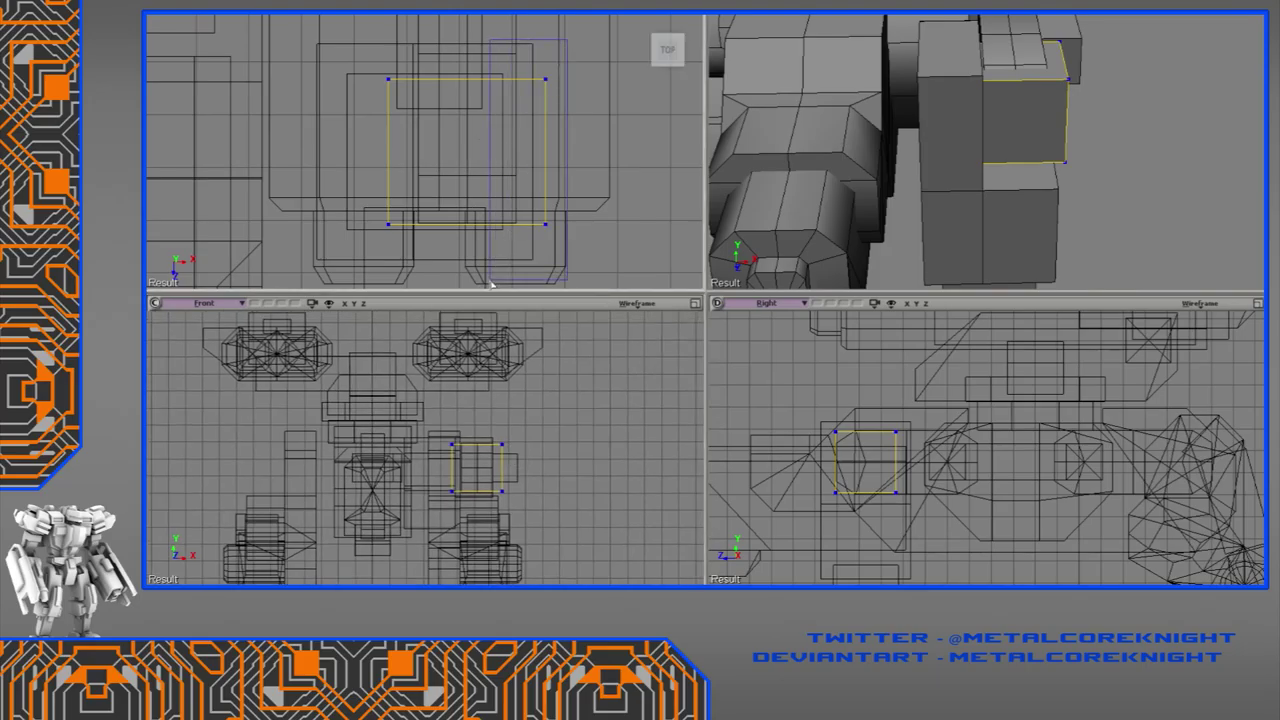
left_click_drag(490, 285, 490, 285)
left_click_drag(548, 195, 515, 197)
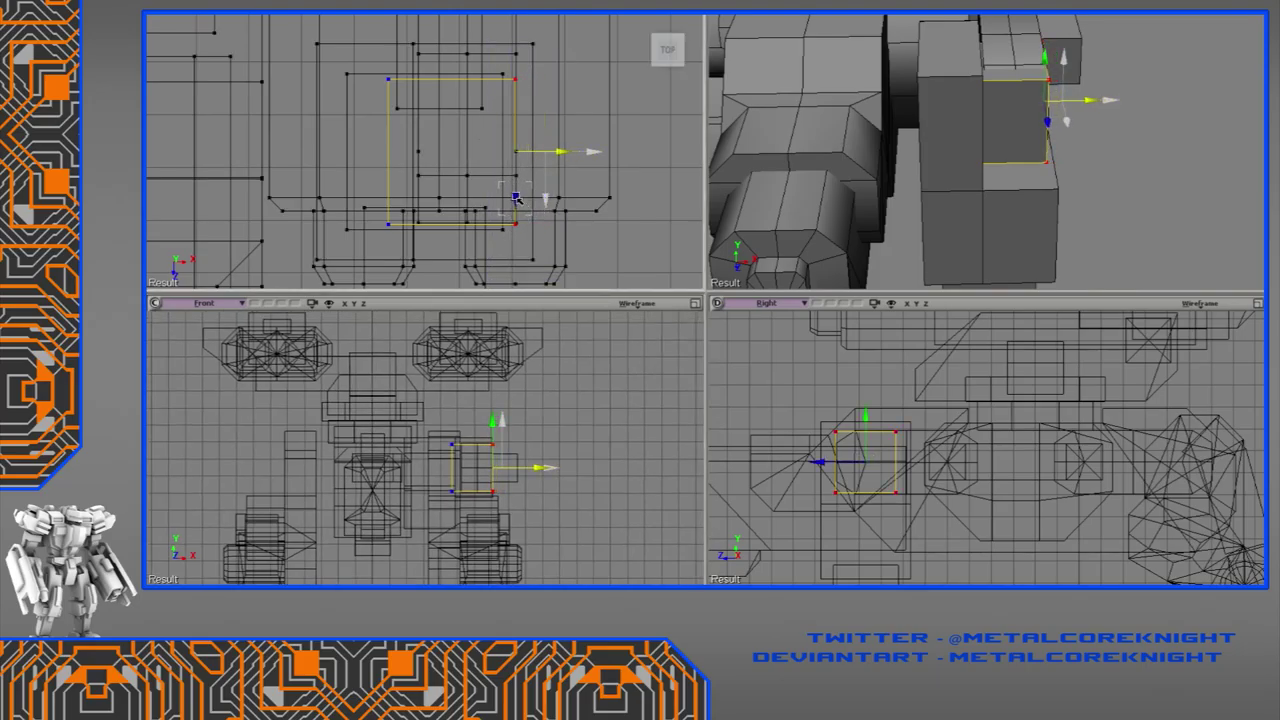
left_click_drag(341, 247, 341, 247)
left_click_drag(386, 200, 415, 186)
key("space")
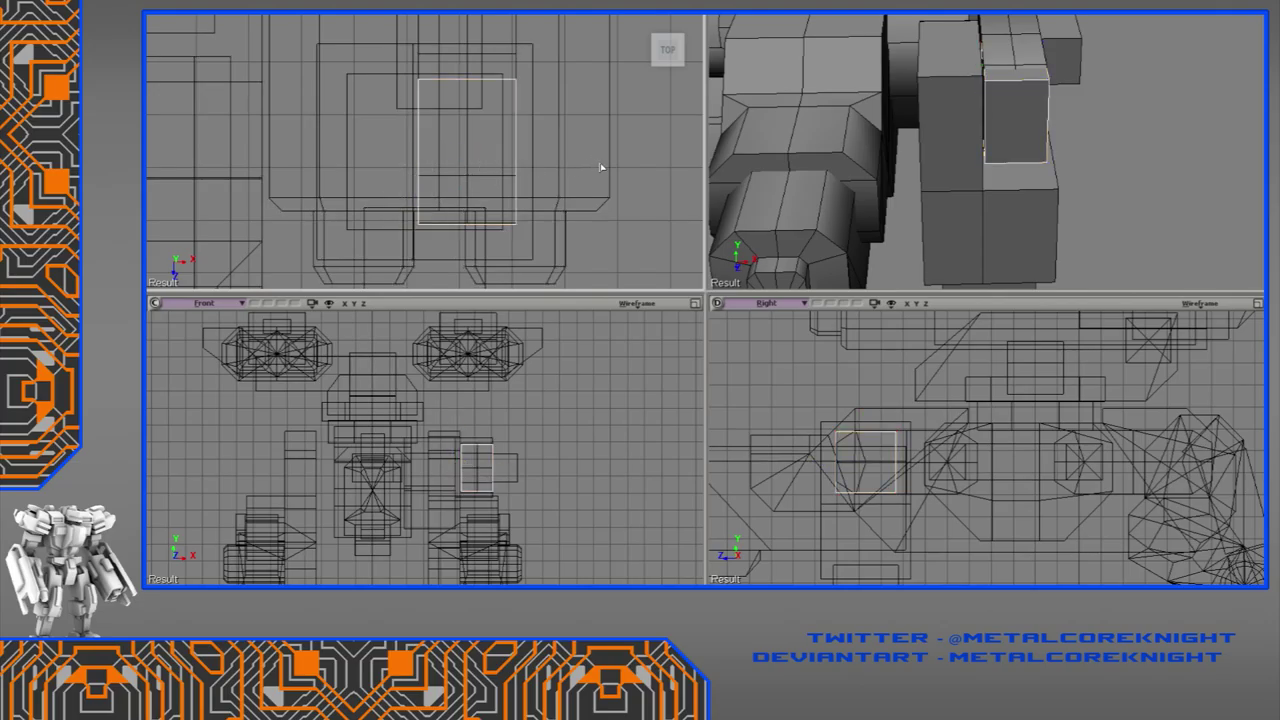
Step: Thin the cube along Z and move all its points forward, in front of the rounded block
key("t")
key("s")
left_click_drag(764, 504, 899, 465)
key("x")
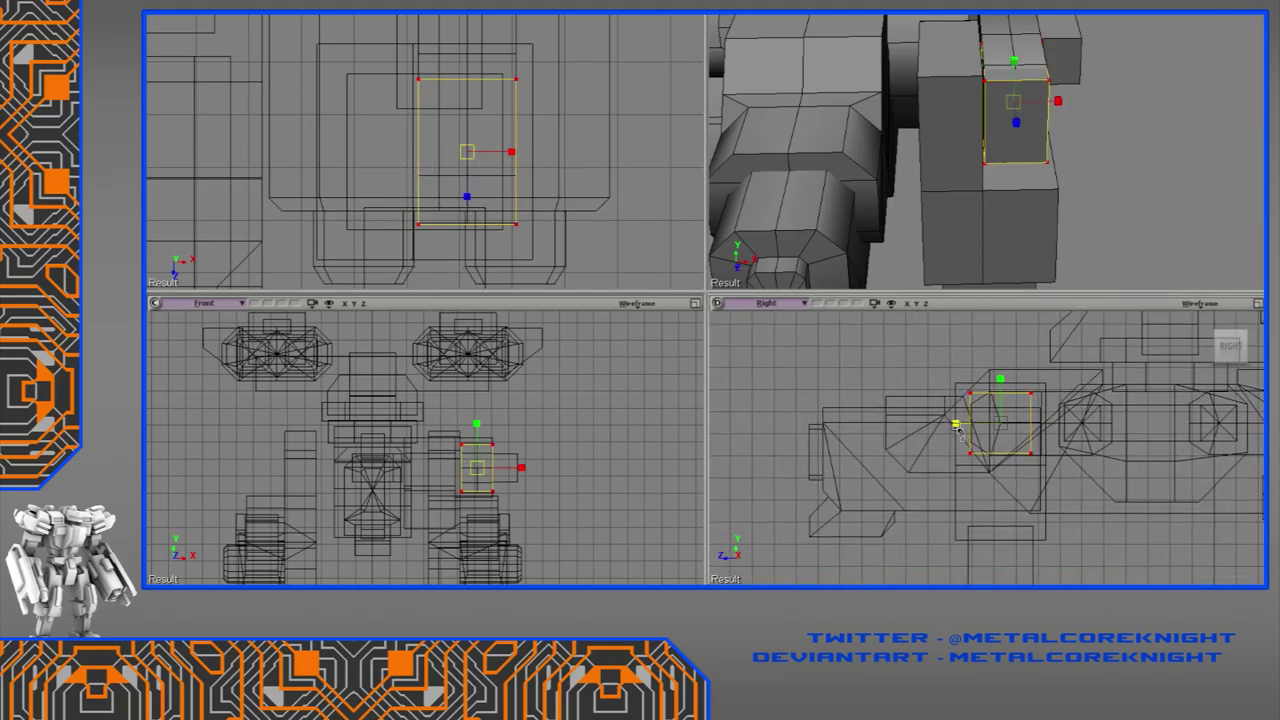
left_click_drag(965, 427, 904, 426)
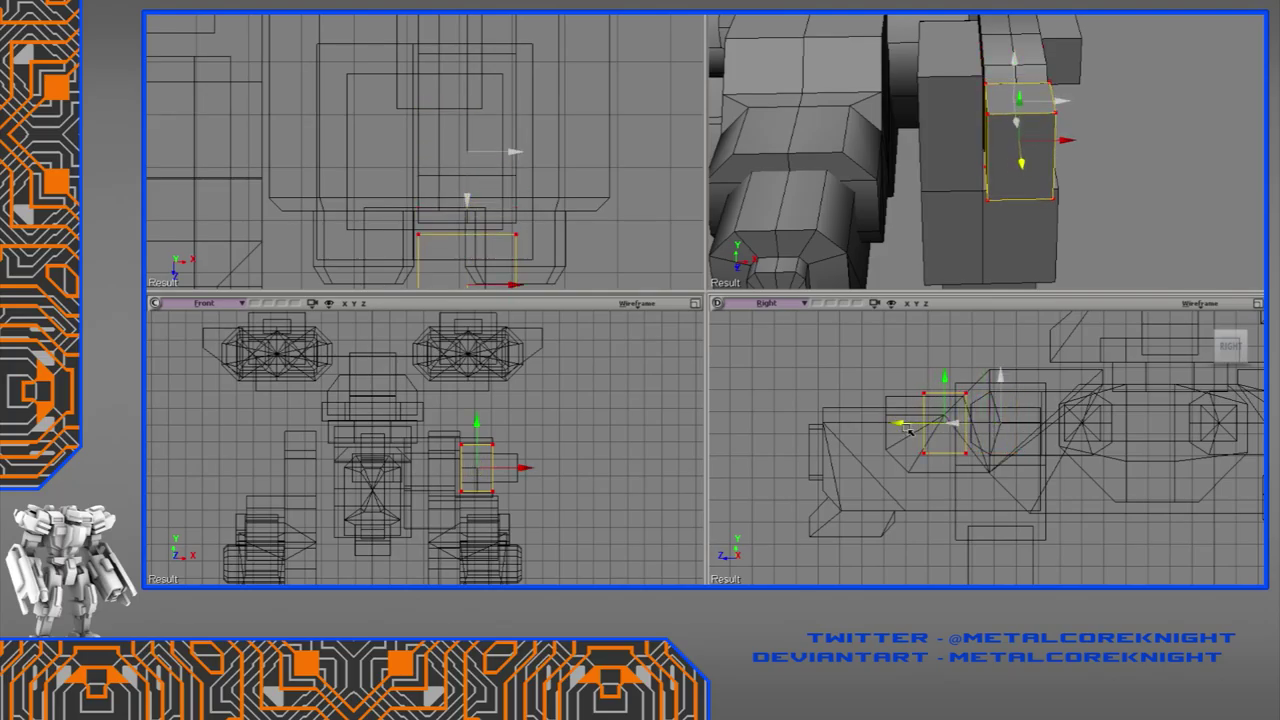
Step: Extrude both side faces of the cube outward along X to form one equal section on each side
key("u")
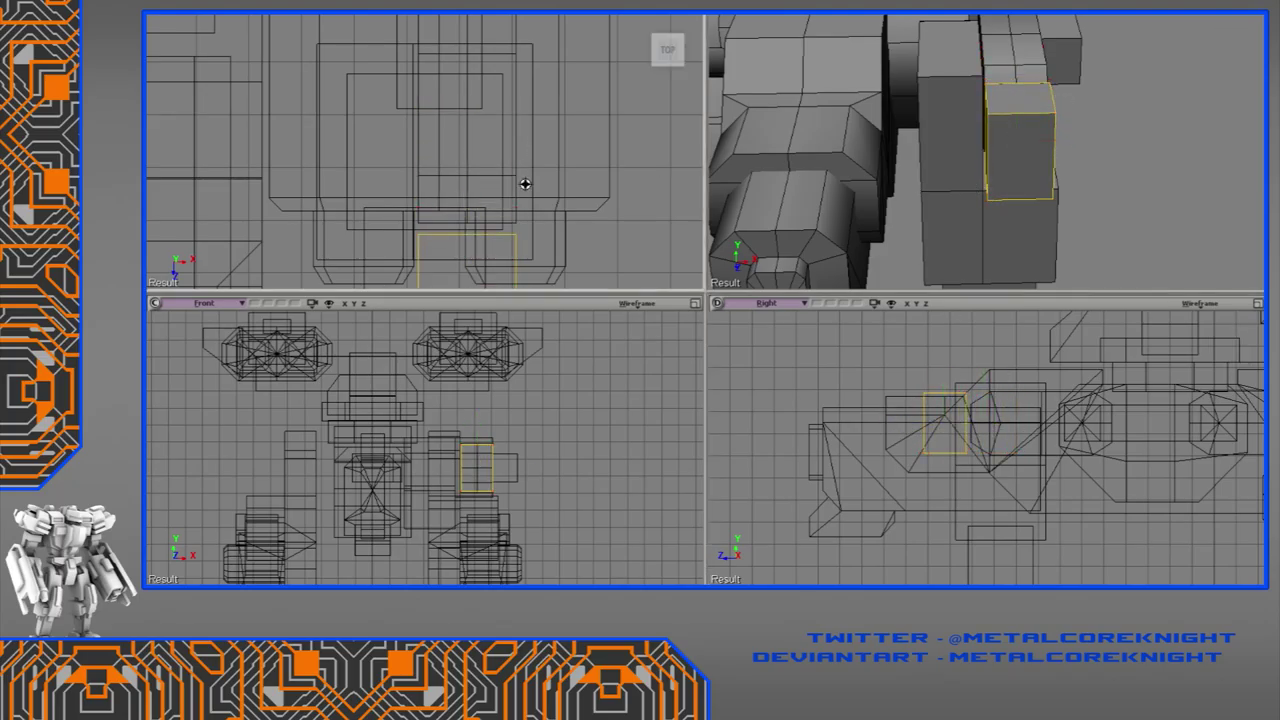
left_click_drag(526, 183, 560, 69)
left_click_drag(583, 64, 530, 230)
left_click_drag(508, 256, 429, 55)
key("x")
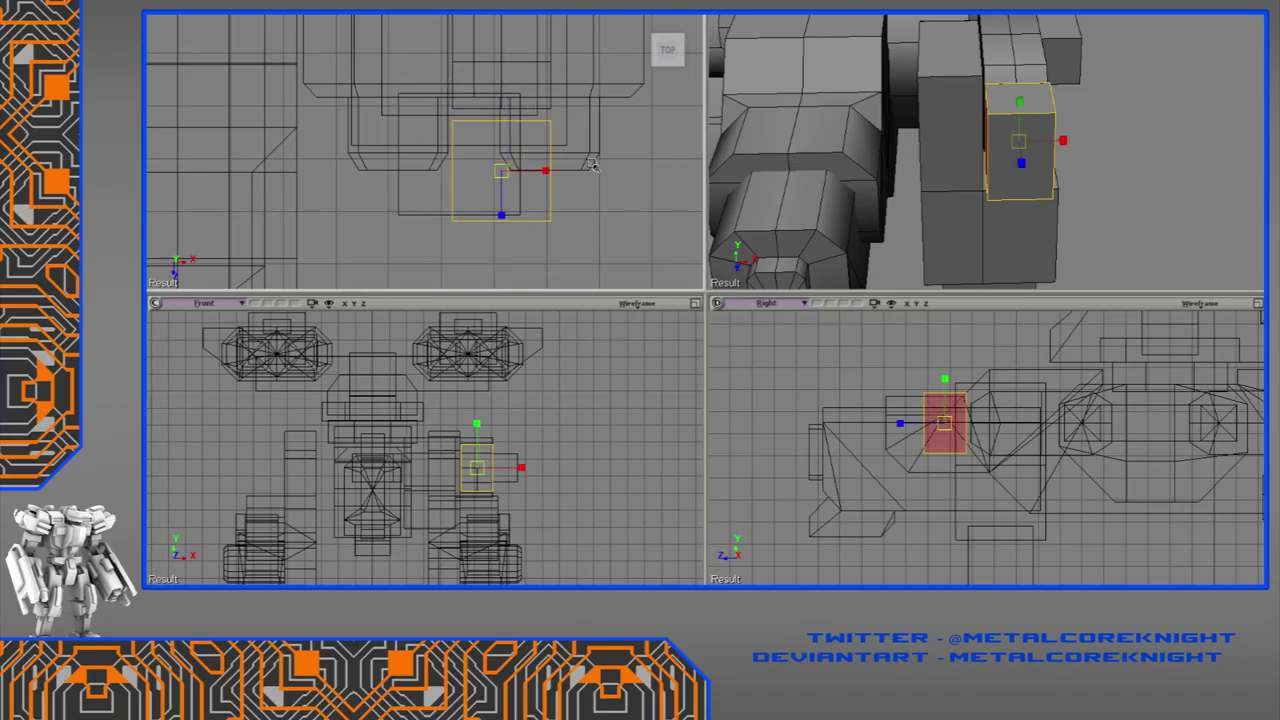
left_click_drag(545, 175, 735, 162)
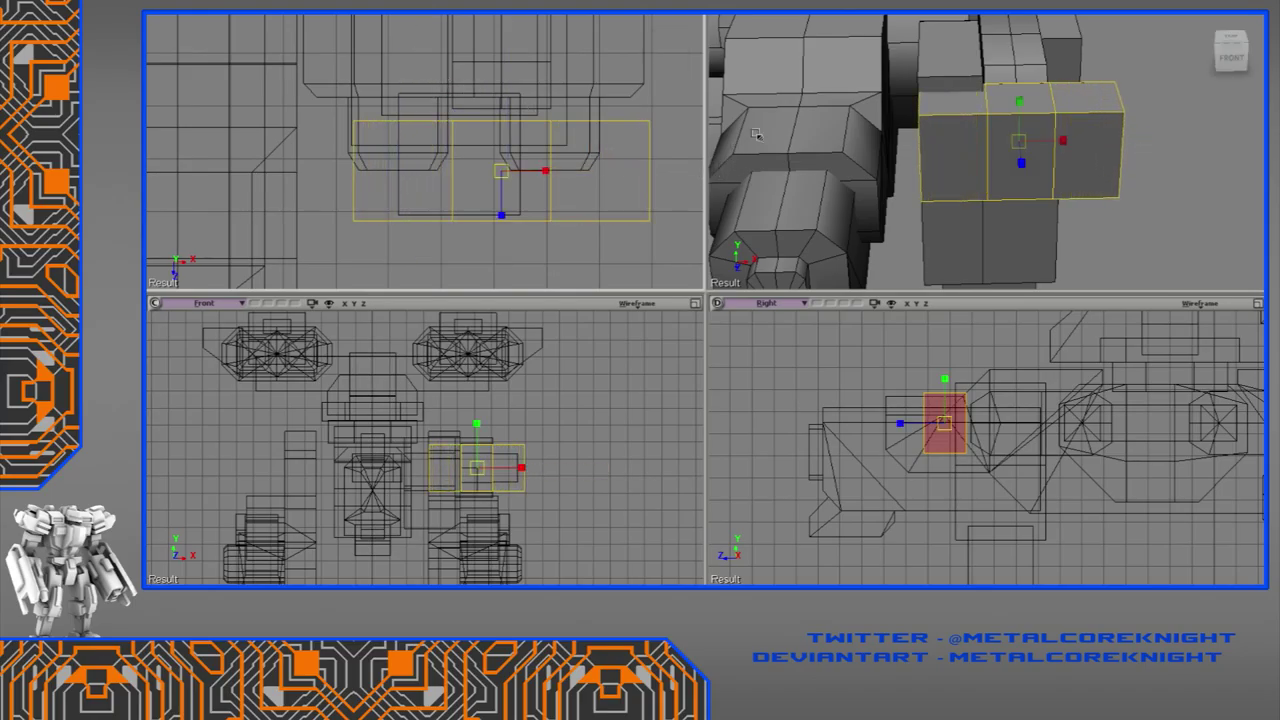
Step: Extrude the rear faces of the armour piece's two side sections backward along Z, tapering their rear ends
right_click_drag(760, 136, 844, 113)
middle_click_drag(843, 113, 797, 86)
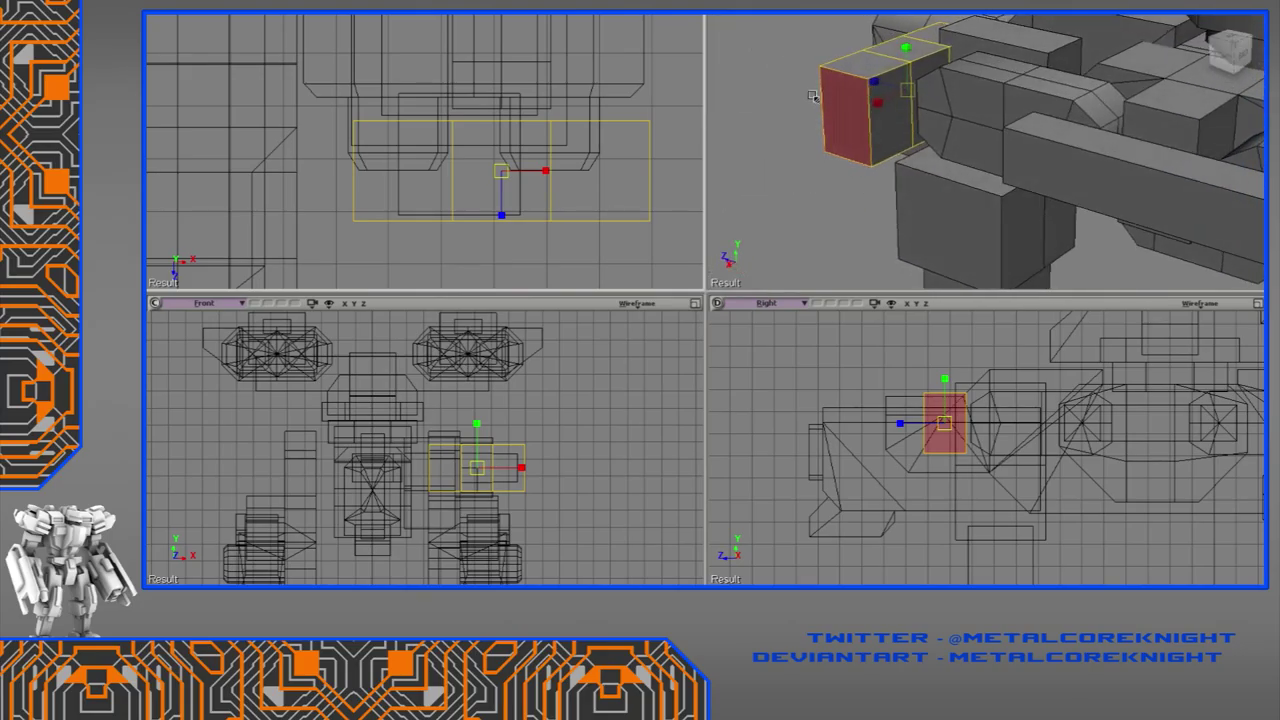
key("Escape")
left_click(897, 113)
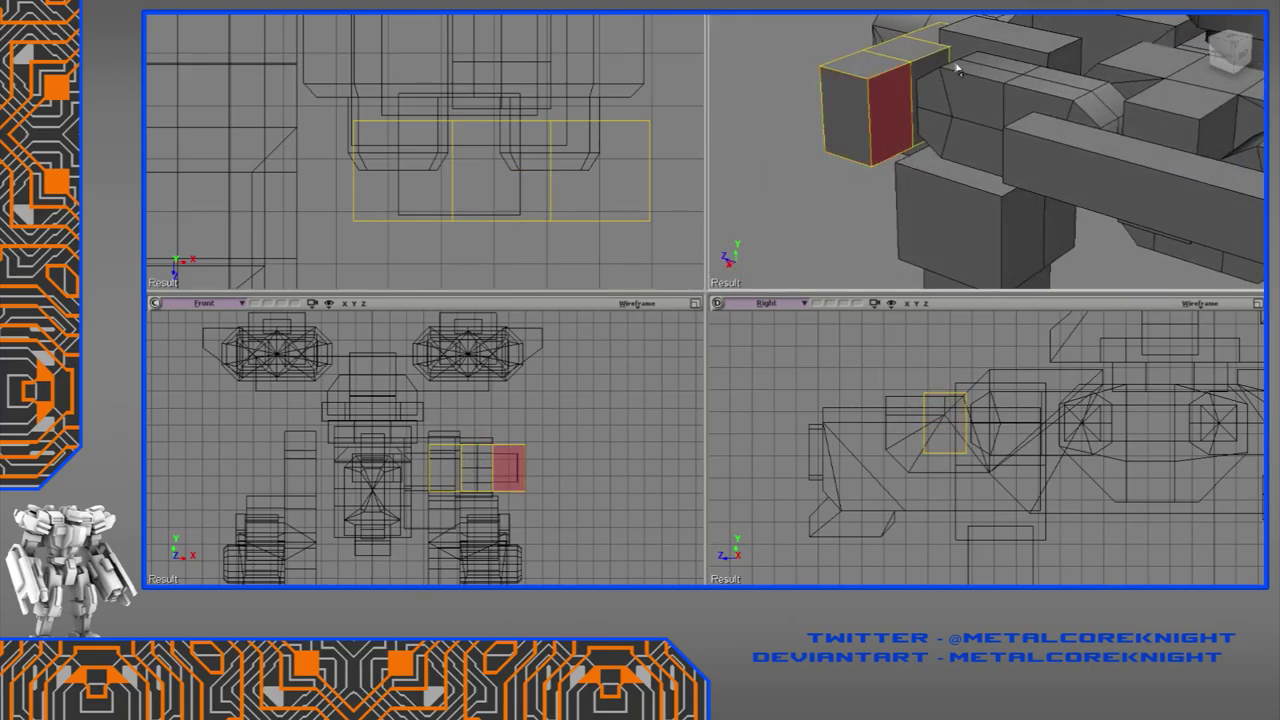
left_click(960, 64)
left_click(903, 105, "shift")
key("w")
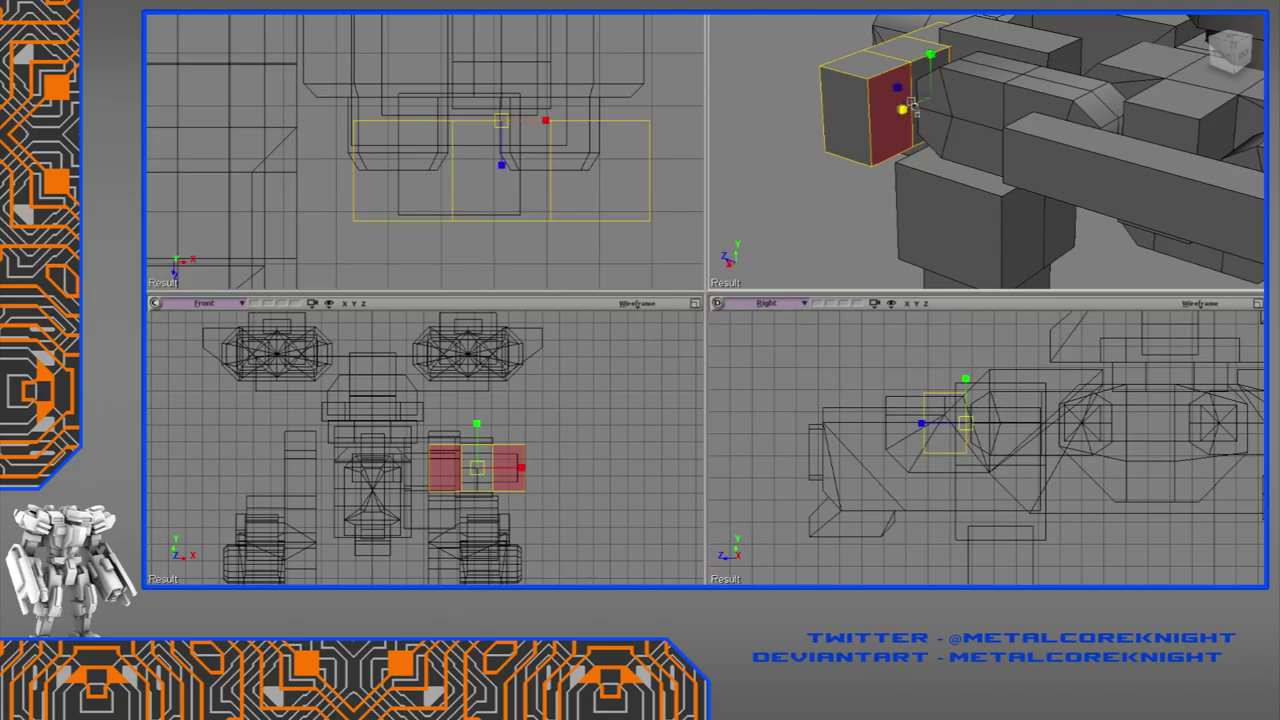
left_click_drag(903, 88, 990, 112)
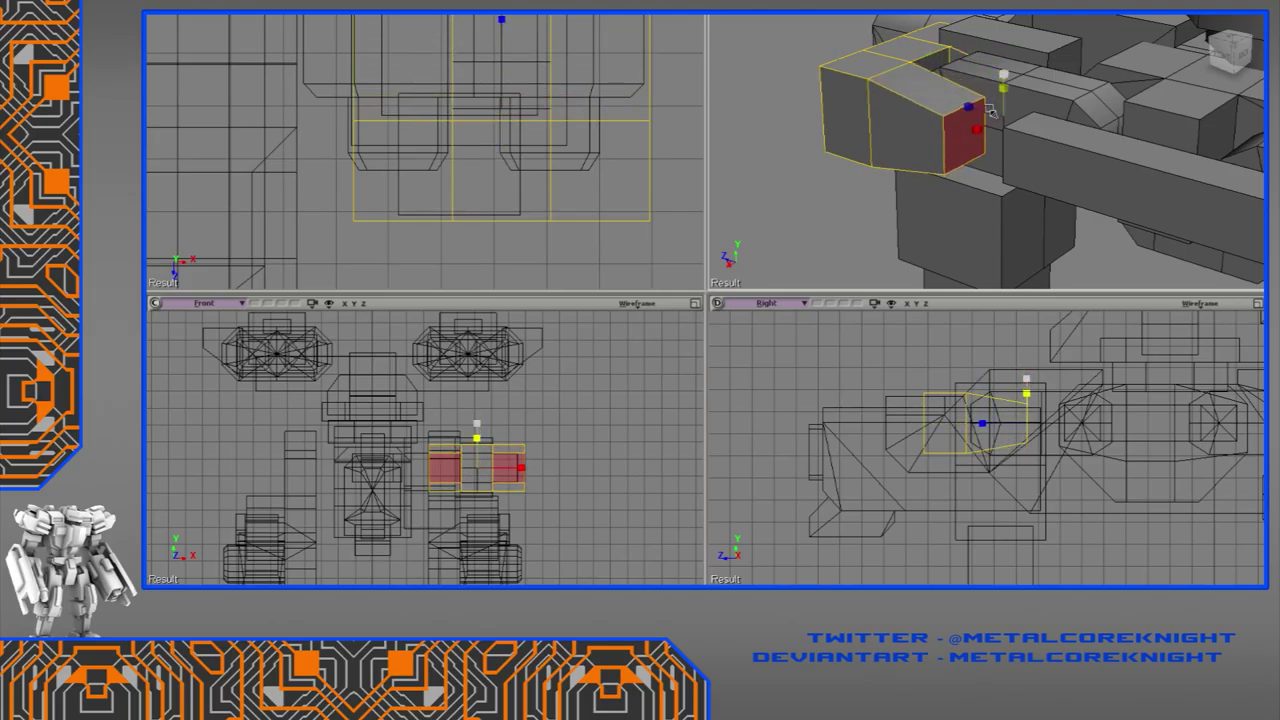
key("ctrl+z")
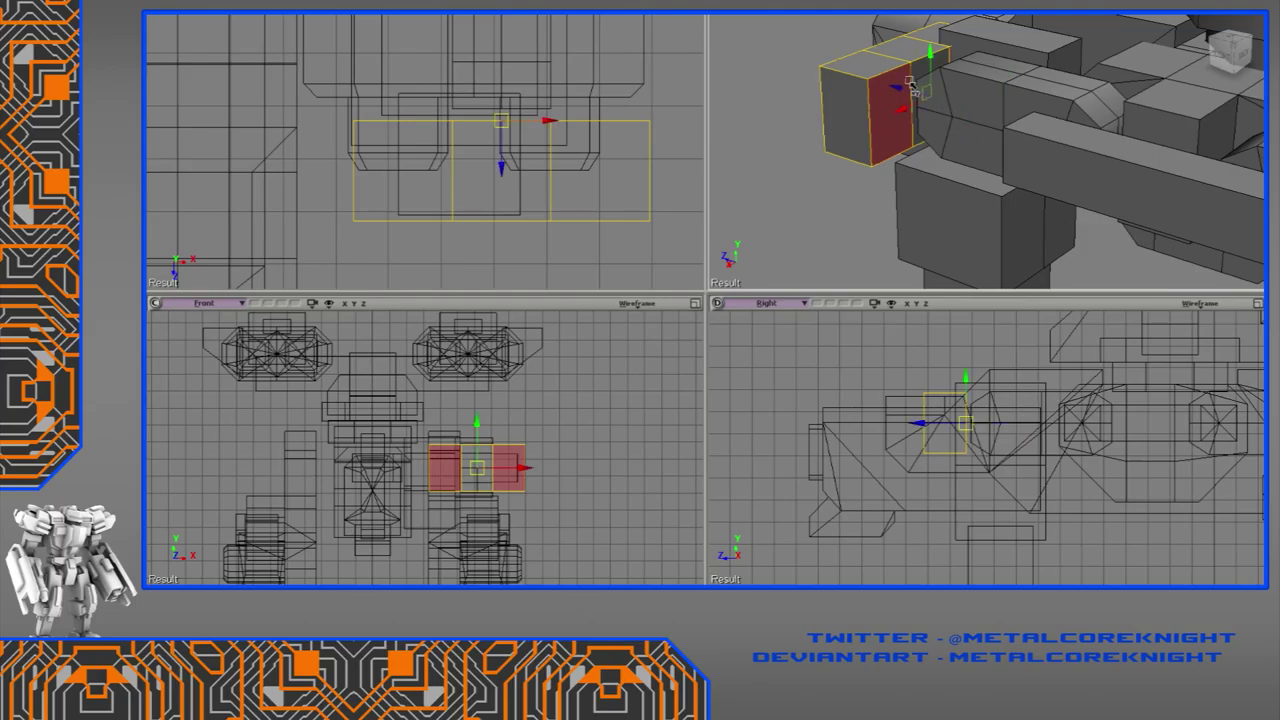
left_click_drag(901, 90, 993, 102)
Step: Try tilting the armour piece about X in the side view
key("space")
key("c")
mouse_move(1041, 410)
left_mouse_down()
mouse_move(1037, 440)
mouse_move(1040, 397)
mouse_move(1041, 424)
left_mouse_up()
middle_click_drag(957, 171, 1031, 148)
Step: Delete the large box around the top of the lower front leg
key("space")
scroll(1007, 220, "down", 4)
left_click(1007, 205)
left_click(1006, 233)
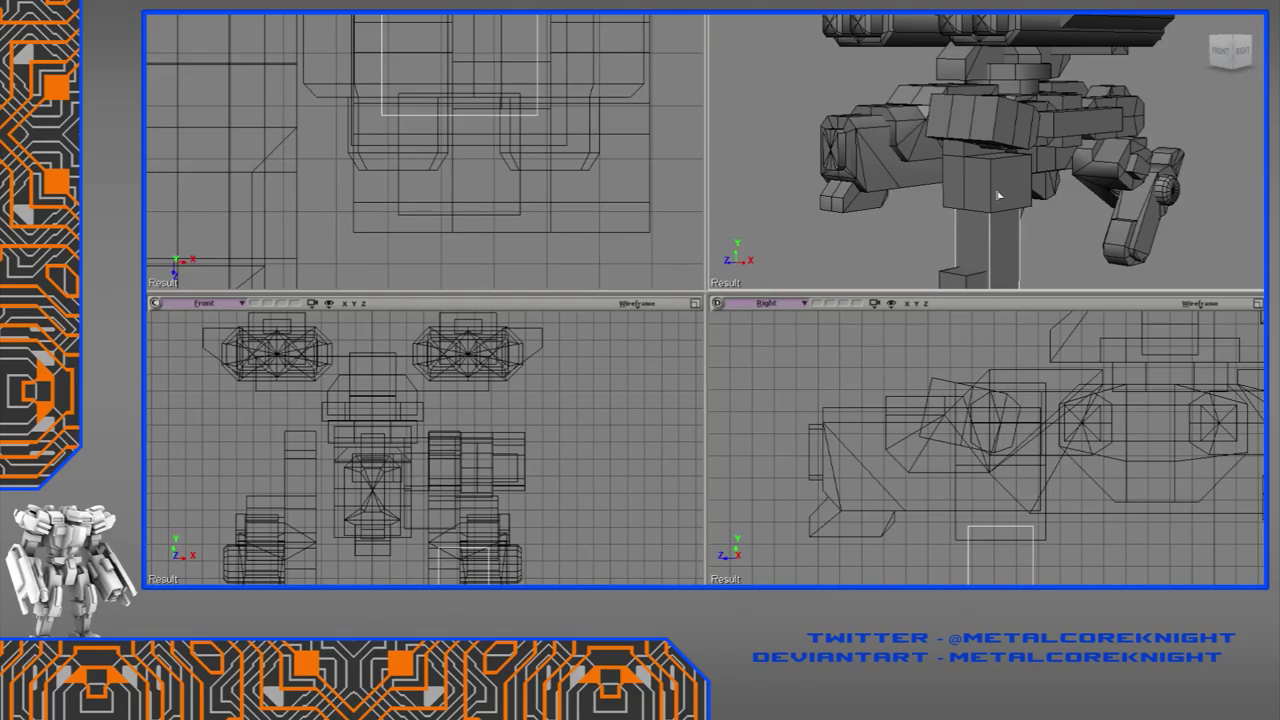
left_click(997, 198, "shift")
left_click(994, 244)
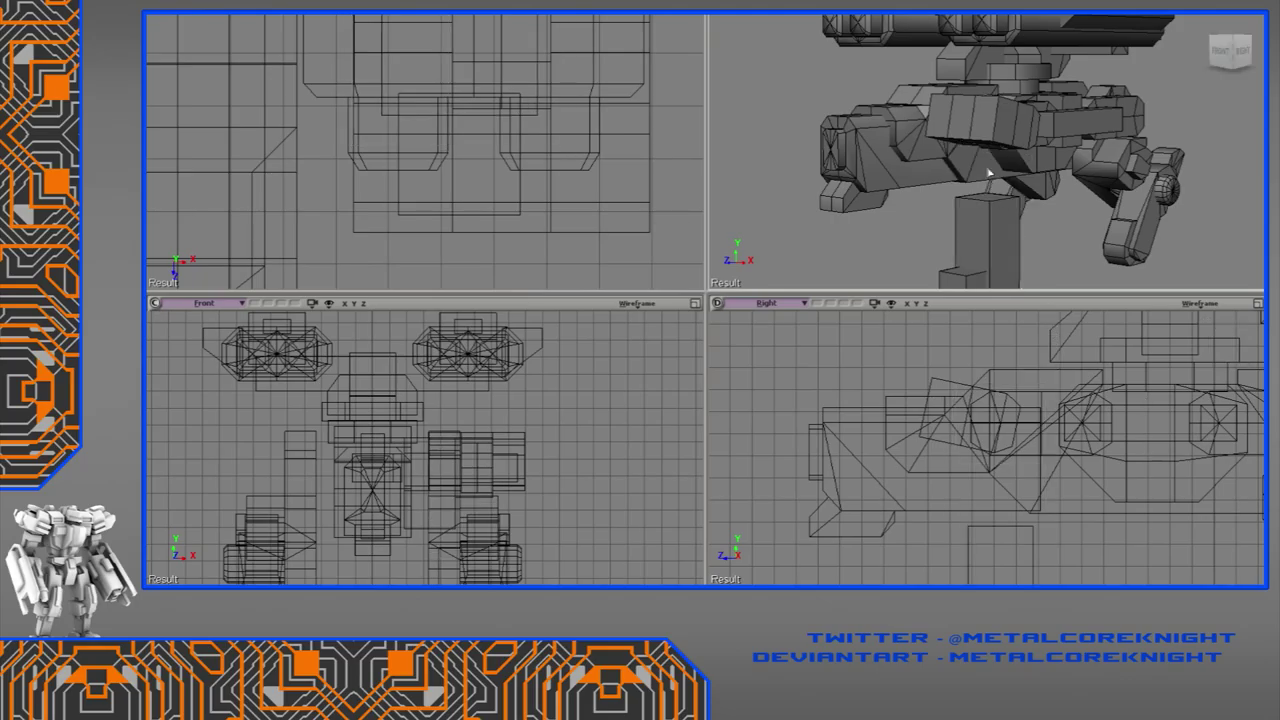
Step: Undo the armour piece's tilt
left_click(1012, 150)
key("ctrl+z")
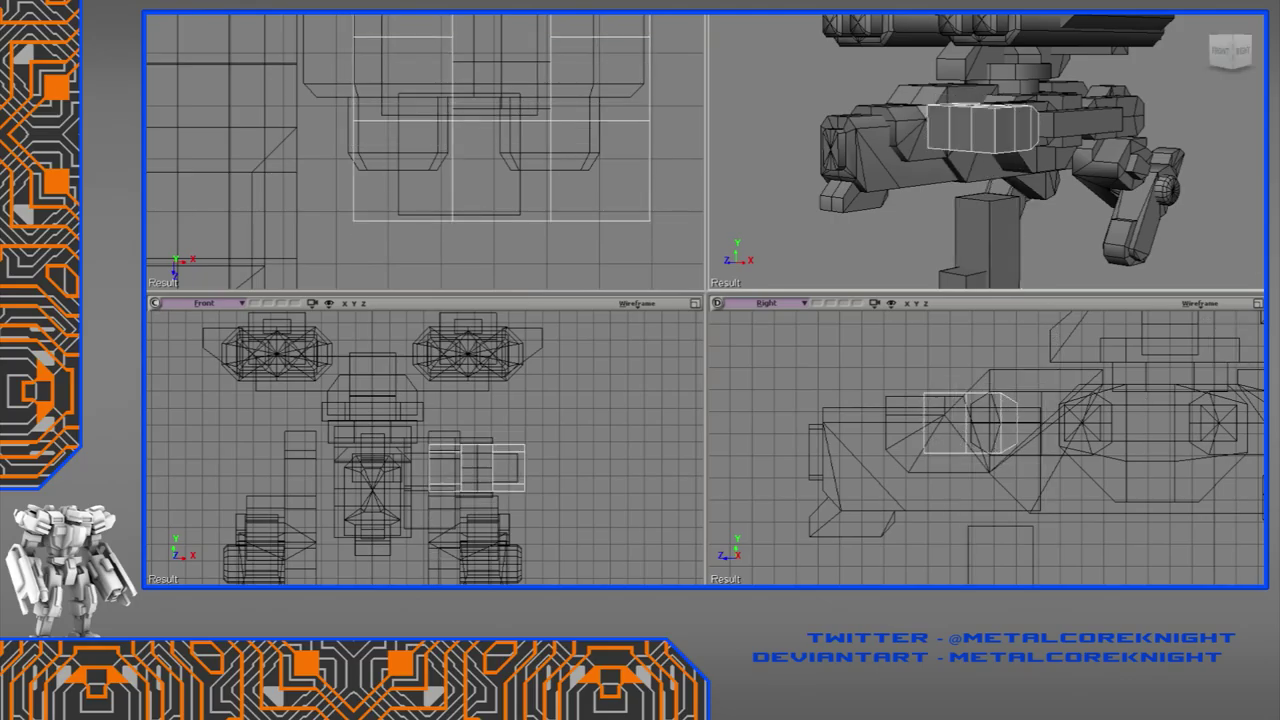
middle_click_drag(983, 183, 939, 233)
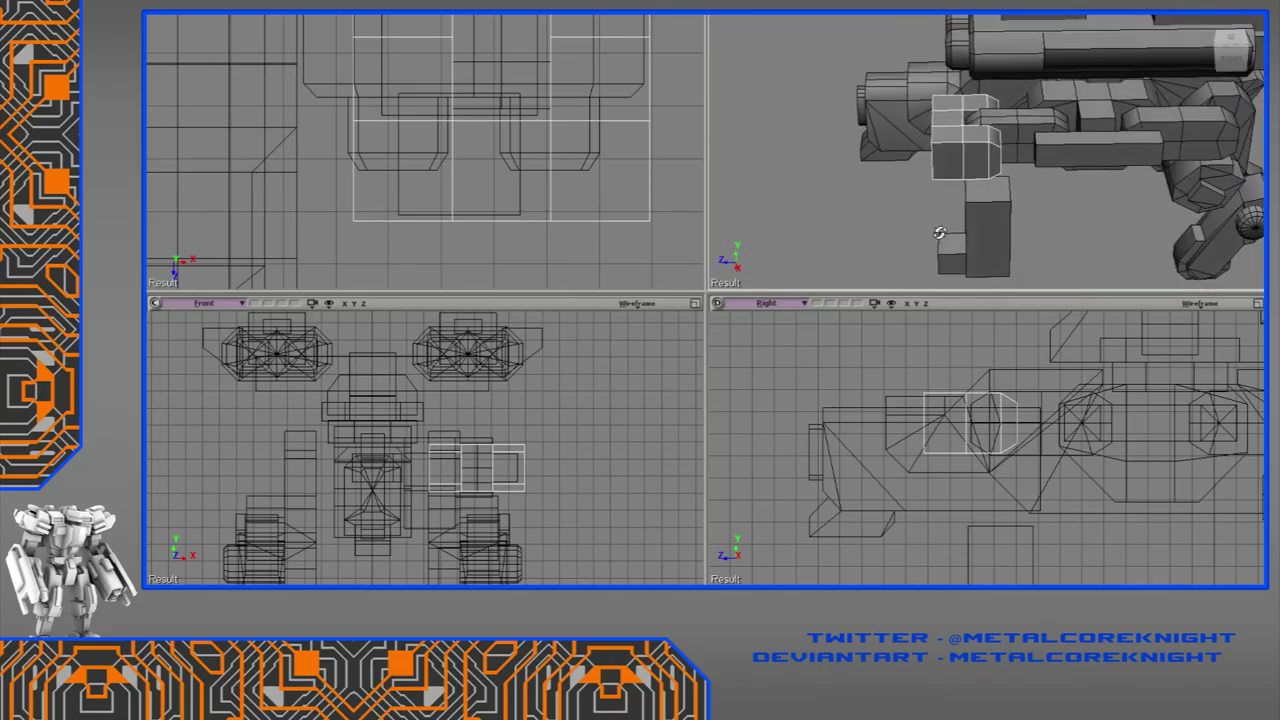
Step: Select the middle column of points on the rounded block behind the armour piece and move it backward along Z
left_click(1018, 130)
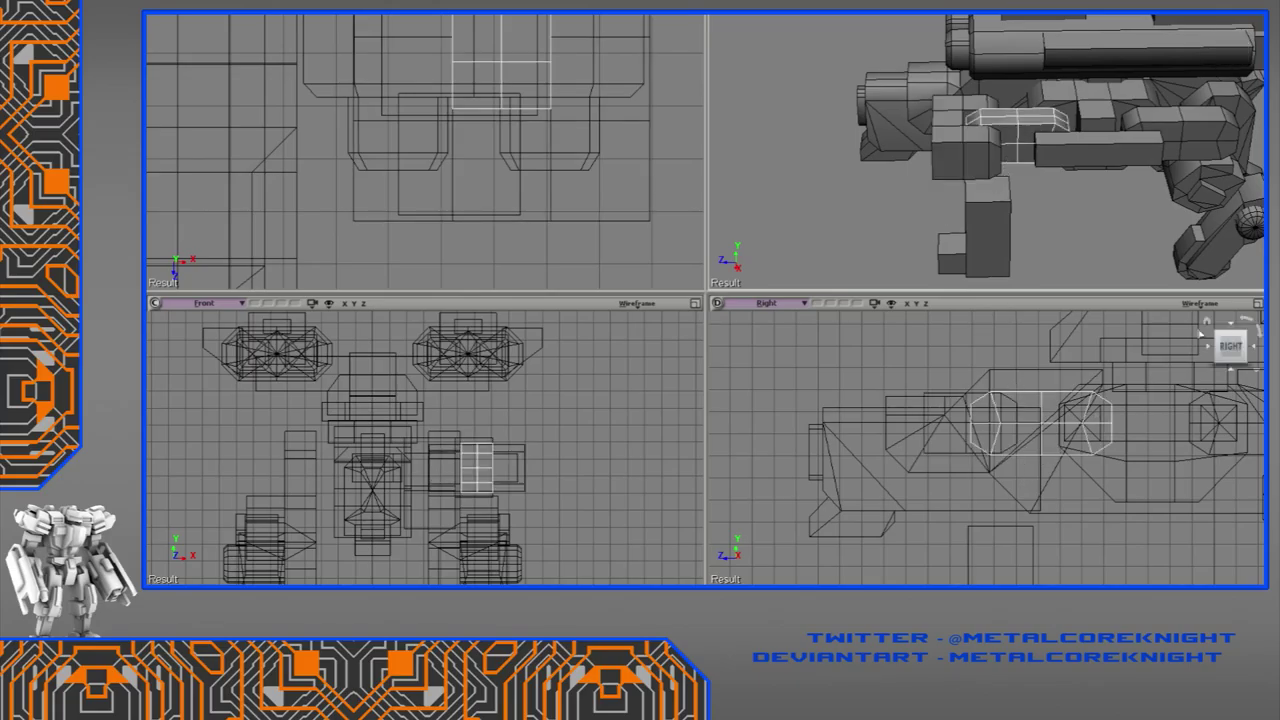
key("v")
scroll(510, 468, "up", 5)
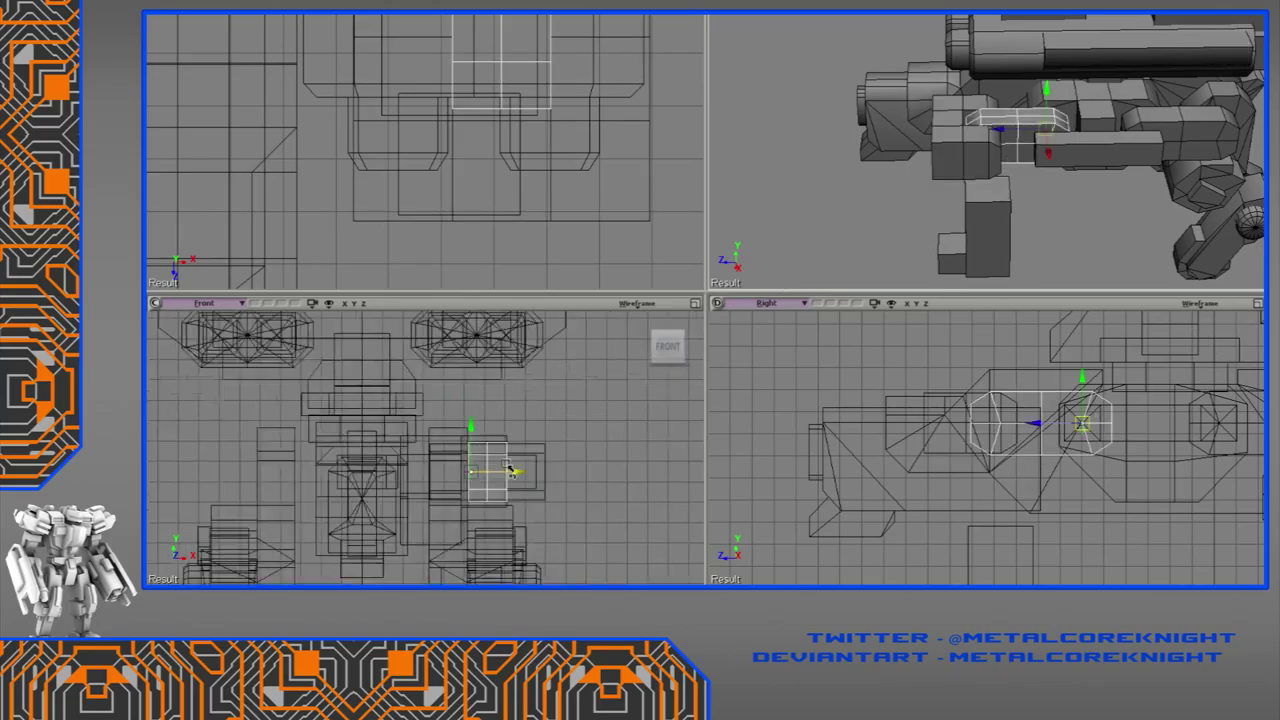
key("t")
left_click_drag(540, 490, 540, 490)
scroll(514, 131, "down", 7)
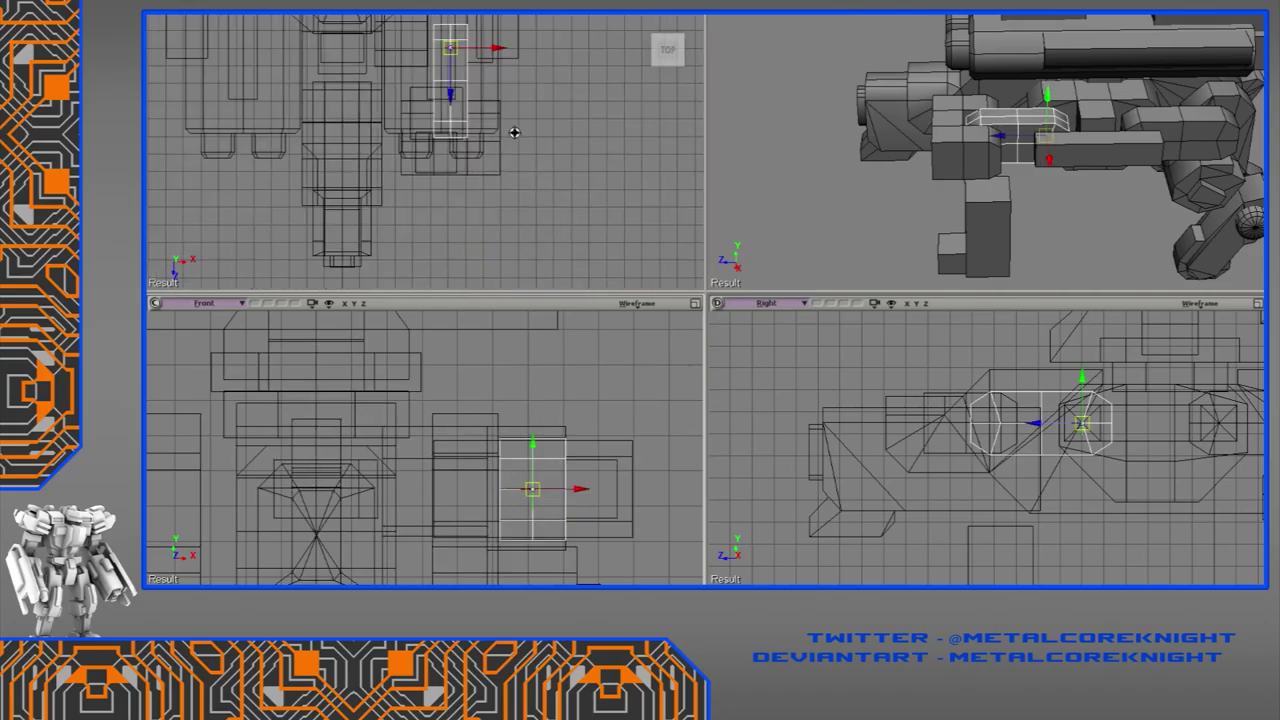
middle_click_drag(514, 131, 492, 170)
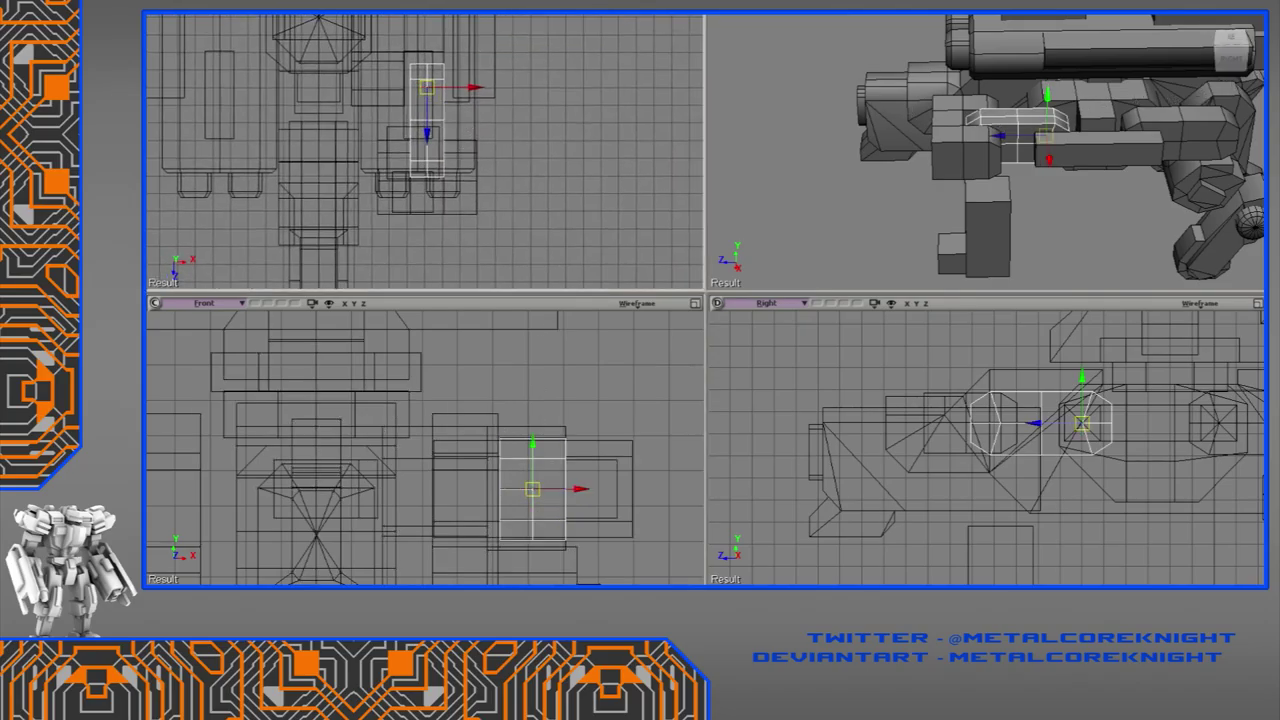
scroll(1130, 400, "up", 4)
key("t")
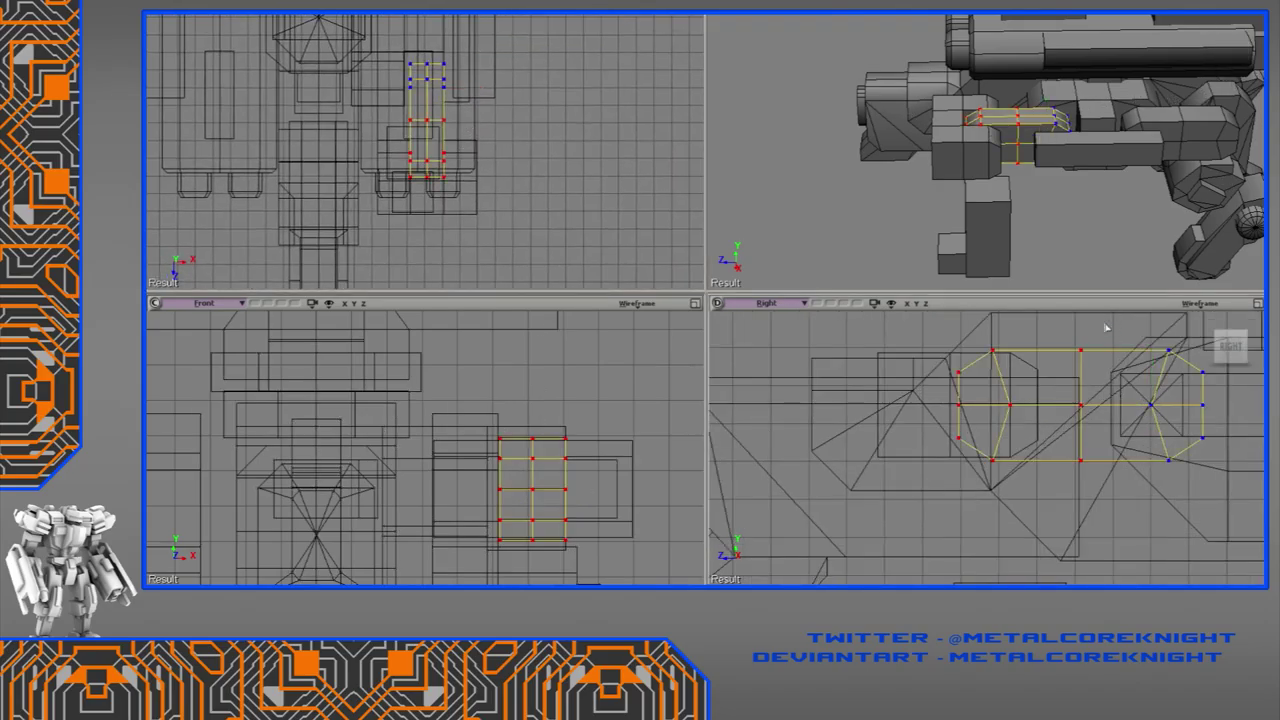
middle_click_drag(1075, 475, 1045, 525)
key("v")
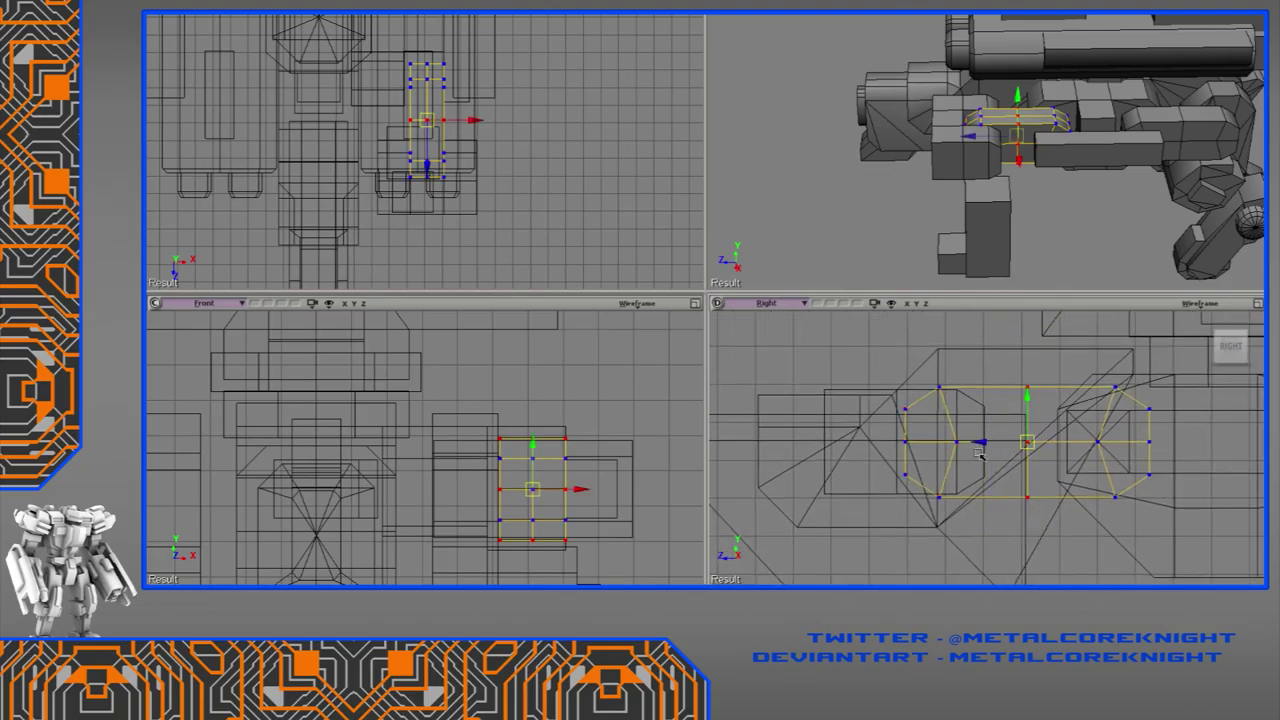
left_click_drag(984, 441, 1002, 438)
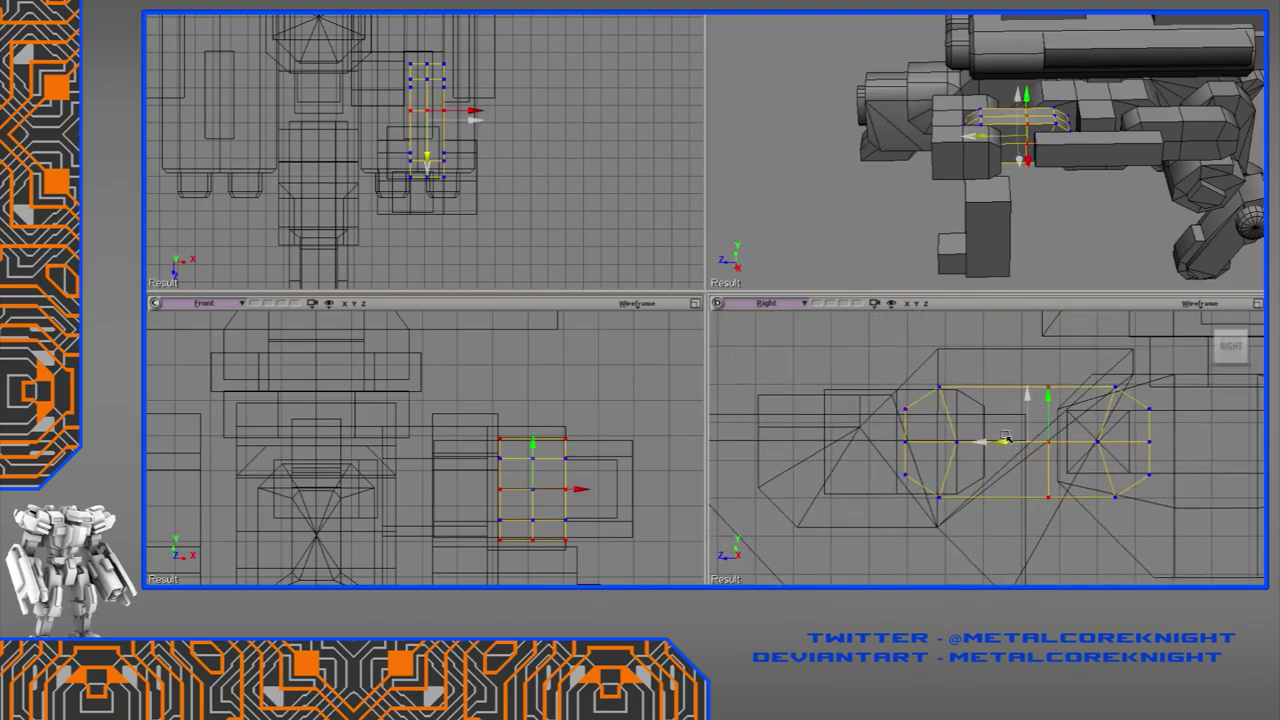
Step: Move the rounded block's front-end points backward along Z to shorten the block
key("t")
left_click_drag(966, 371, 871, 562)
key("v")
left_click(970, 442)
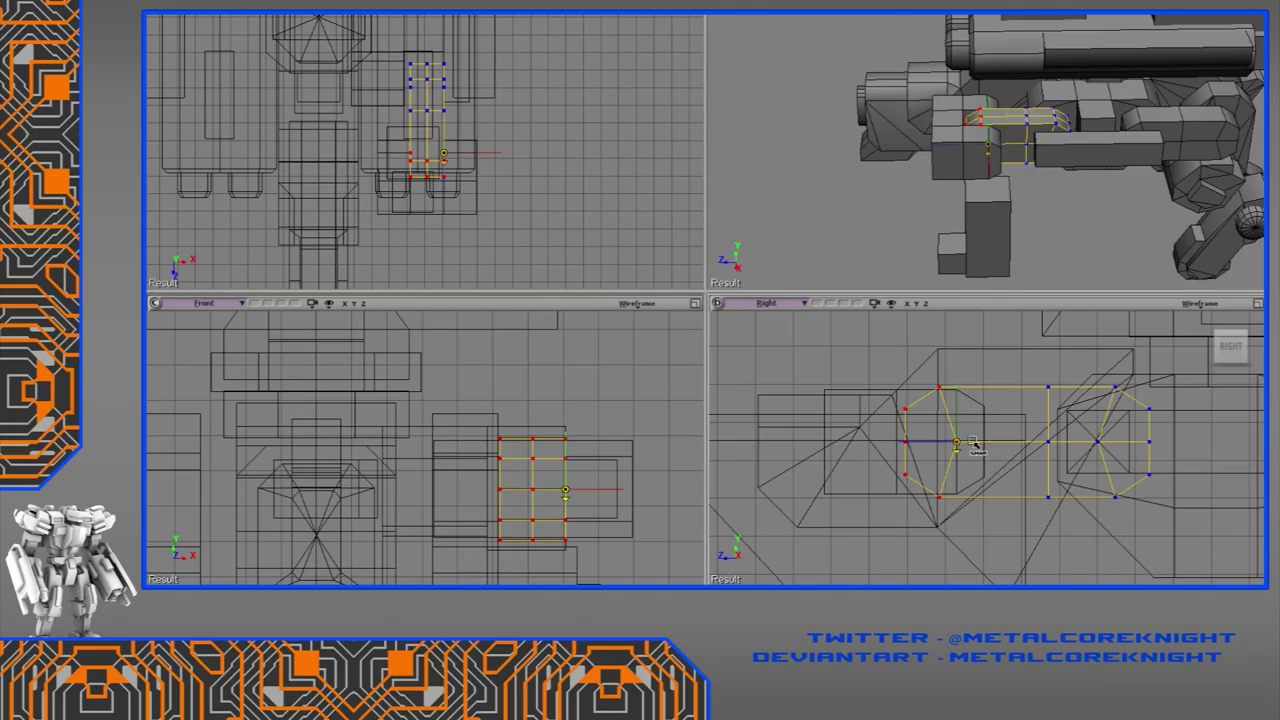
left_click_drag(943, 447, 1065, 459)
left_click(1089, 452)
key("space")
left_click_drag(958, 395, 956, 400)
key("v")
left_click_drag(943, 447, 1040, 471)
Step: Shorten the long outer box beside the leg by scaling it along Z
middle_click_drag(1042, 148, 975, 187)
middle_click_drag(1041, 162, 1047, 199)
left_click(1047, 199)
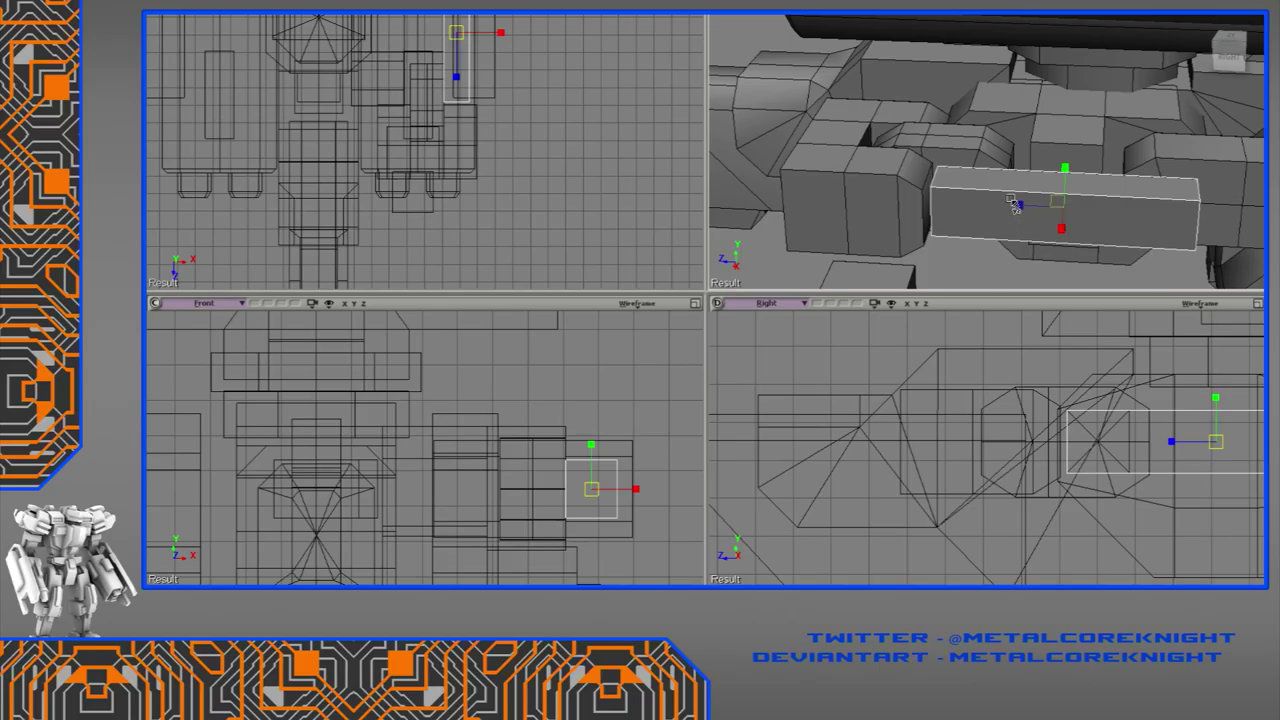
left_click_drag(1020, 206, 1032, 207)
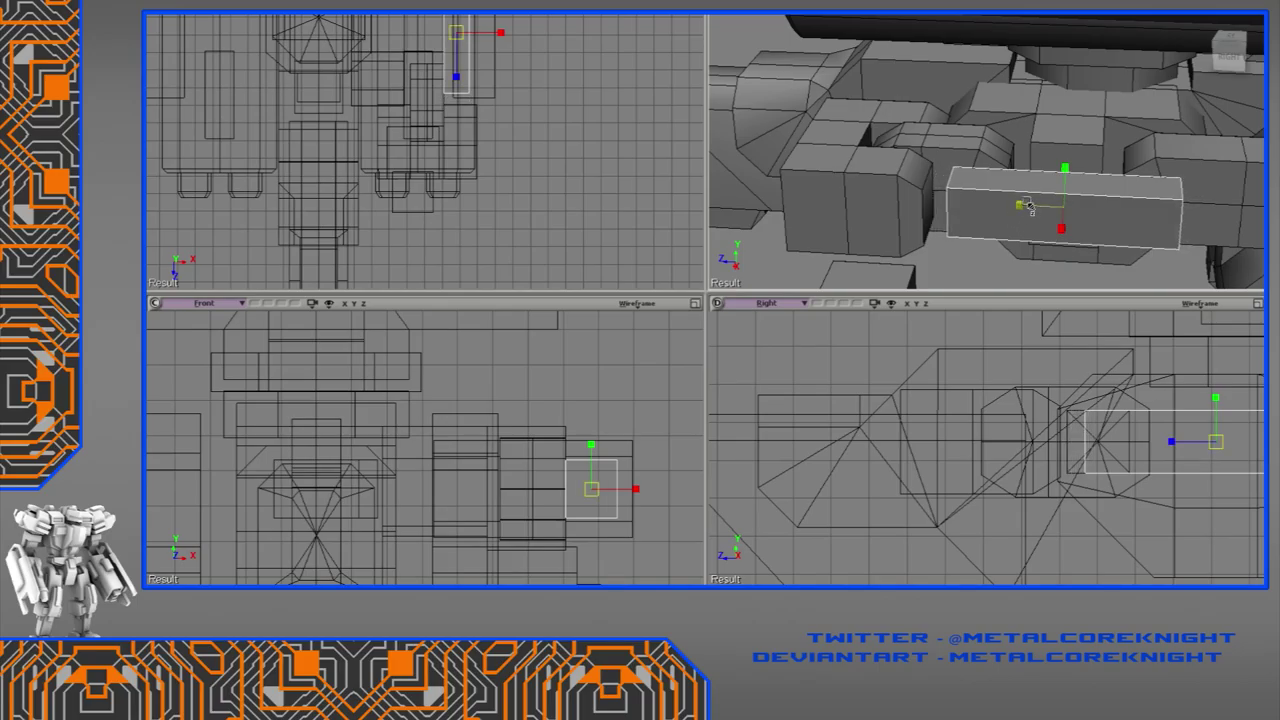
Step: Move the rounded block's middle points slightly backward and its front-end points forward along Z
middle_click_drag(1027, 205, 1003, 159)
left_click(975, 121)
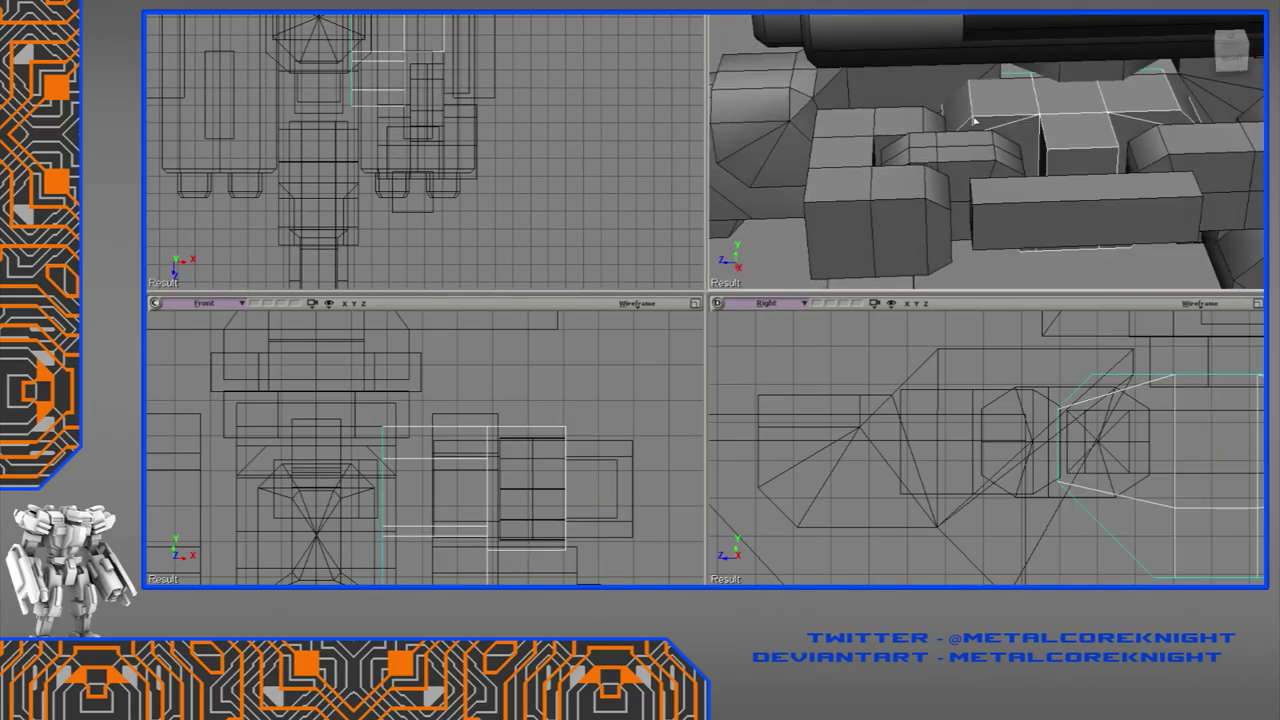
left_click(955, 169)
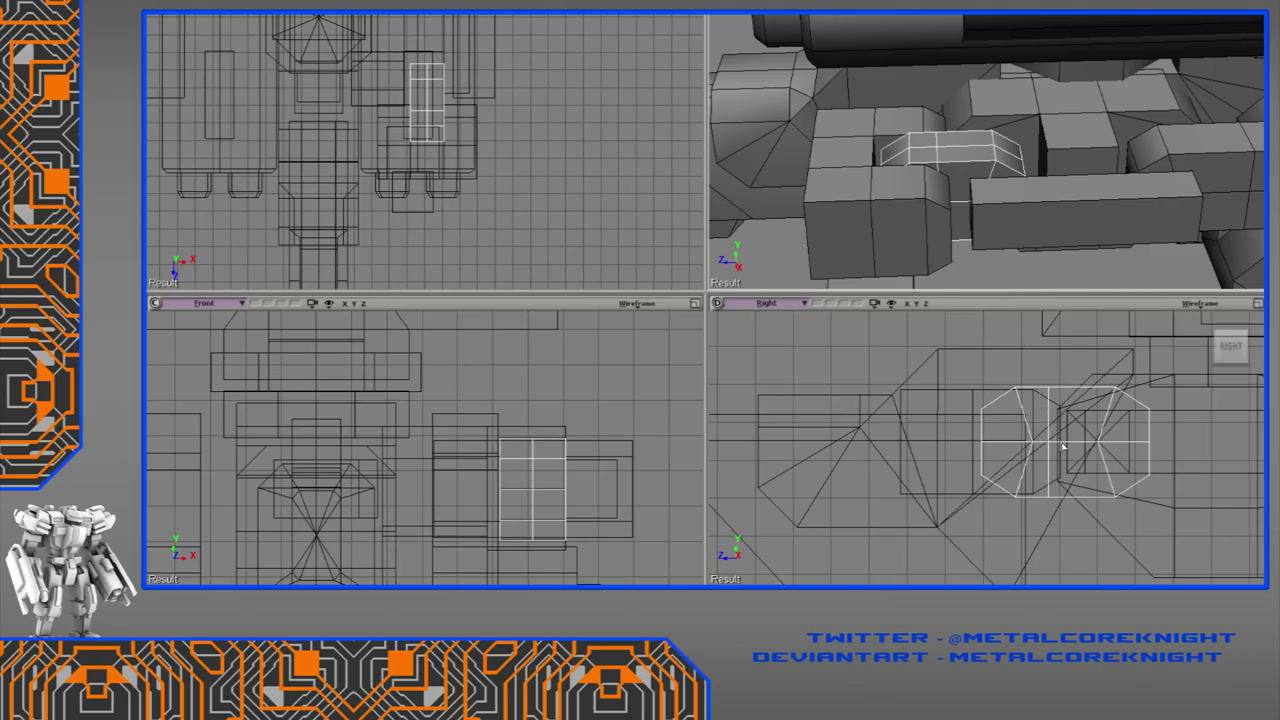
scroll(1063, 447, "up", 3)
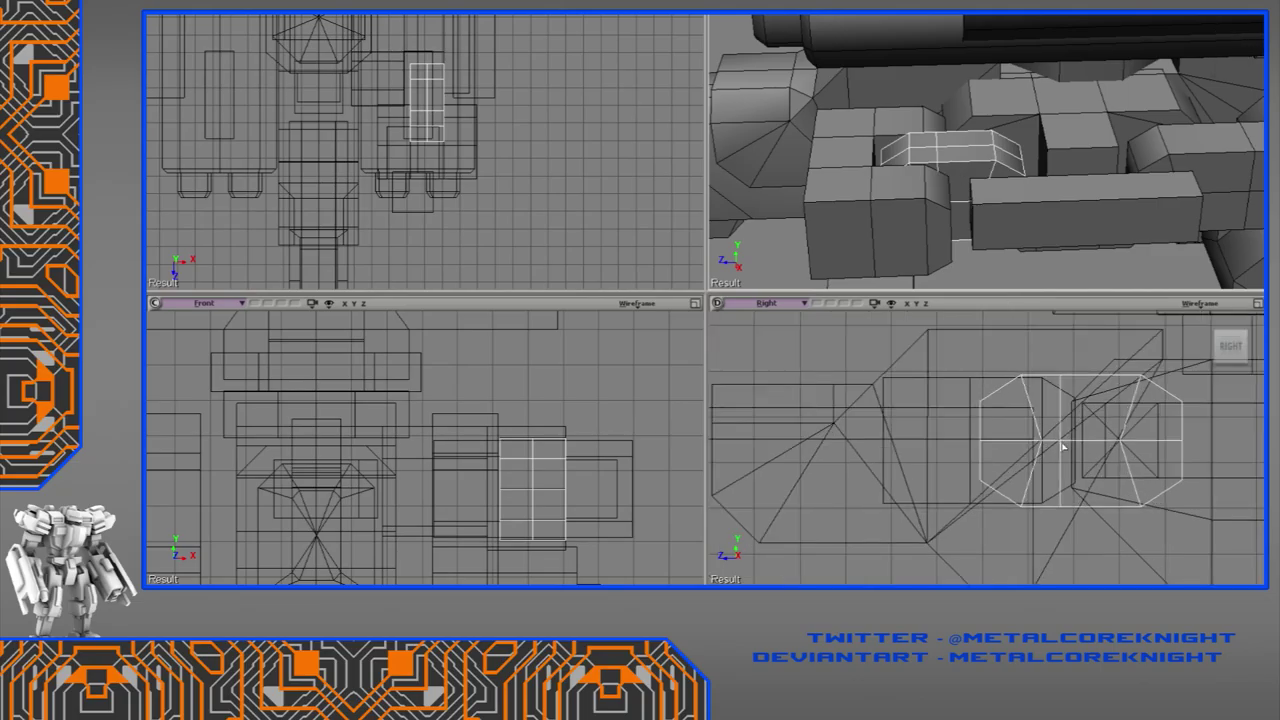
left_click(1063, 447)
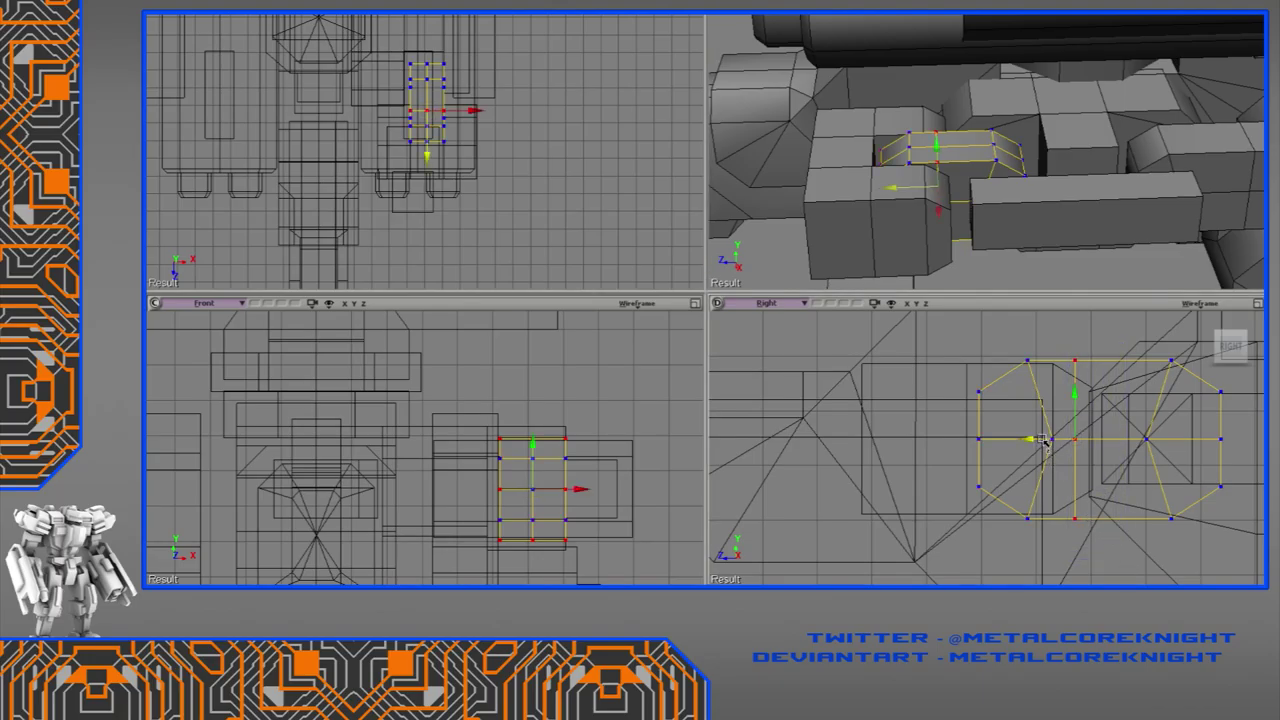
left_click_drag(1042, 440, 1050, 440)
key("t")
left_click_drag(1066, 530, 930, 318)
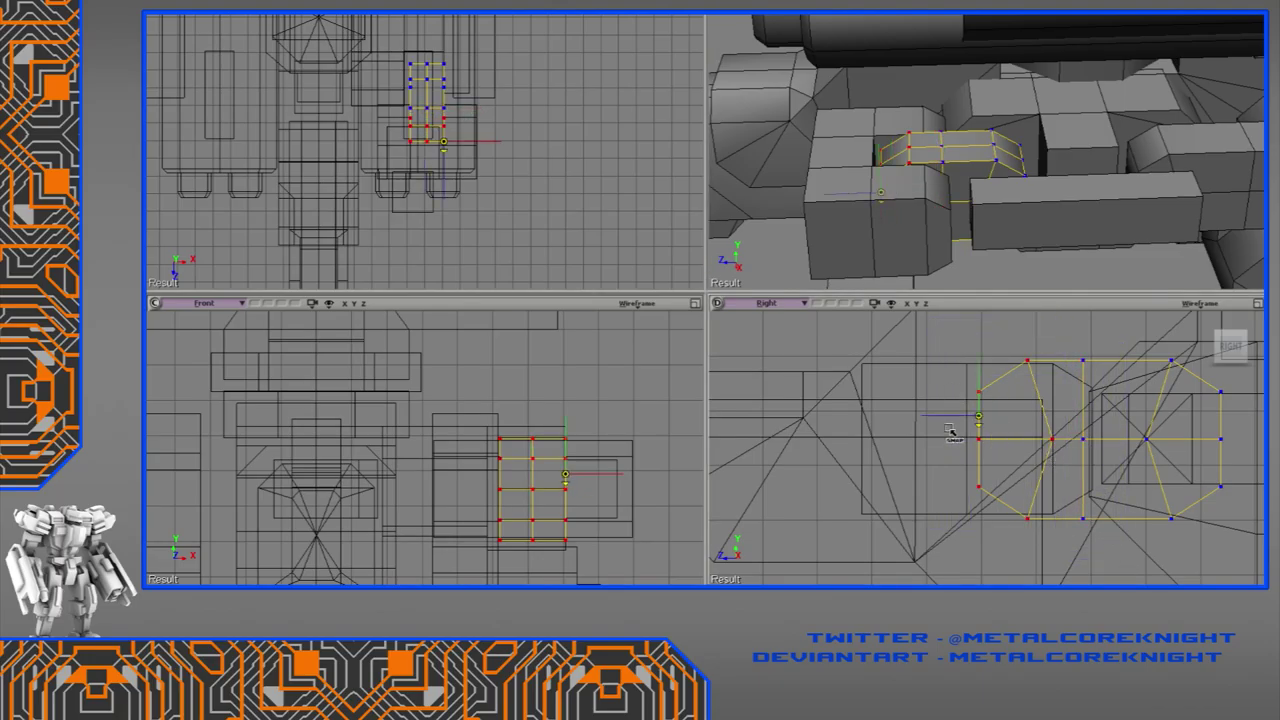
left_click_drag(950, 429, 1088, 446)
Step: Move the armour piece forward along Z to clear space behind it around the rounded block
key("space")
left_click(1064, 385)
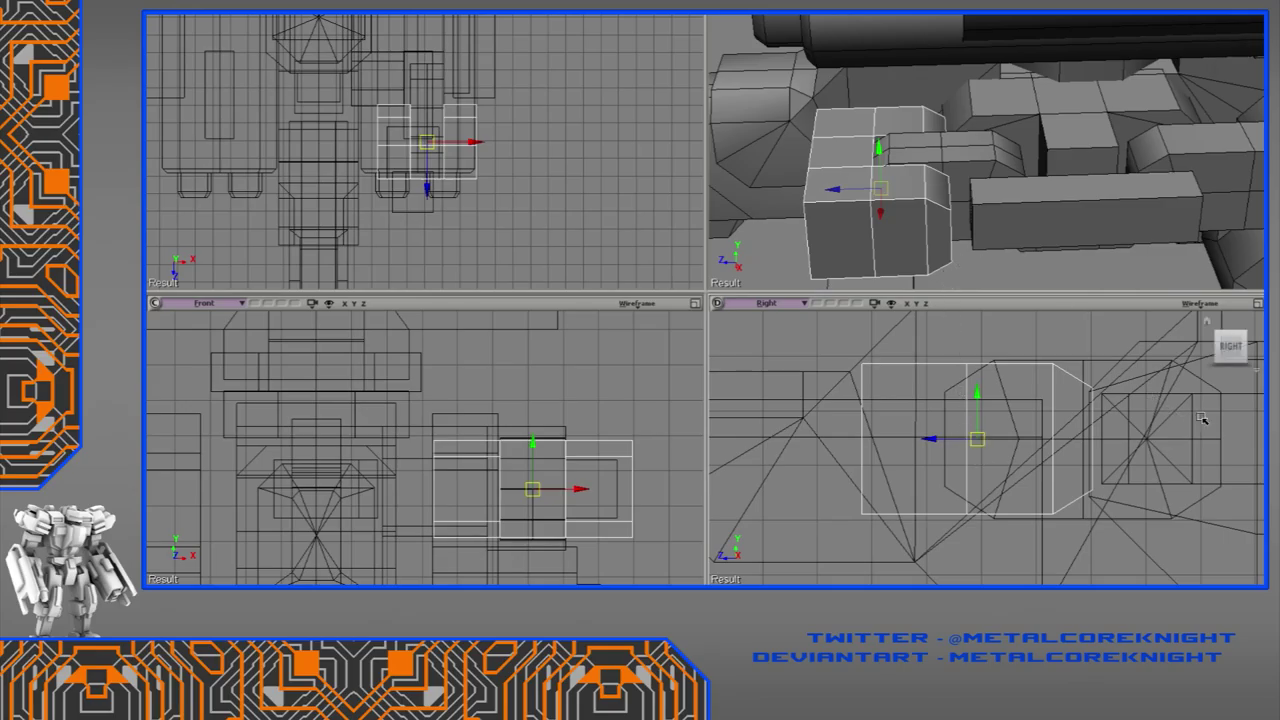
left_click_drag(955, 450, 1020, 451)
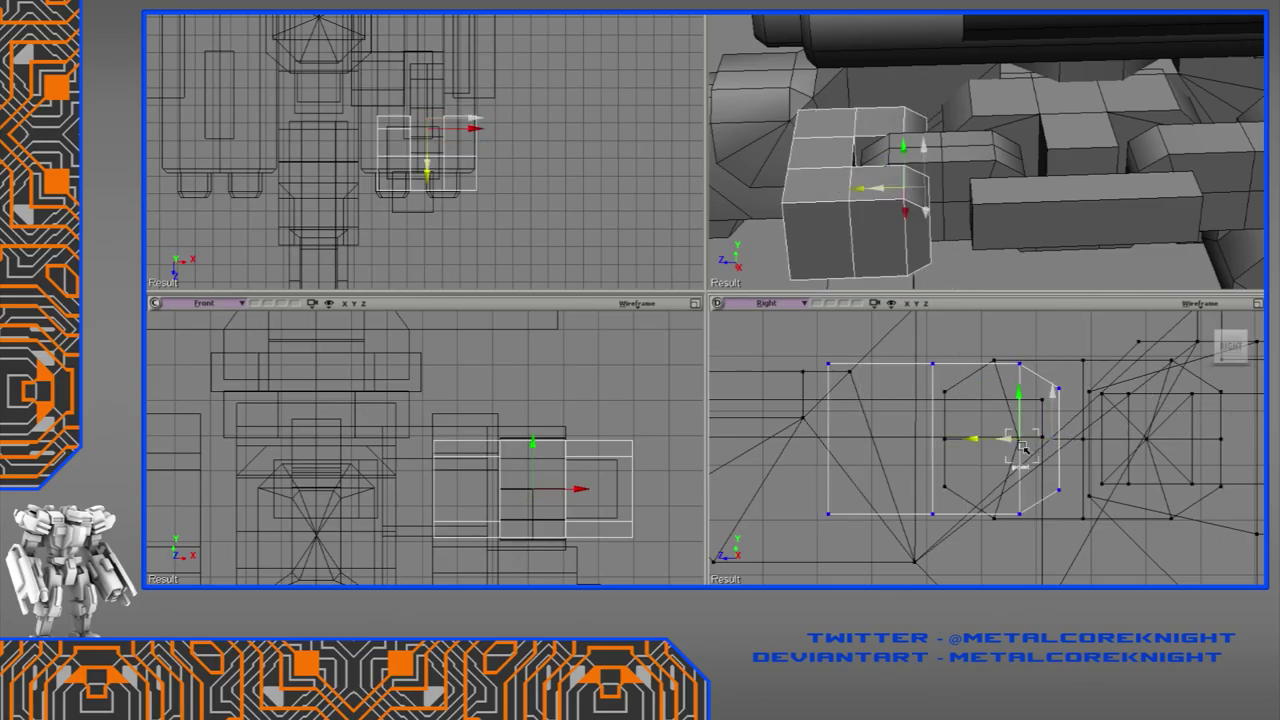
right_click_drag(1024, 196, 988, 137)
scroll(1011, 158, "down", 5)
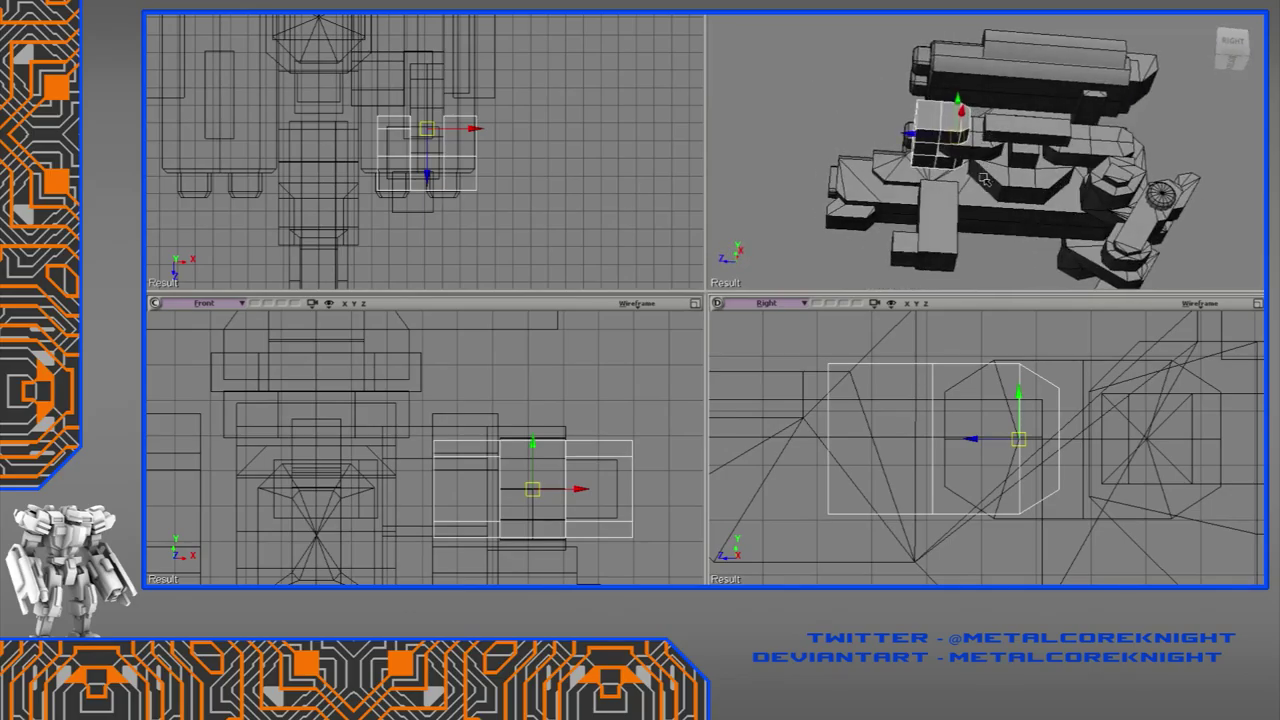
Step: Extrude the three top faces along the armour piece's front row upward along Y
scroll(948, 148, "up", 5)
middle_click_drag(872, 121, 937, 222)
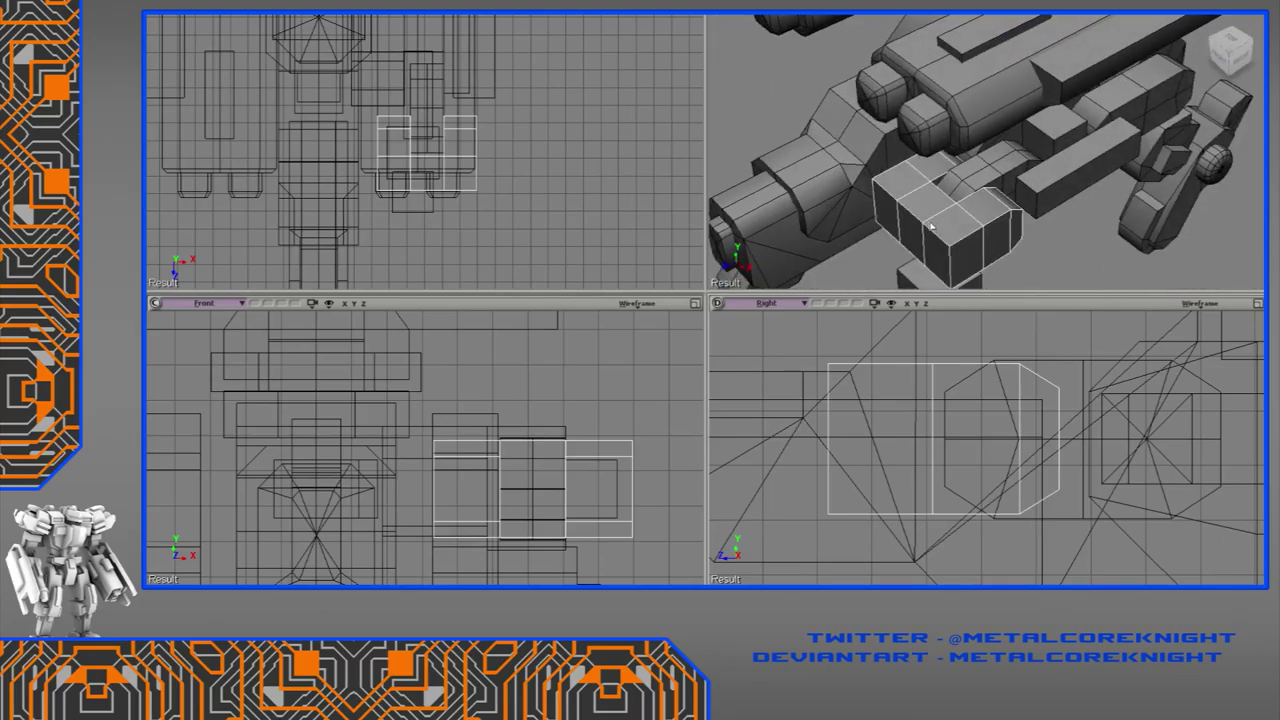
key("3")
left_click(912, 182)
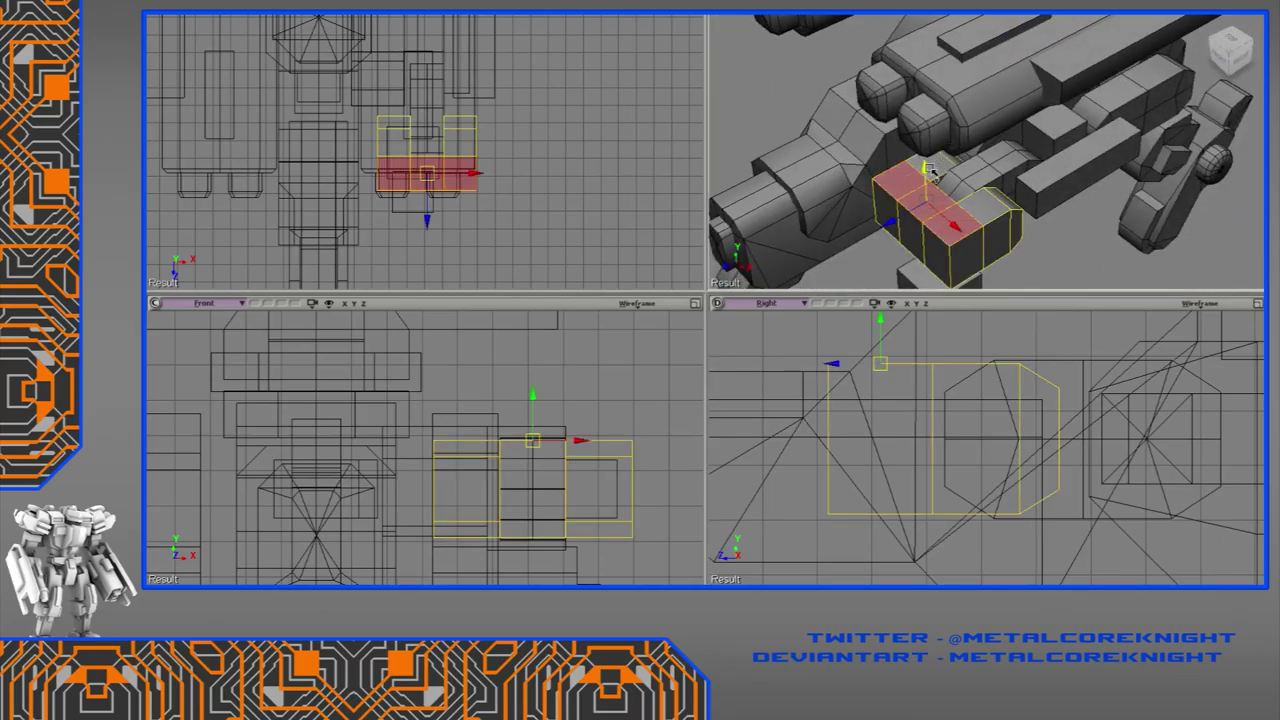
left_click_drag(929, 172, 927, 150)
Step: Raise the inner two of the armour's three top faces along Y to slope the outer top face
left_click(914, 172)
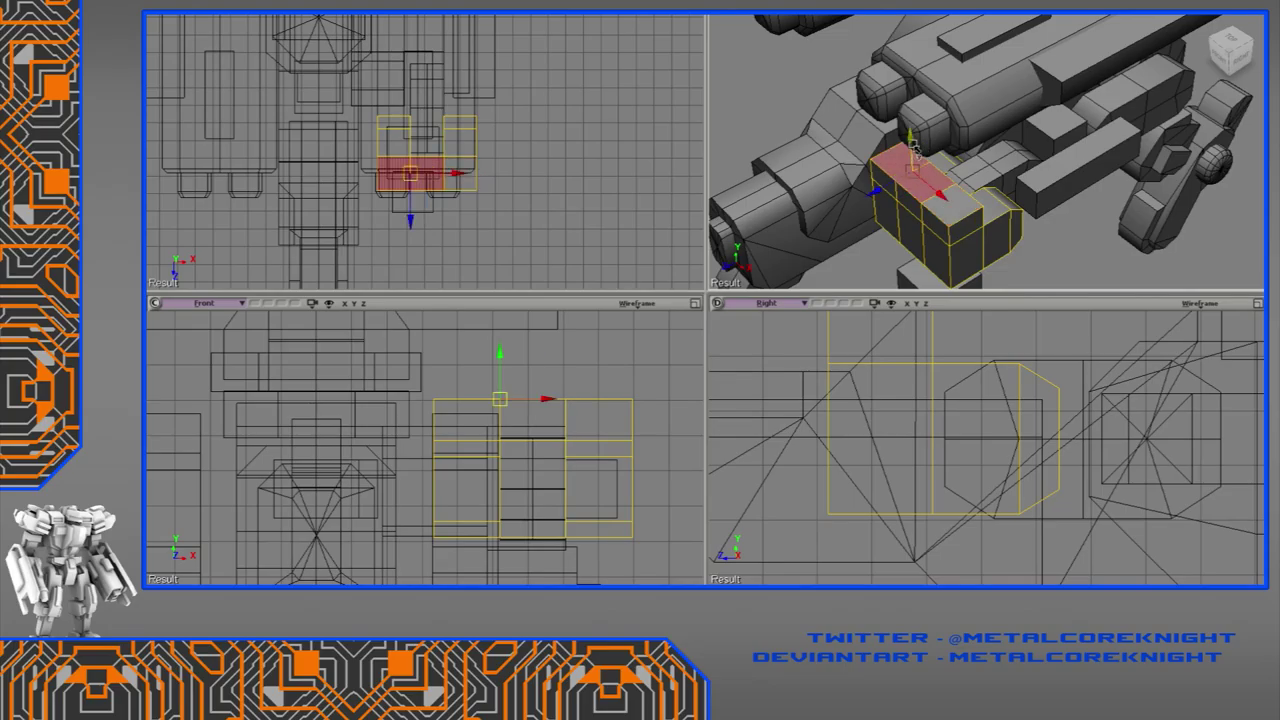
left_click_drag(912, 122, 912, 124)
middle_click_drag(912, 124, 848, 125)
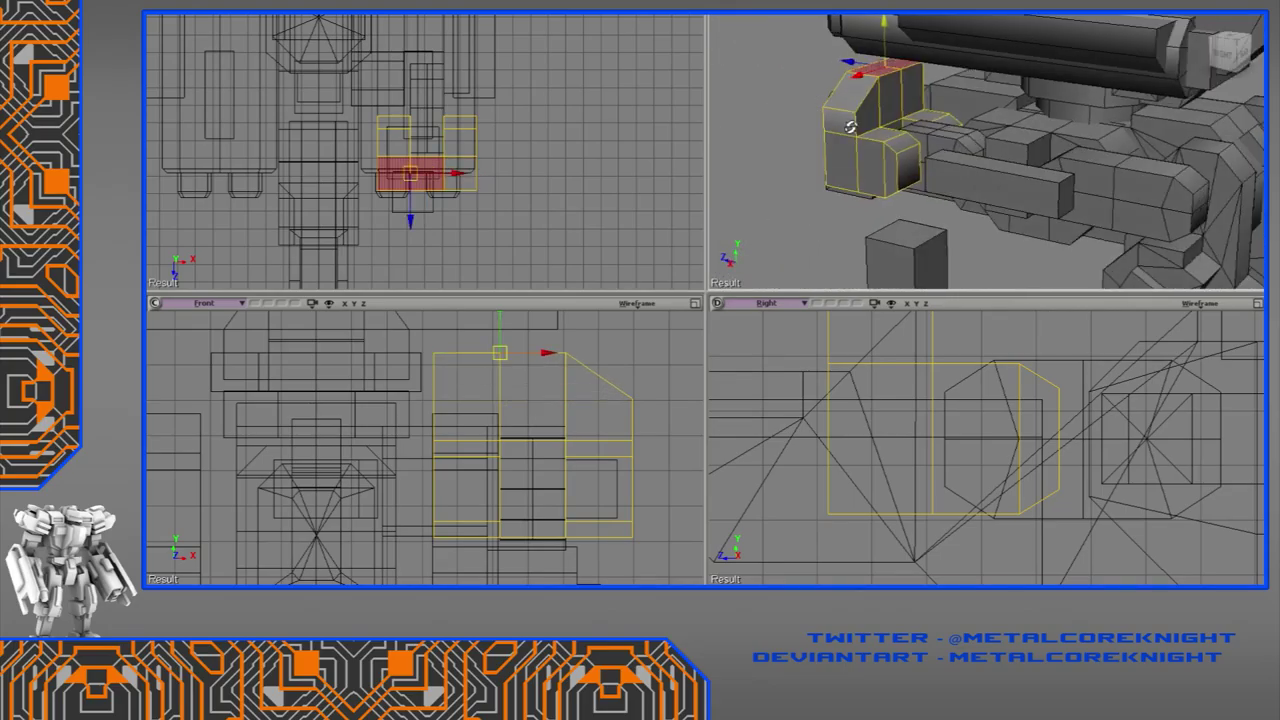
right_click_drag(850, 127, 931, 129)
Step: Select the twin cannon assembly and rotate it about X to tilt its front end up, clear of the armour
middle_click_drag(554, 466, 539, 511)
key("space")
left_click(418, 412)
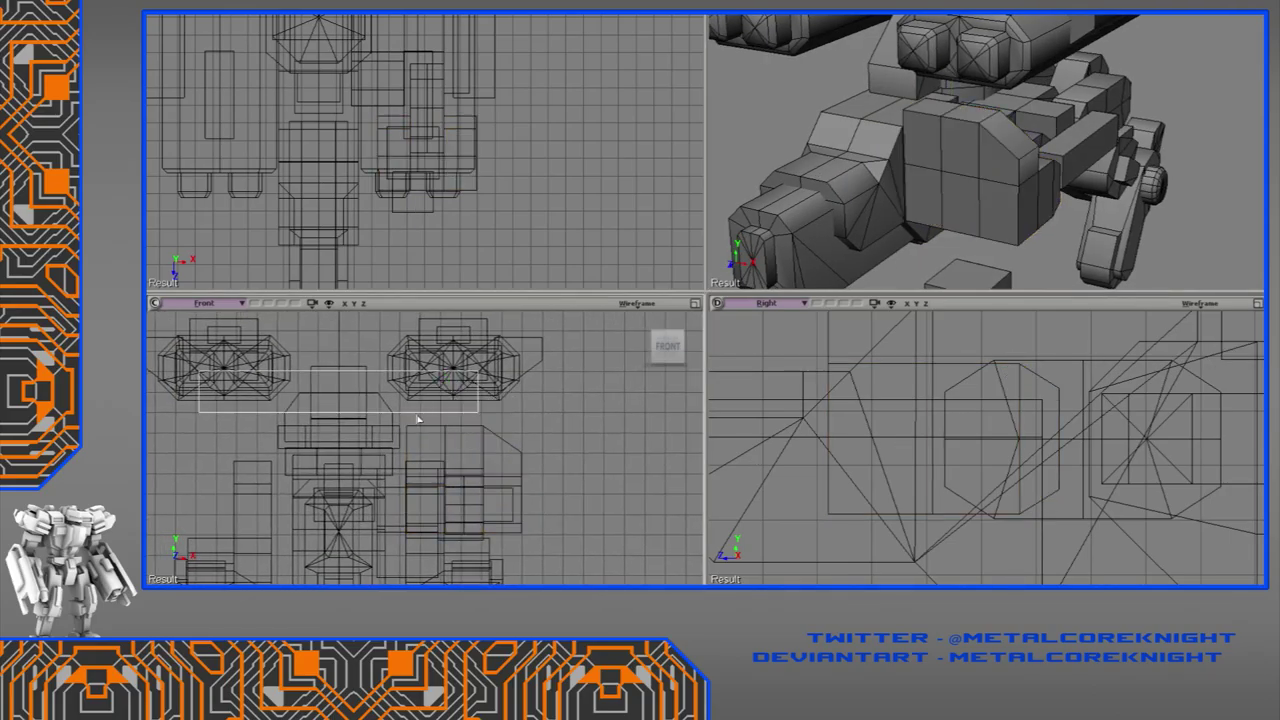
key("c")
scroll(1045, 420, "down", 8)
scroll(1058, 421, "down", 3)
left_click_drag(1109, 381, 1118, 405)
key("space")
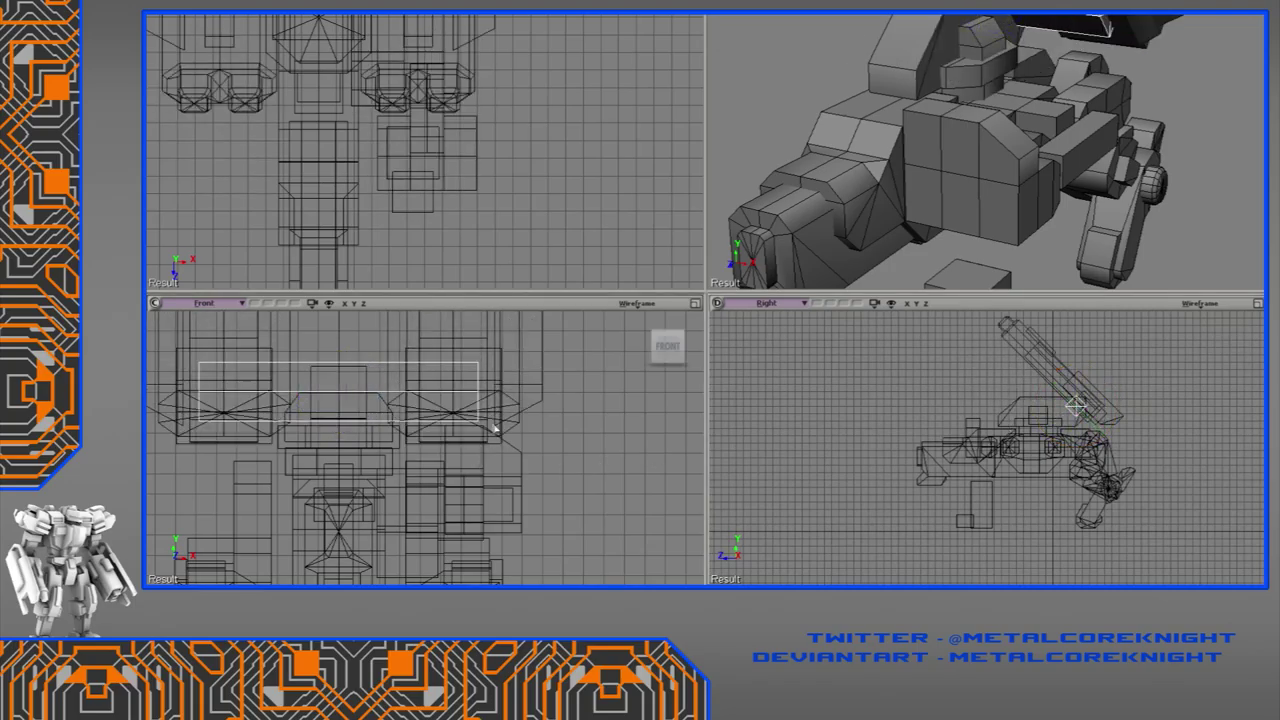
Step: Reshape the armour piece's outer top bevel by moving its upper corner points outward along X and its lower corner points down
left_click(522, 460)
scroll(518, 466, "up", 2)
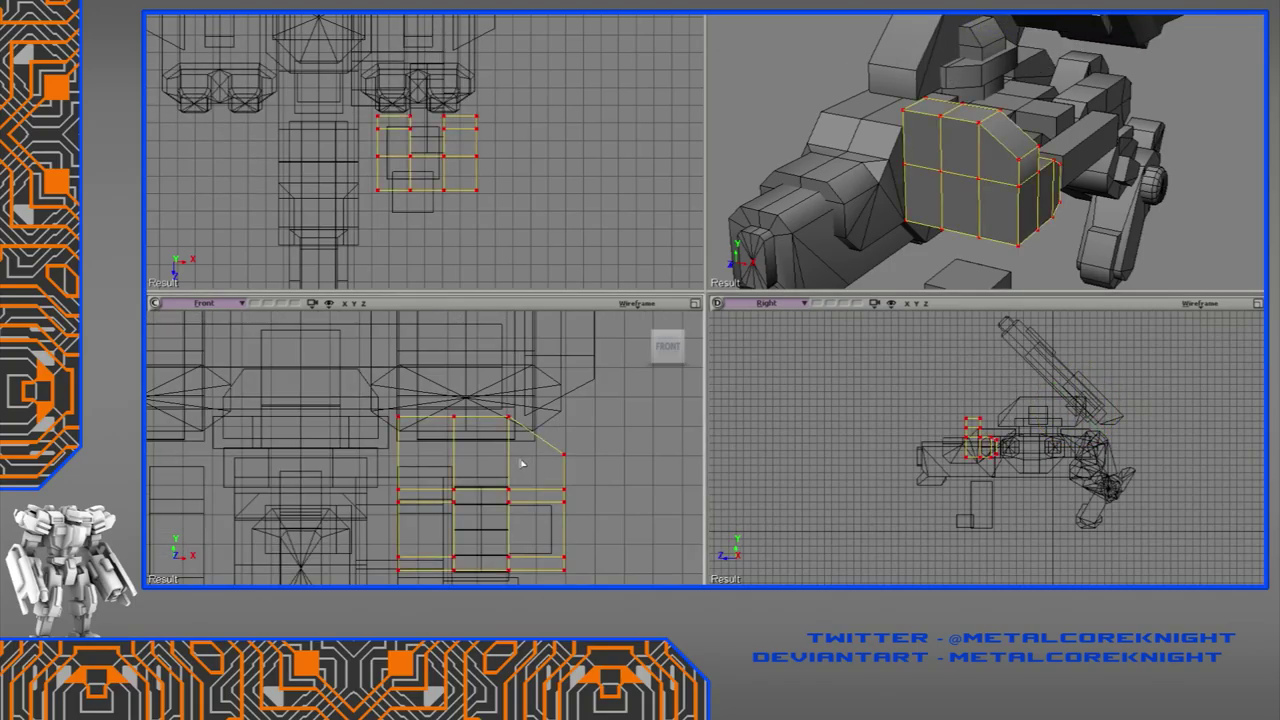
key("x")
mouse_move(566, 440)
left_mouse_down()
mouse_move(567, 452)
mouse_move(488, 436)
mouse_move(558, 418)
left_mouse_up()
key("t")
key("v")
key("t")
Step: Lower the armour's top points along Y and bevel its inner top corner to match the outer one
left_click_drag(598, 367, 381, 428)
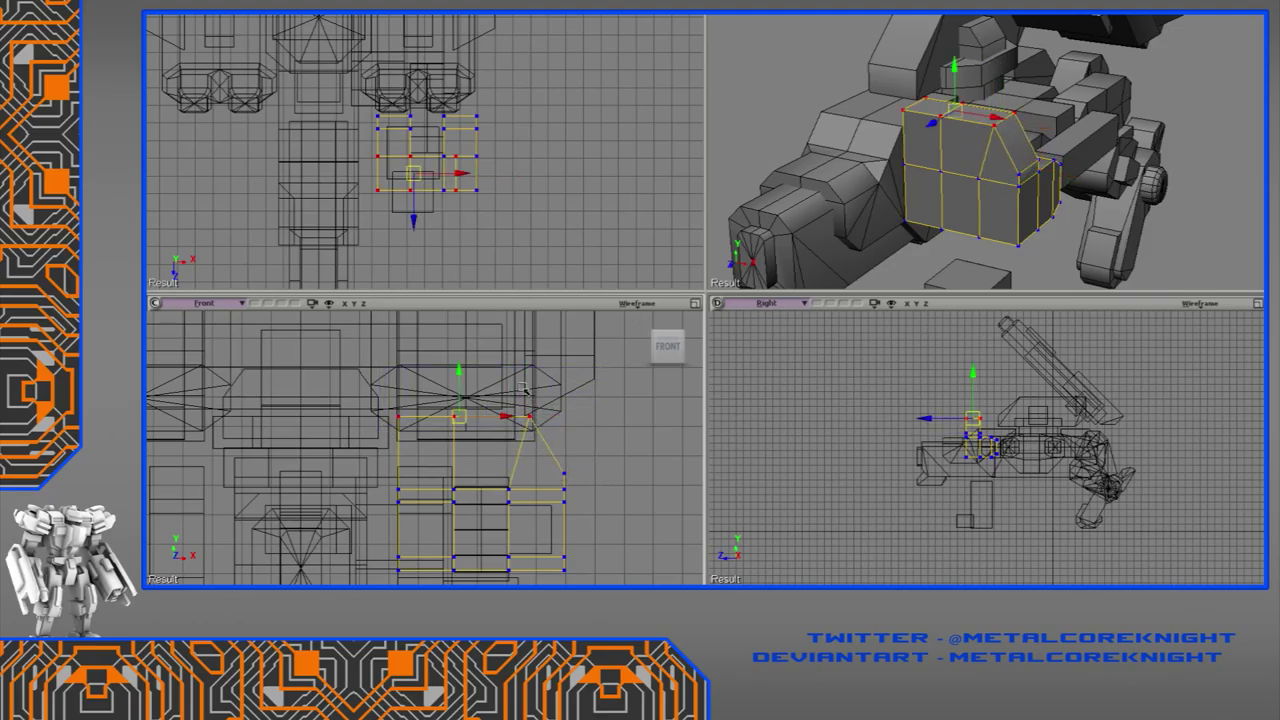
left_click_drag(458, 370, 387, 454)
key("t")
left_click_drag(399, 401, 437, 418)
key("t")
key("x")
Step: Weld the extra points on the armour's front face and lower edge into the neighbouring corner points
right_click_drag(1050, 180, 1072, 119)
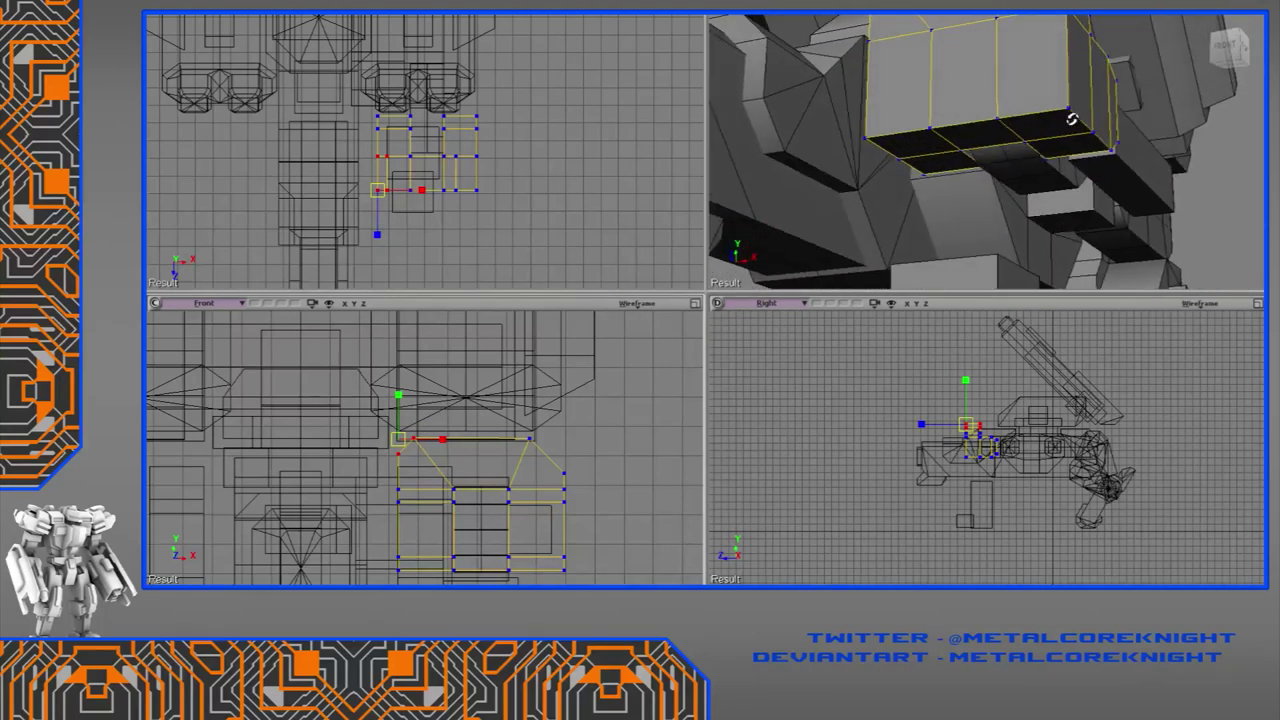
key("space")
scroll(1060, 117, "down", 4)
key("m")
key("l")
left_click_drag(964, 101, 1011, 142)
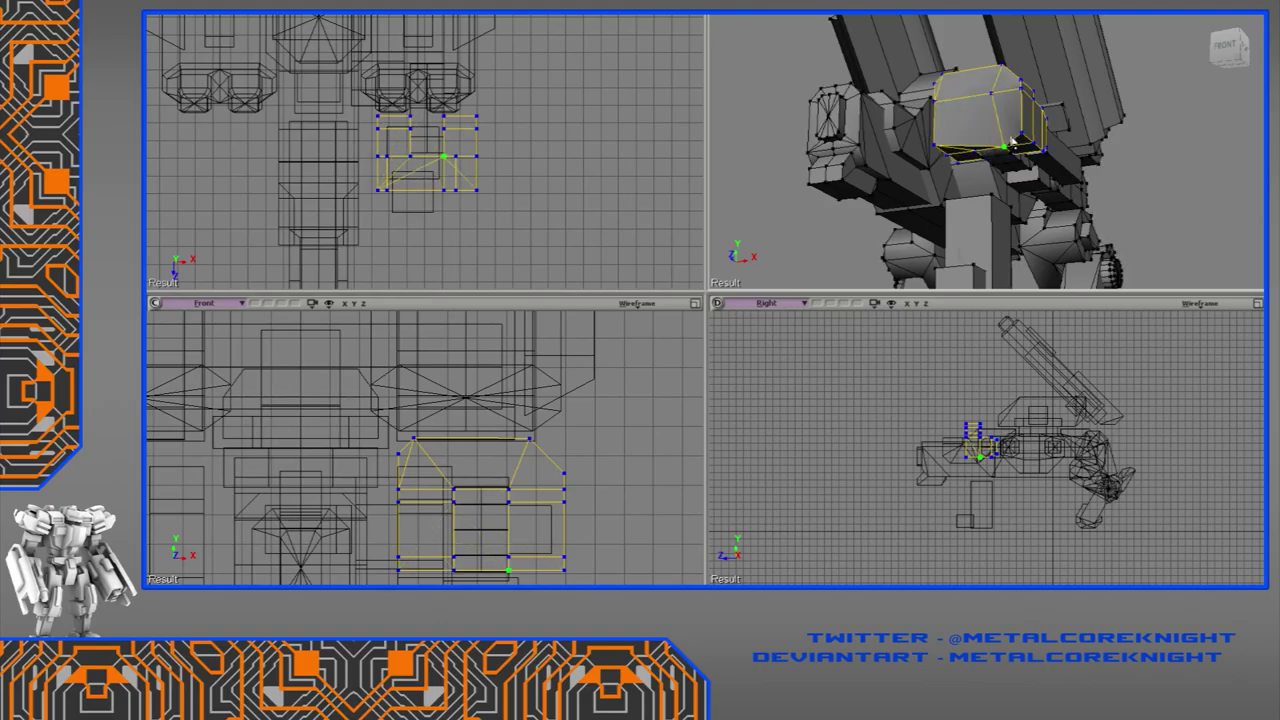
mouse_move(1016, 140)
middle_mouse_down()
mouse_move(966, 124)
mouse_move(1010, 140)
middle_mouse_up()
left_click_drag(991, 128, 946, 139)
mouse_move(946, 138)
middle_mouse_down()
mouse_move(900, 34)
mouse_move(878, 76)
mouse_move(948, 143)
middle_mouse_up()
Step: Select the three underside faces along the armour's front row and extrude them downward along Y
key("u")
left_click_drag(820, 98, 821, 184)
middle_click_drag(821, 184, 848, 221)
key("v")
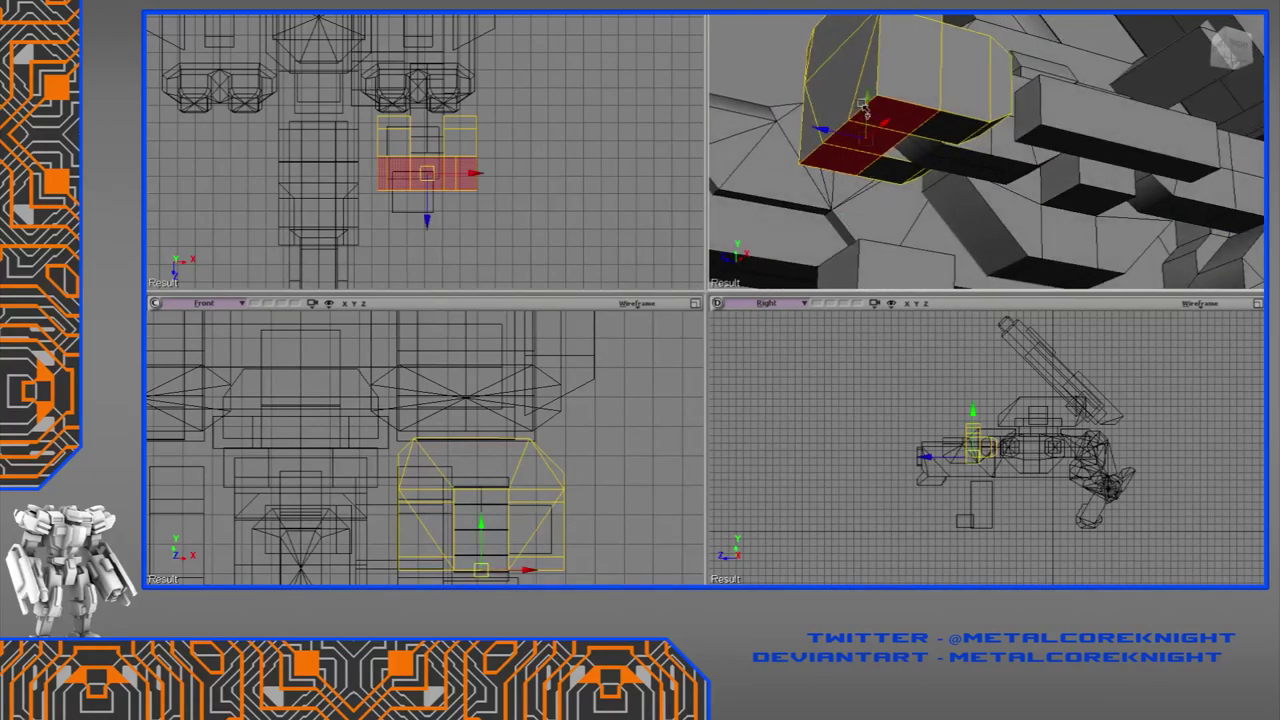
left_click_drag(866, 98, 867, 149)
key("space")
Step: Weld the spare points along the armour's outer and inner front edges into their neighbouring corner points
key("t")
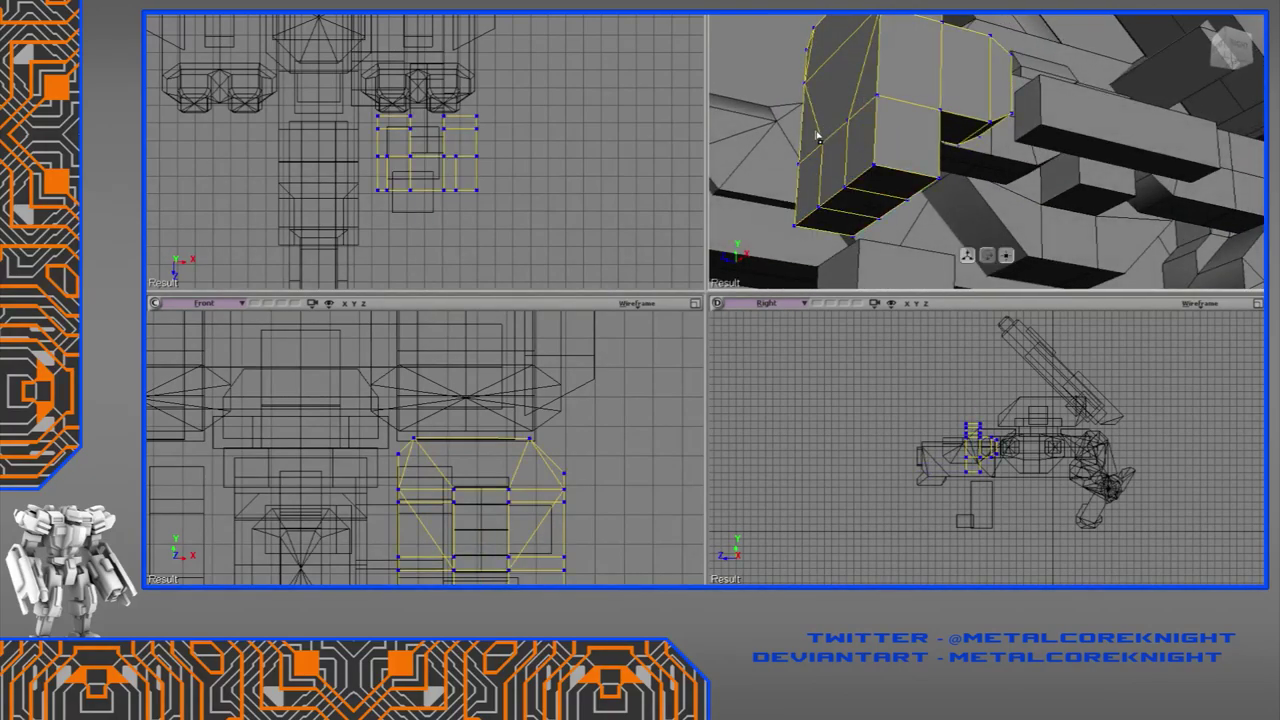
left_click(878, 99)
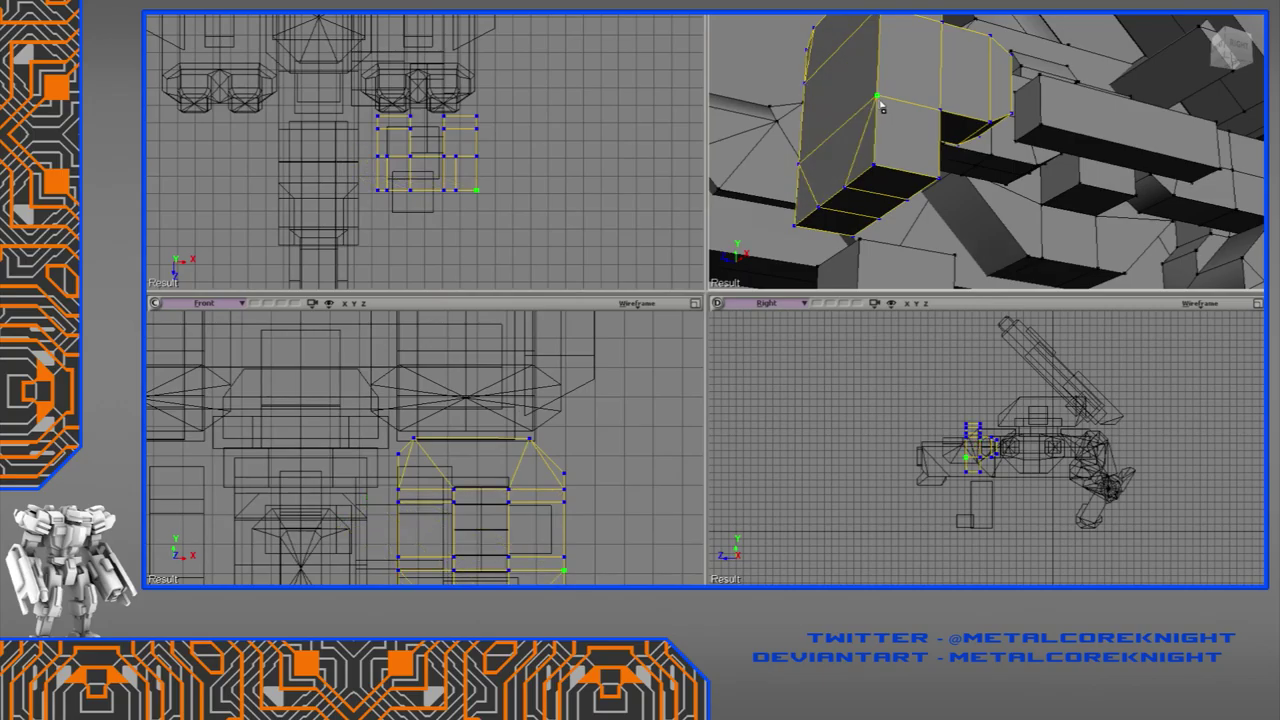
middle_click_drag(880, 103, 903, 174)
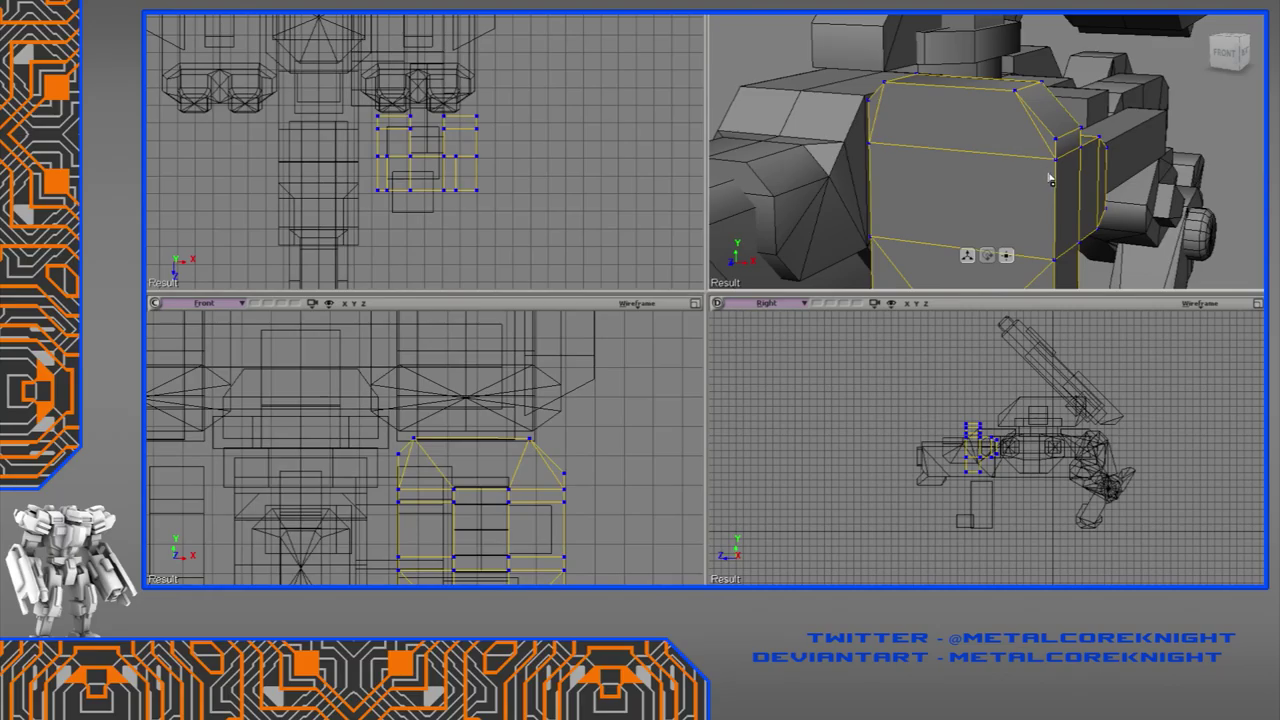
left_click_drag(1055, 160, 1063, 149)
middle_click_drag(924, 149, 970, 178)
left_click_drag(1039, 192, 1039, 155)
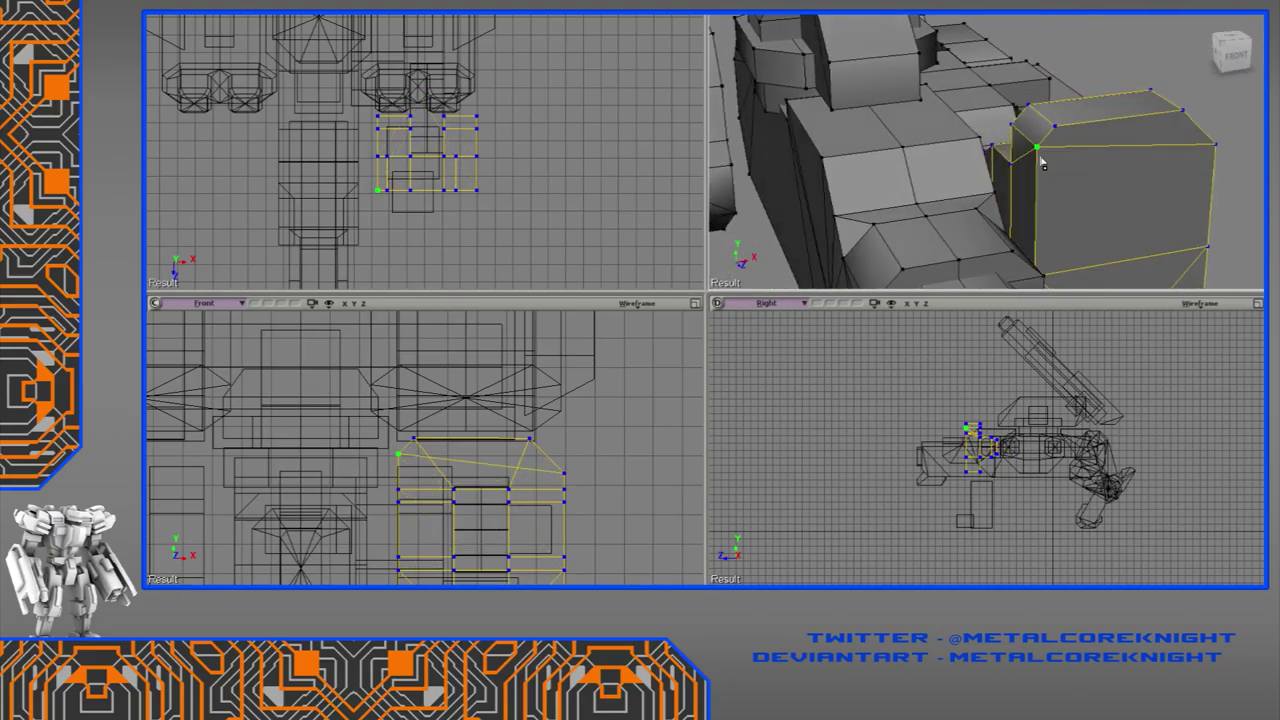
Step: Examine the armour piece from the side, back, front and underside against the rest of the robot
scroll(1041, 180, "down", 4)
middle_click_drag(1041, 180, 984, 94)
right_click_drag(983, 94, 904, 93)
left_click(906, 97)
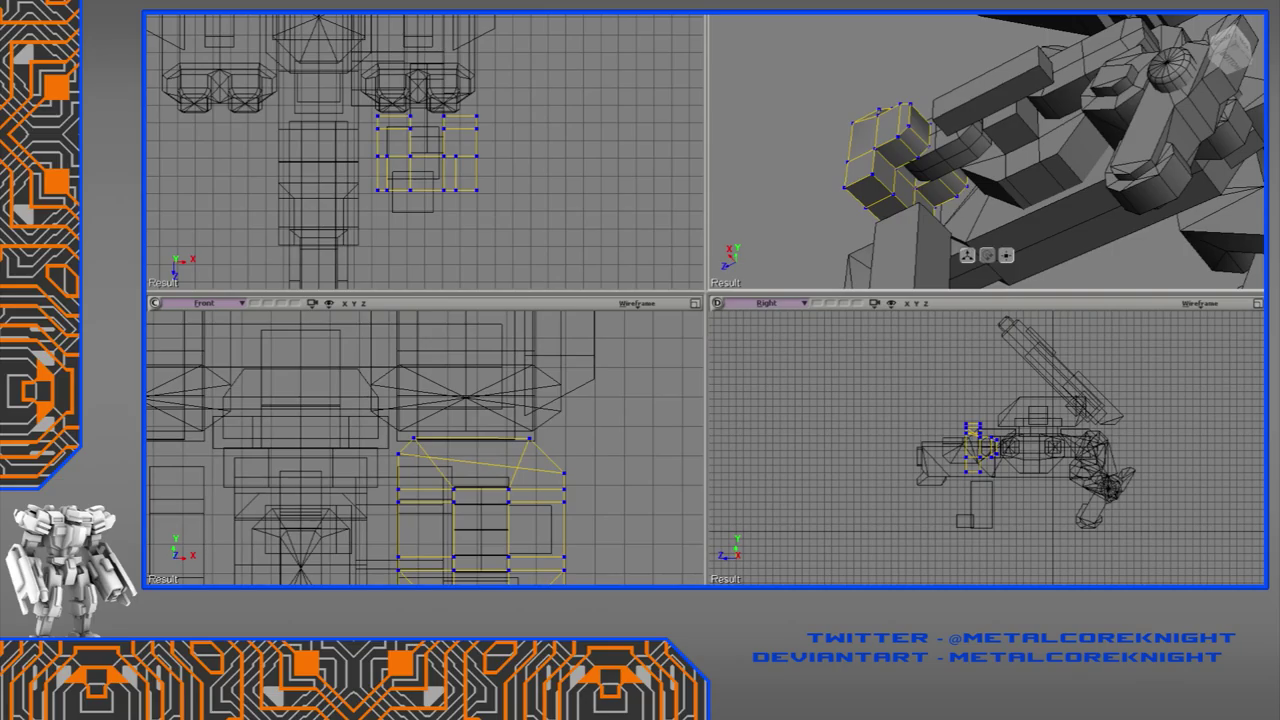
right_click(1084, 277)
key("space")
left_click(917, 62)
right_click_drag(917, 62, 969, 159)
left_click(1015, 183)
scroll(1015, 183, "down", 3)
scroll(969, 159, "up", 4)
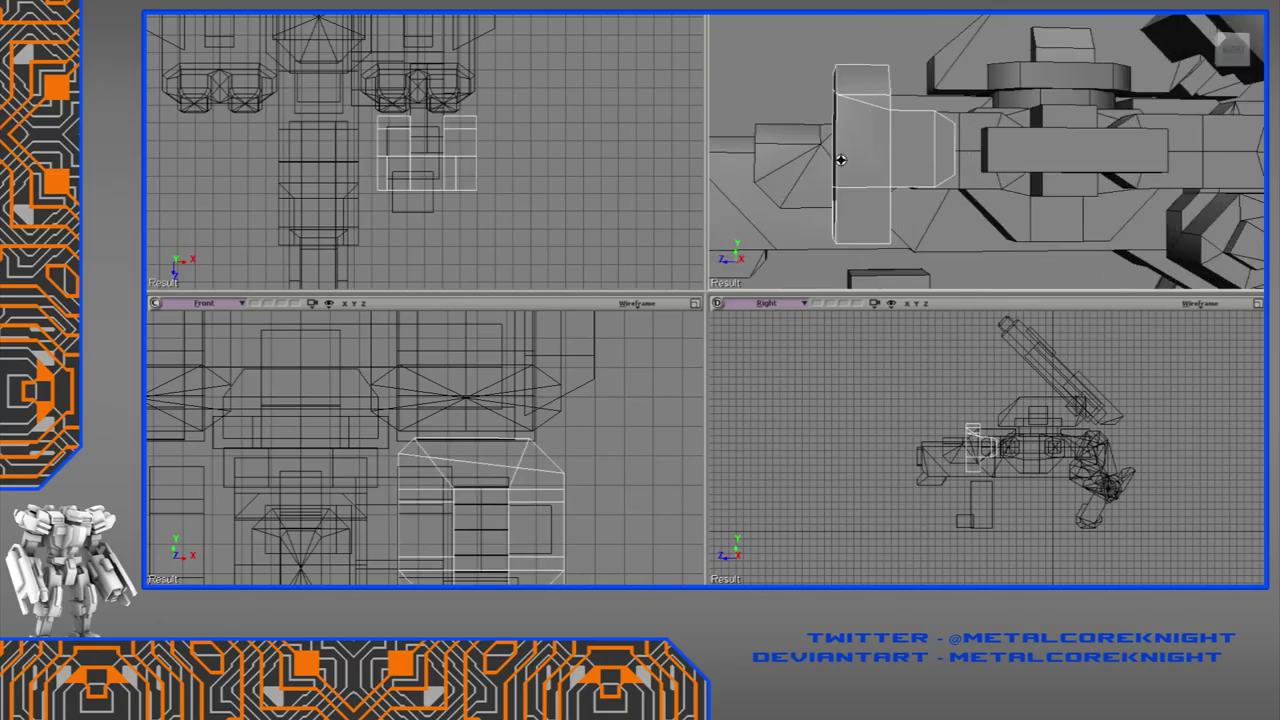
scroll(891, 118, "up", 3)
middle_click_drag(891, 118, 877, 152)
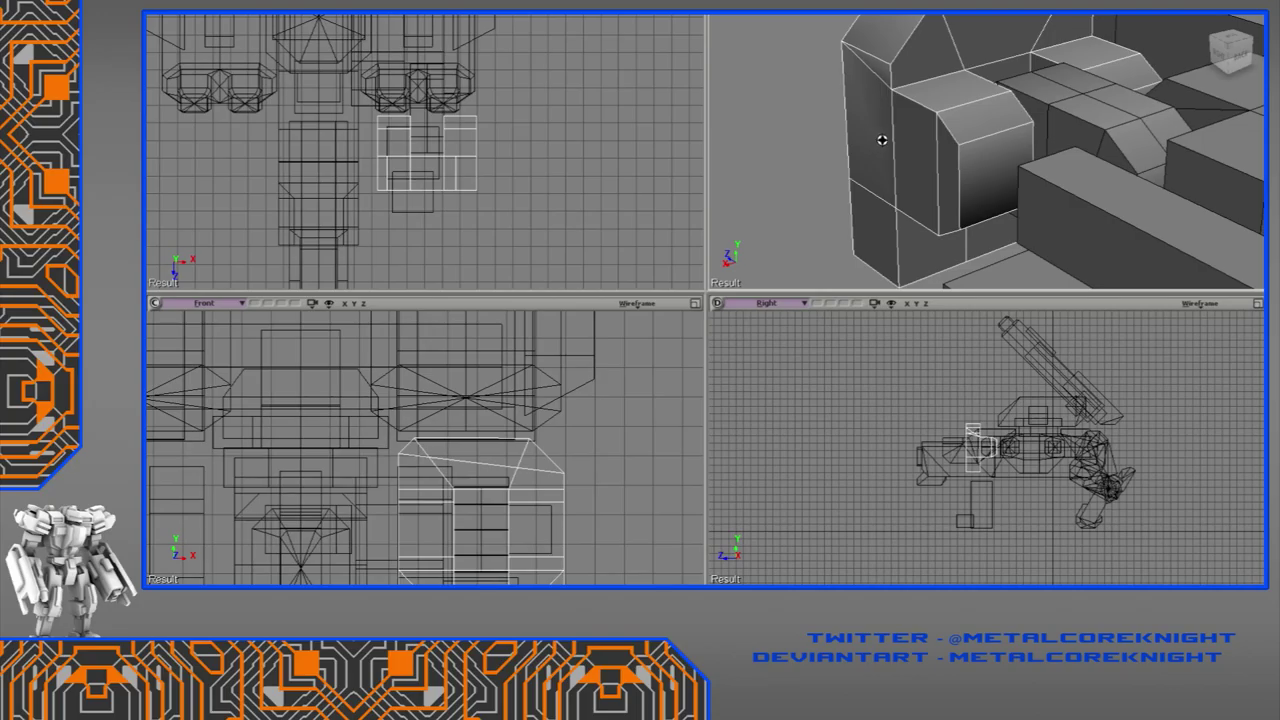
middle_click_drag(882, 140, 1030, 147)
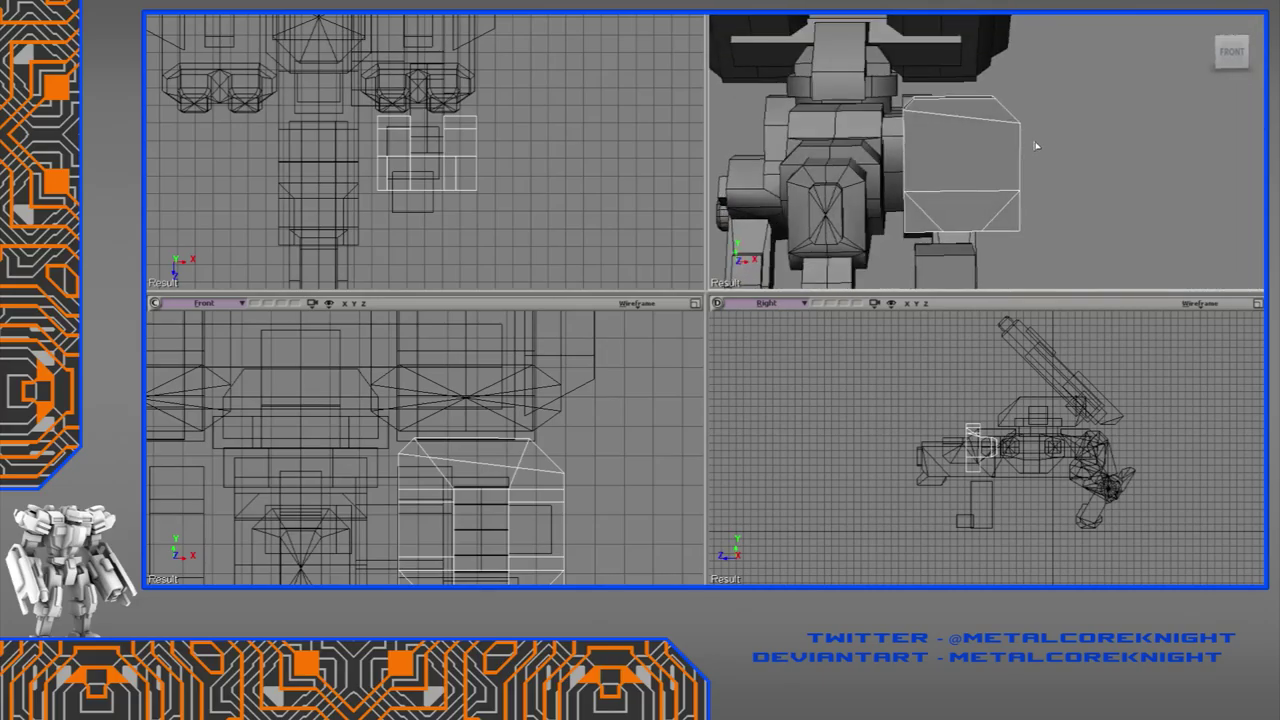
left_click(1092, 204)
middle_click_drag(1092, 204, 1038, 108)
Step: Widen the middle bottom face of the armour piece along X by scaling it
left_click(945, 168)
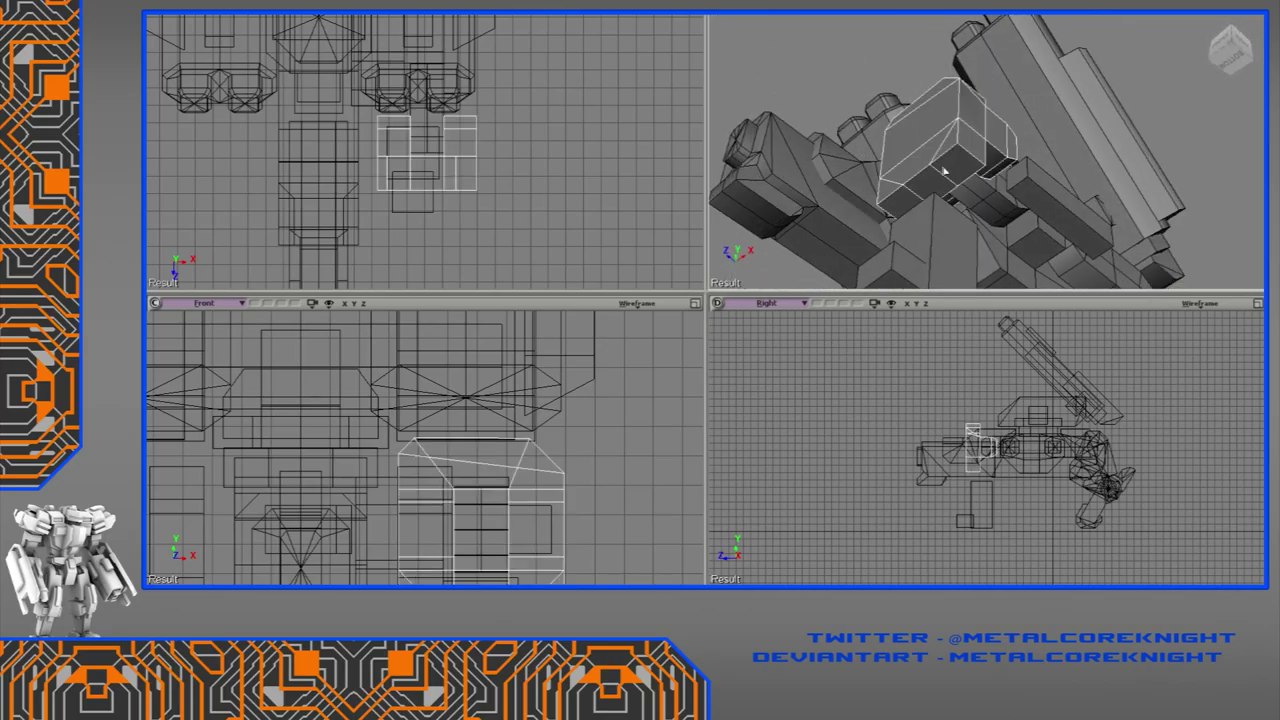
left_click(930, 195)
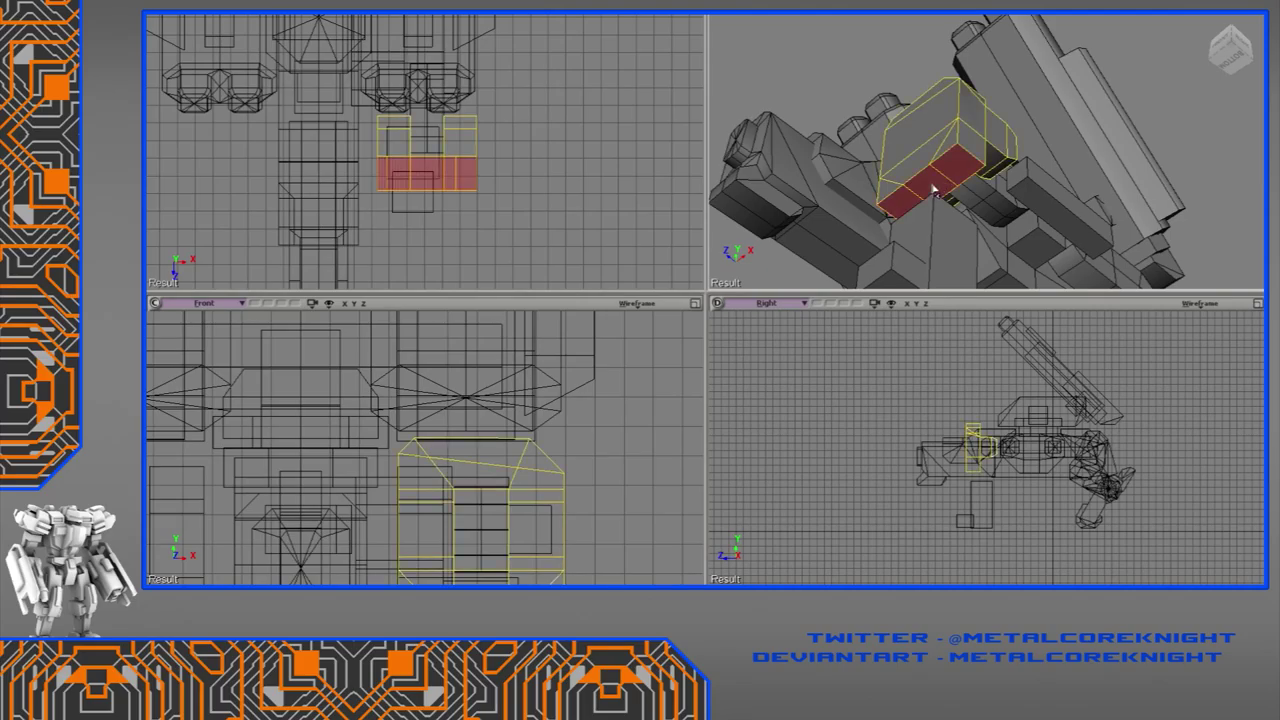
left_click_drag(1024, 151, 1039, 134)
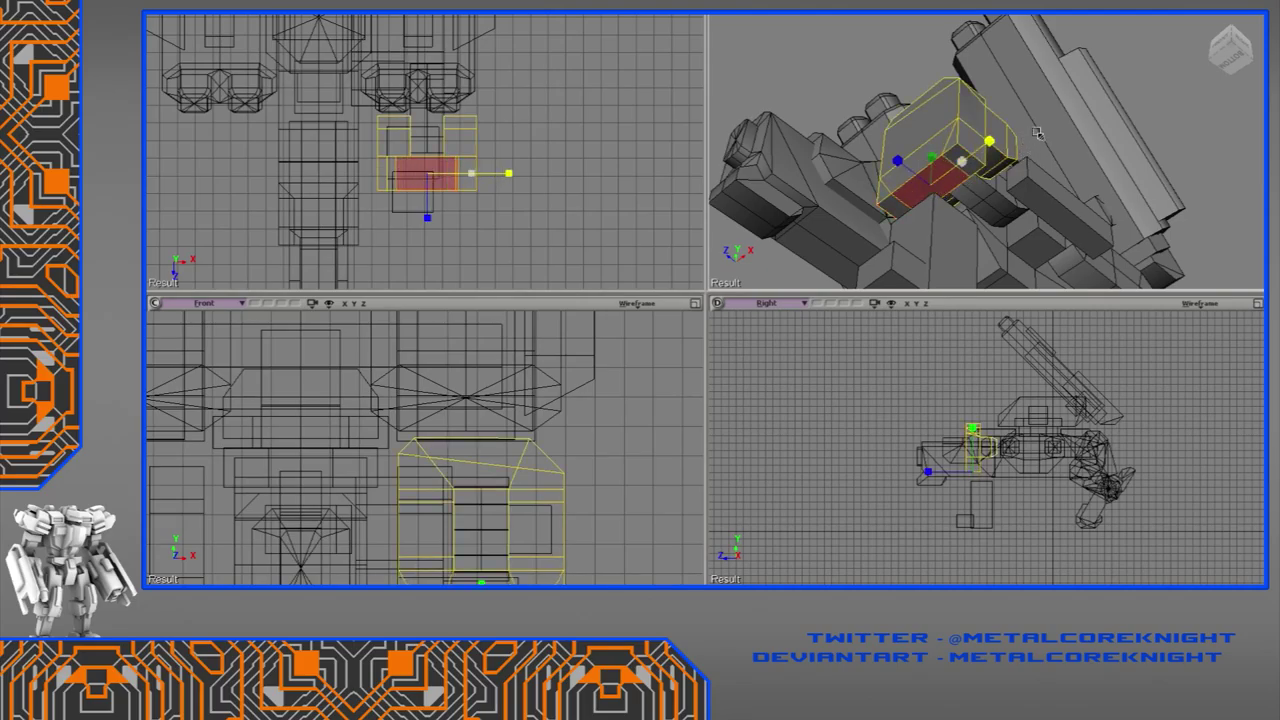
middle_click_drag(1039, 134, 1010, 172)
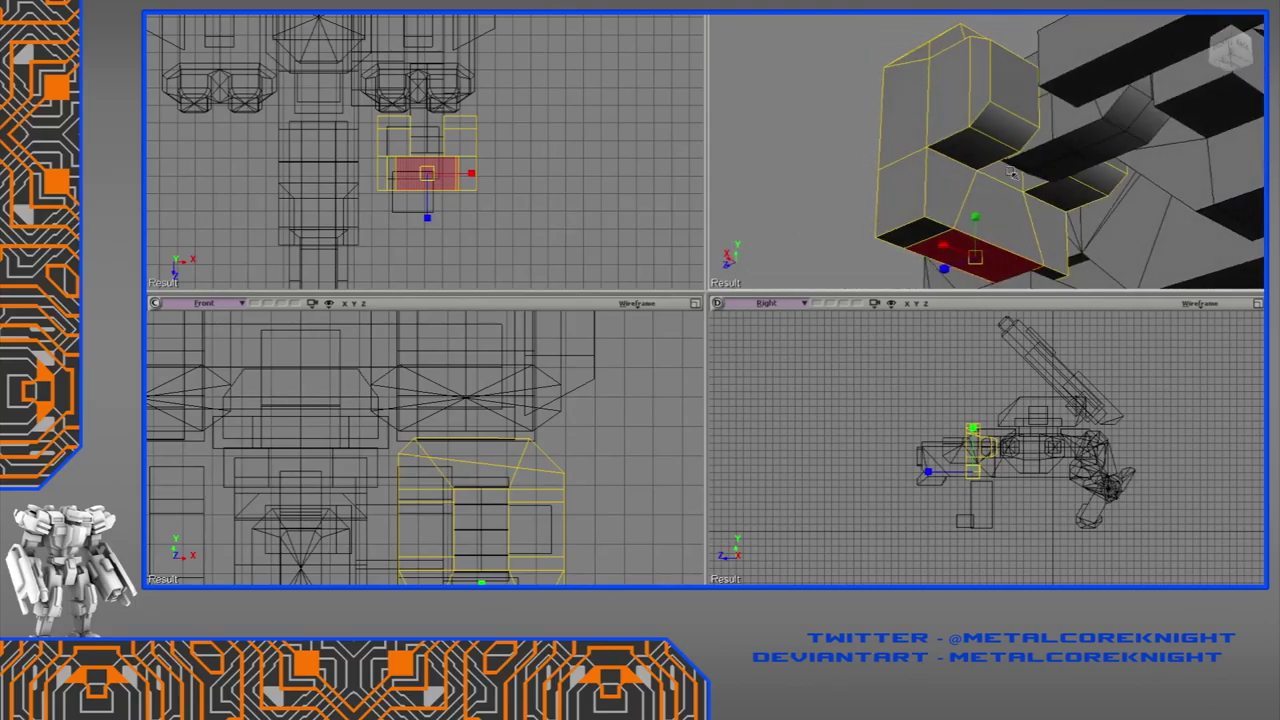
Step: Raise the armour's outermost bottom corner points along Y to bevel both lower corners
middle_click_drag(586, 463, 486, 286)
middle_click_drag(384, 449, 546, 520)
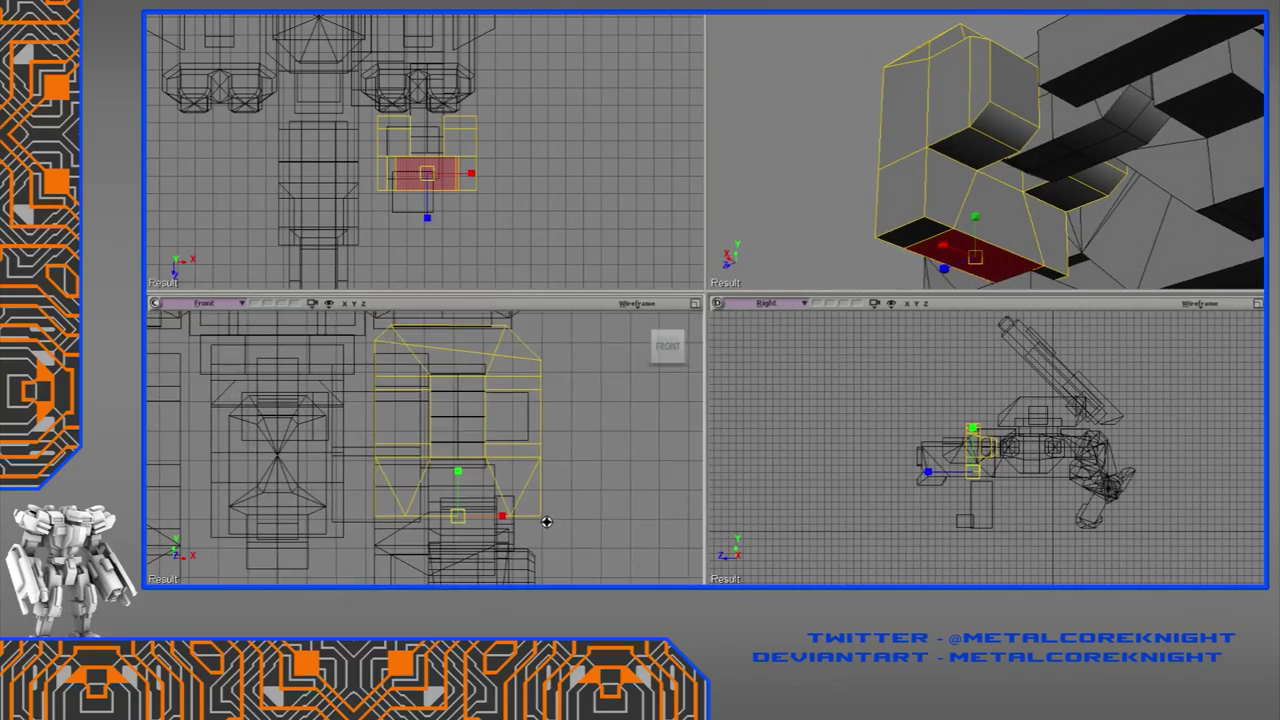
left_click_drag(505, 518, 525, 543)
key("t")
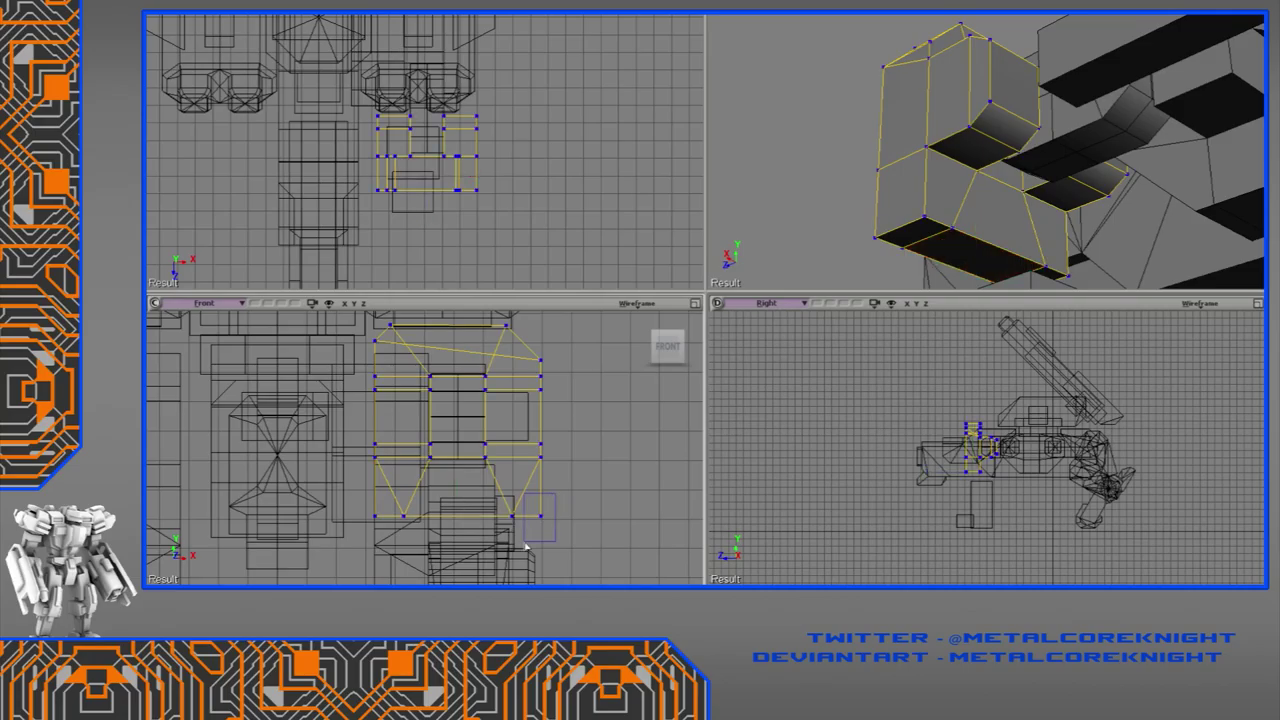
left_click_drag(343, 540, 343, 540)
left_click_drag(455, 470, 450, 440)
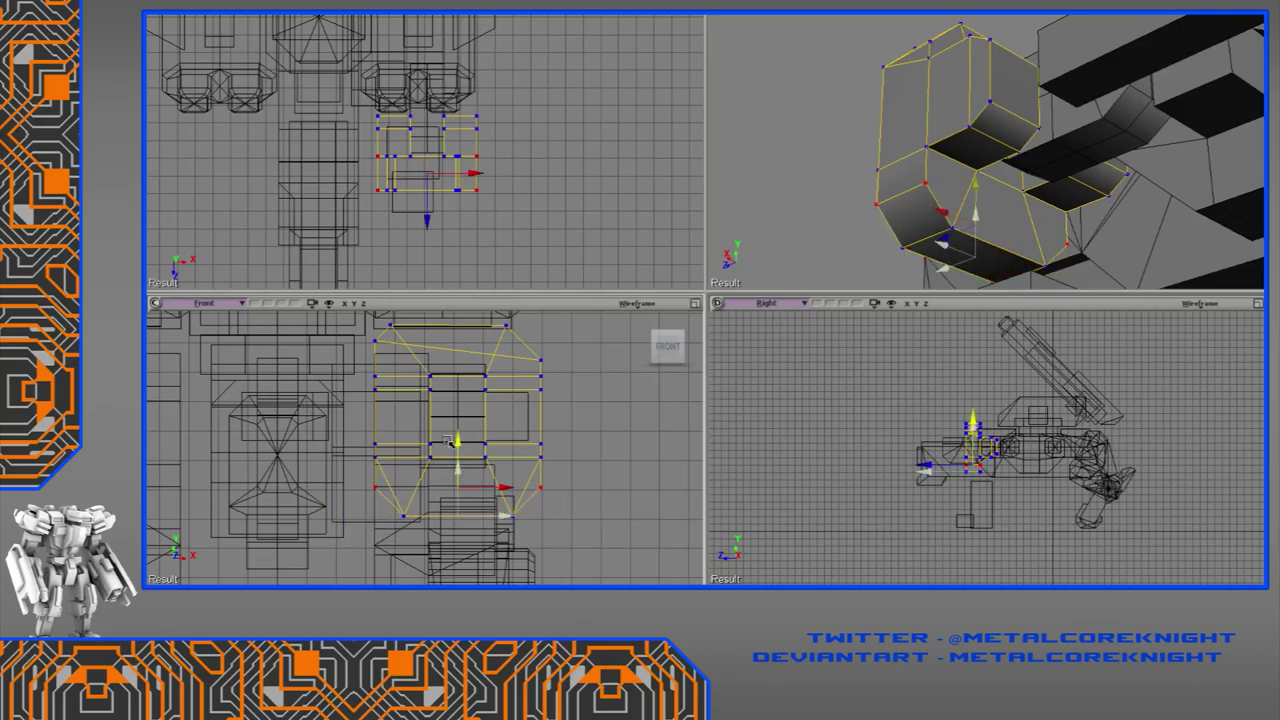
Step: Select the armour's bottom face with its two bevelled corner faces and lower them along Y
middle_click_drag(820, 242, 866, 189)
key("u")
left_click(962, 243)
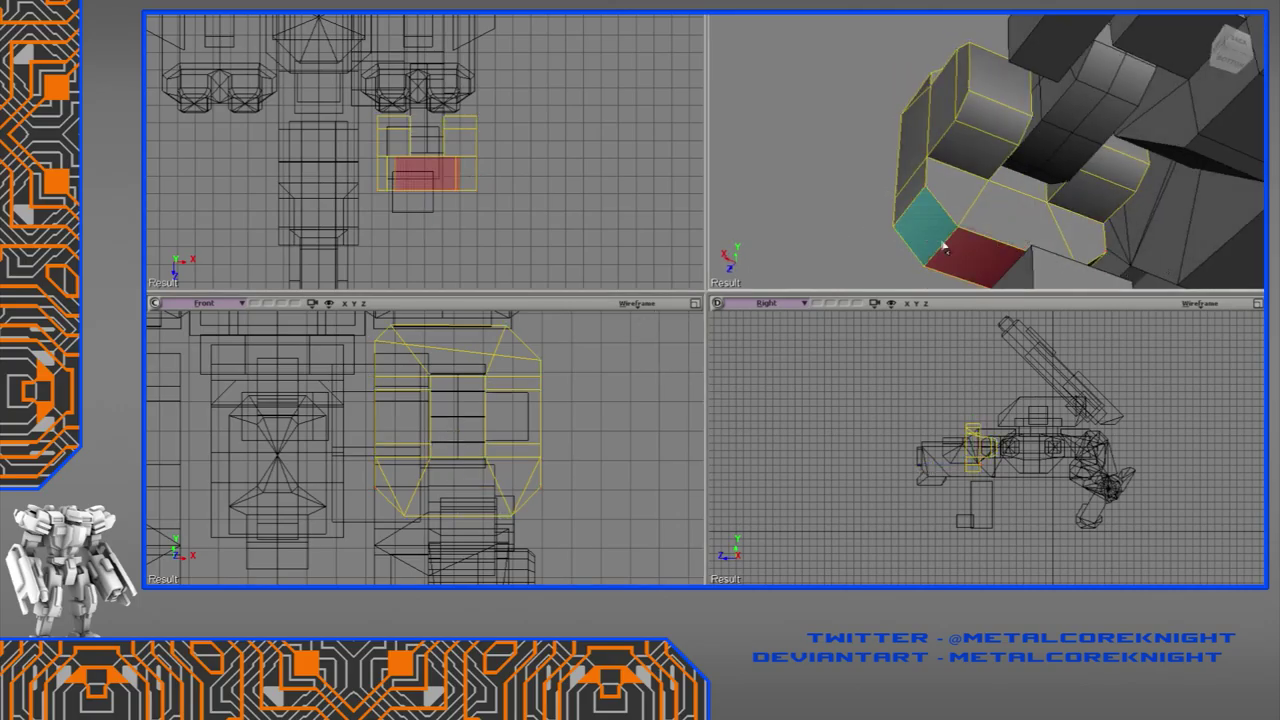
left_click(907, 234)
middle_click_drag(907, 234, 940, 258)
left_click(1155, 213)
middle_click_drag(1155, 213, 1122, 193)
key("v")
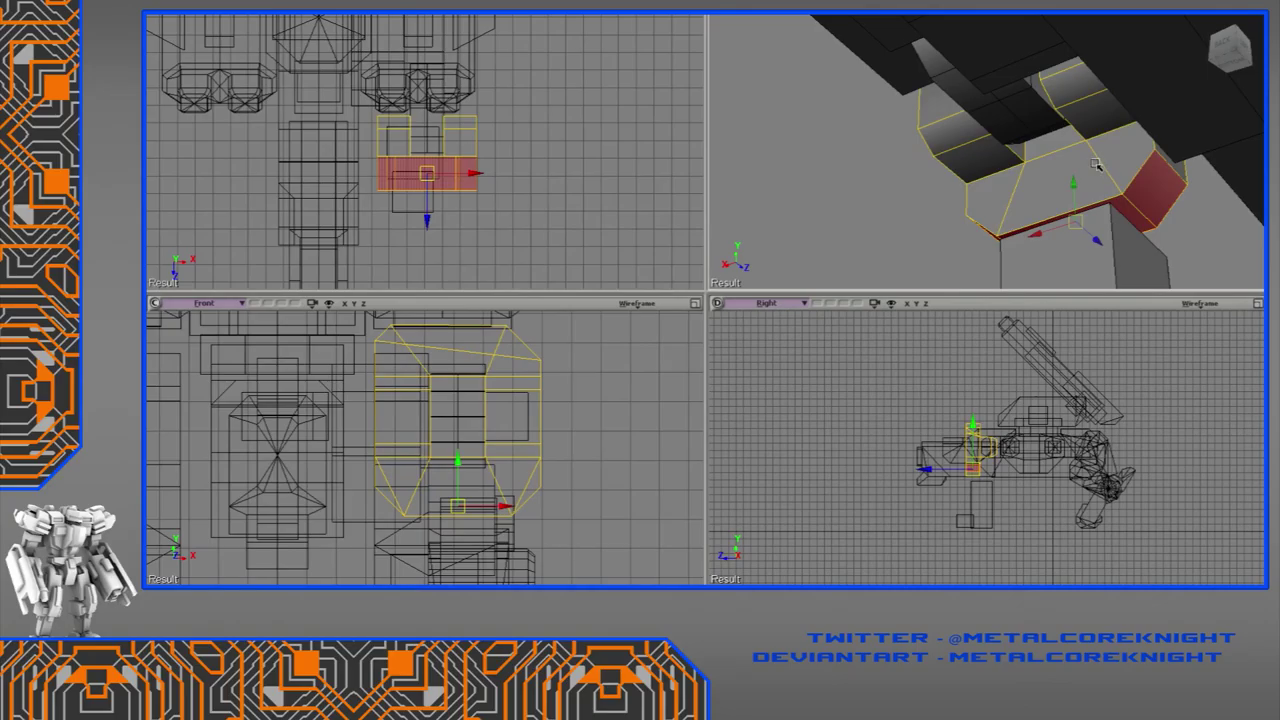
left_click_drag(1074, 183, 1075, 203)
Step: Weld the points on both sides of the armour's lower front face down into the bevel corners
middle_click_drag(1075, 203, 1004, 157)
key("space")
key("m")
left_click_drag(1004, 156, 1006, 199)
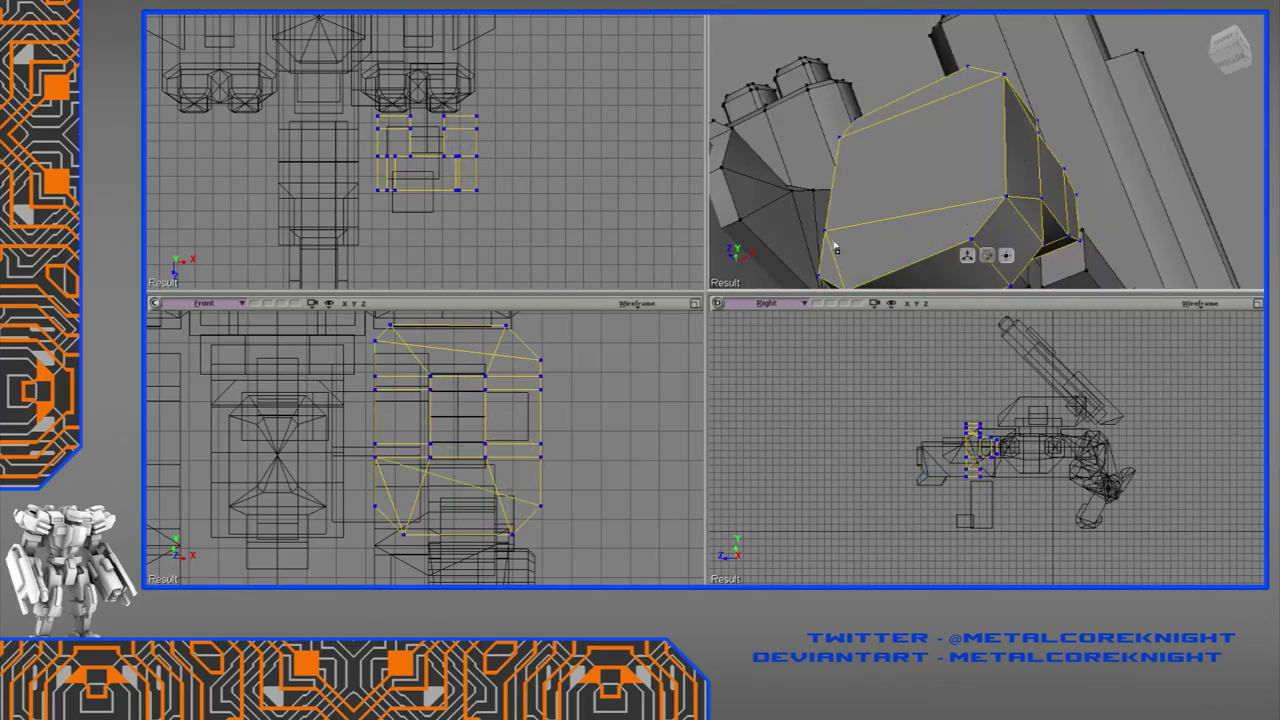
left_click_drag(827, 234, 822, 277)
Step: Delete the three lower back faces of the armour piece to open up its rear
middle_click_drag(822, 277, 1033, 232)
key("u")
left_click_drag(1038, 222, 967, 180)
left_click(953, 190, "ctrl")
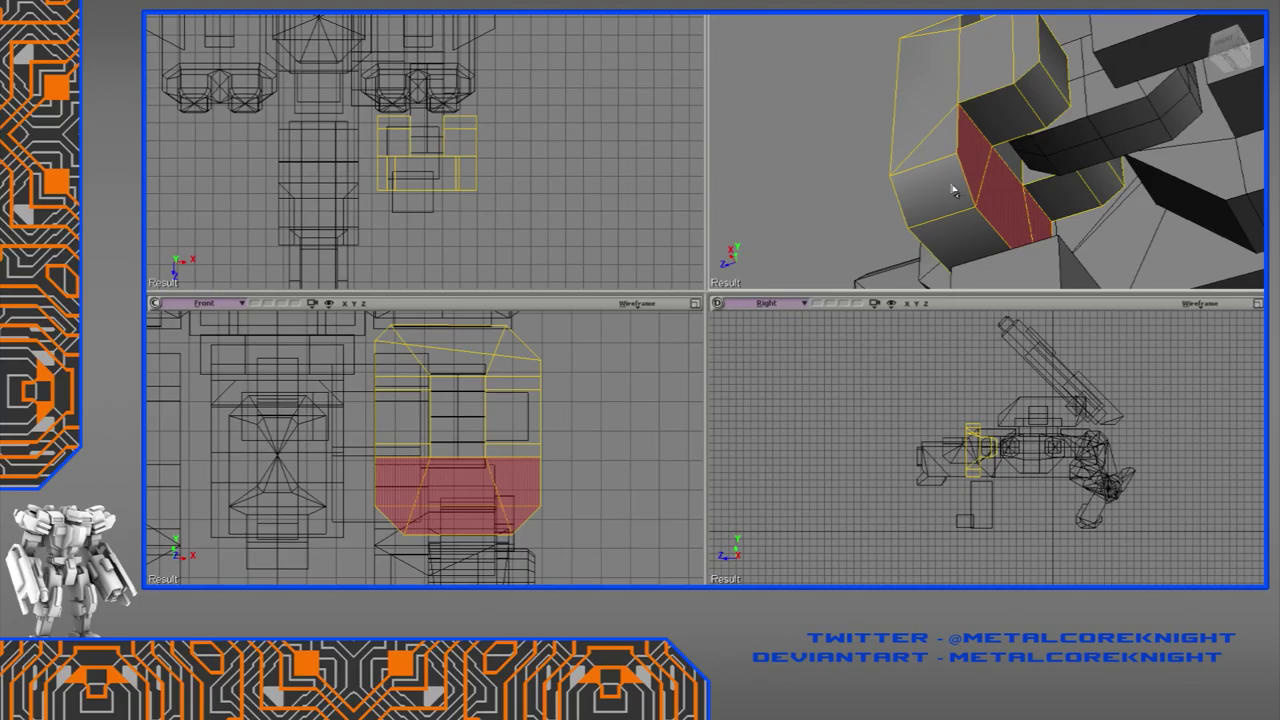
left_click(953, 190)
middle_click_drag(951, 191, 1008, 185)
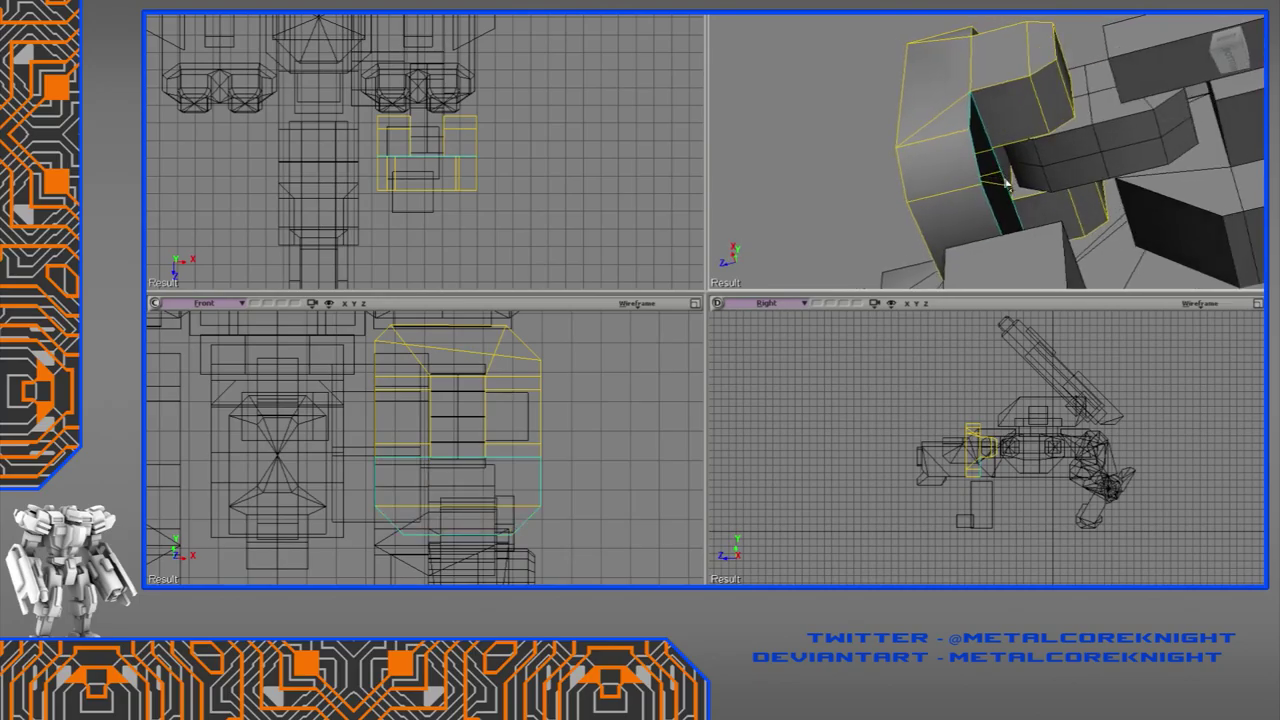
Step: Extrude the bottom edge of the rear opening upward along Y to form an upright face
left_click(1003, 236)
middle_click_drag(1009, 233, 1065, 178)
key("w")
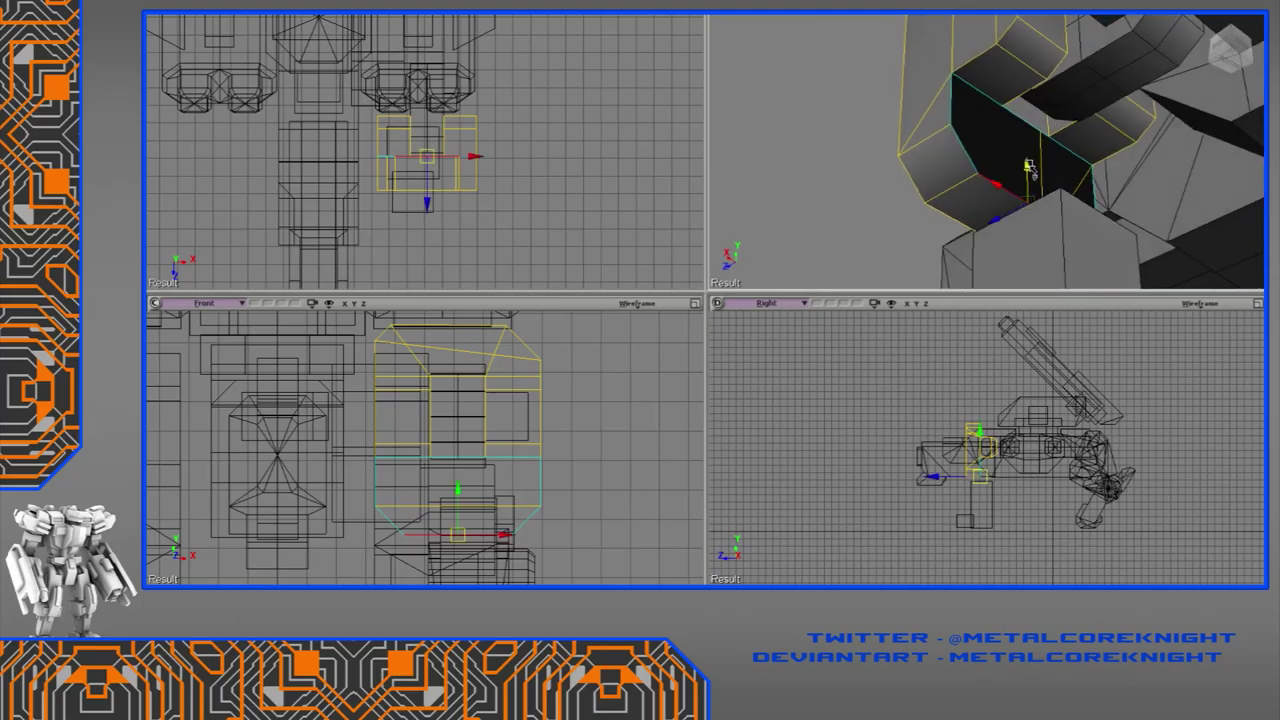
left_click_drag(1029, 165, 1041, 122)
middle_click_drag(1041, 122, 1068, 153)
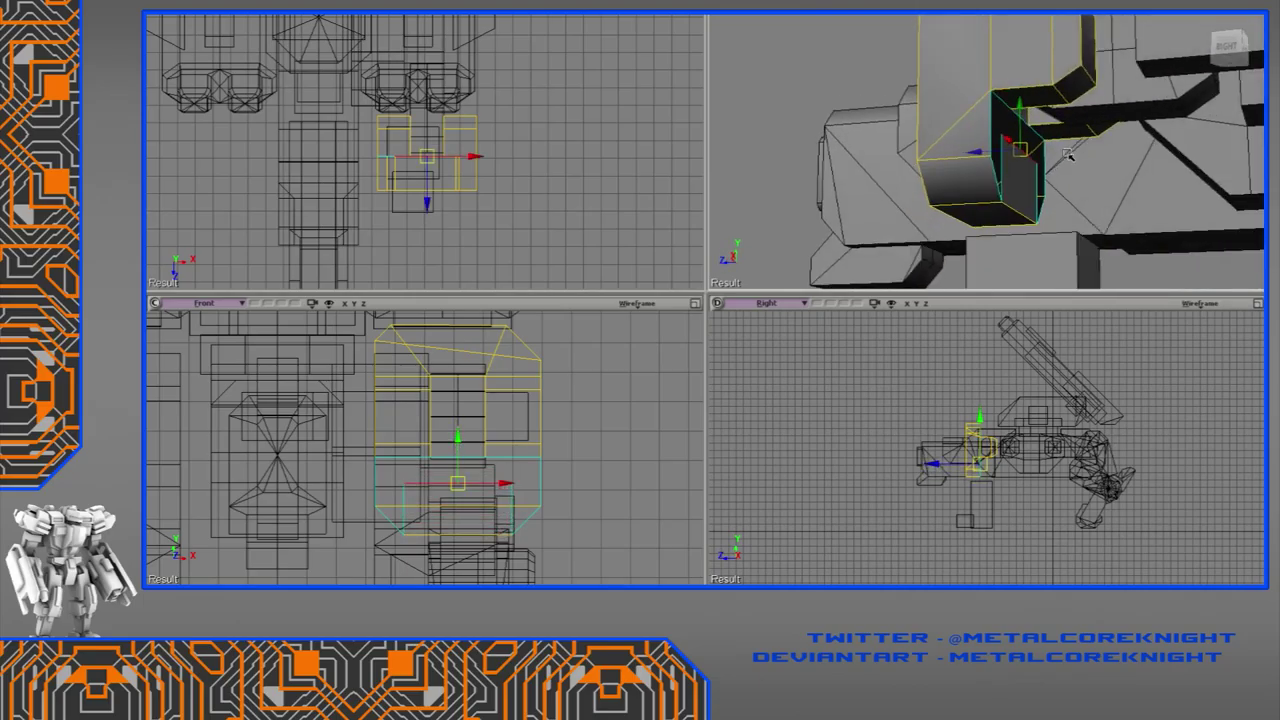
Step: Select the new upright face with the adjoining bottom face and place the scaling pivot on the armour's front edge, level with the upright face's top
key("q")
left_click(1020, 172)
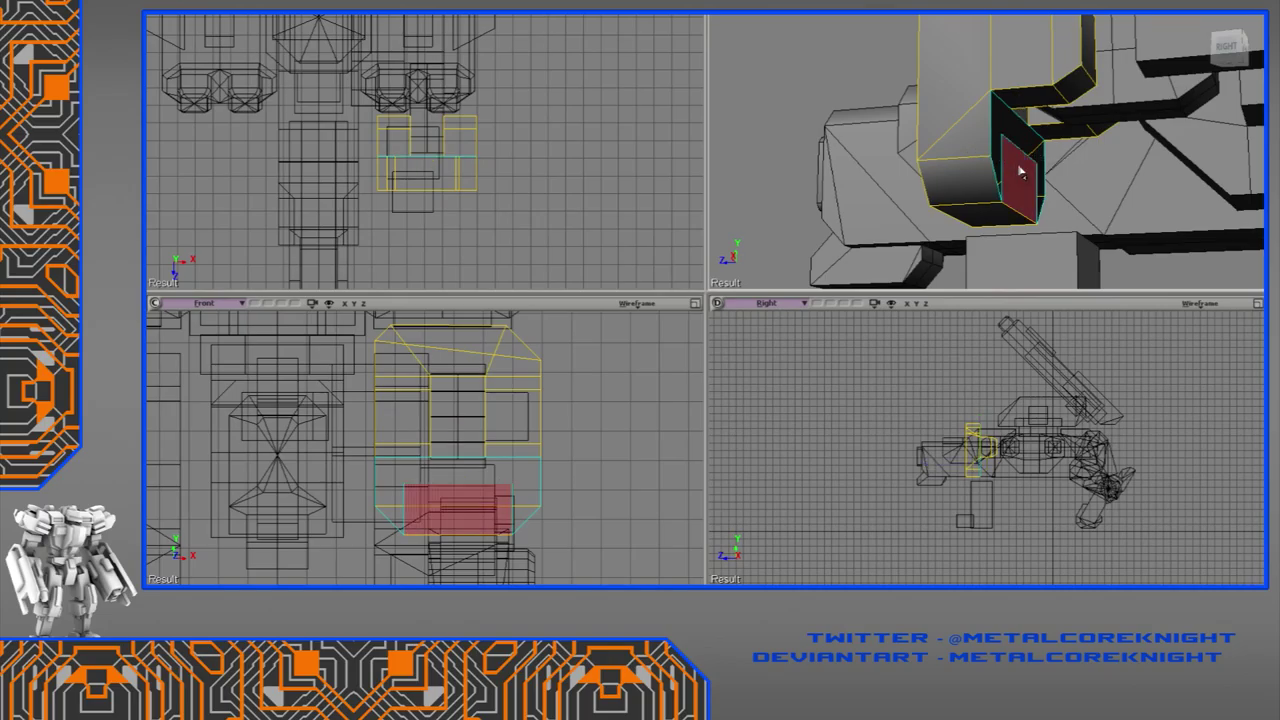
key("w")
middle_click_drag(1020, 172, 1013, 130)
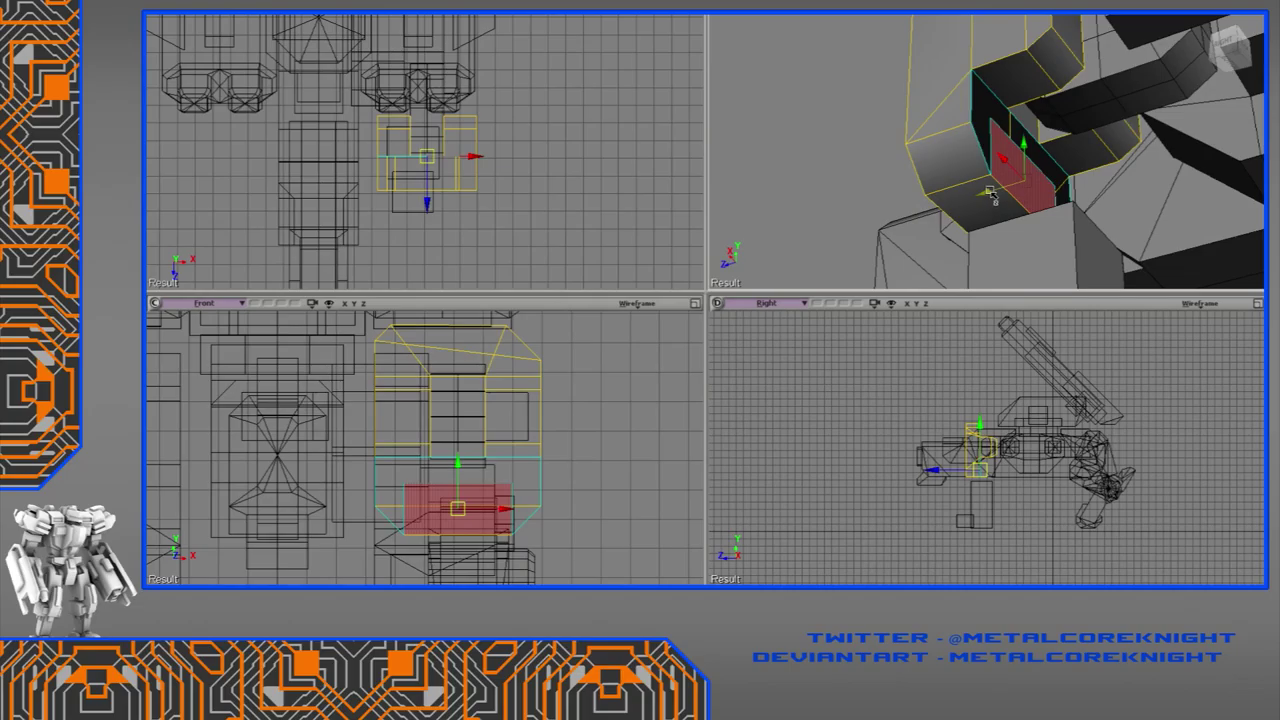
key("t")
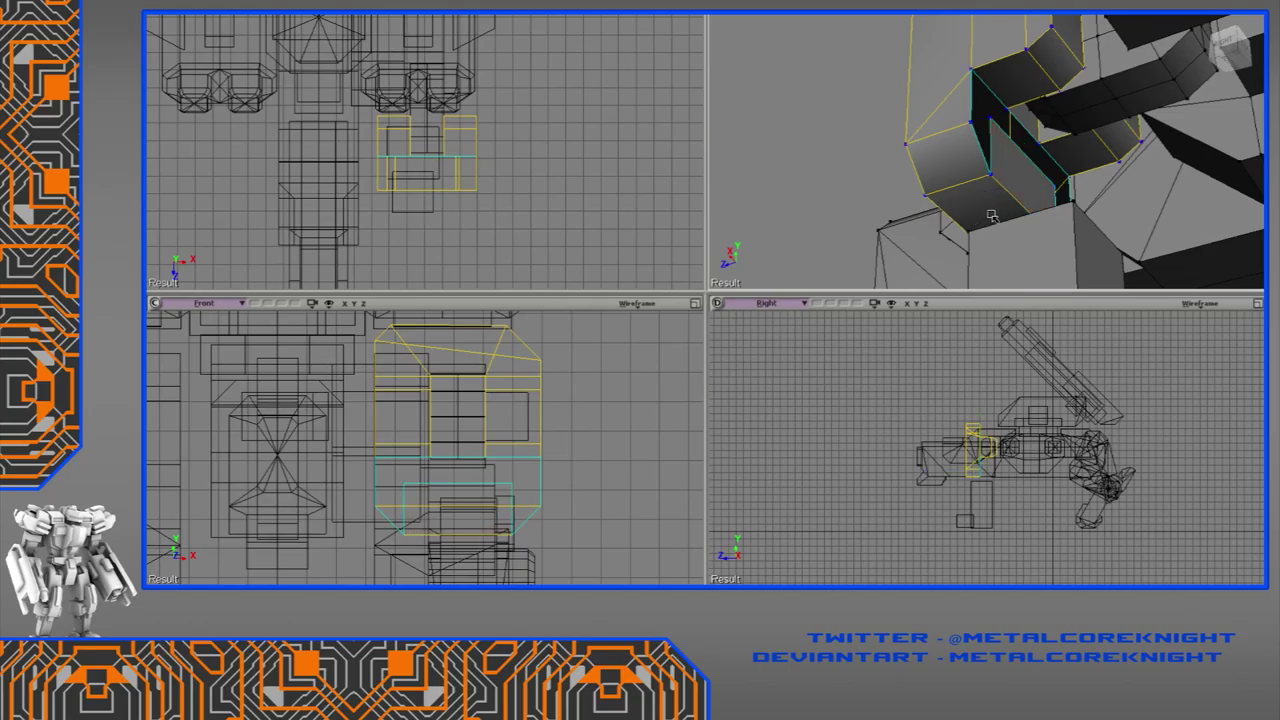
left_click(1000, 208)
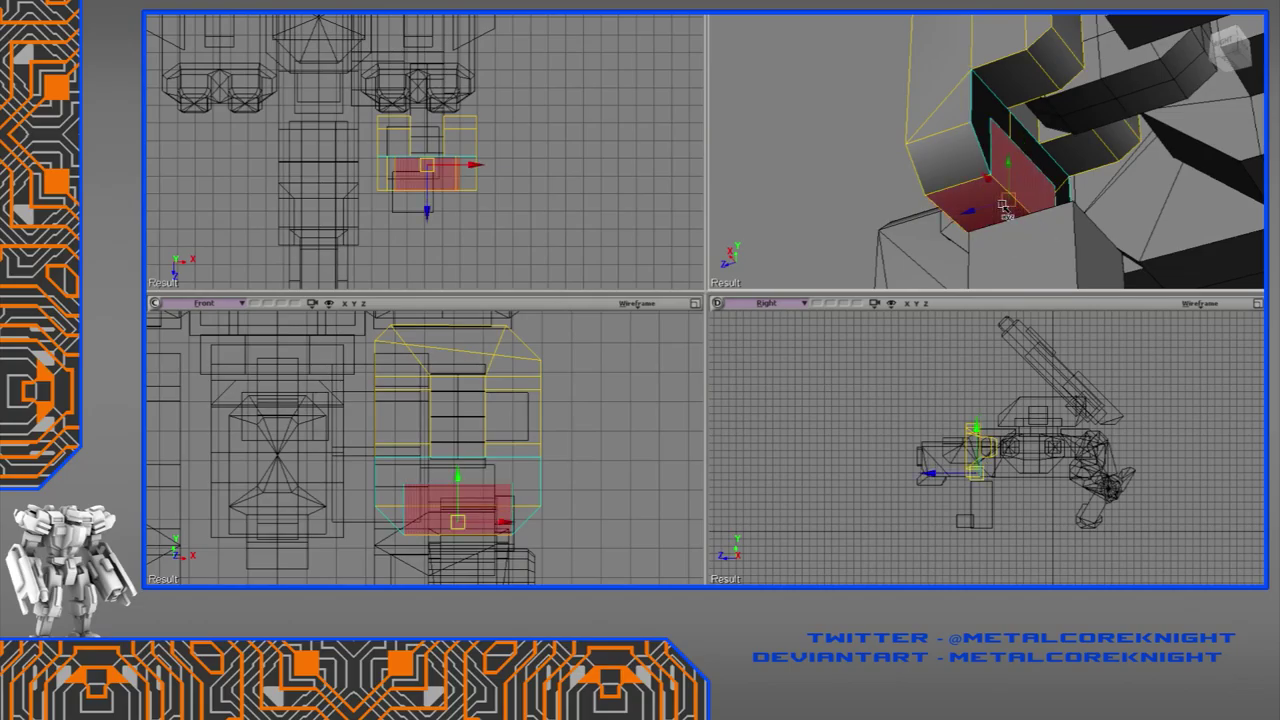
key("x")
middle_click_drag(1003, 206, 1034, 257)
key("f")
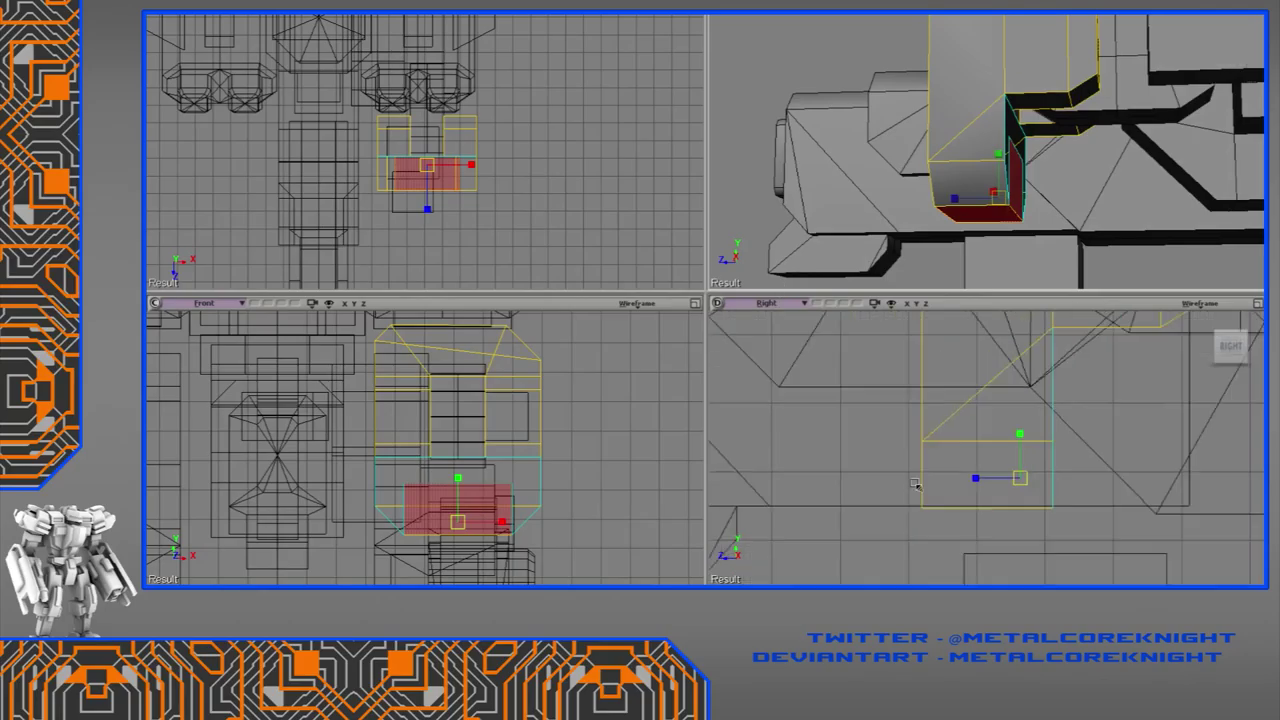
scroll(914, 484, "down", 2)
left_click(942, 489, "alt")
left_click_drag(941, 467, 1034, 406, "alt")
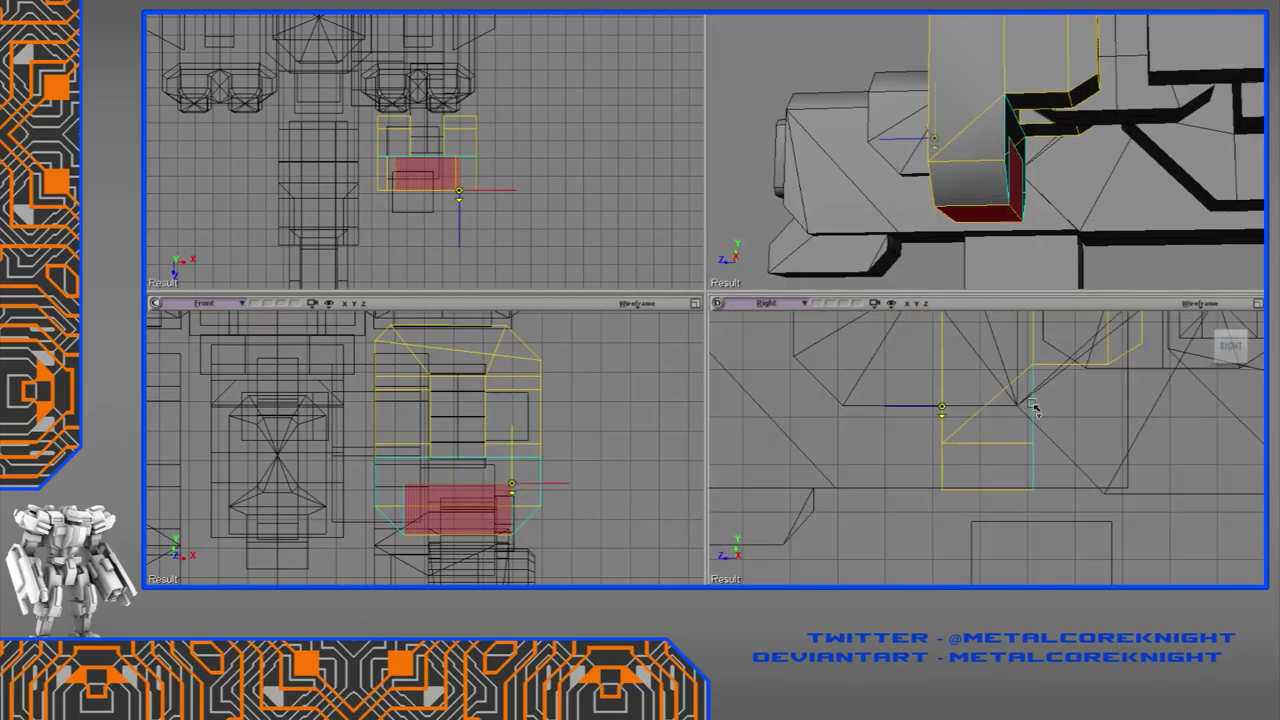
Step: Extrude the two selected faces backward and downward by scaling them about the relocated pivot
left_click_drag(937, 401, 871, 313)
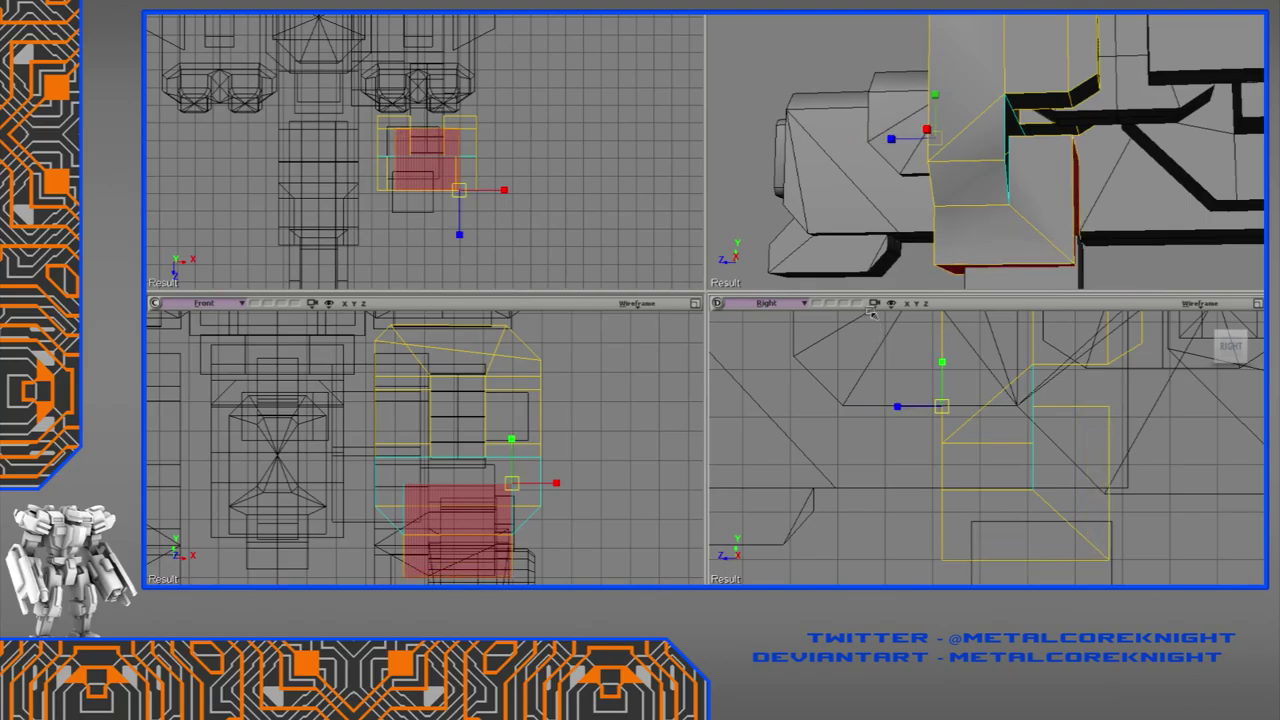
right_click_drag(1017, 149, 998, 157)
key("space")
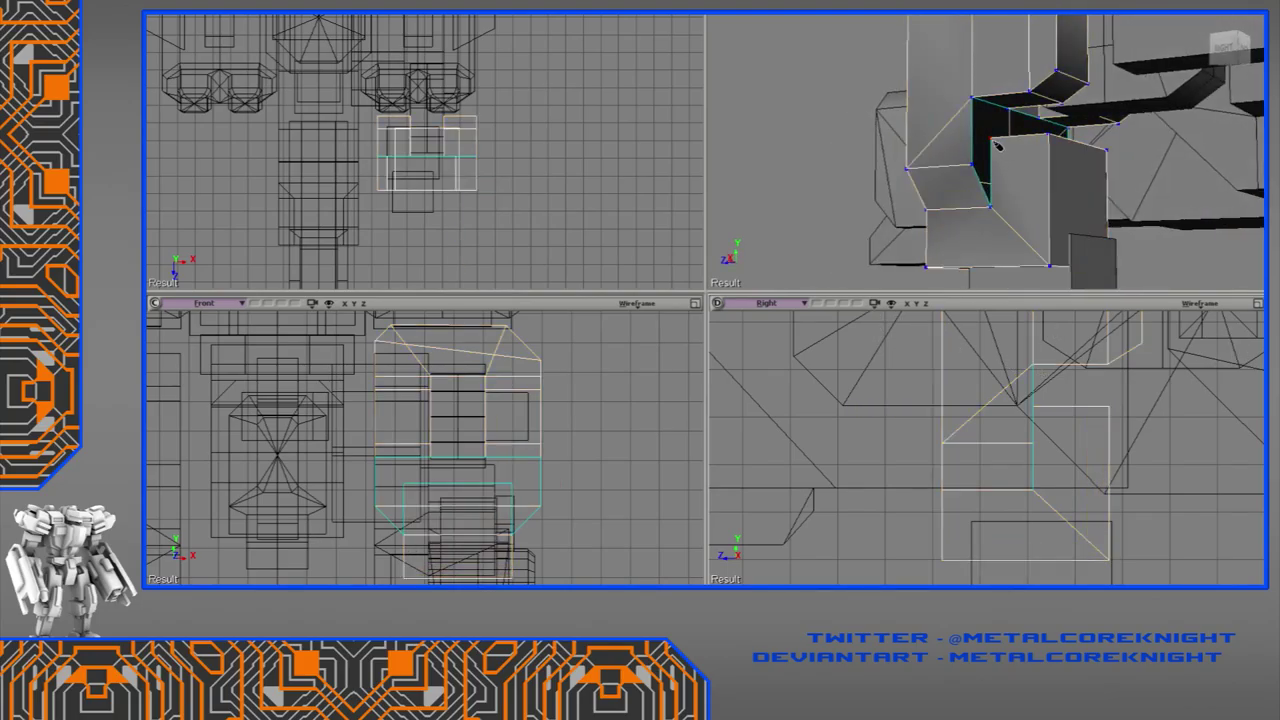
Step: Cut edges from the rear lower block's upper front corners across both sides and around its back face
middle_click_drag(997, 147, 1013, 176)
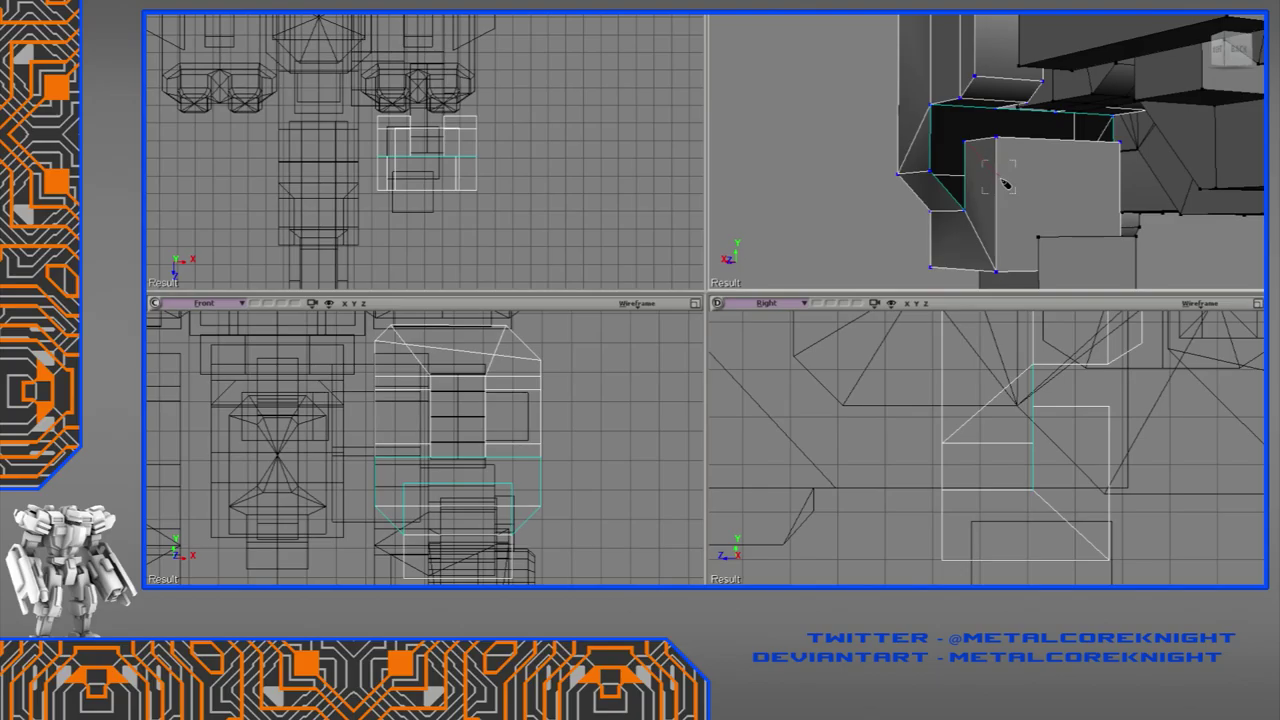
key("1")
middle_click_drag(1005, 215, 1033, 211)
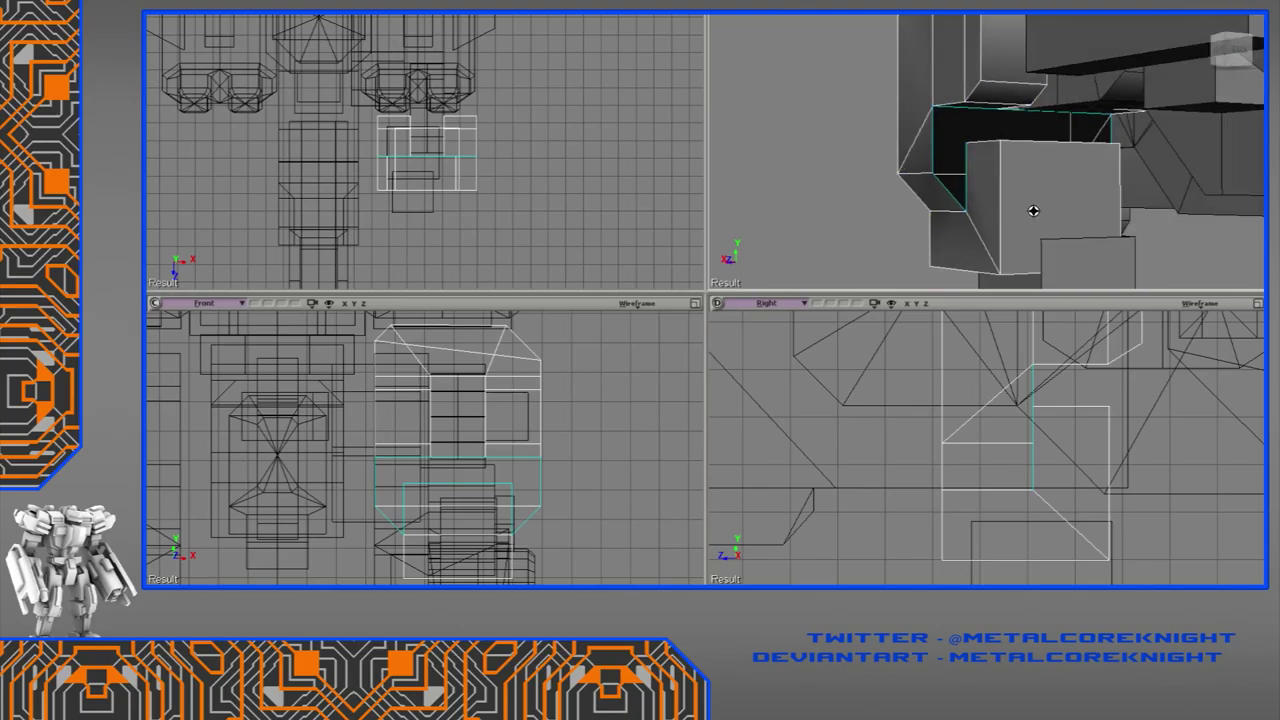
left_click(1002, 210)
left_click(970, 144)
middle_click_drag(971, 167, 1012, 204)
key("m")
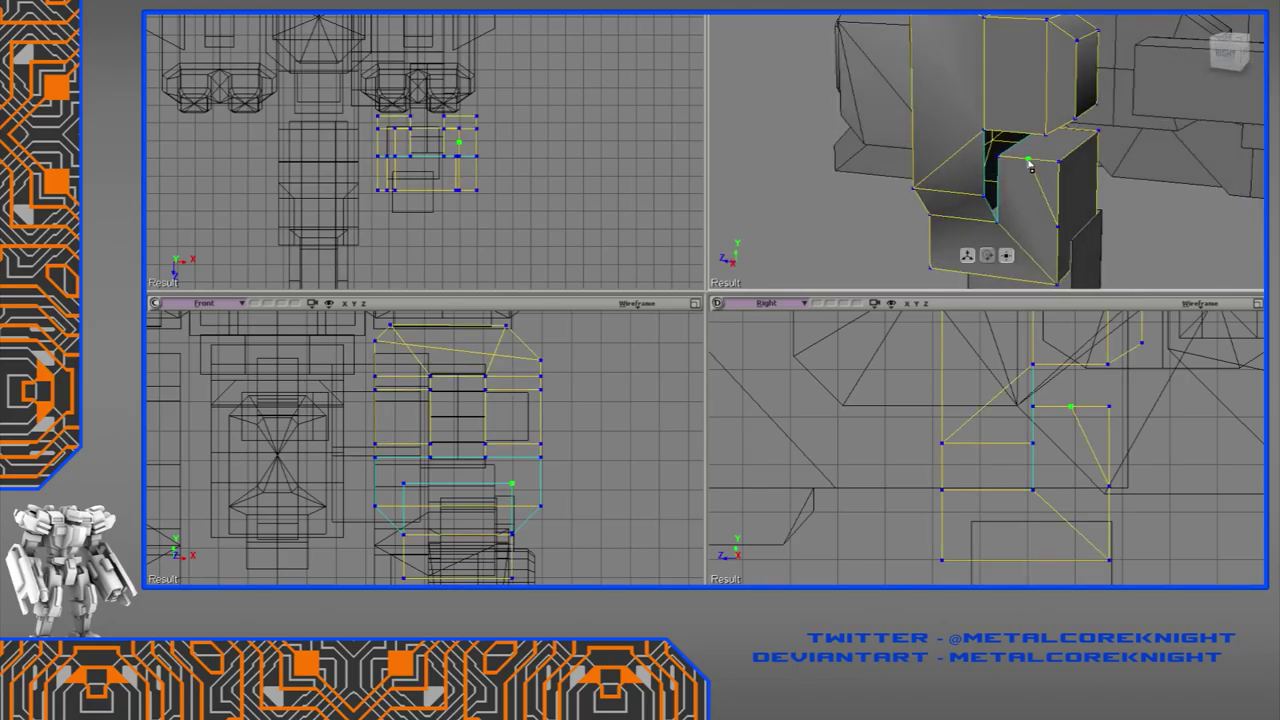
middle_click_drag(1000, 163, 1073, 132)
key("backslash")
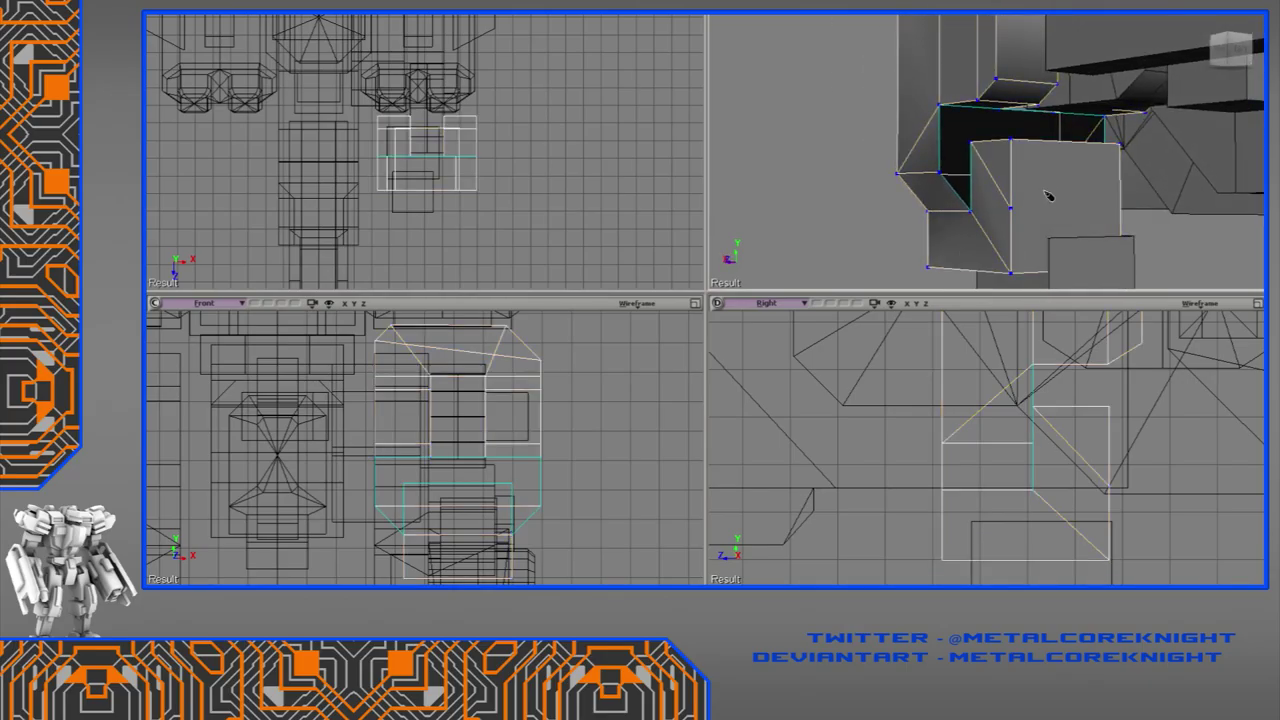
middle_click_drag(1124, 214, 1066, 100)
left_click(1063, 98)
key("s")
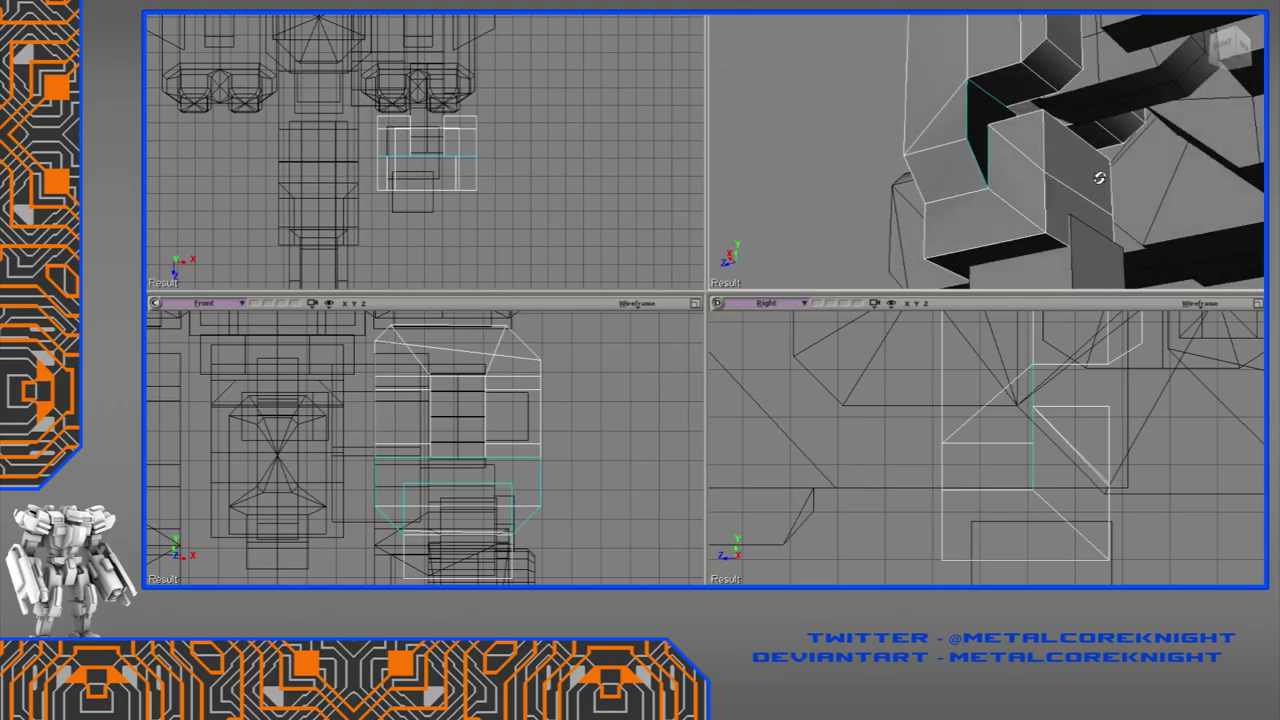
Step: Raise the new points on the block's back face and shift its top rear corner points forward to chamfer the upper rear edge
right_click_drag(1100, 178, 1100, 186)
key("t")
left_click_drag(1080, 441, 1166, 494)
key("v")
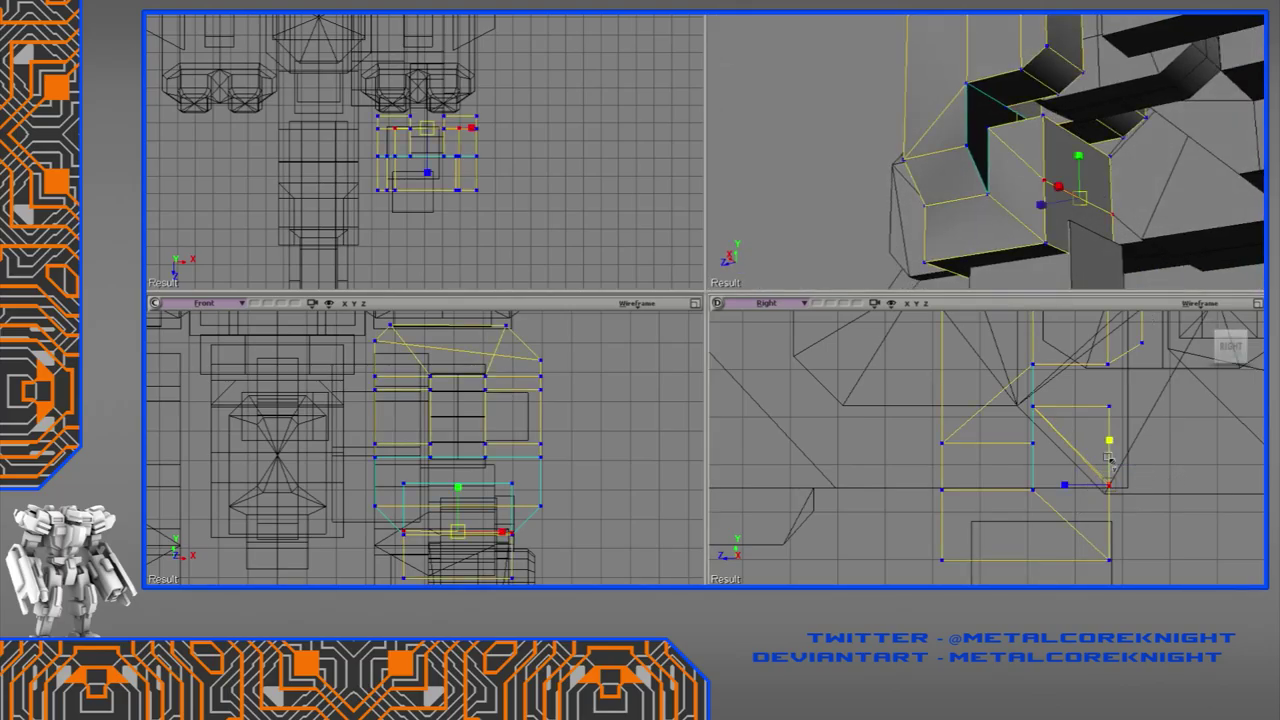
left_click_drag(1110, 440, 1048, 410)
key("v")
key("t")
key("v")
left_click_drag(1146, 462, 1110, 401)
right_click_drag(1090, 222, 1028, 200)
key("space")
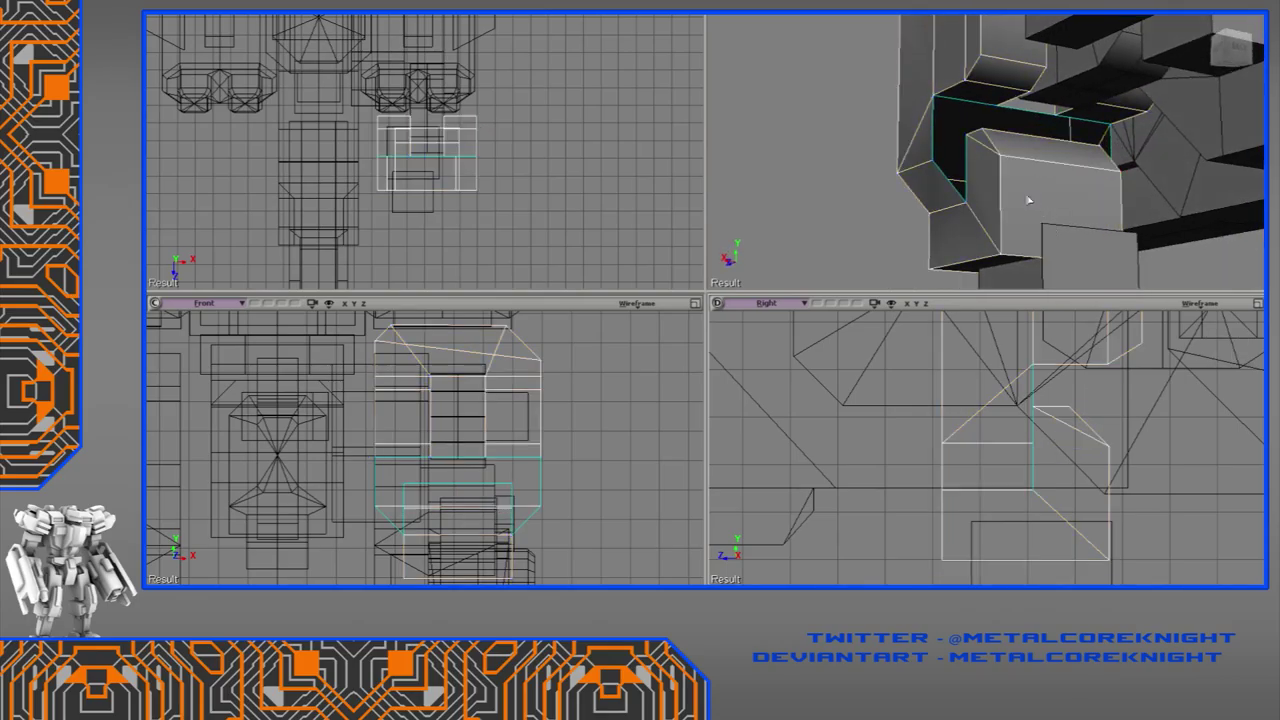
Step: Close the armour's rear opening around the lower block with a polygon across the top and triangles down both sides
left_click(1027, 118)
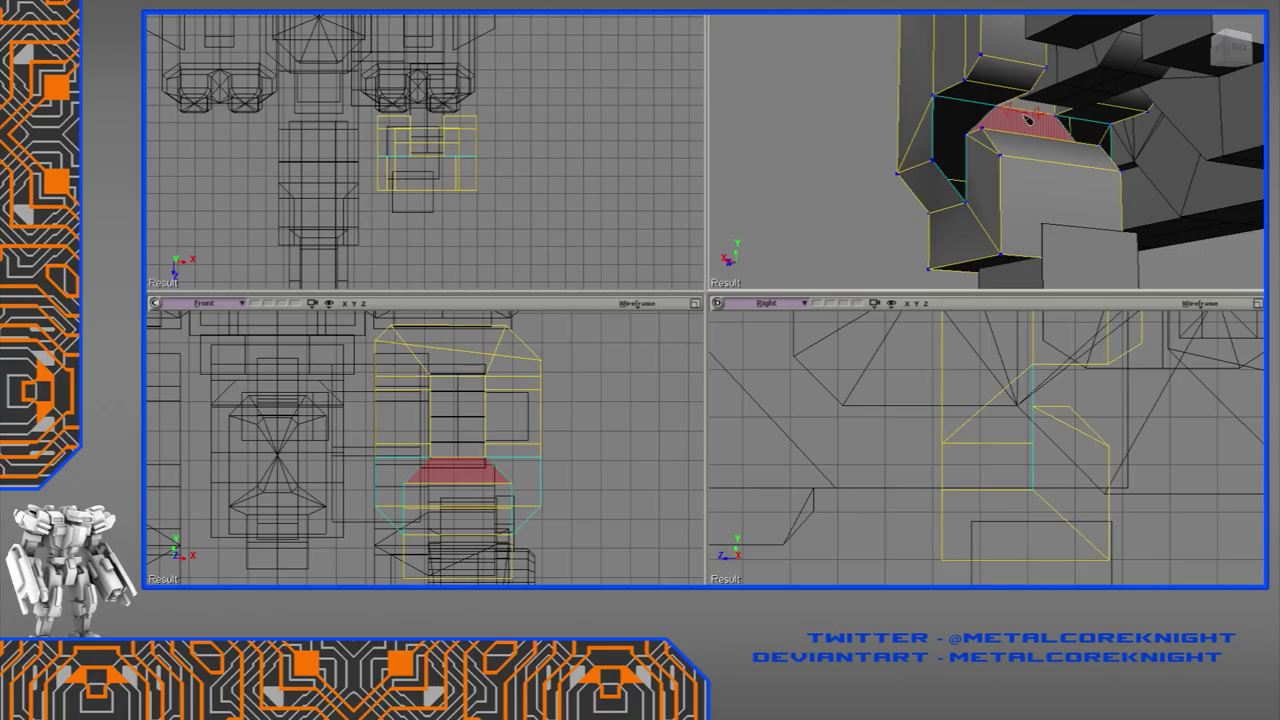
left_click(975, 112)
left_click(950, 150)
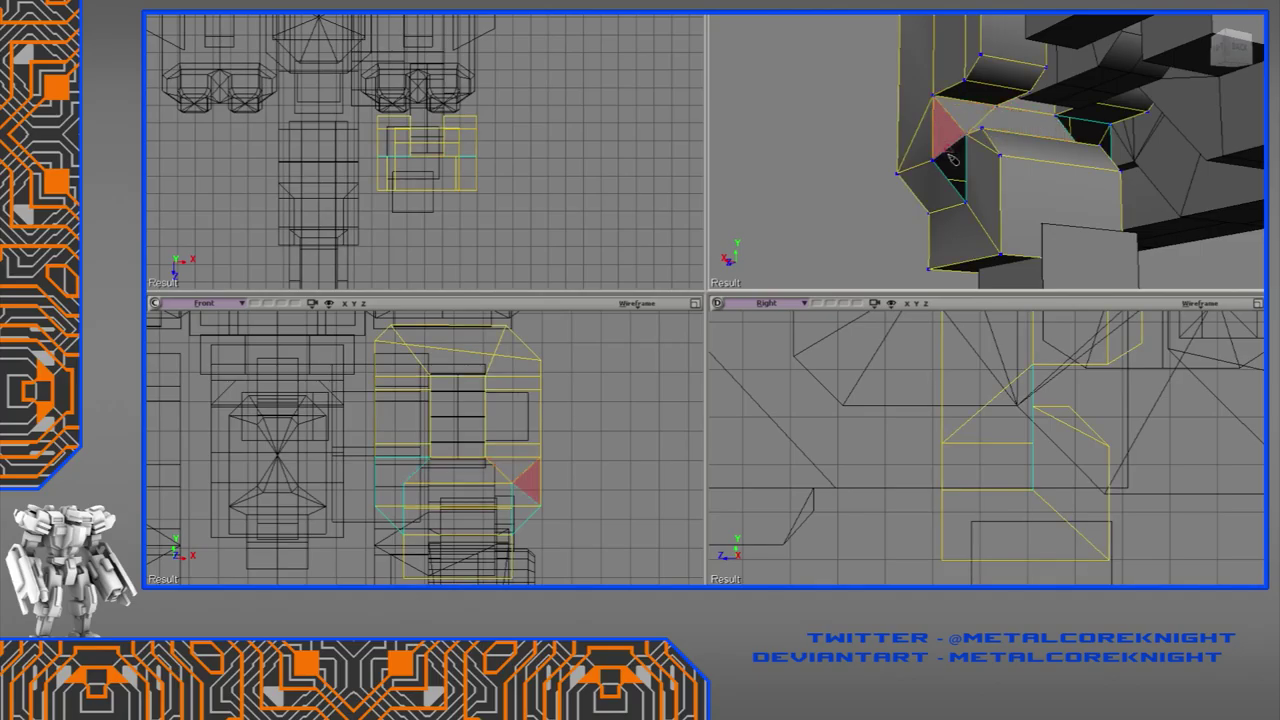
left_click(968, 176)
left_click(1085, 130)
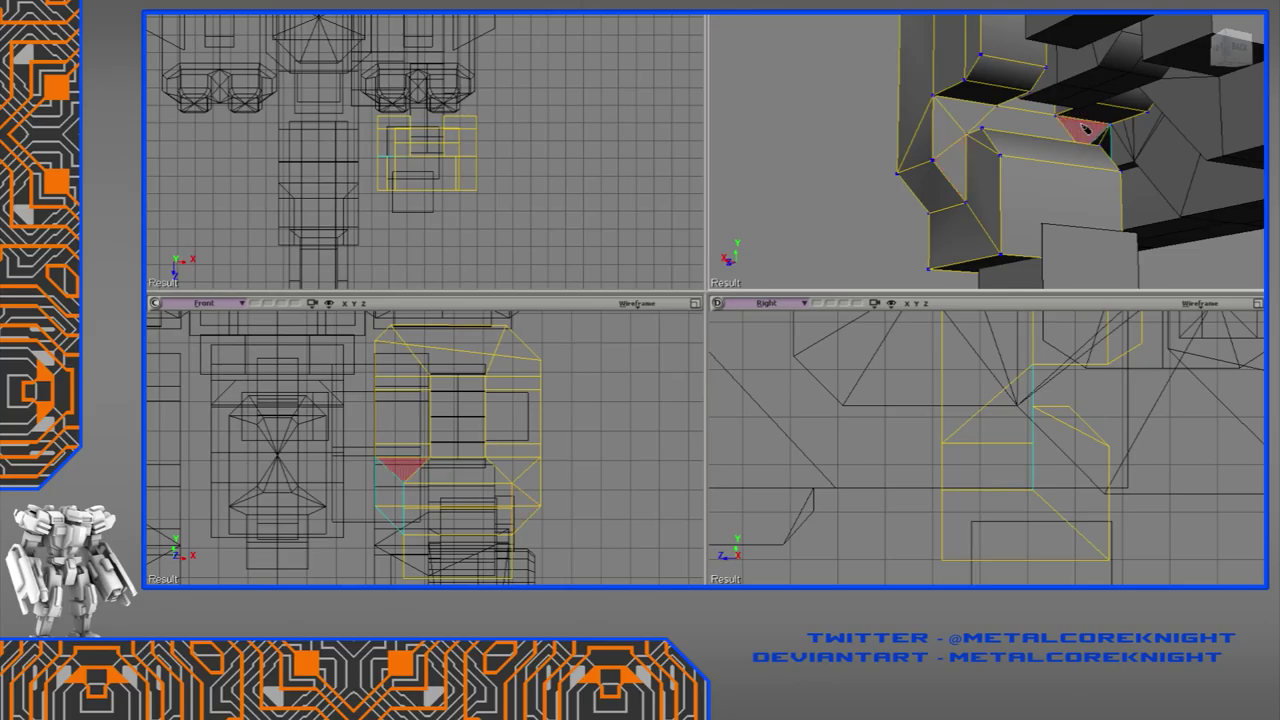
left_click_drag(1085, 130, 1033, 144, "alt")
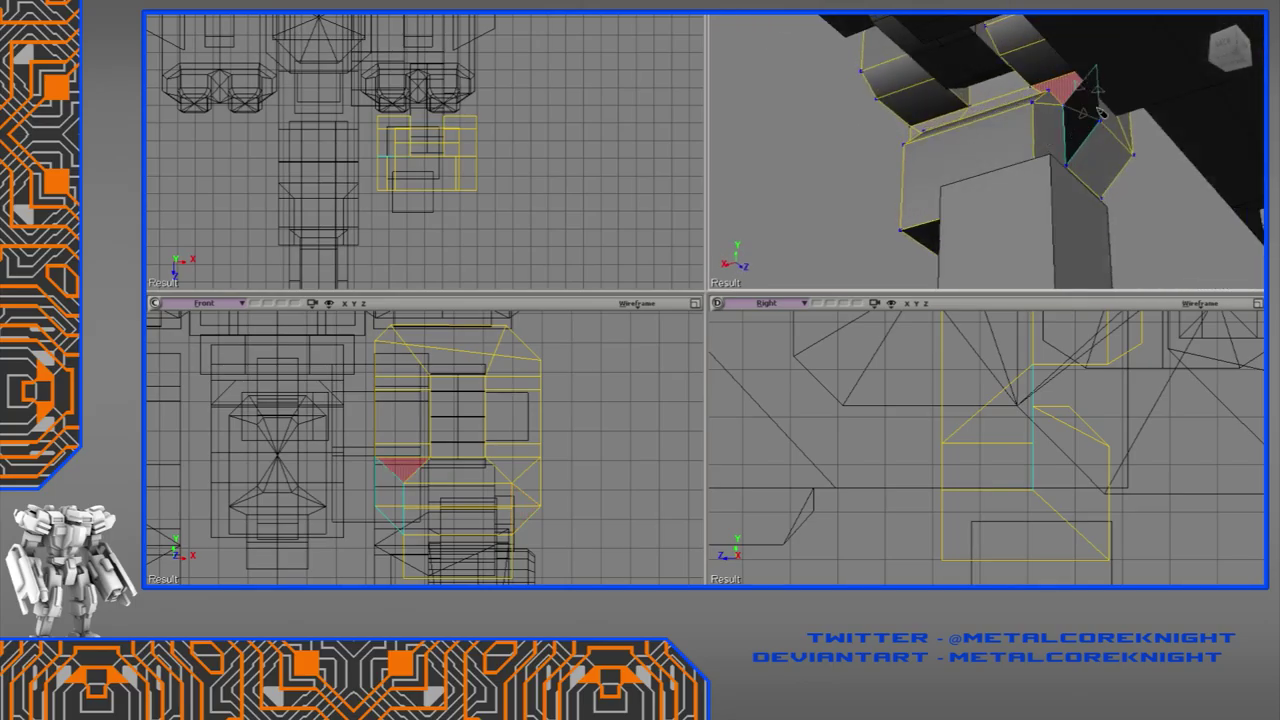
left_click(1094, 134)
left_click(1070, 133)
Step: Examine the armour piece's proportions against the leg and torso parts from several angles
left_click_drag(1070, 133, 1080, 183, "alt")
scroll(988, 181, "up", 3)
scroll(1036, 192, "down", 5)
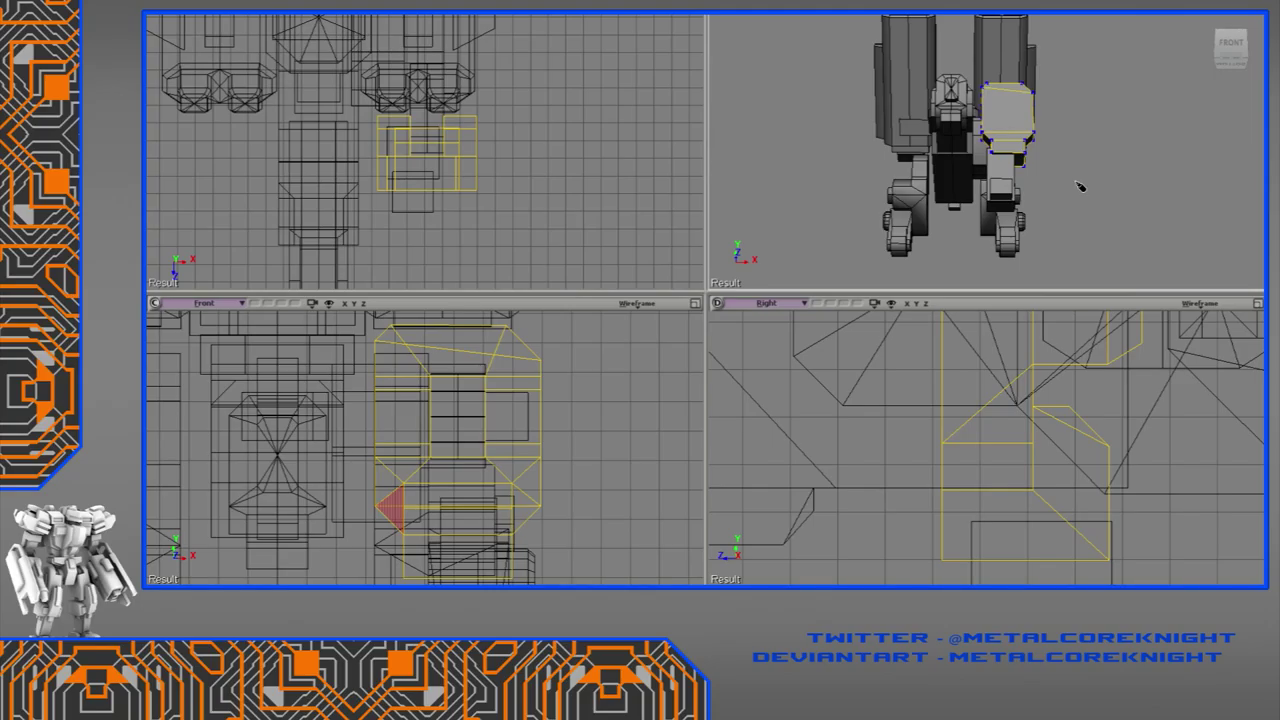
mouse_move(1071, 206)
left_mouse_down("alt")
mouse_move(1046, 236)
mouse_move(1043, 226)
mouse_move(1086, 223)
mouse_move(1086, 234)
mouse_move(1090, 202)
left_mouse_up("alt")
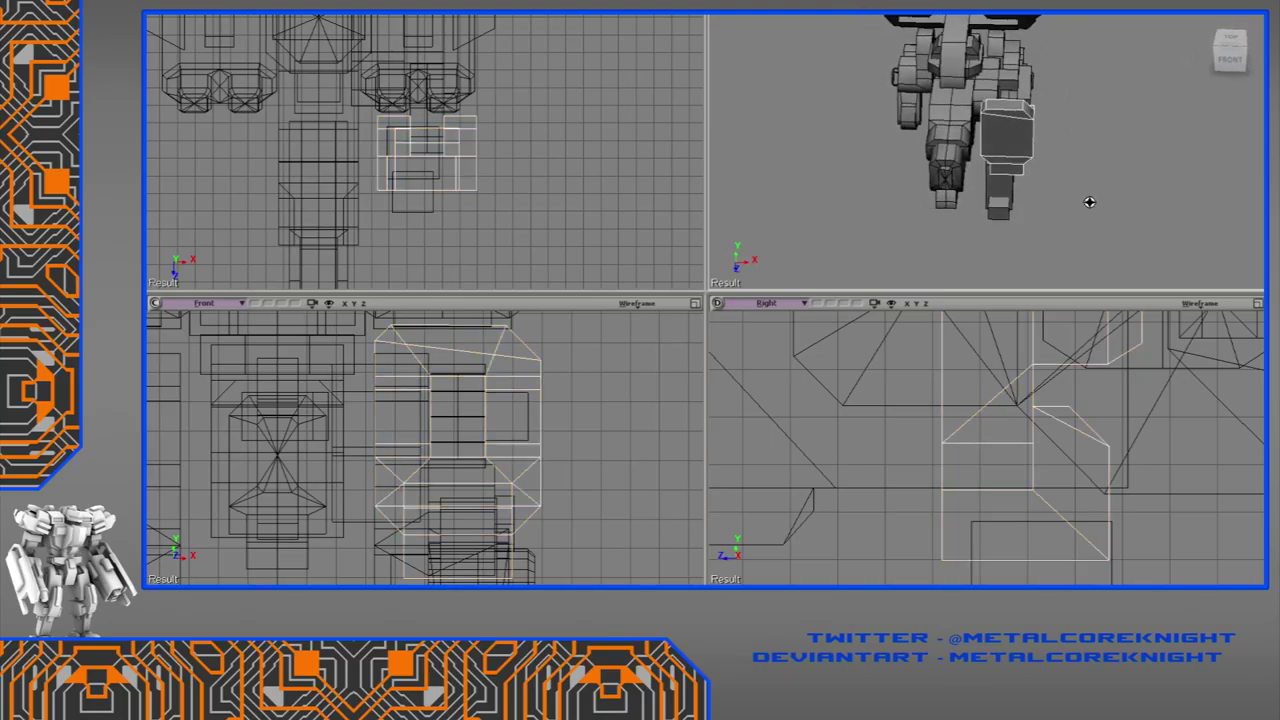
middle_click_drag(1090, 202, 1092, 240, "alt")
left_click_drag(1067, 77, 1012, 219)
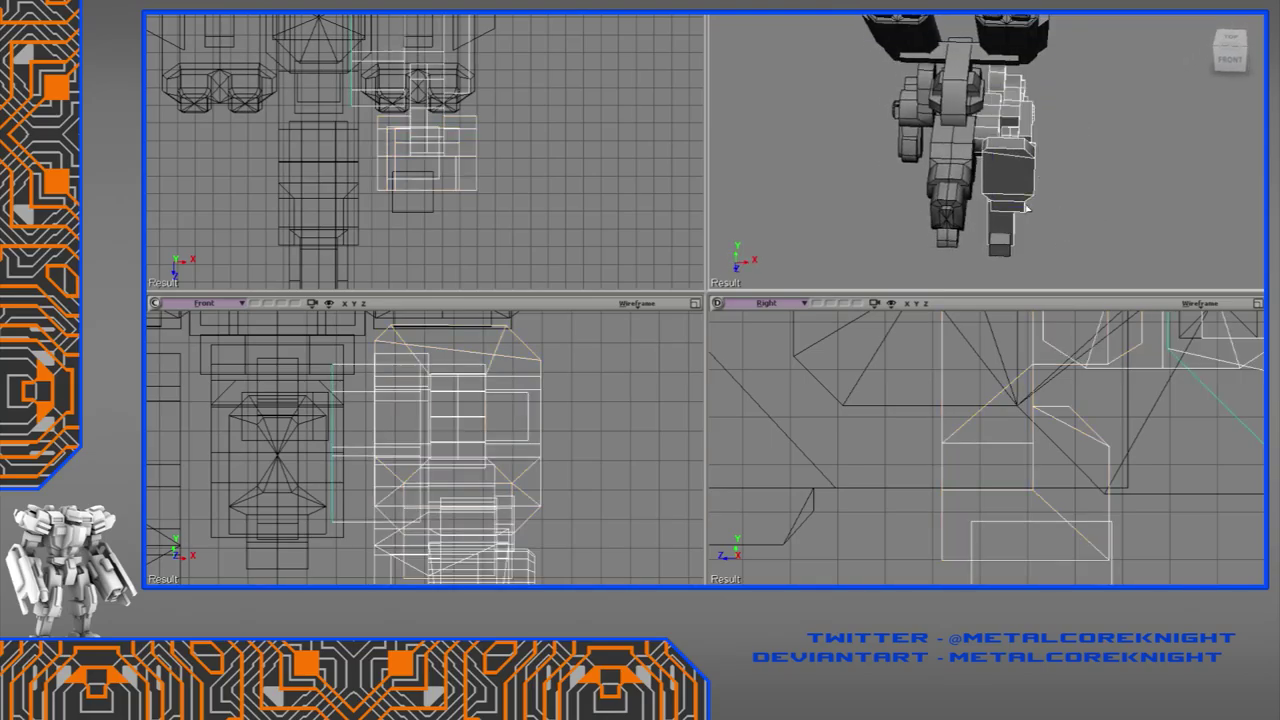
left_click(1003, 88)
left_click(1012, 118, "shift")
left_click(1008, 192, "shift")
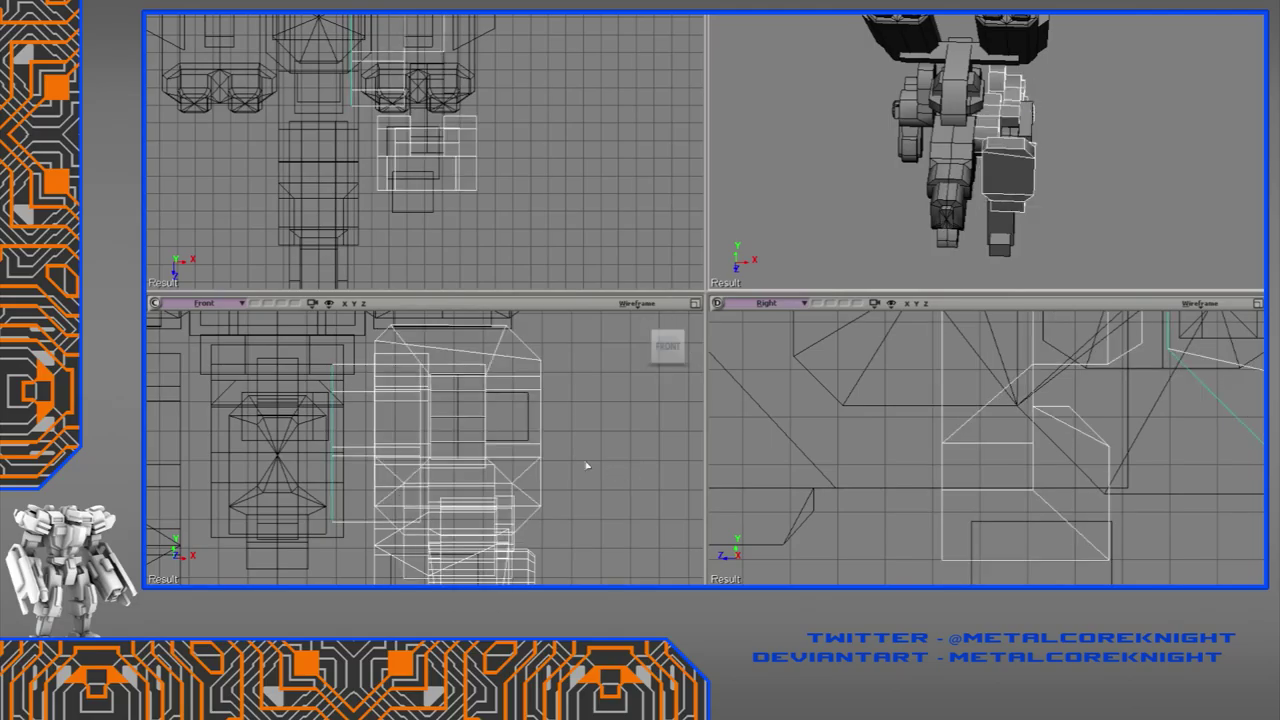
left_click(992, 109, "ctrl")
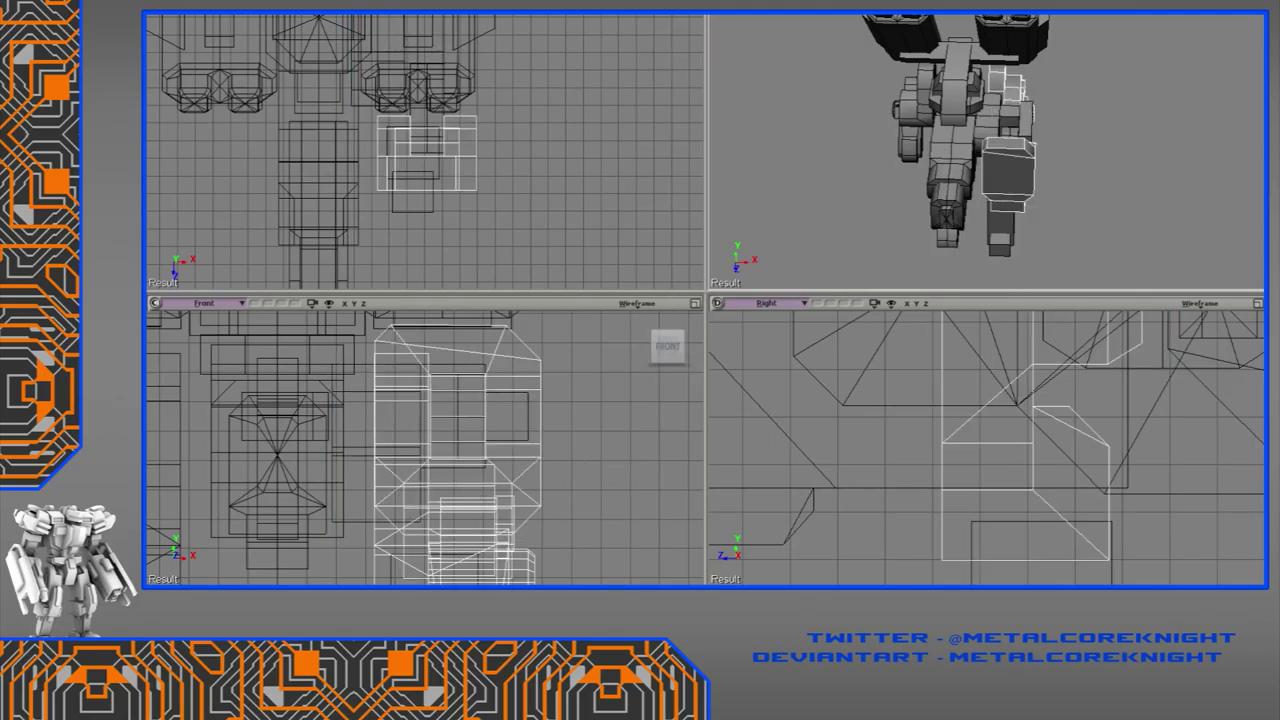
left_click(345, 544)
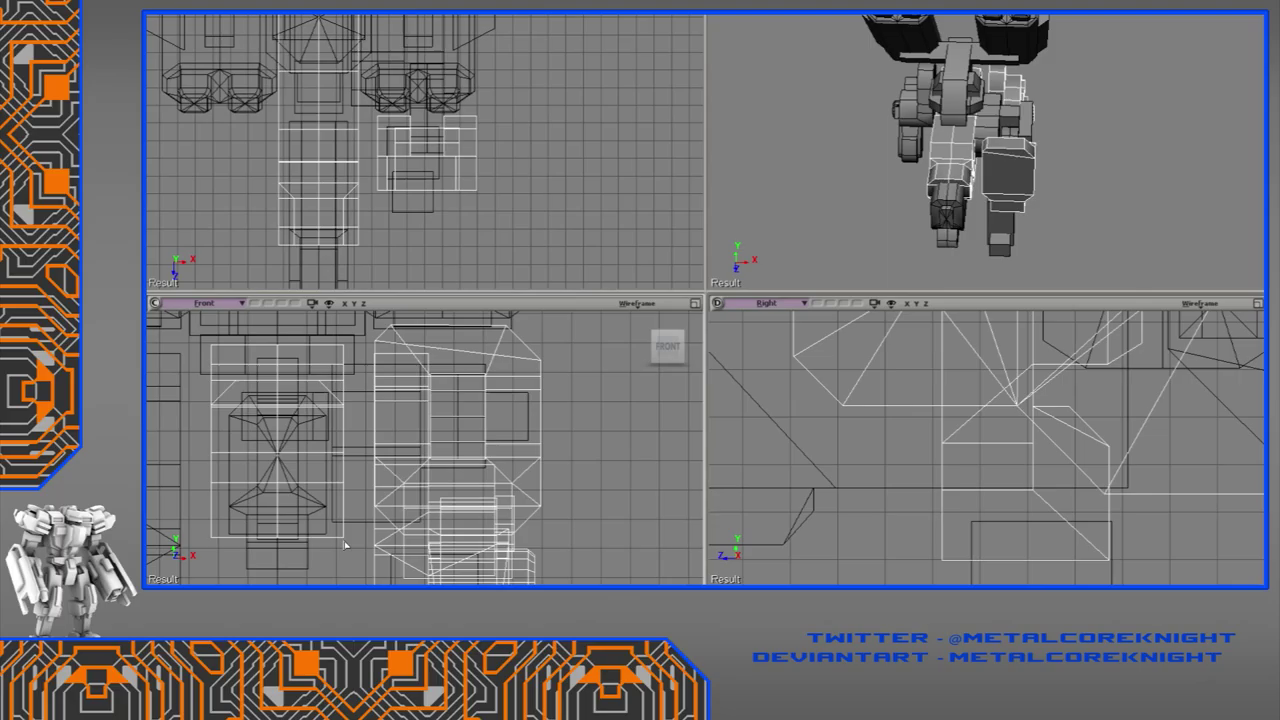
scroll(935, 160, "up", 5)
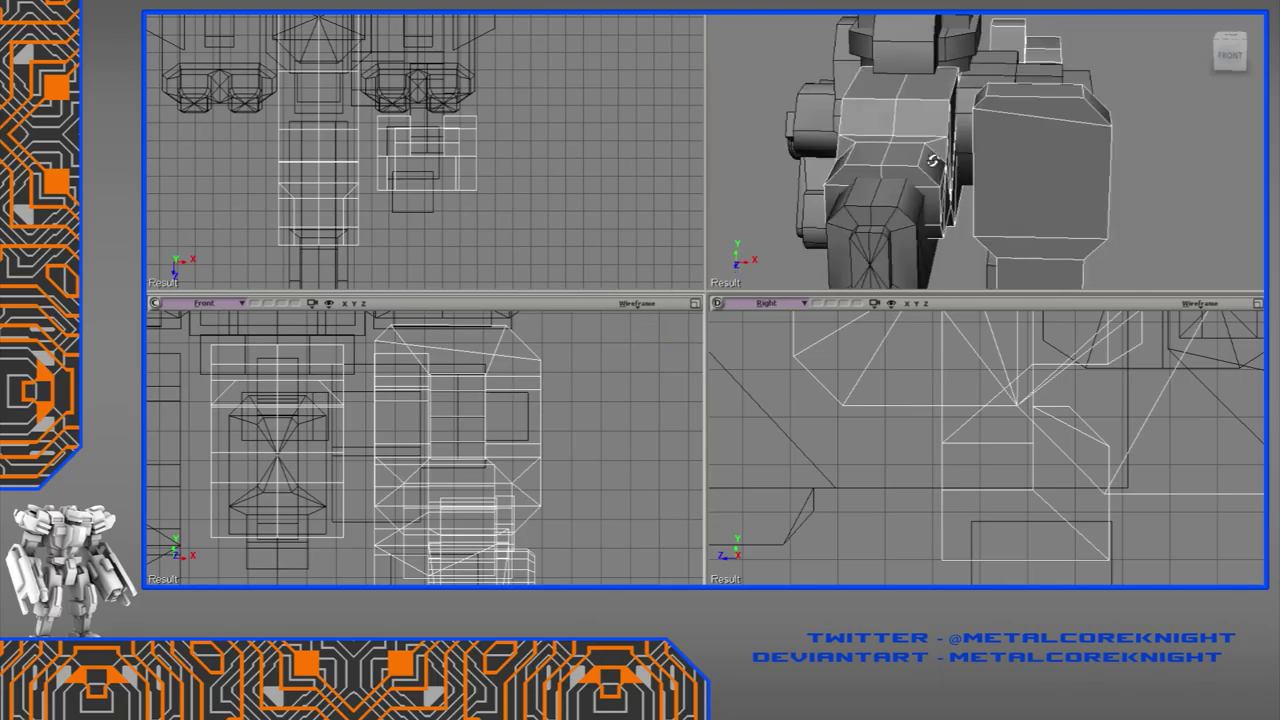
right_click_drag(932, 160, 1012, 148)
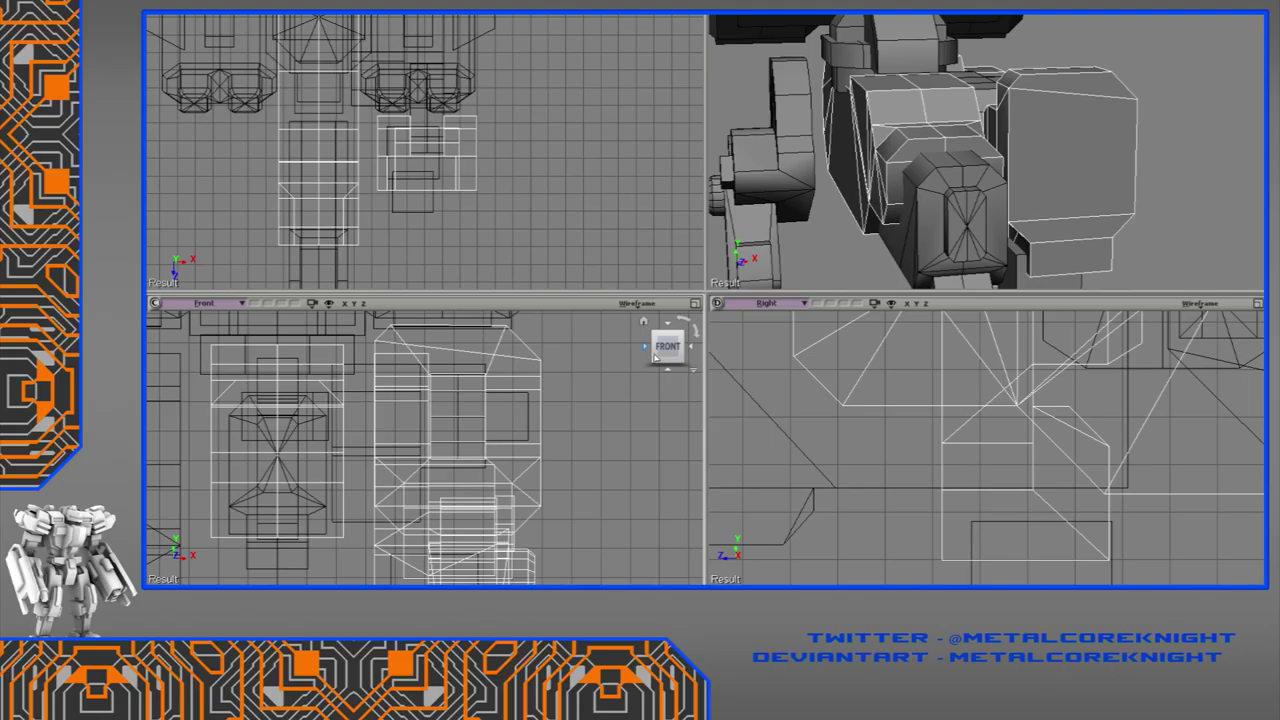
left_click(1157, 249)
middle_click_drag(1157, 249, 1056, 249, "alt")
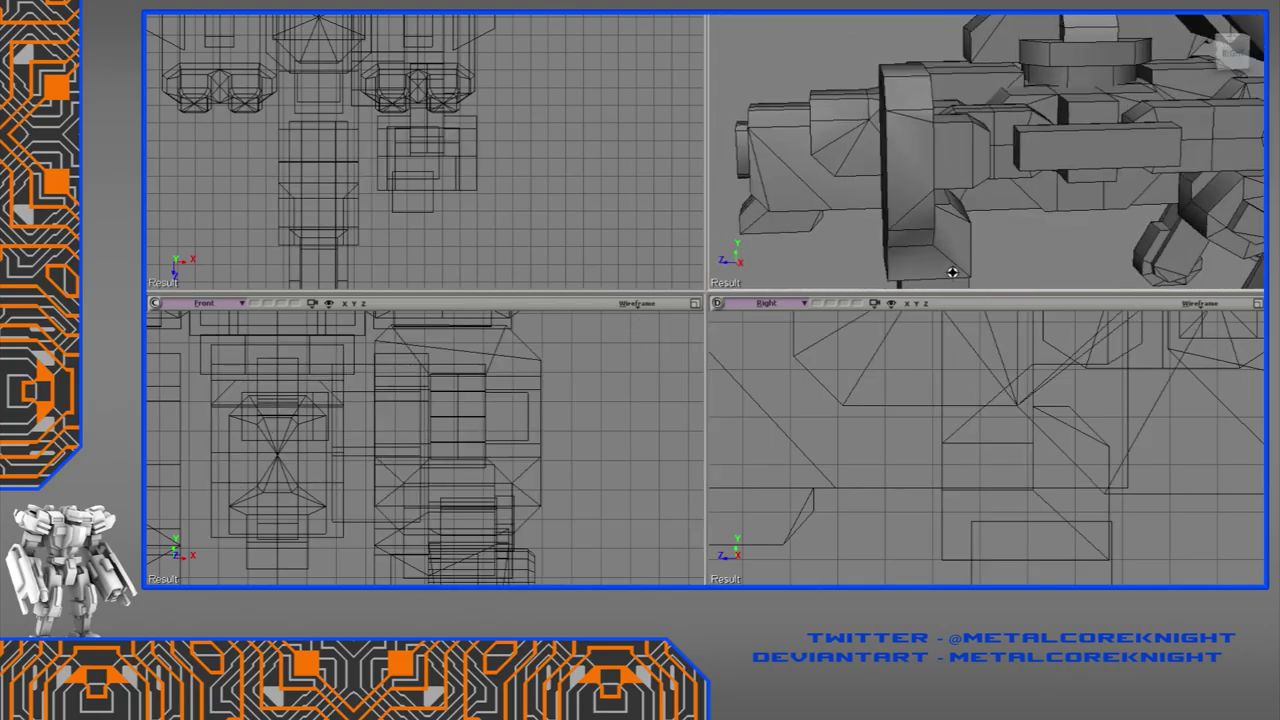
scroll(953, 172, "up", 3)
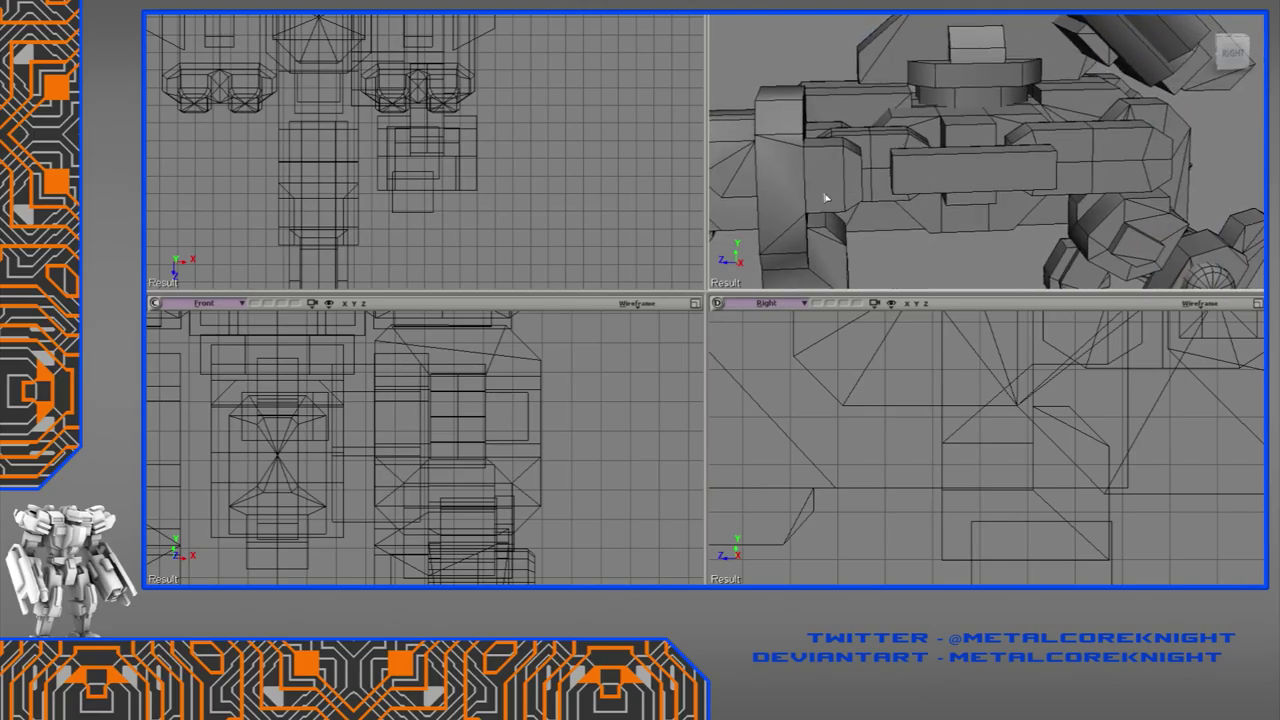
left_click(773, 194)
left_click_drag(870, 135, 876, 147)
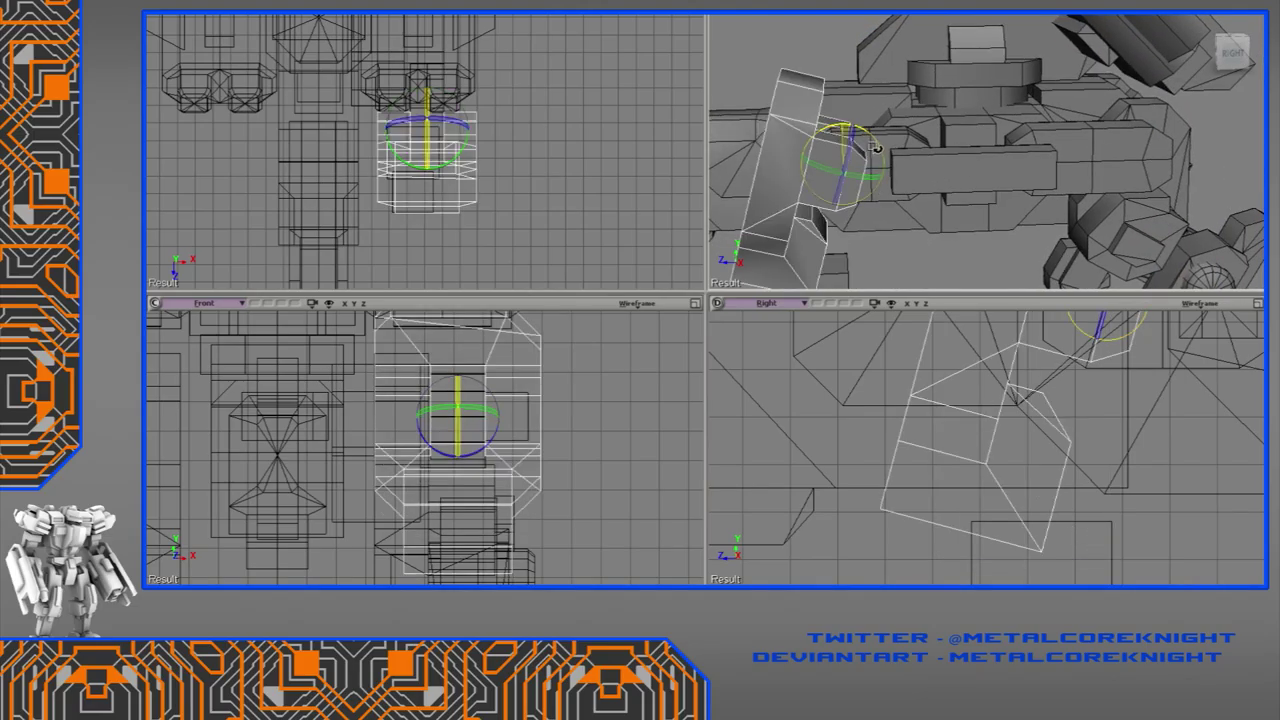
middle_click_drag(876, 147, 823, 178)
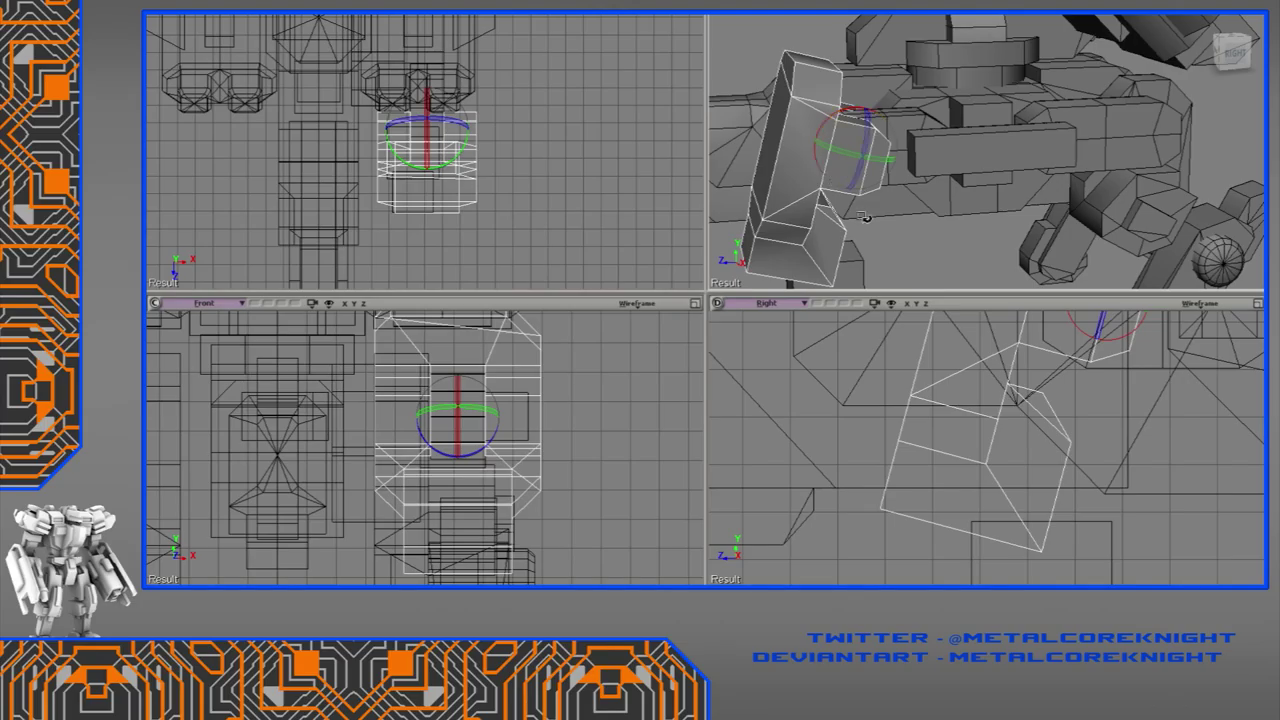
key("ctrl+z")
Step: Cut an edge down each side of the lower block from the armour's lower back corner to the block's bottom edge
middle_click_drag(865, 217, 1009, 109)
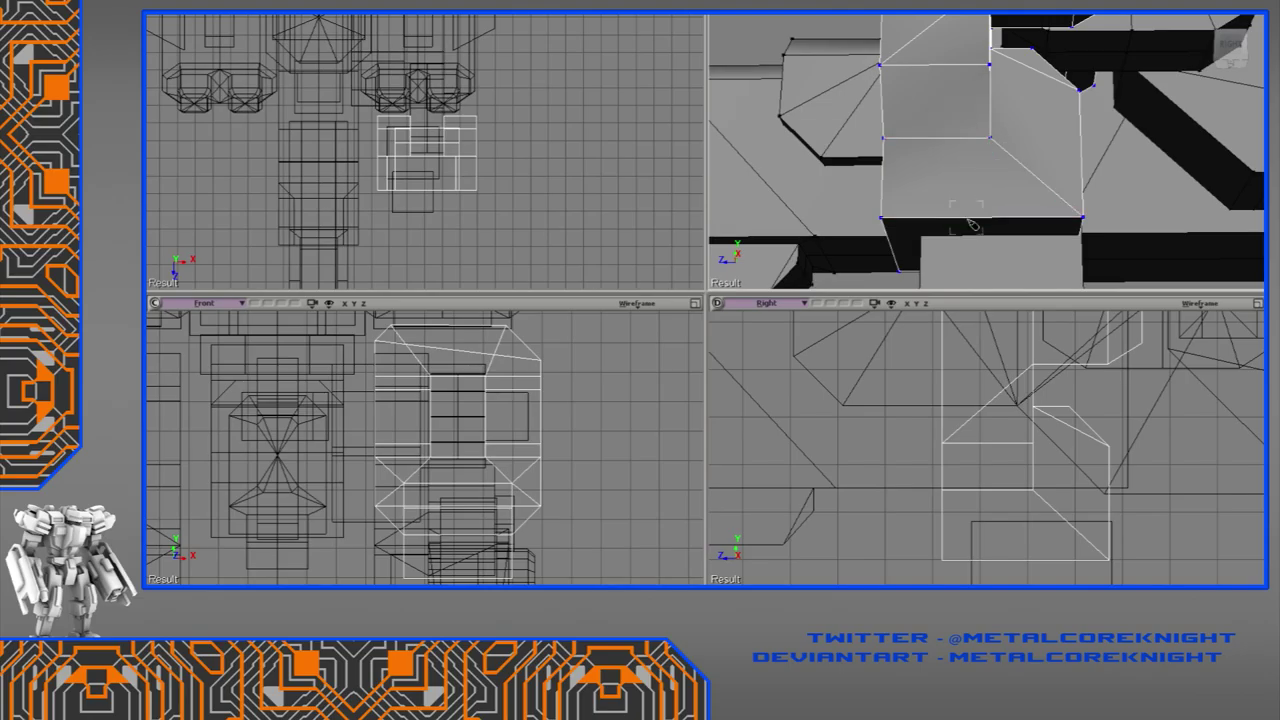
middle_click_drag(985, 226, 1066, 191)
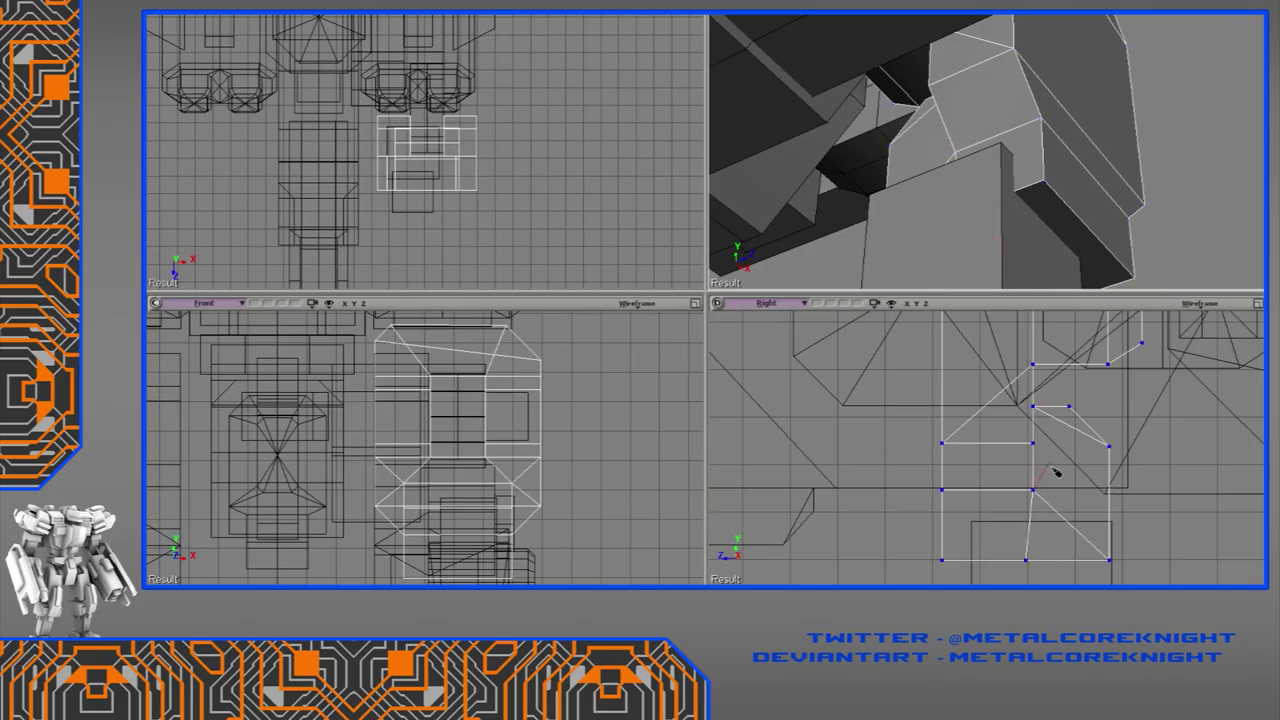
scroll(1018, 410, "down", 2)
Step: Move the lower block's front and middle bottom points backward and down so its front slopes toward the rear
key("t")
left_click_drag(1007, 489, 750, 583)
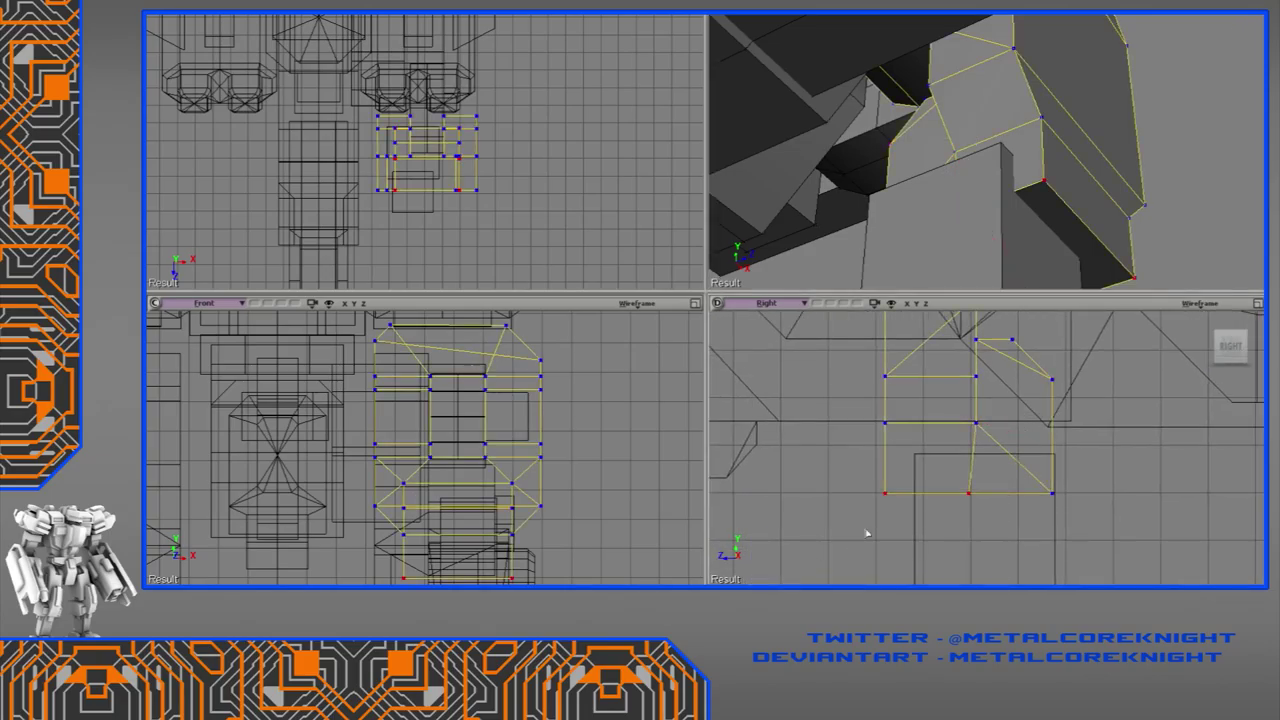
key("v")
left_click_drag(893, 476, 954, 504)
key("o")
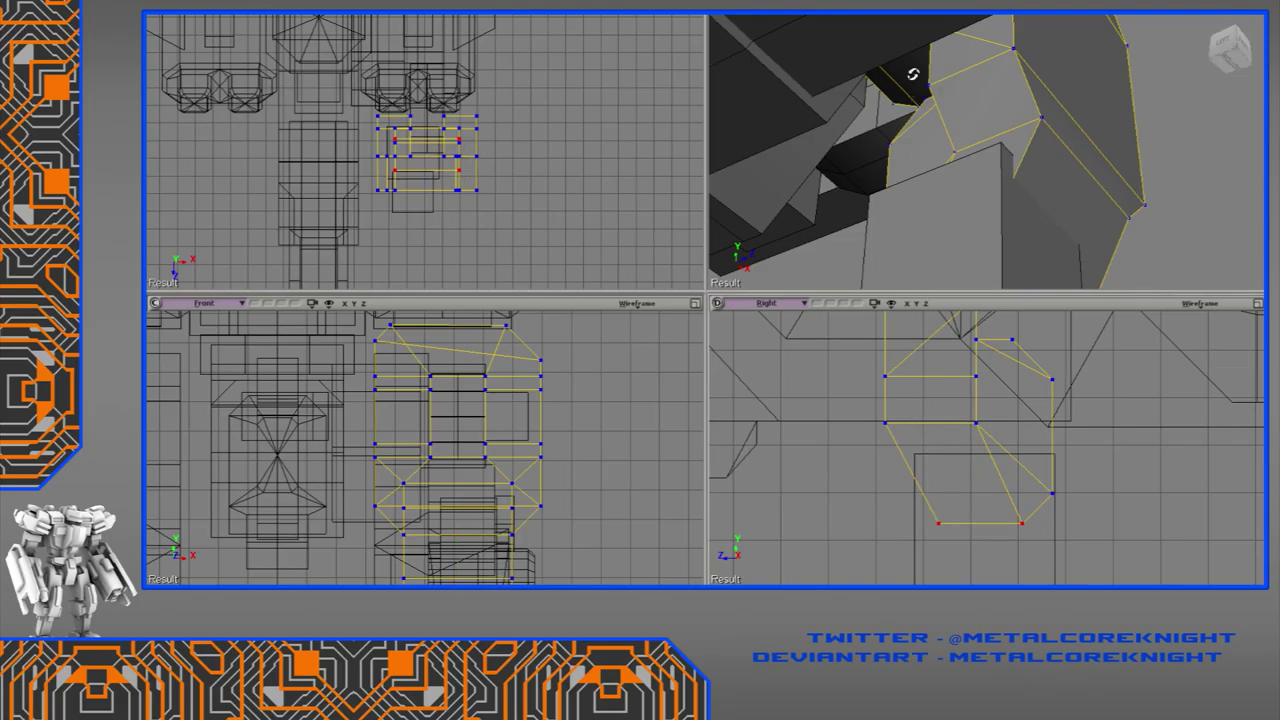
left_click_drag(912, 74, 915, 98)
middle_click_drag(914, 97, 823, 138)
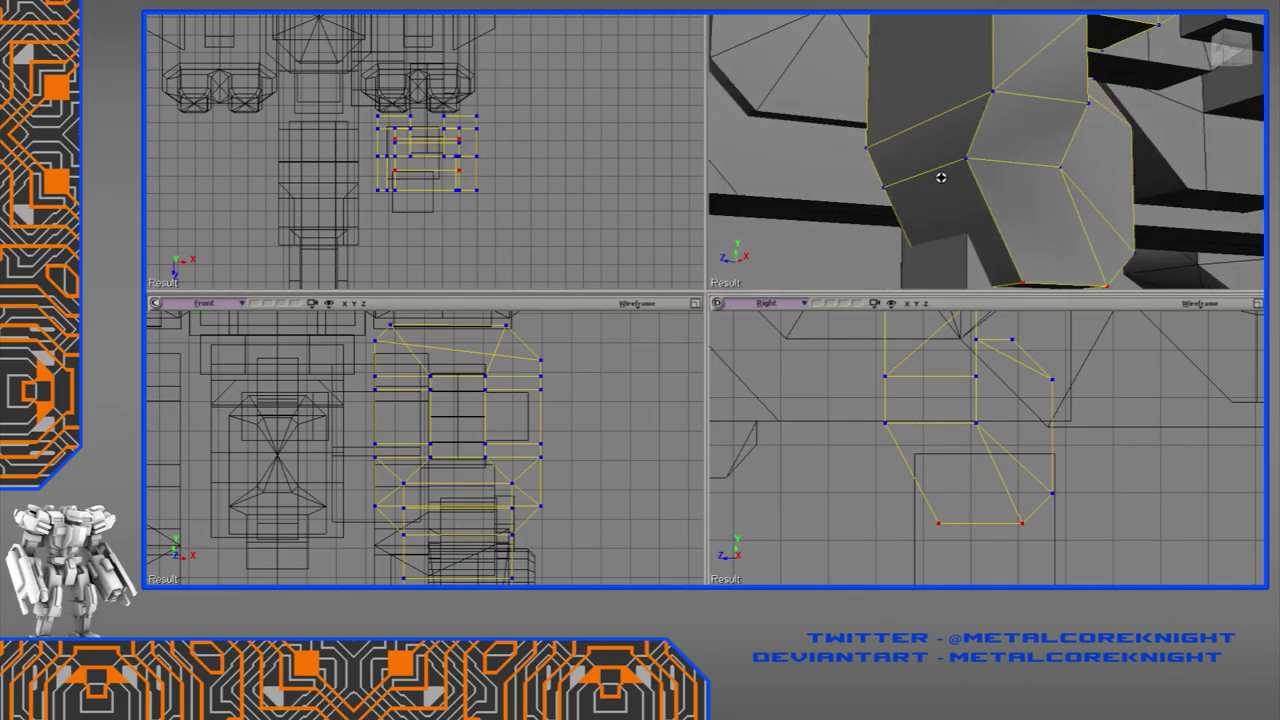
Step: Delete the sloping front face and the adjoining side faces of the lower block
key("u")
left_click(1011, 186)
left_click(1026, 180, "shift")
middle_click_drag(1011, 186, 1044, 150)
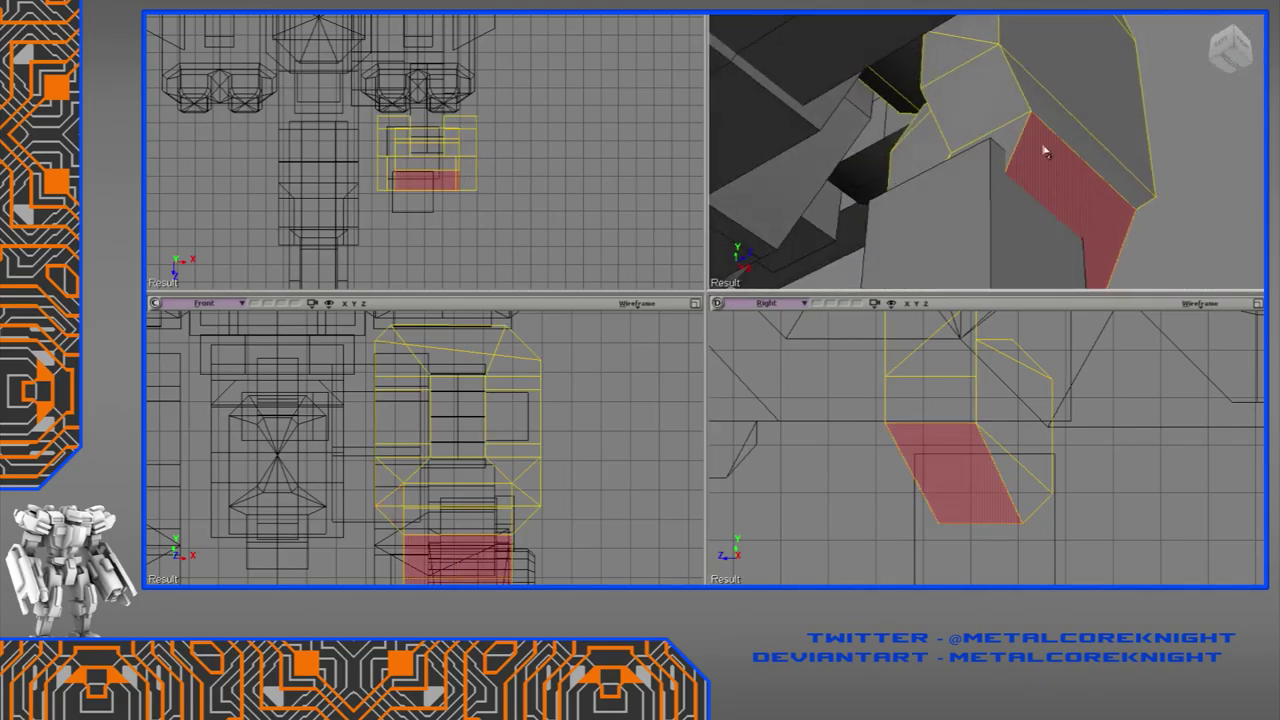
key("Delete")
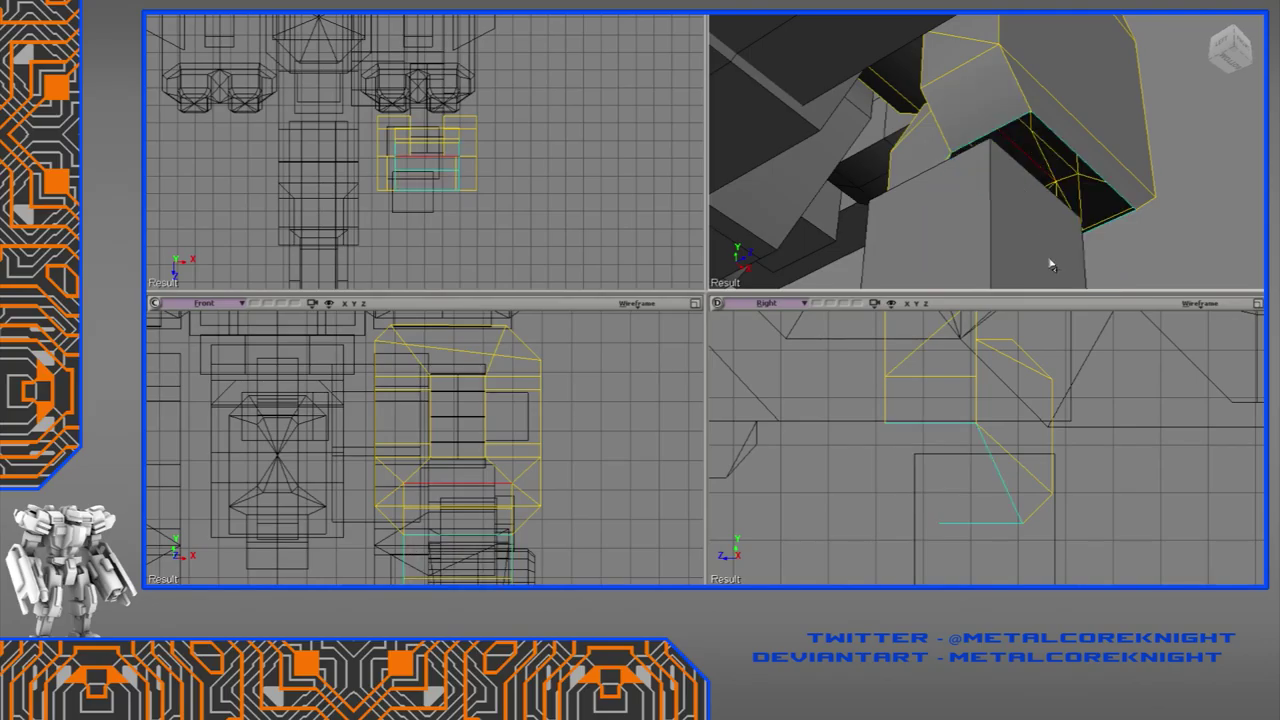
Step: Extrude the front edge of the block's bottom face forward and up to form a sloping face beyond the armour's front
middle_click_drag(960, 170, 1006, 200)
left_click(988, 197)
key("ctrl+d")
key("v")
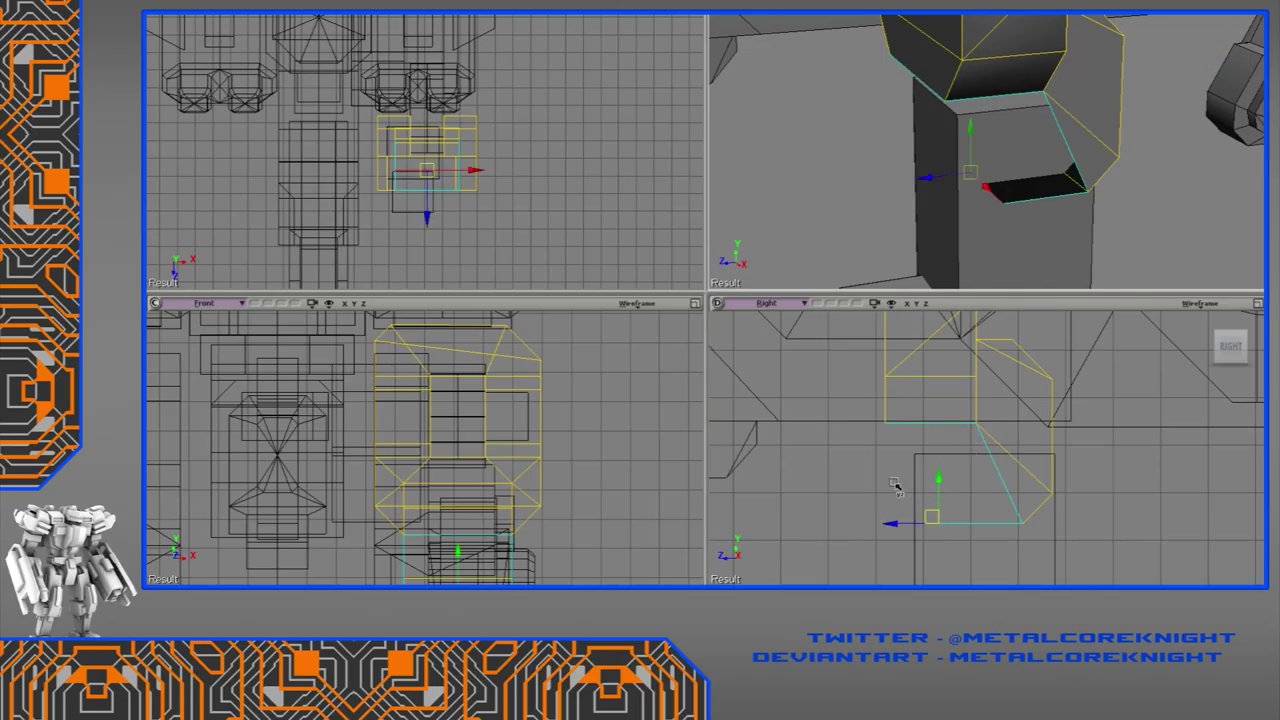
left_click_drag(894, 485, 840, 431)
left_click_drag(896, 476, 834, 425)
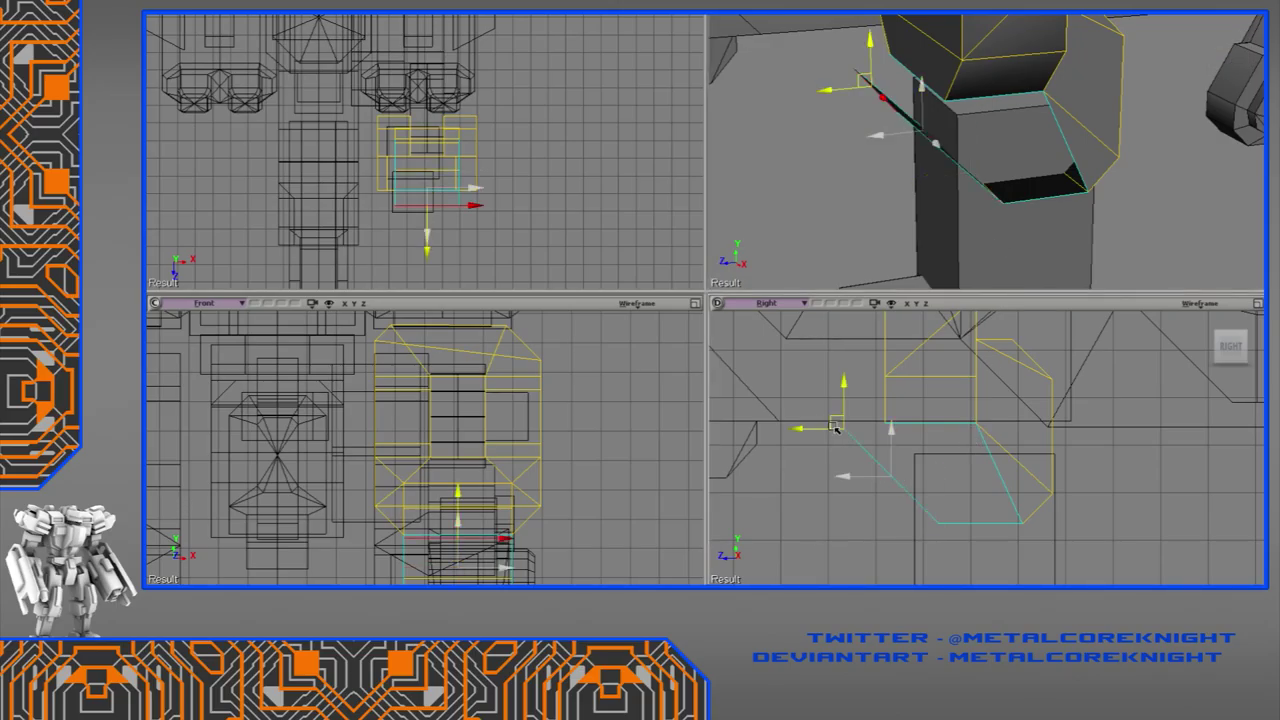
Step: Cut an edge across the block's extruded sloping face, directly below the armour's lower front edge
left_click(875, 350)
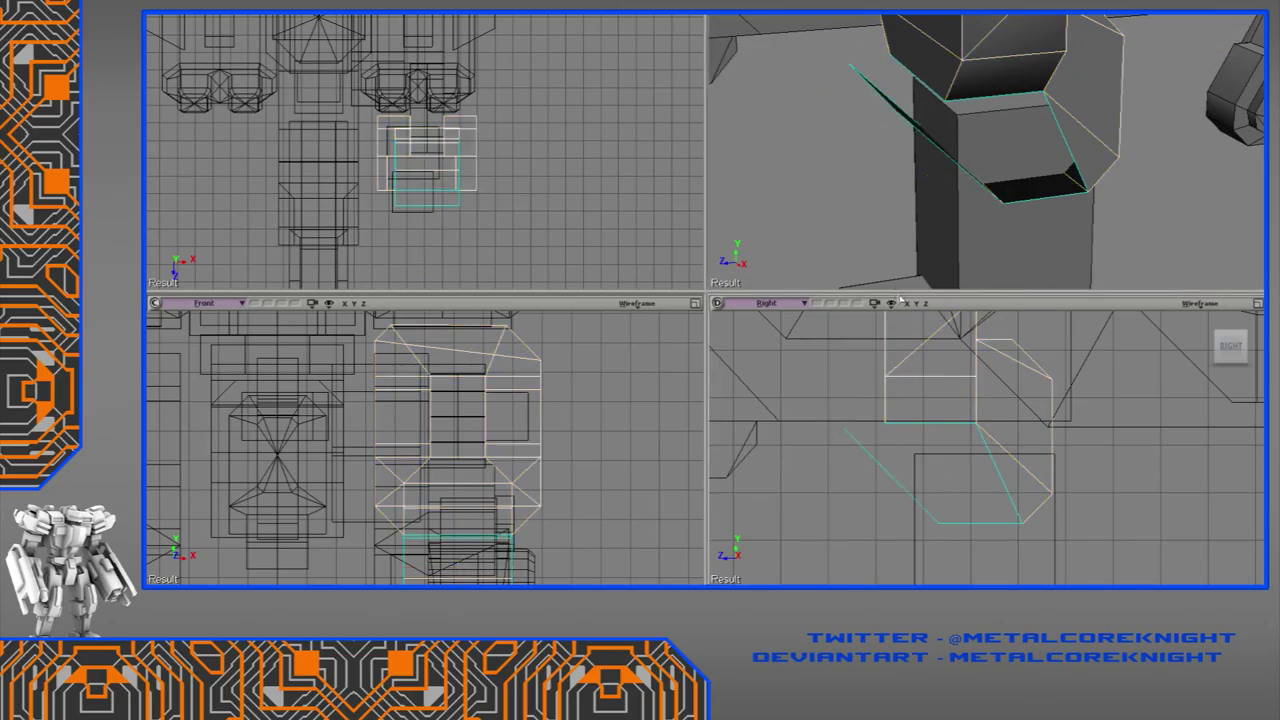
left_click(930, 147)
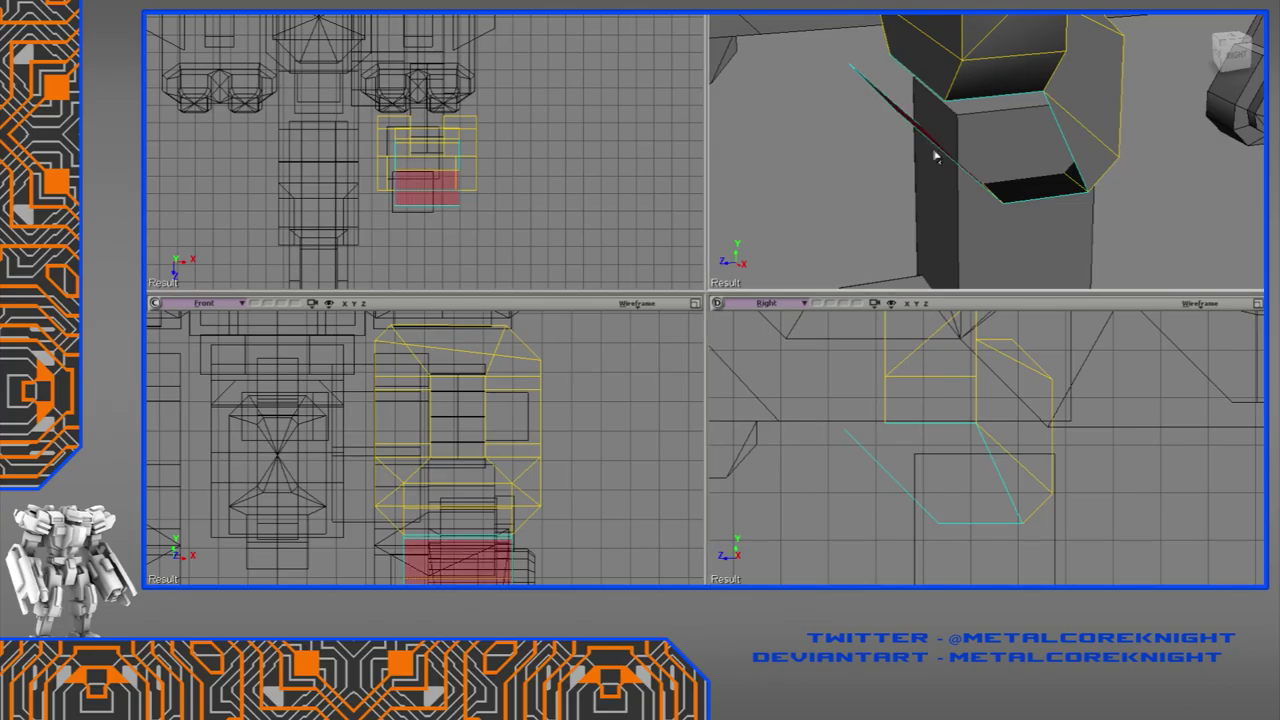
left_click(886, 432)
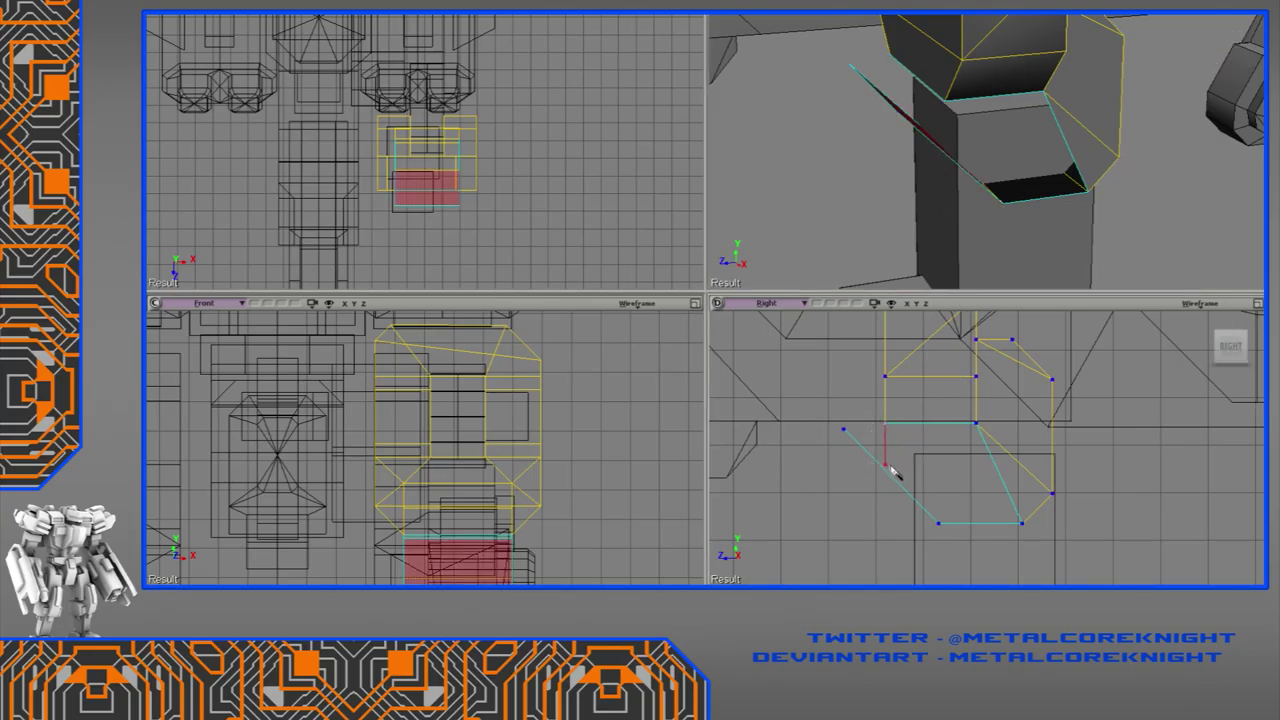
left_click(890, 468)
Step: Weld the sloping face's two protruding tip corners onto the armour's lower front corners to form an upright front face
key("m")
right_click_drag(929, 266, 958, 138)
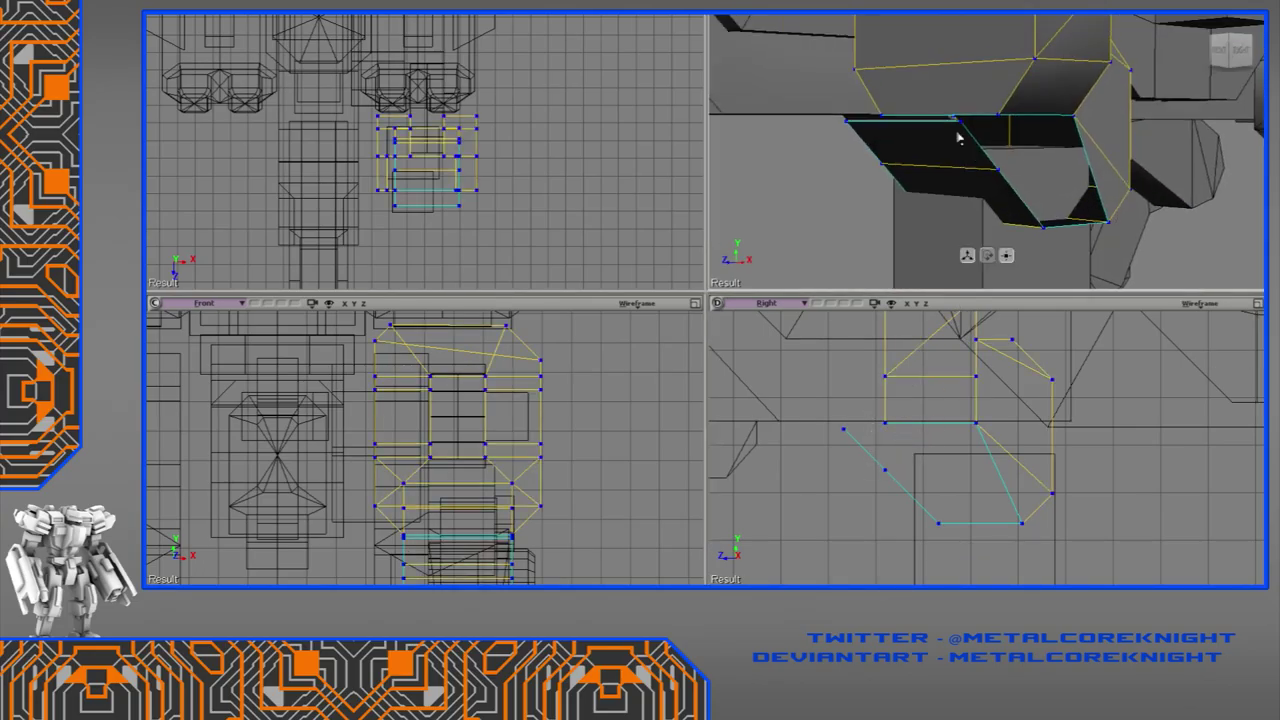
left_click_drag(958, 126, 998, 117)
right_click_drag(994, 120, 1008, 160)
left_click_drag(860, 141, 879, 128)
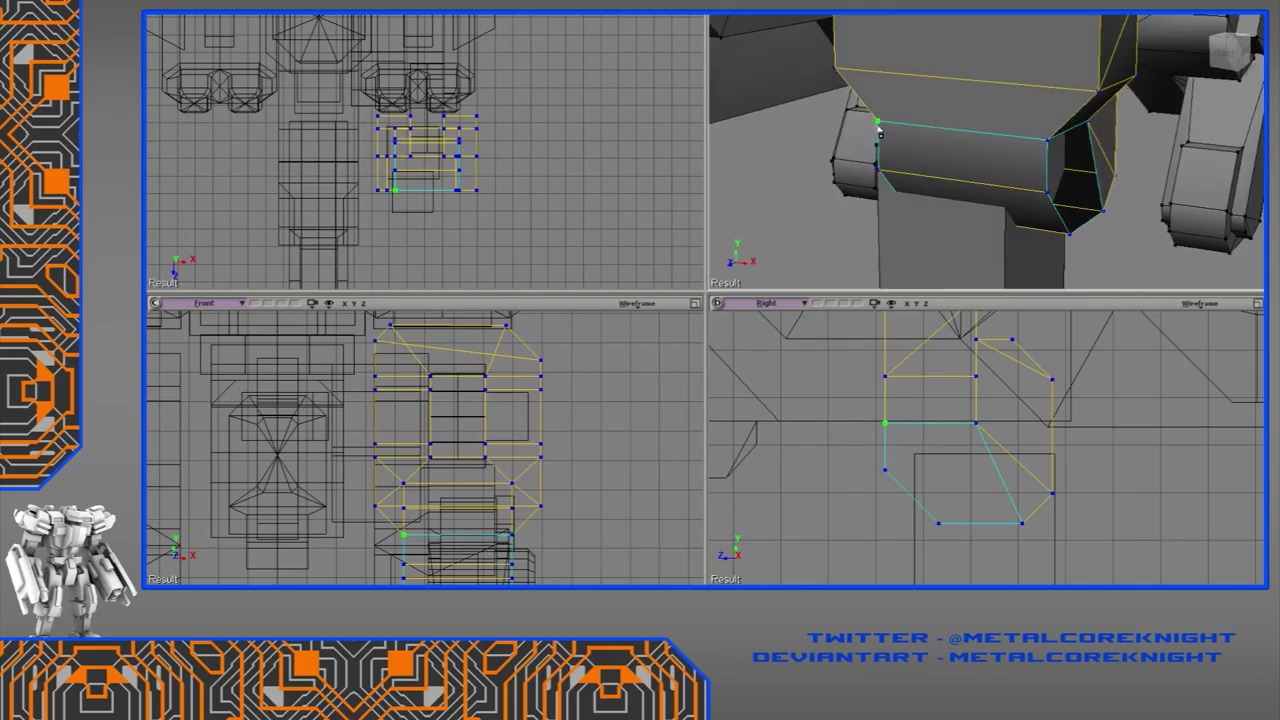
Step: Fill the lower block's open outer side with triangles fanning out from the armour's lower back corner
right_click_drag(878, 129, 968, 93)
key("n")
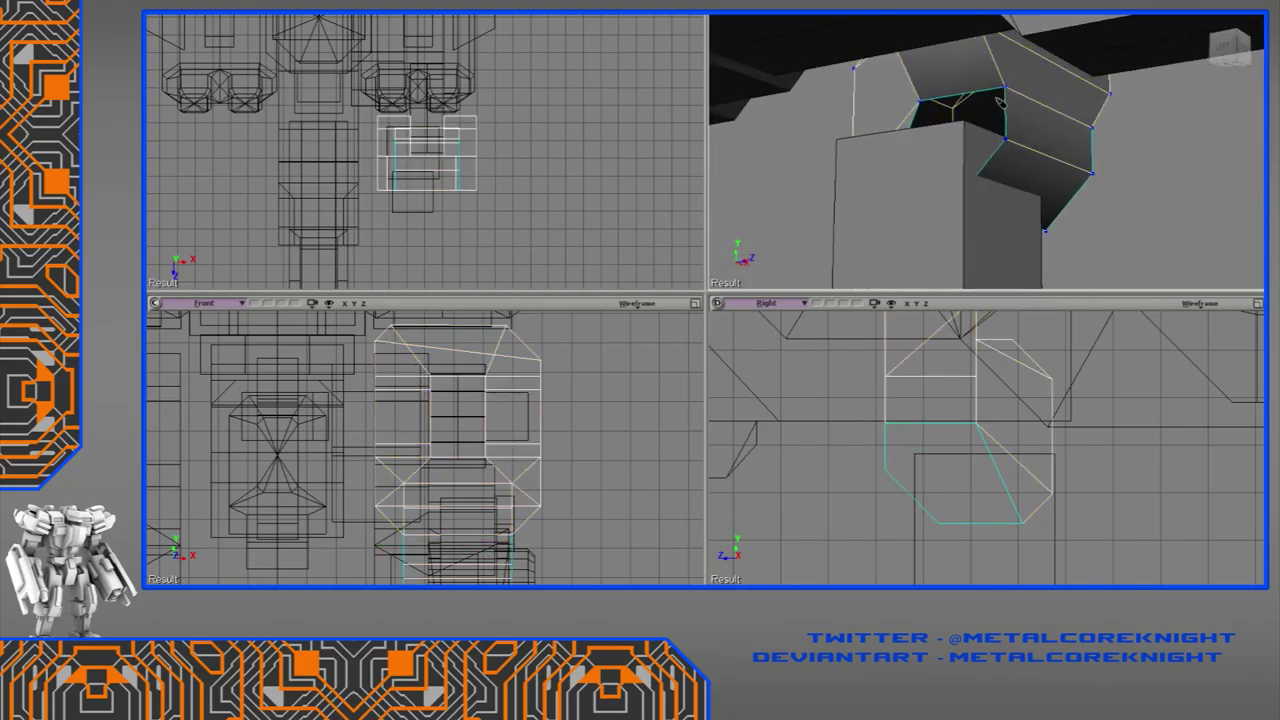
left_click(1008, 120)
left_click_drag(1008, 120, 957, 123, "alt")
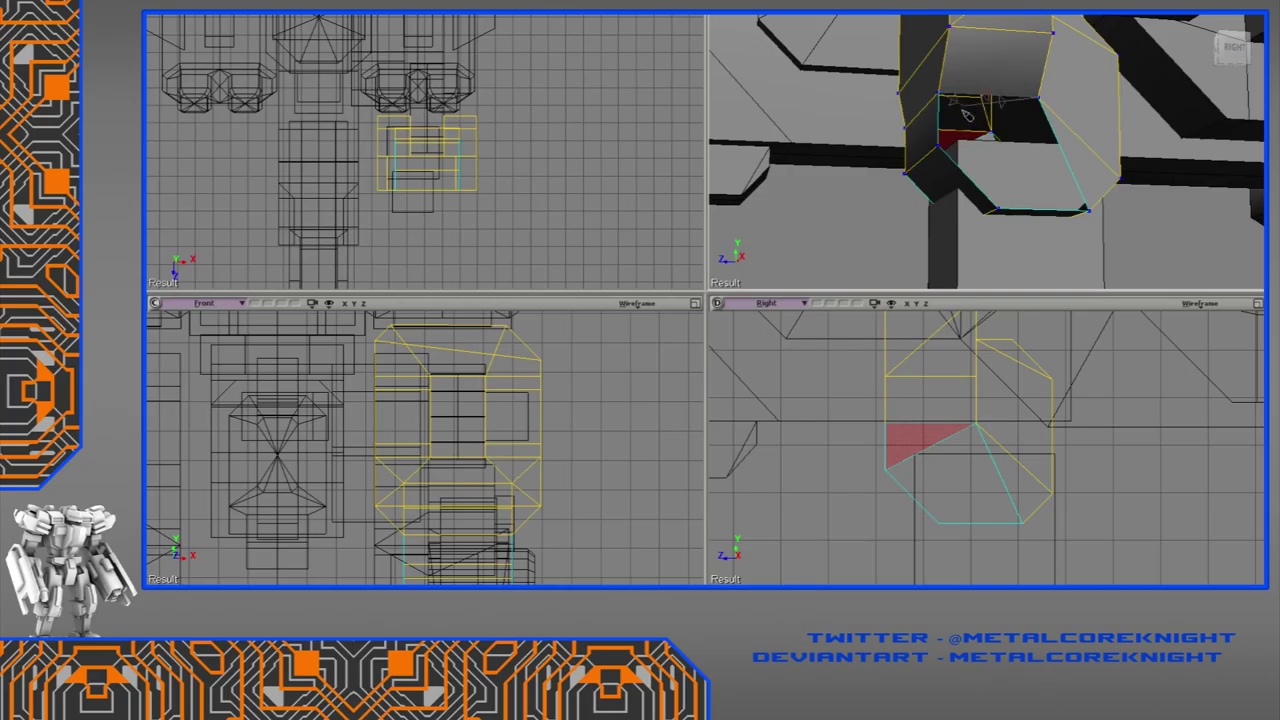
left_click(941, 141)
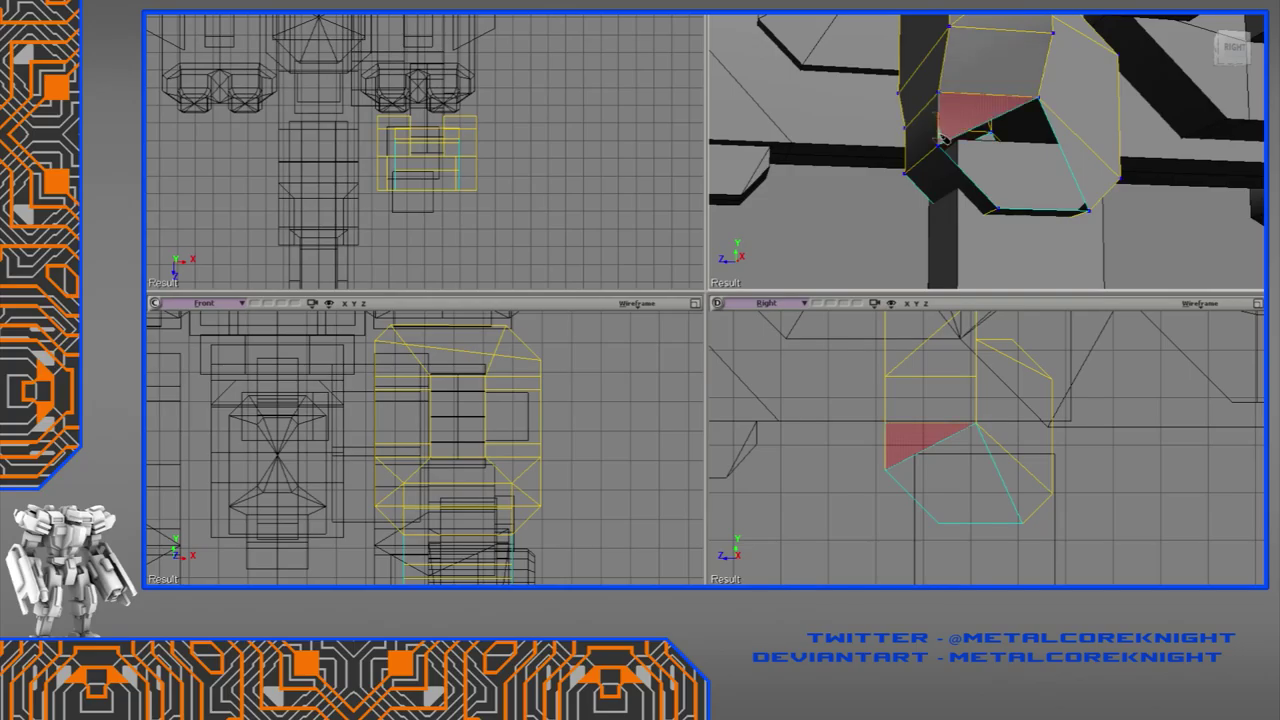
left_click(978, 178)
left_click(1027, 210)
key("ctrl+z")
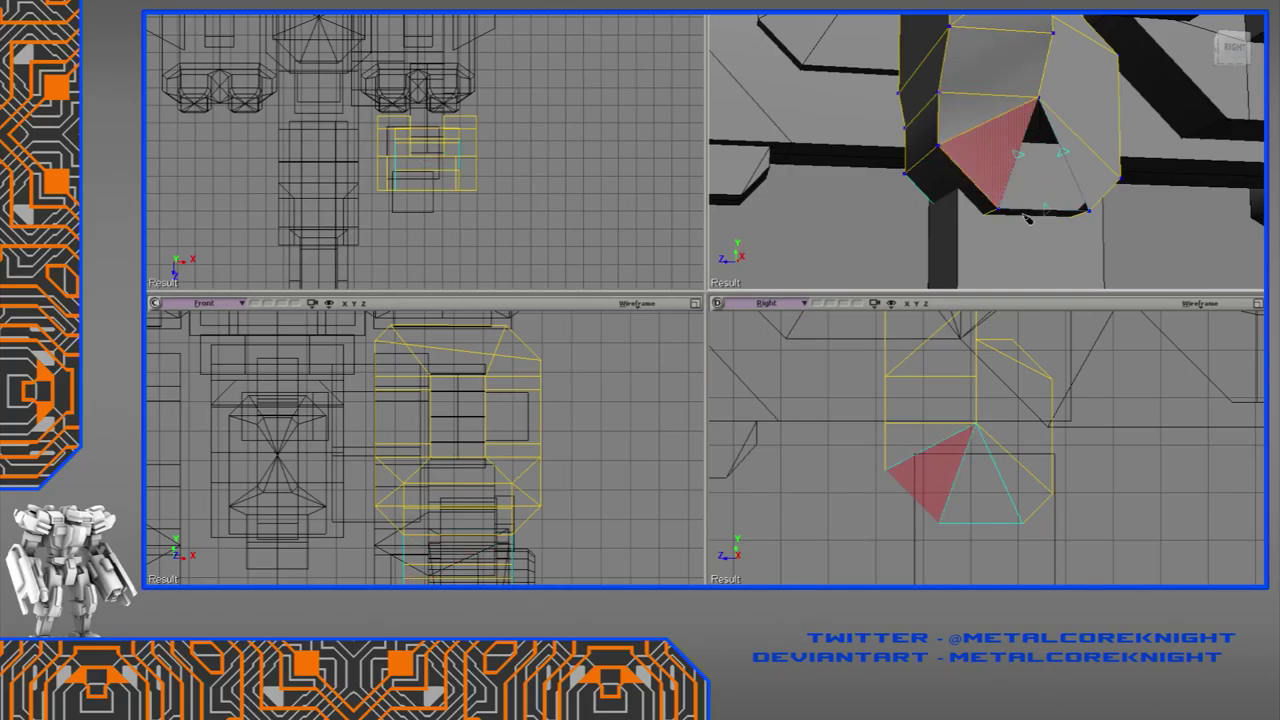
left_click(1028, 214)
Step: Close the remaining opening on the lower block's inner side with matching fanned triangles
left_click_drag(1006, 191, 1137, 147, "alt")
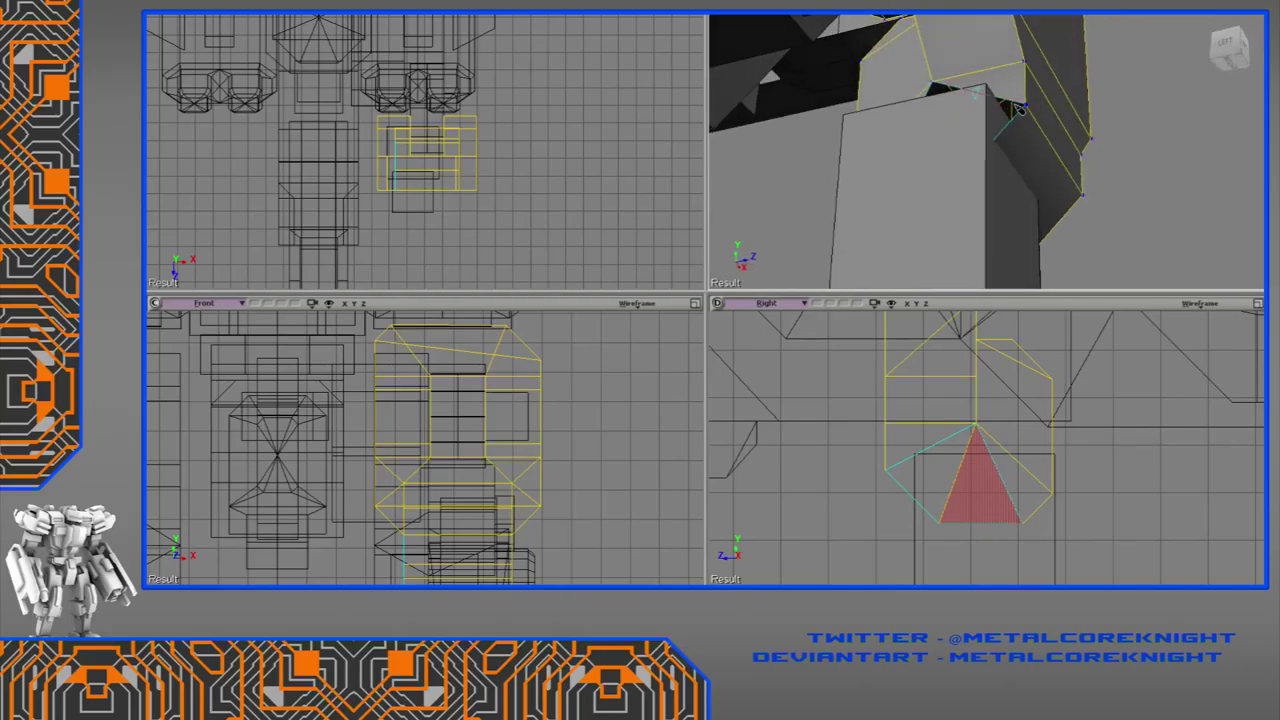
left_click(1014, 134)
left_click(1014, 134)
left_click(897, 118)
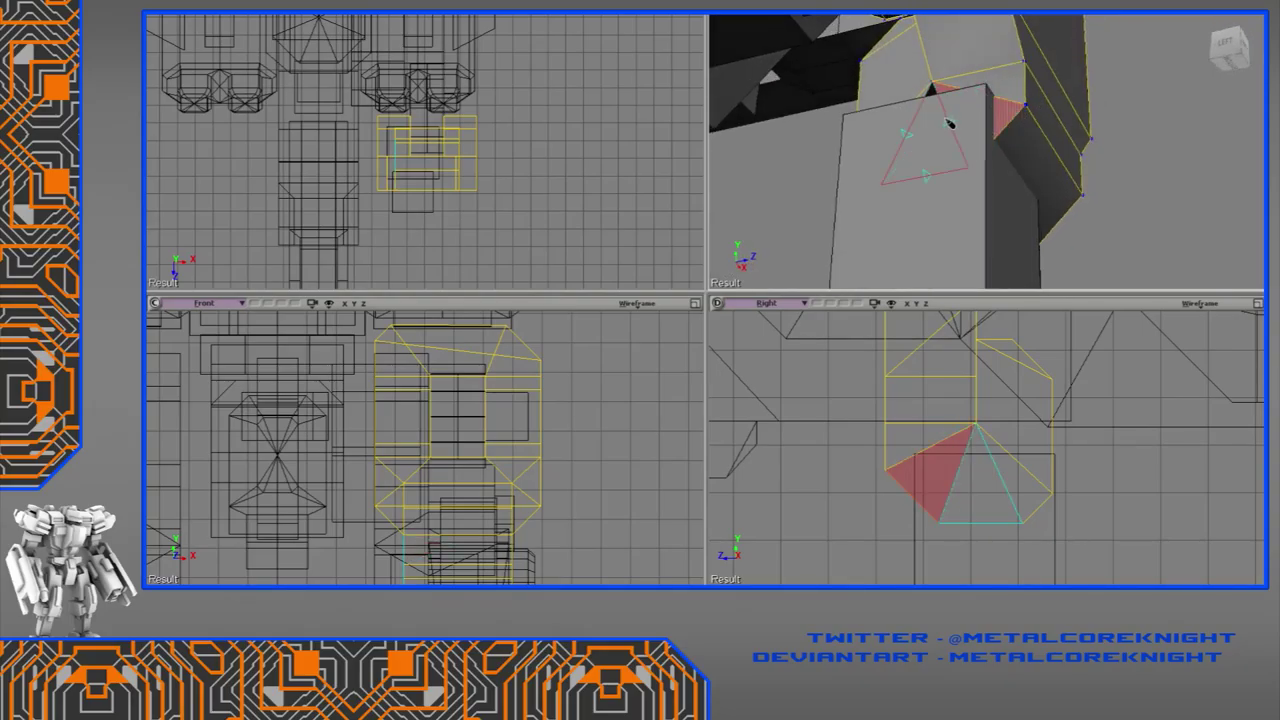
left_click(938, 122)
left_click_drag(938, 122, 1063, 171, "alt")
Step: Move the lower leg block and its small front block sideways so they sit centred beneath the armour
key("space")
left_click(980, 226)
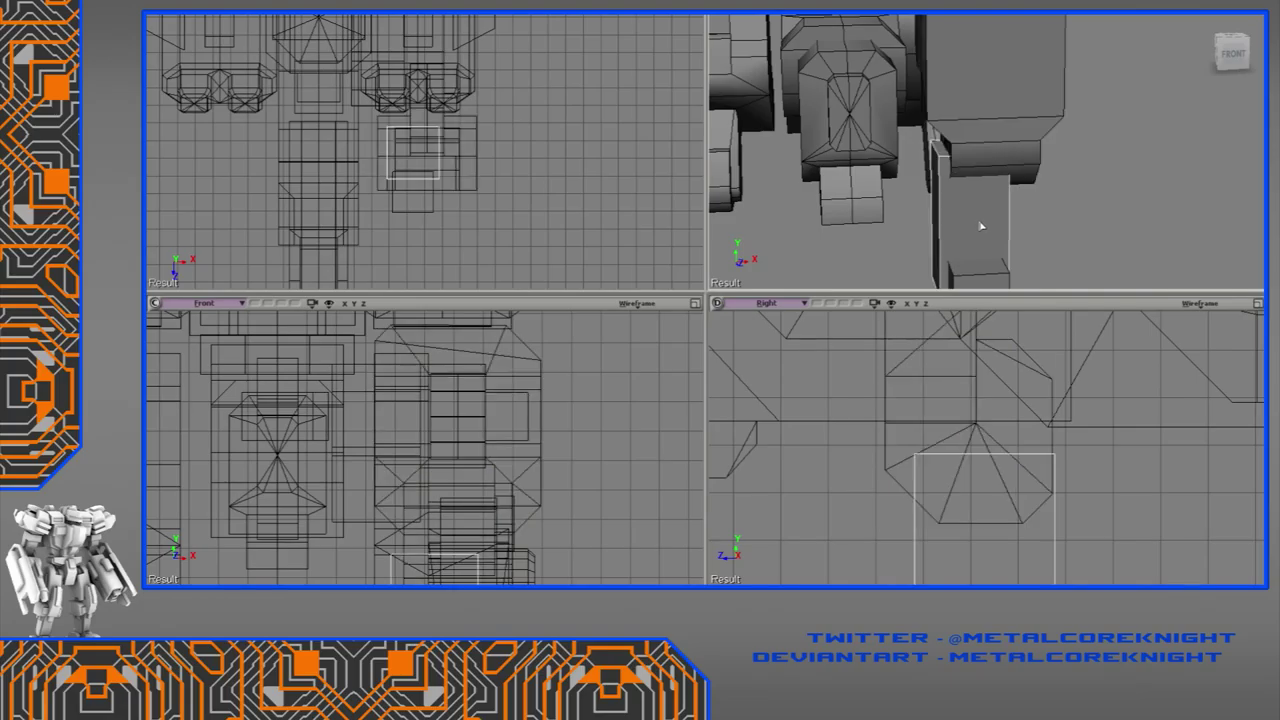
key("w")
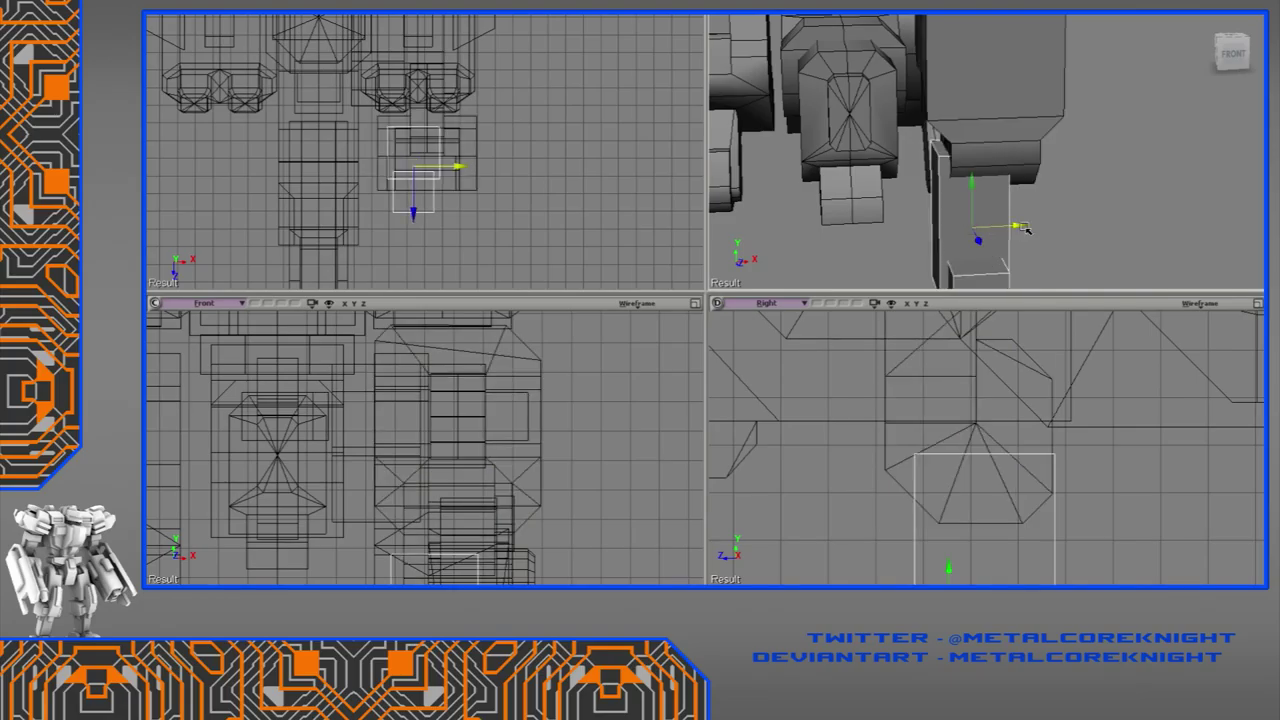
left_click_drag(1018, 226, 1040, 224)
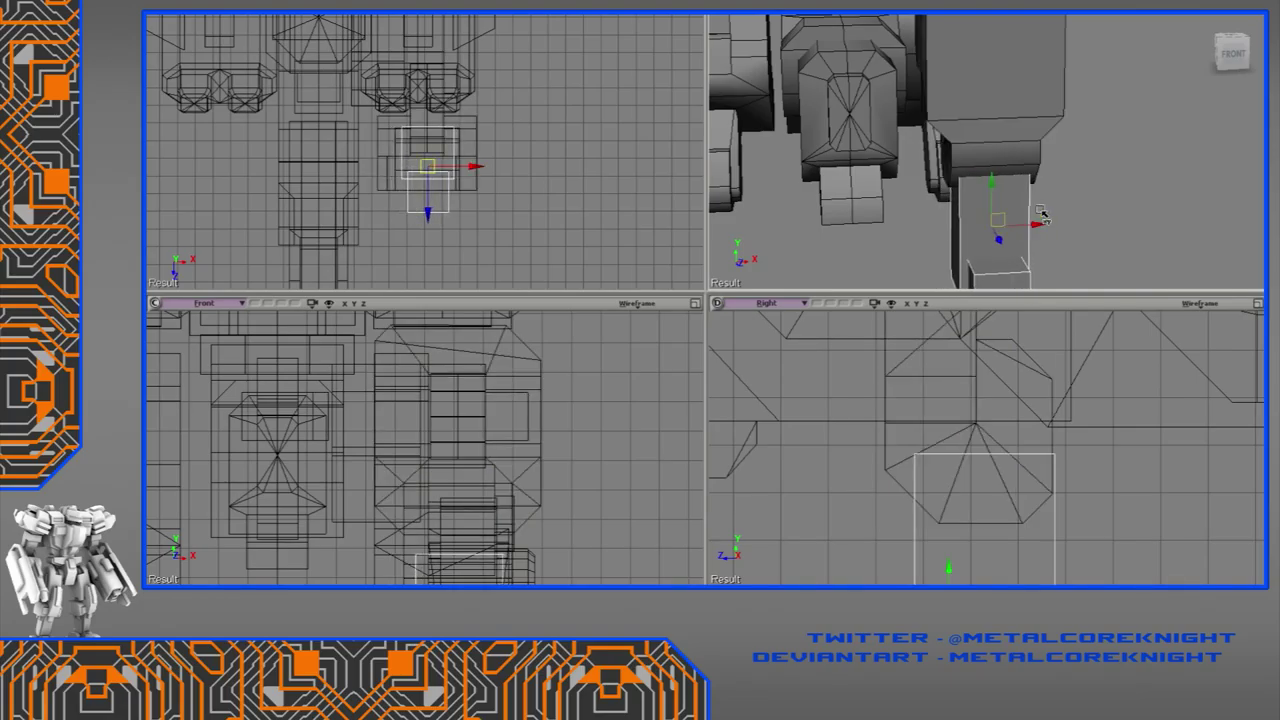
left_click(1100, 196)
middle_click_drag(1101, 196, 1006, 136)
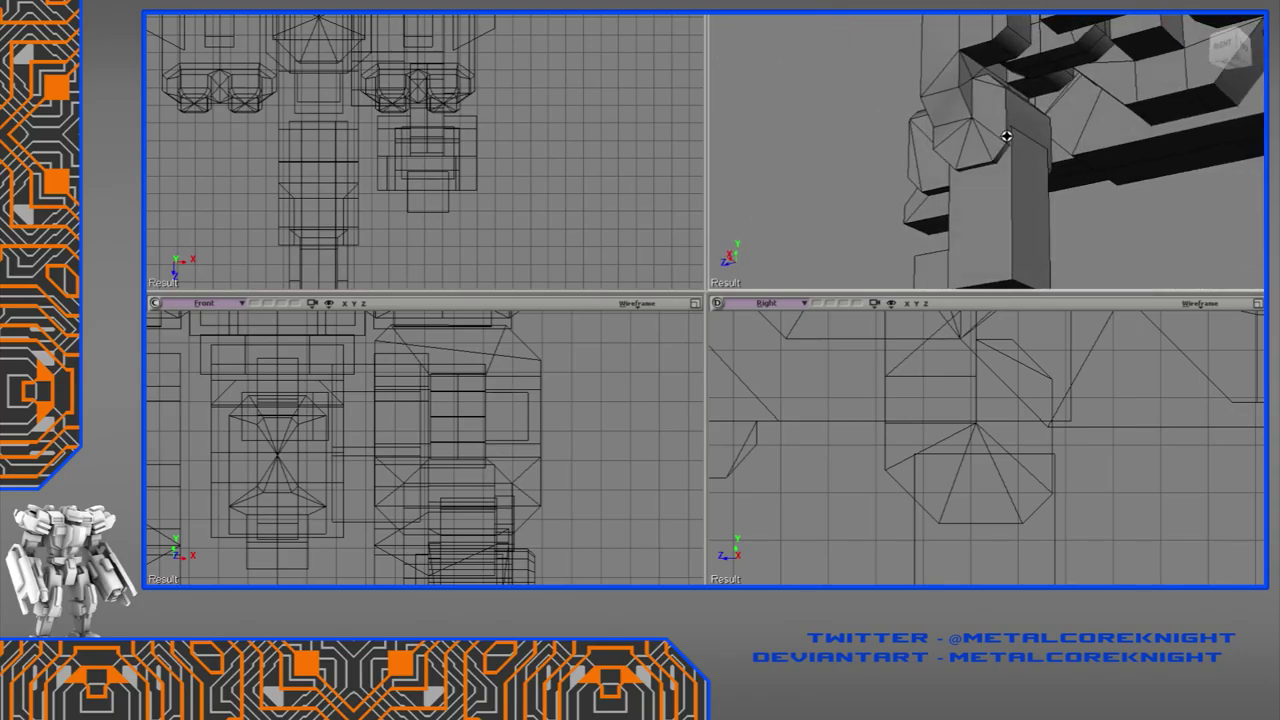
middle_click_drag(1096, 240, 1029, 184)
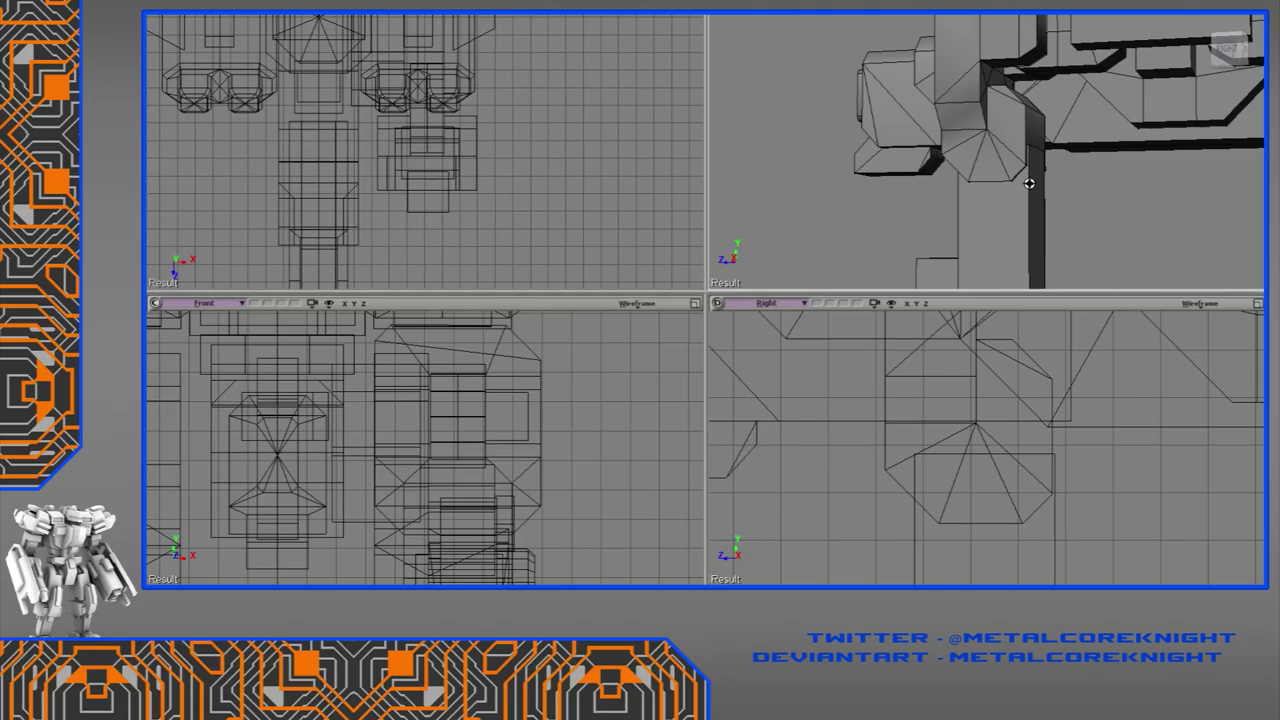
middle_click_drag(1043, 190, 1084, 237)
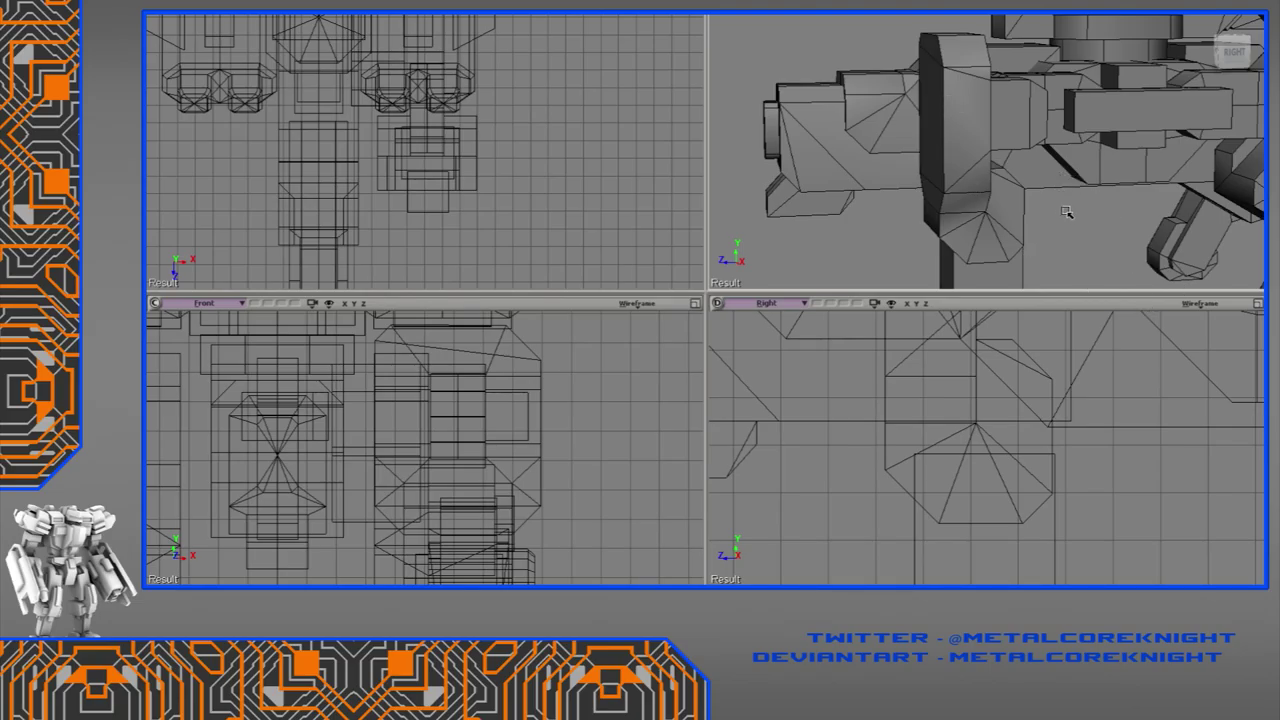
middle_click_drag(1049, 228, 1092, 147)
Step: Inset the lower block's rear, bottom and front sloping faces by narrowing them across the block's width
left_click(964, 193)
middle_click_drag(964, 193, 858, 212)
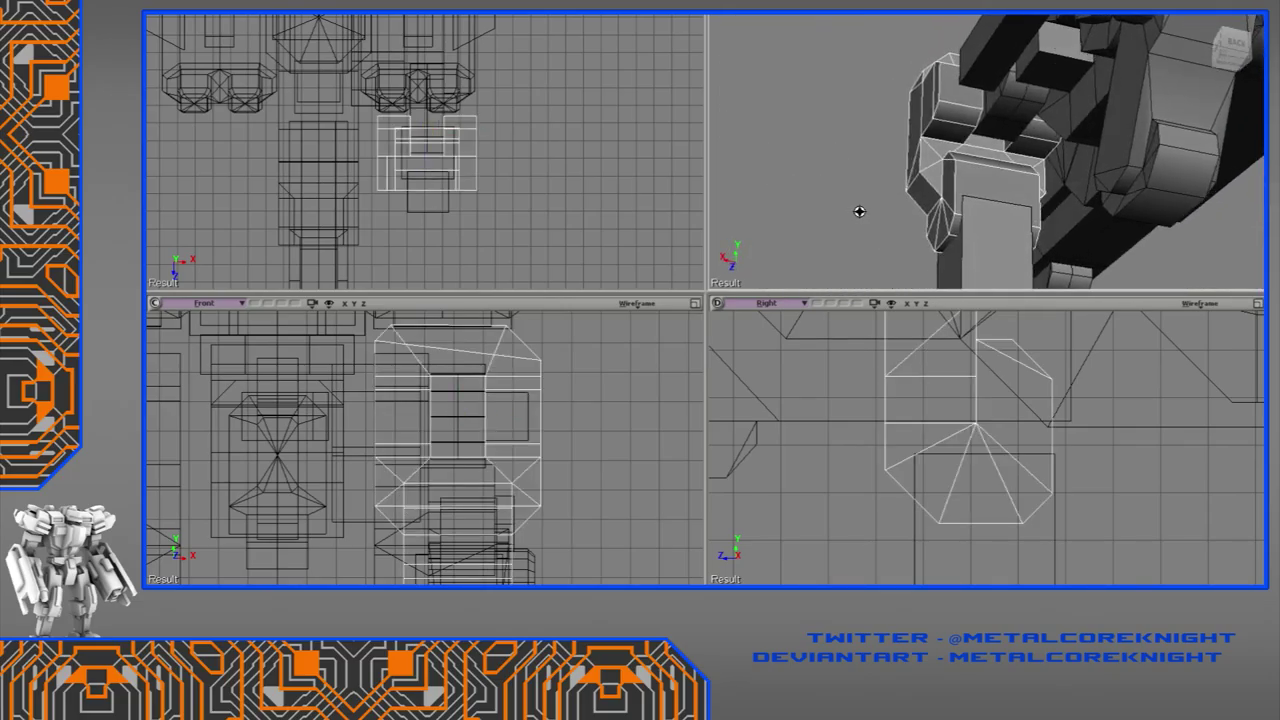
key("u")
left_click_drag(970, 242, 950, 244)
middle_click_drag(950, 244, 1052, 218)
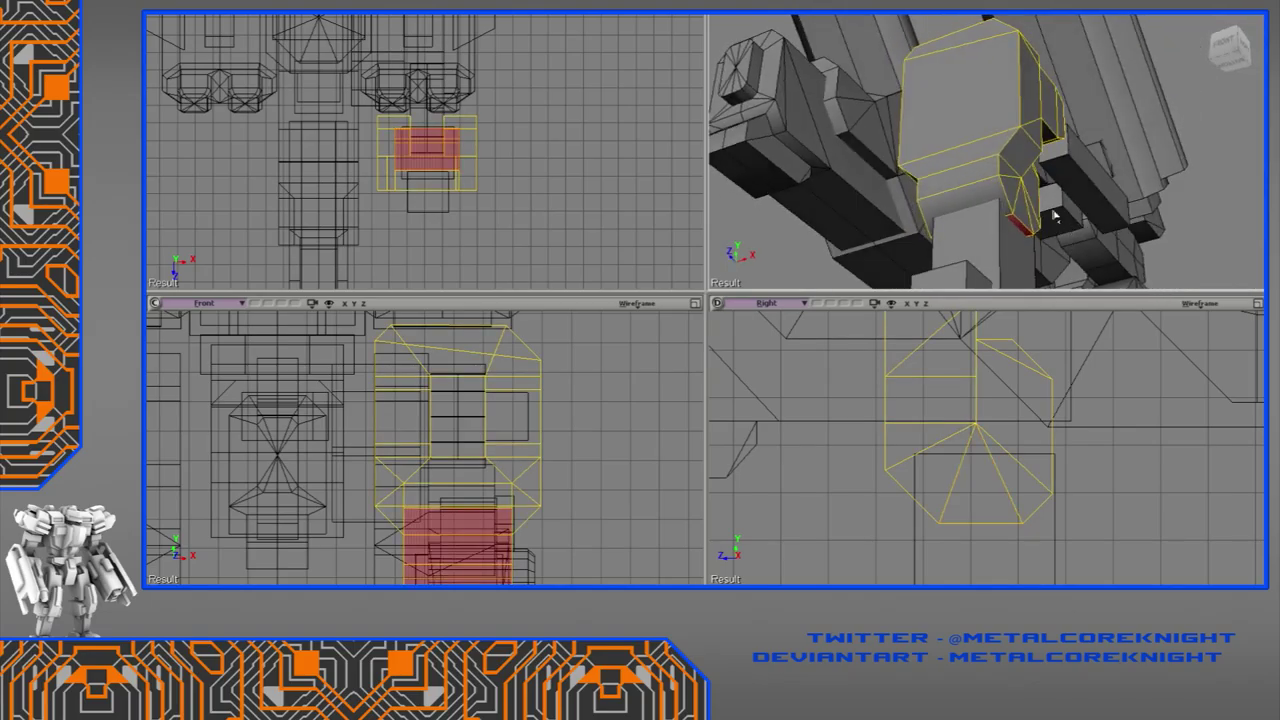
left_click(989, 194, "shift")
left_click(984, 180, "shift")
middle_click_drag(985, 183, 1021, 186)
key("x")
left_click_drag(1031, 194, 996, 198)
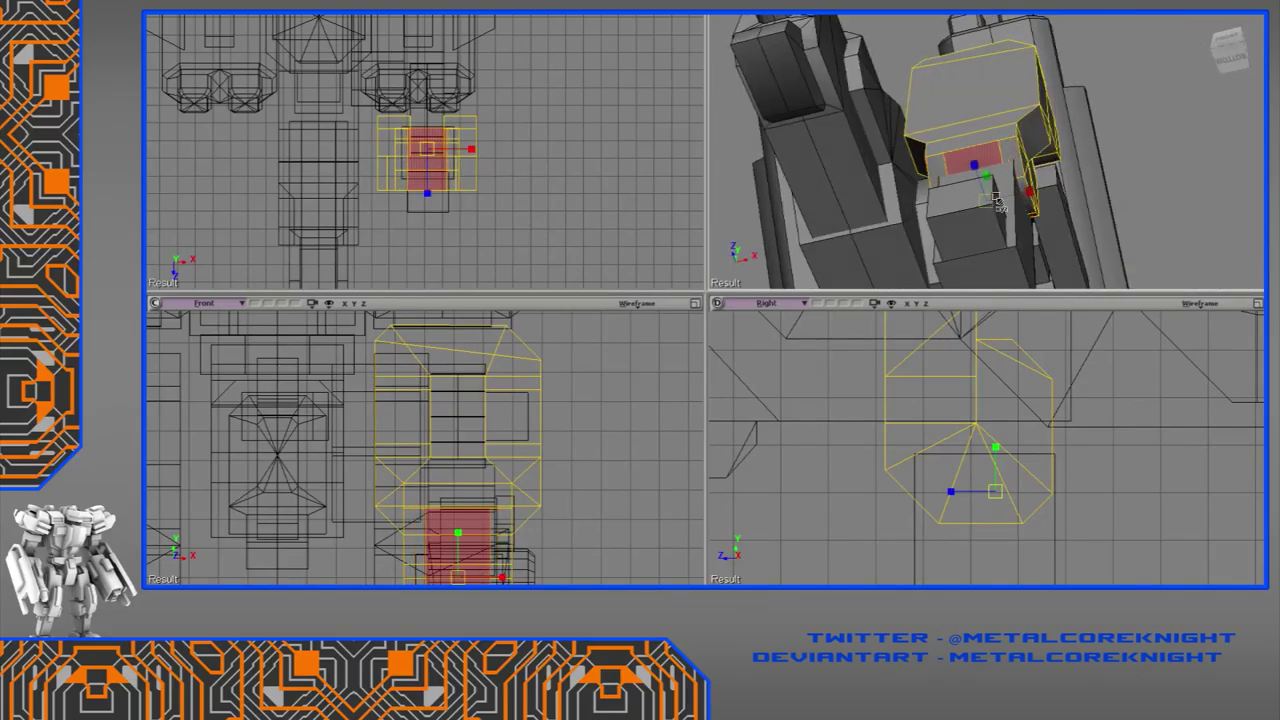
Step: Move the two points of the inset's front edge back and down along the sloping underside
middle_click_drag(996, 200, 986, 200)
middle_click_drag(986, 486, 1010, 478)
key("t")
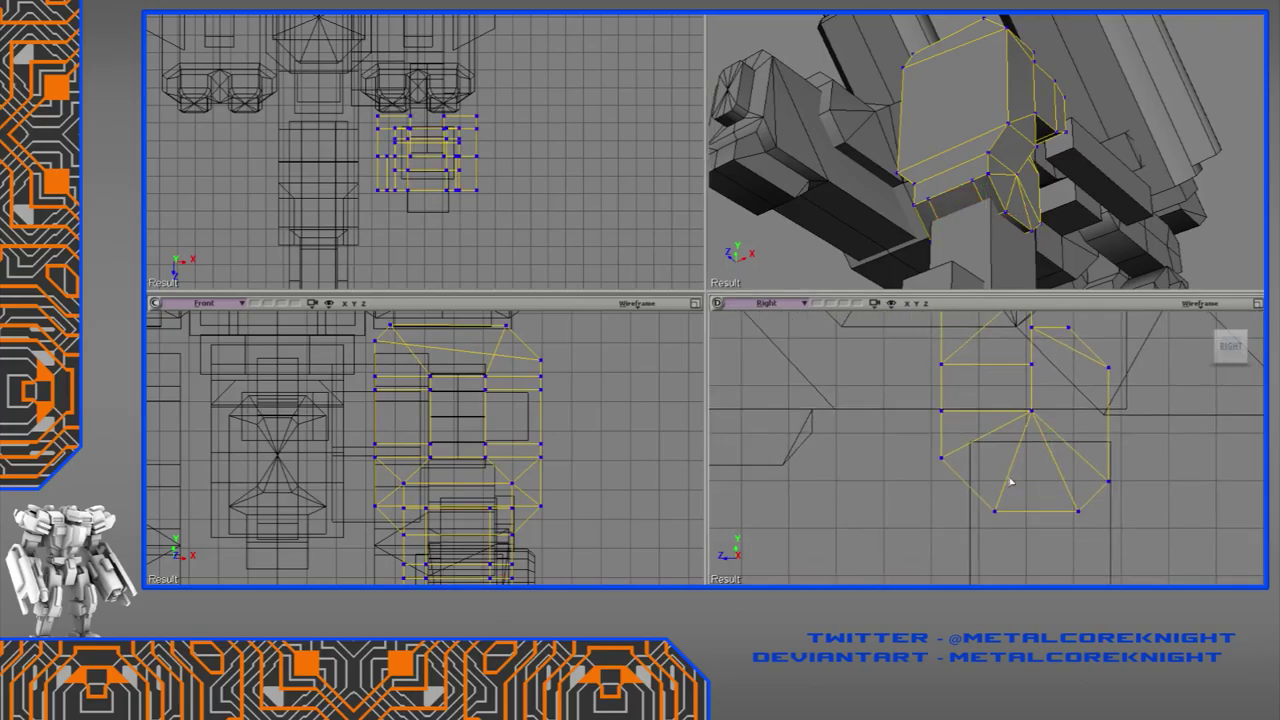
left_click(973, 181)
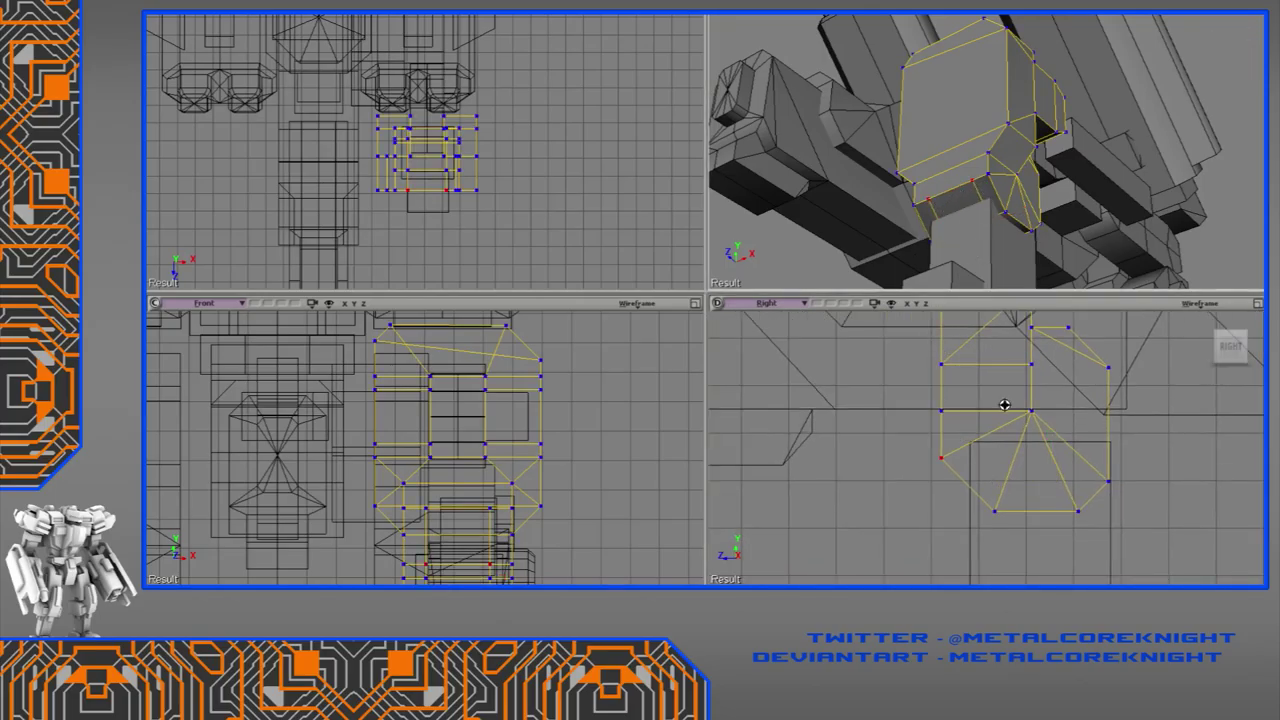
scroll(955, 440, "up", 6)
key("w")
left_click_drag(964, 454, 971, 451)
Step: Lower the two upper rear points of the inset along the block's back face
middle_click_drag(998, 191, 966, 217)
left_click_drag(966, 217, 939, 118, "alt")
left_click(946, 123)
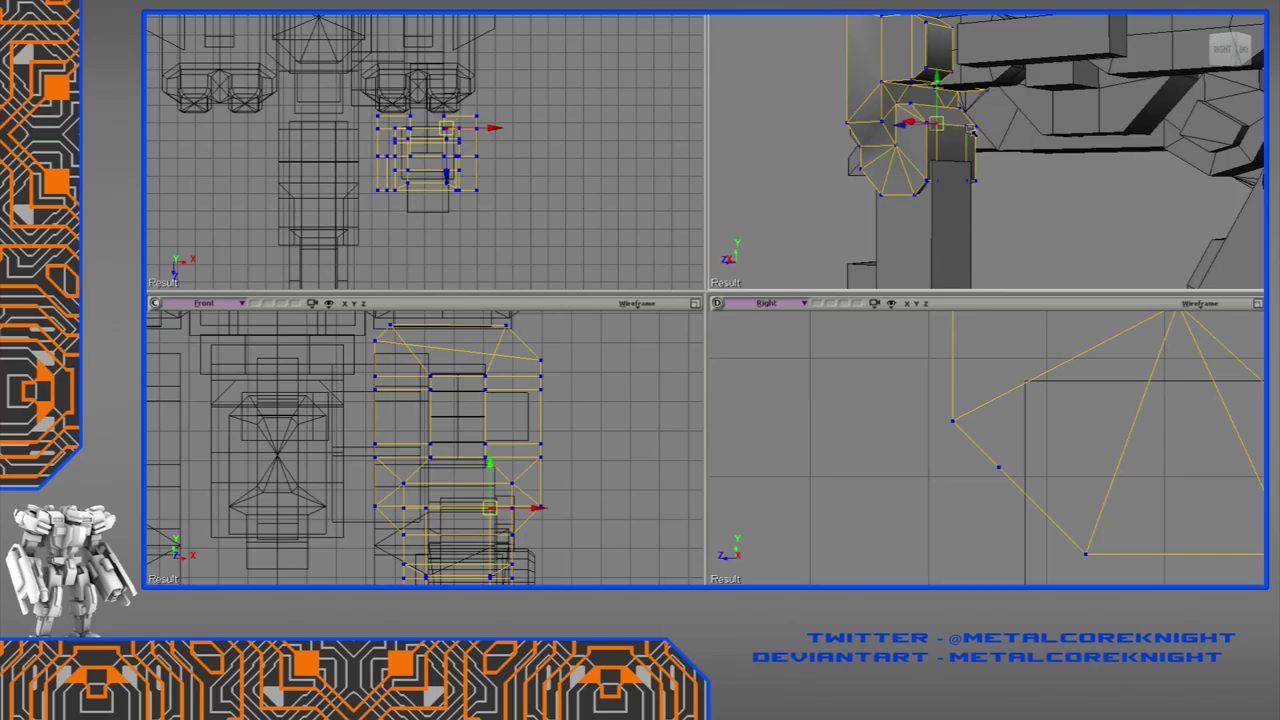
left_click_drag(953, 88, 964, 130)
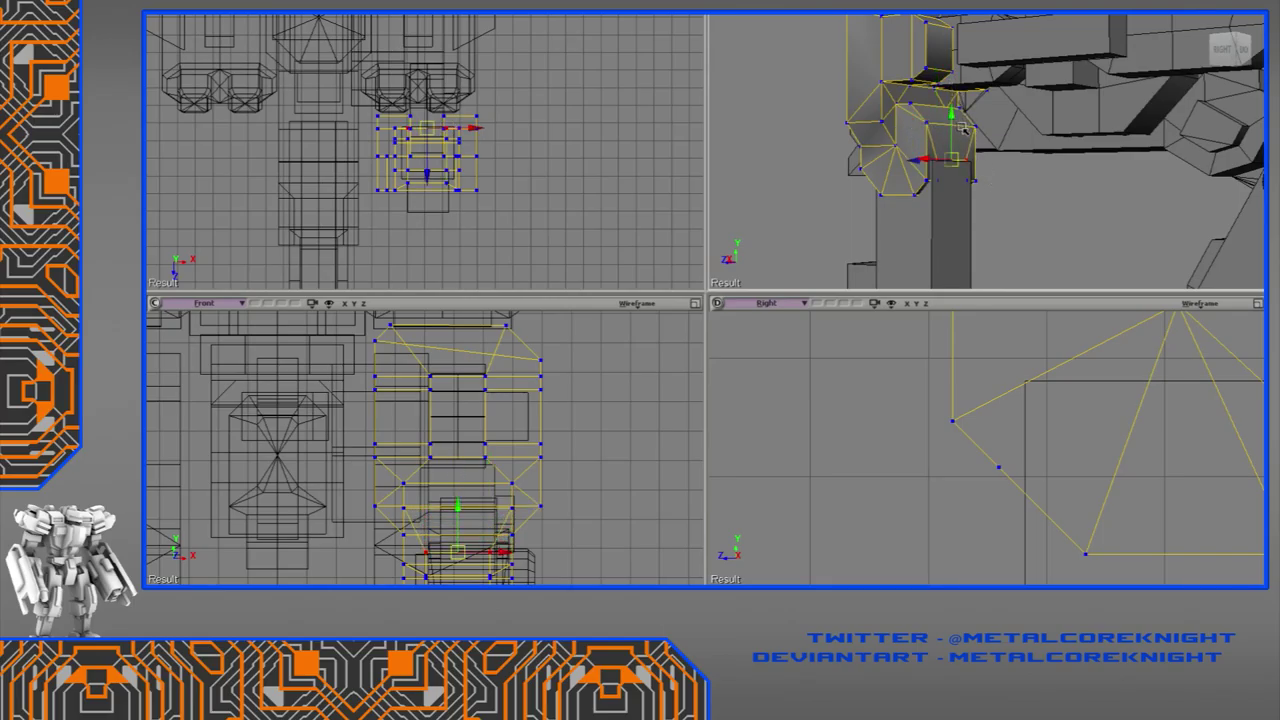
middle_click_drag(956, 130, 1007, 154)
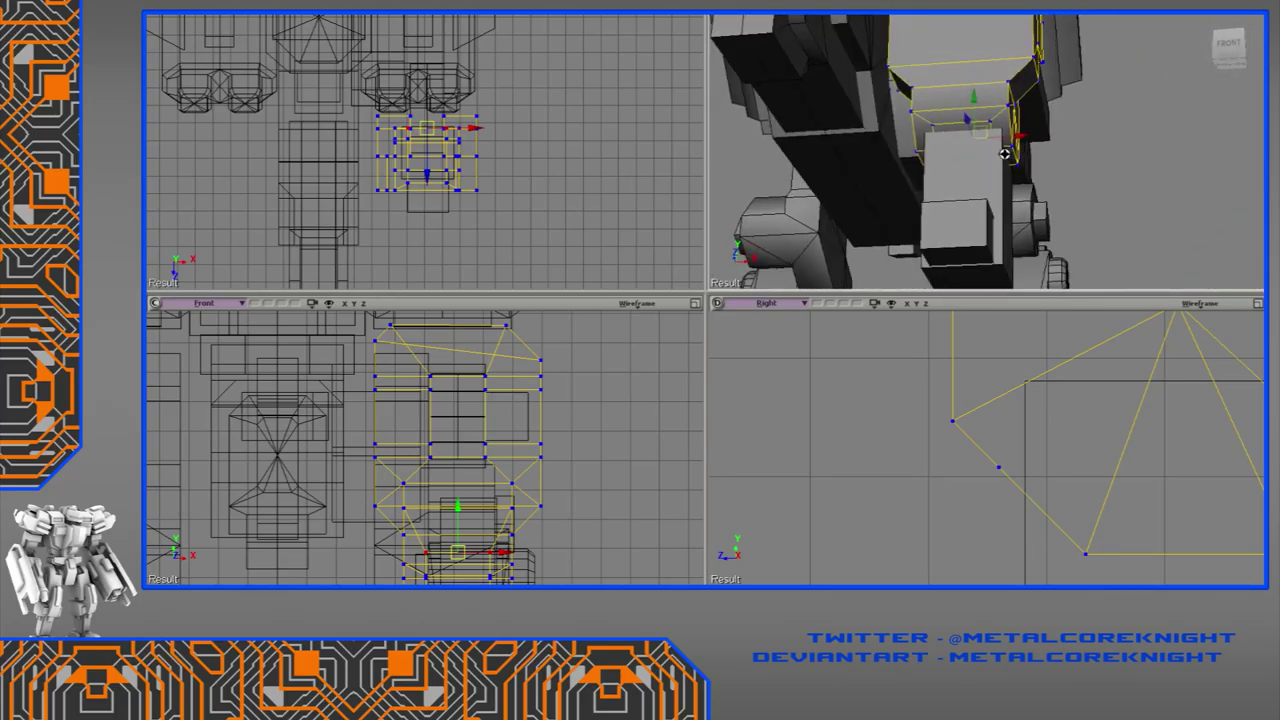
Step: Extrude the inset faces inward and scale them to form a recess in the lower block's underside
key("space")
key("u")
middle_click_drag(977, 111, 940, 209)
scroll(1030, 415, "down", 5)
middle_click_drag(1030, 415, 942, 428)
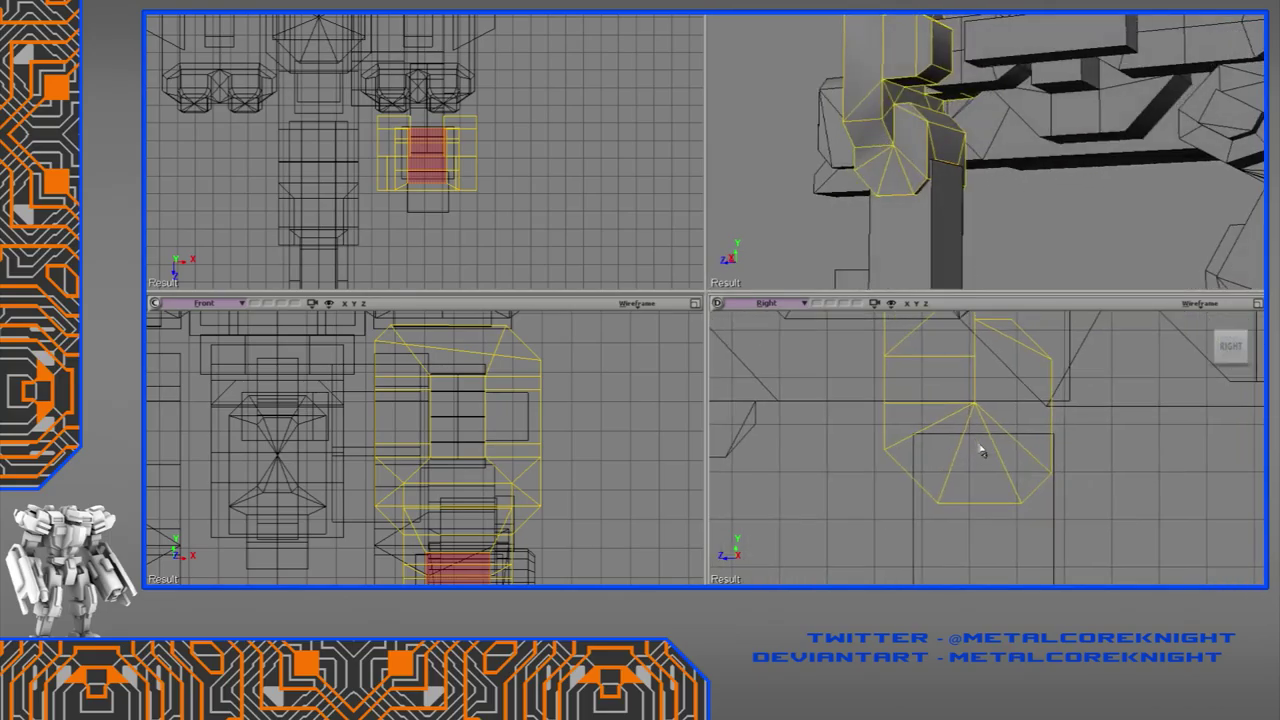
key("x")
left_click_drag(968, 461, 992, 432)
Step: Shift the recessed faces slightly toward the front of the lower block
key("v")
left_click(1037, 415)
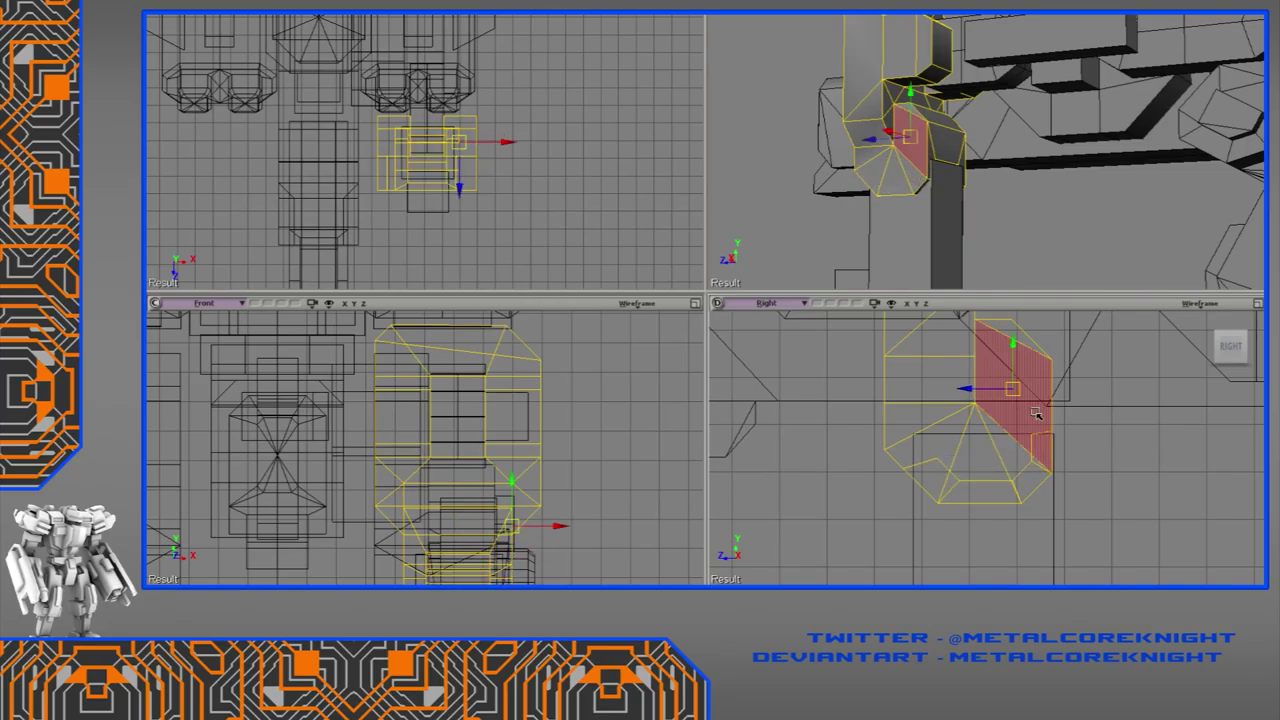
key("ctrl+z")
left_click(1033, 434, "alt")
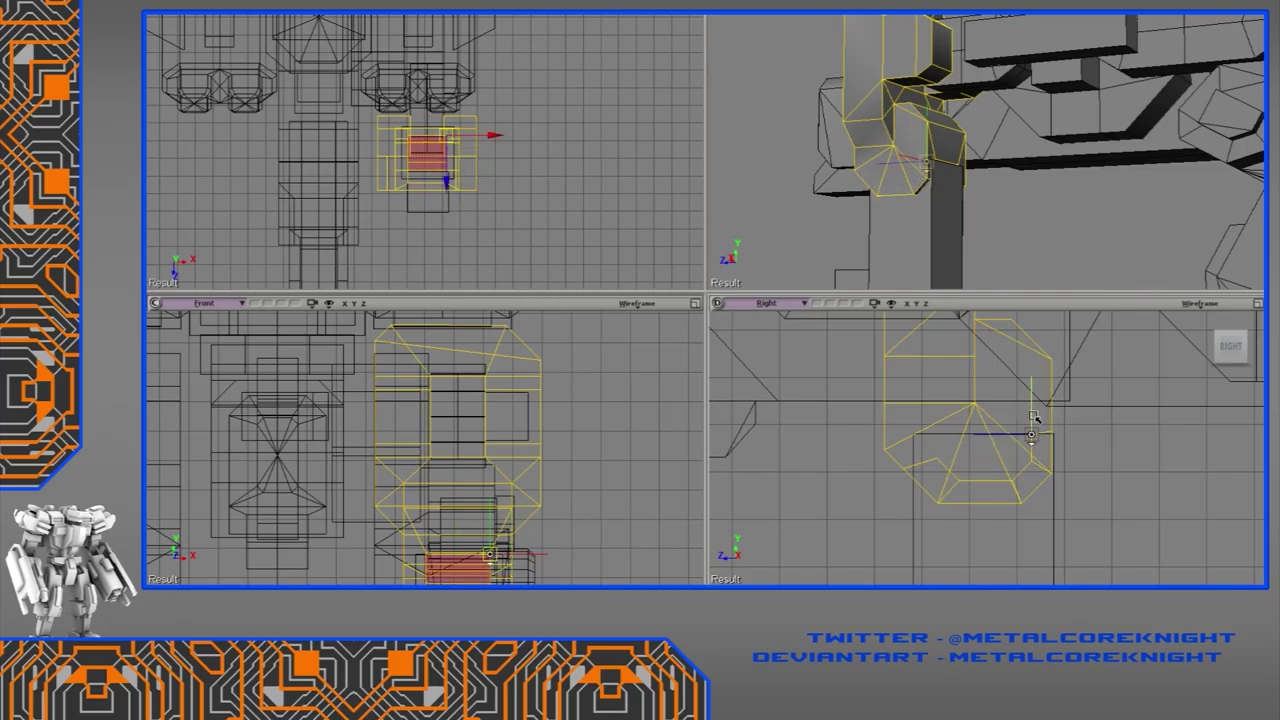
left_click_drag(1035, 414, 1050, 432, "ctrl")
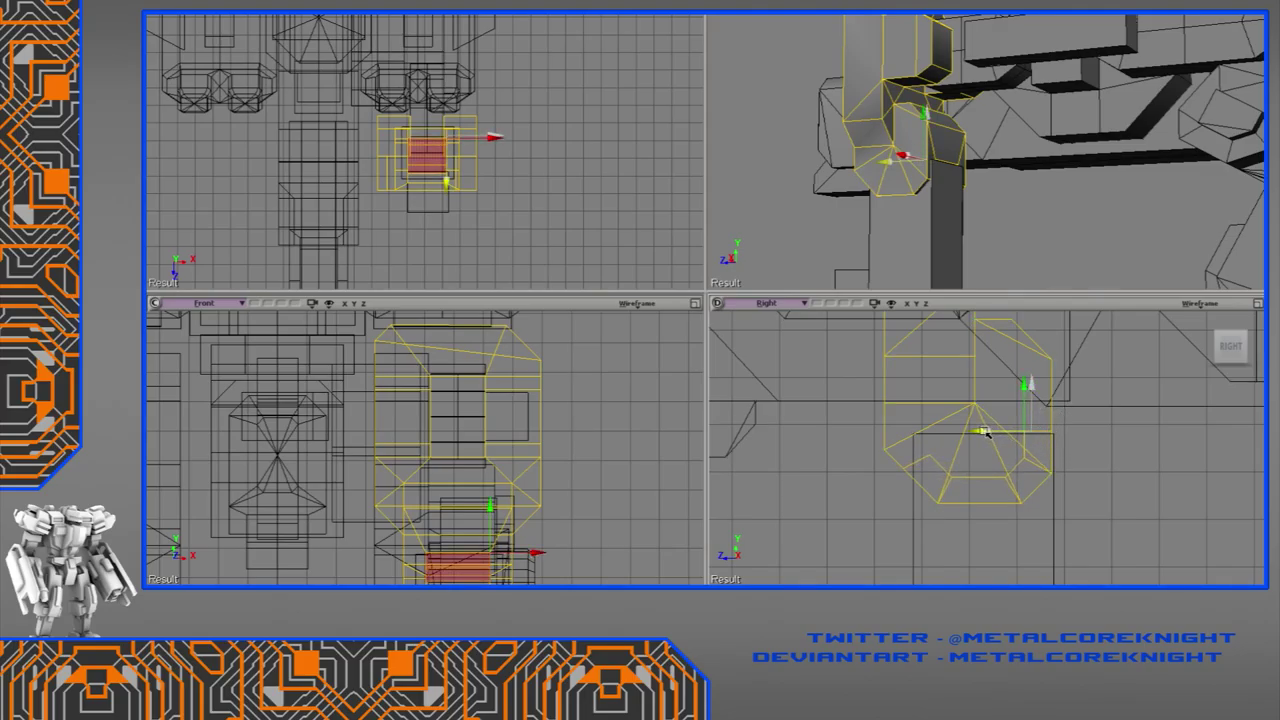
Step: Adjust the recess's front inner points slightly upward, and finish by deselecting the armour
key("t")
mouse_move(942, 466)
left_mouse_down()
mouse_move(898, 433)
mouse_move(954, 482)
left_mouse_up()
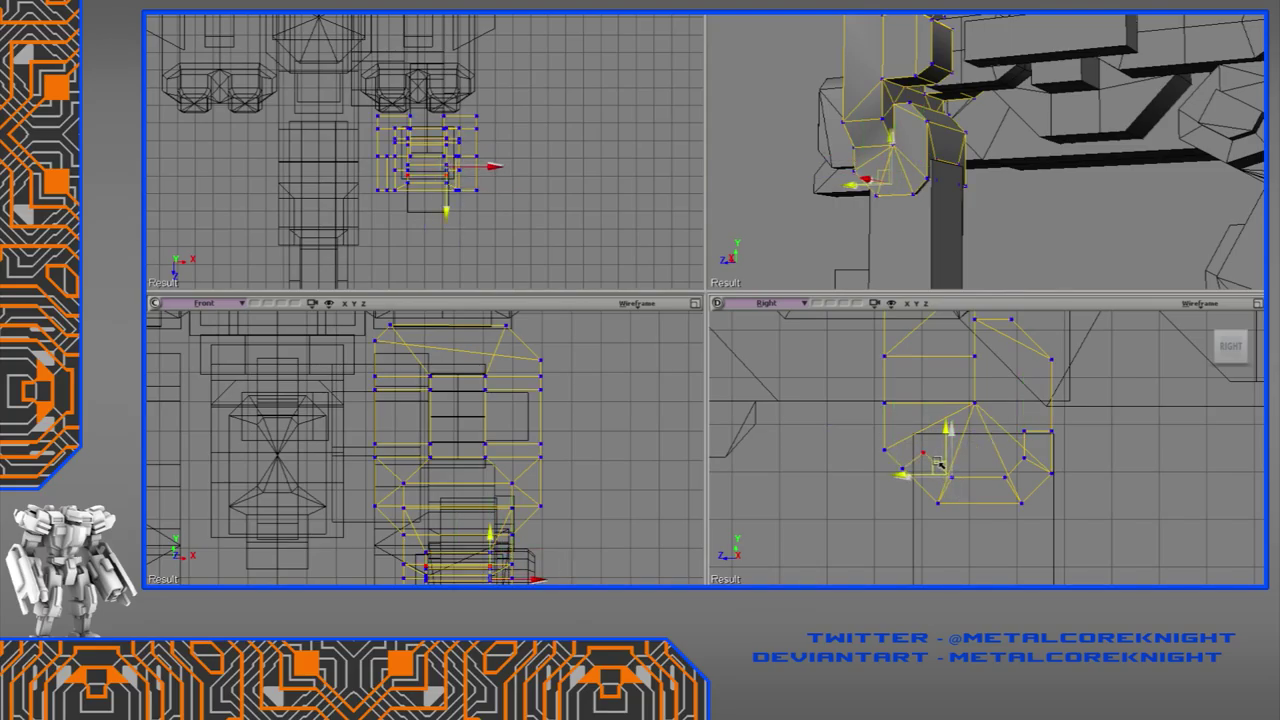
key("x")
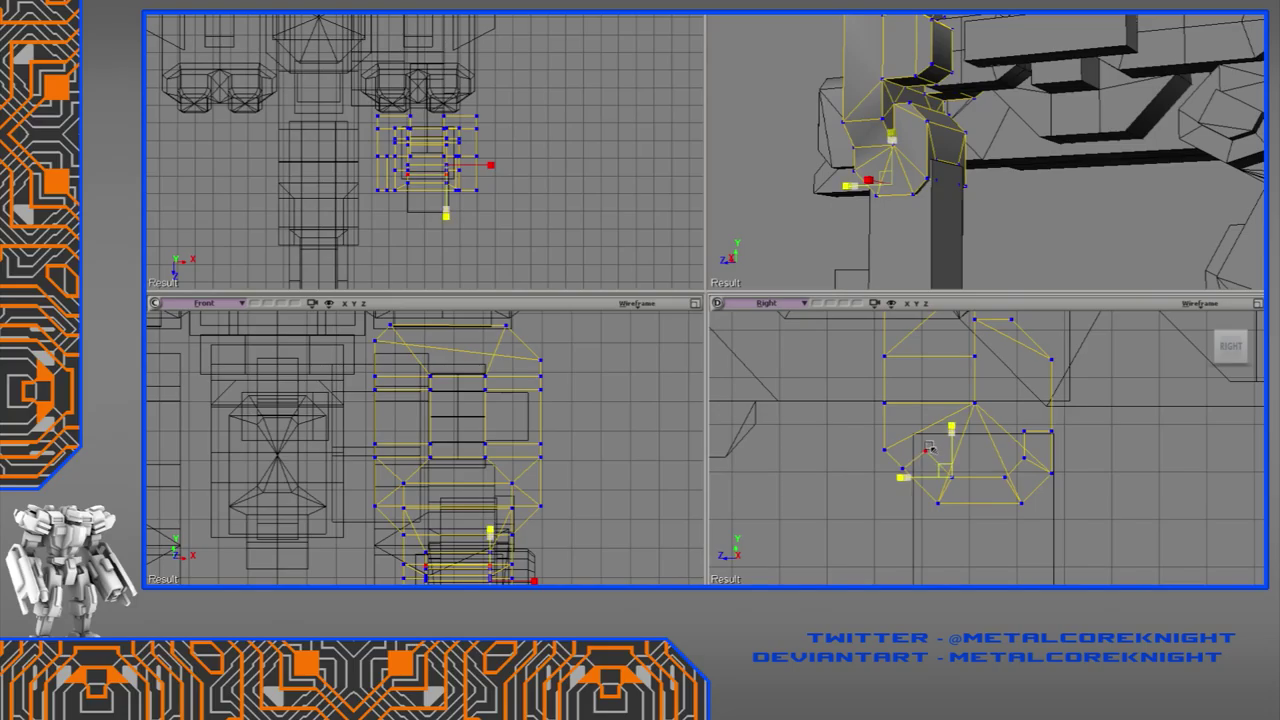
right_click_drag(915, 190, 1019, 161)
middle_click_drag(1018, 161, 1004, 157)
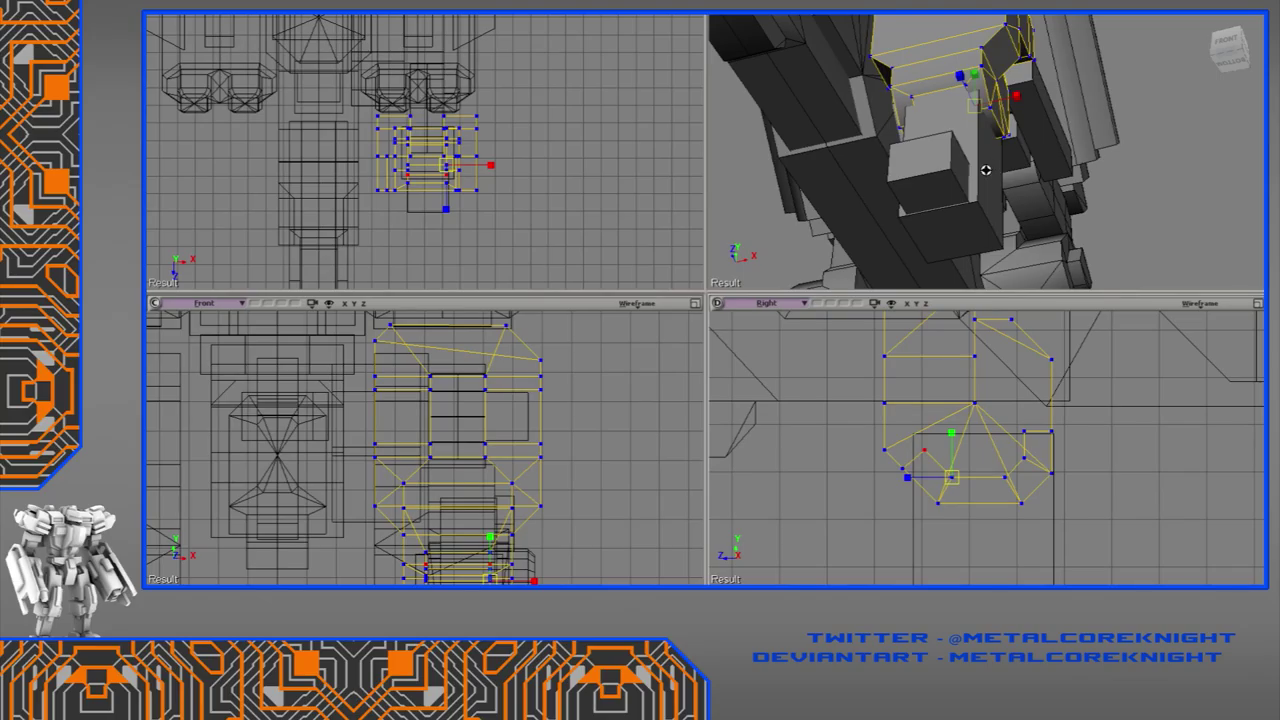
key("space")
left_click_drag(1136, 187, 1118, 233)
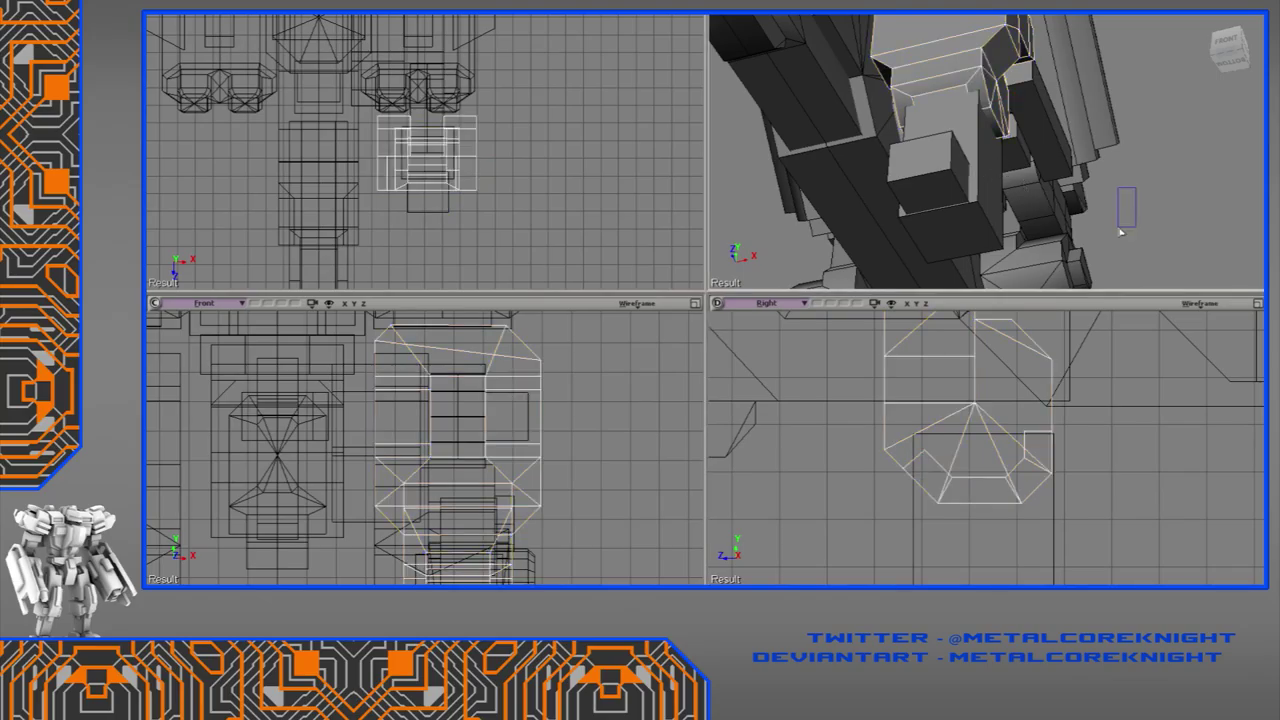
Step: Select the lower leg block and examine from several sides how it fits into the armour's recess
right_click_drag(1118, 233, 986, 251)
left_click(979, 198)
middle_click_drag(979, 199, 955, 139)
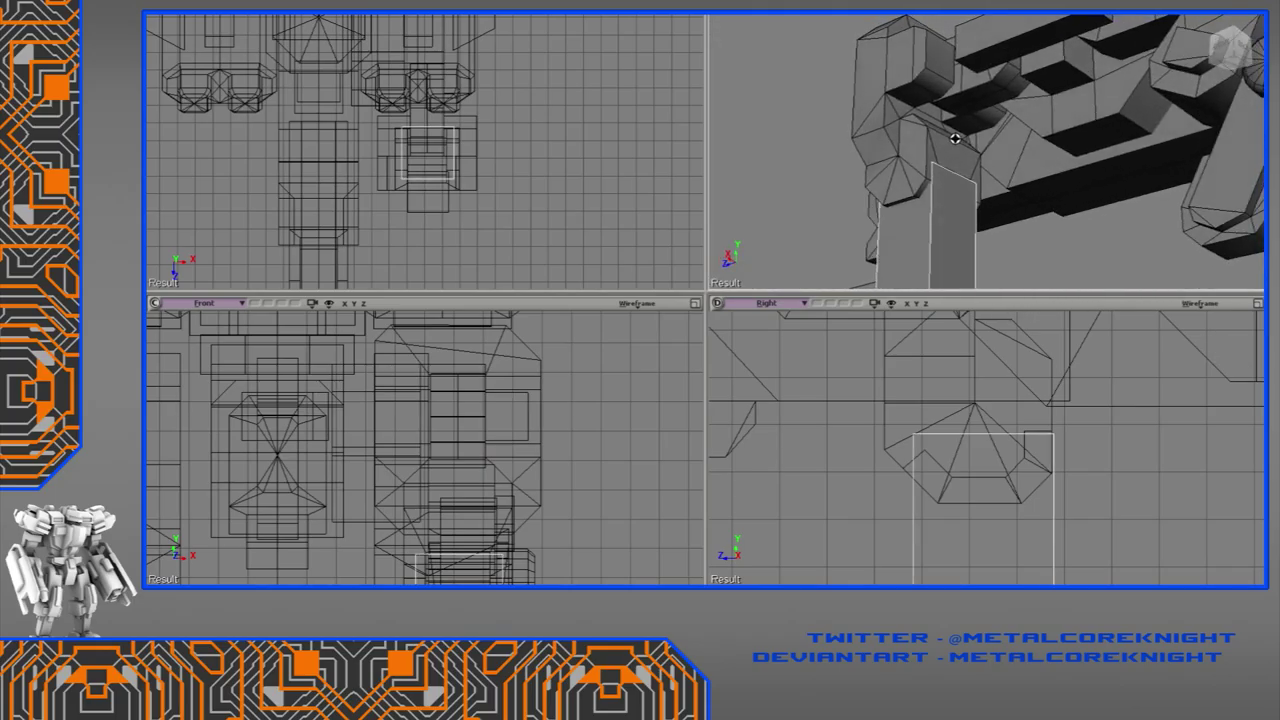
middle_click_drag(892, 271, 986, 190)
middle_click_drag(959, 120, 936, 157)
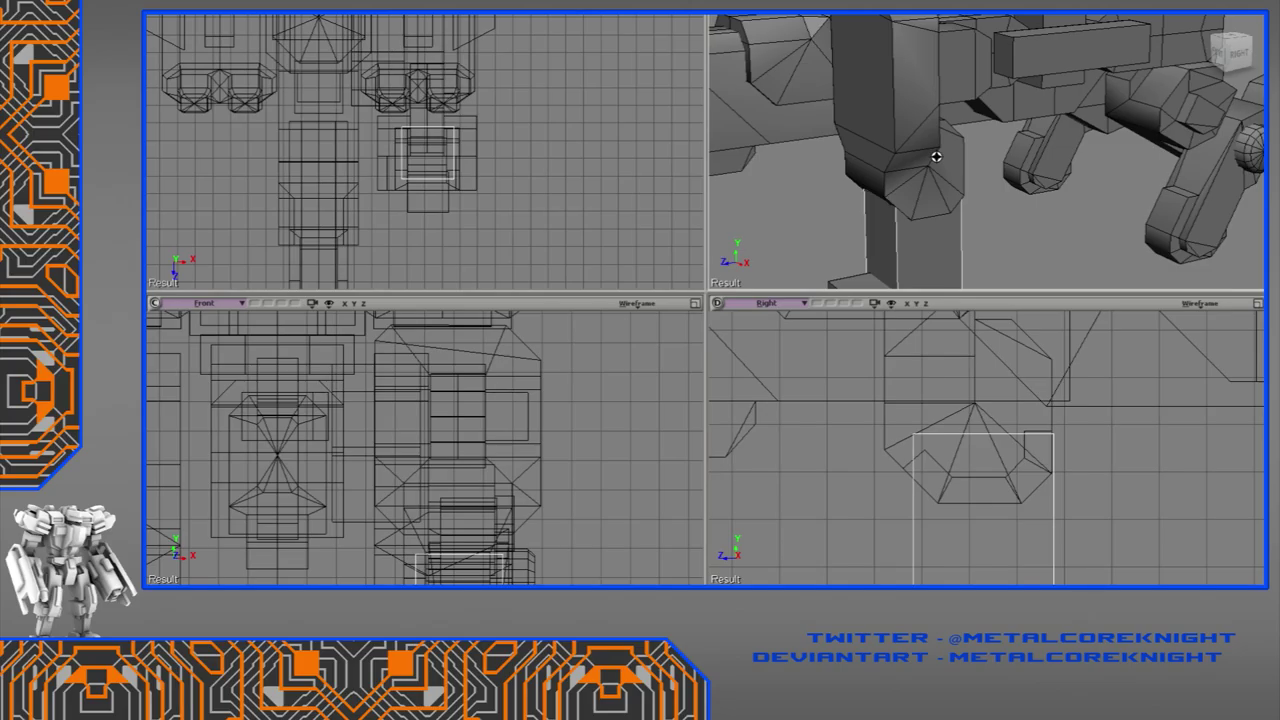
Step: Lower the top points of the lower leg block until the block sits clear below the armour's recess
middle_click_drag(935, 158, 919, 203, "alt")
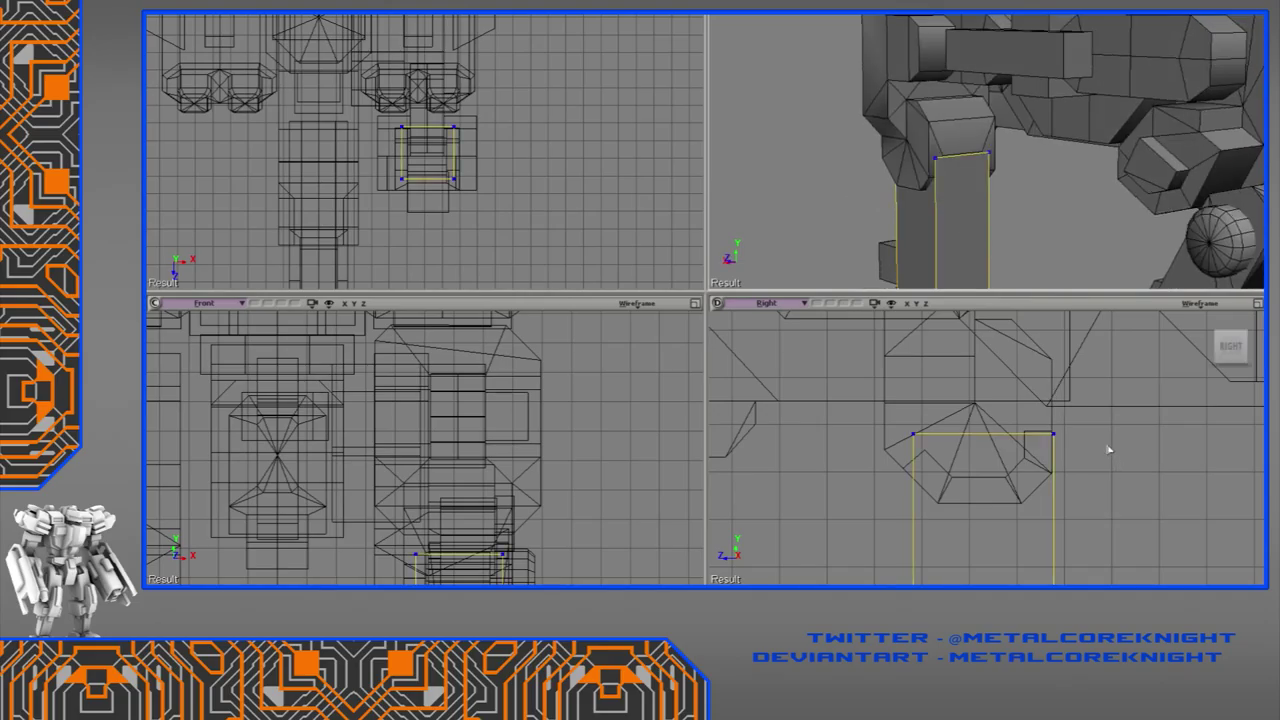
left_click_drag(1104, 424, 850, 466)
left_click_drag(990, 403, 990, 491)
middle_click_drag(1030, 190, 933, 202, "alt")
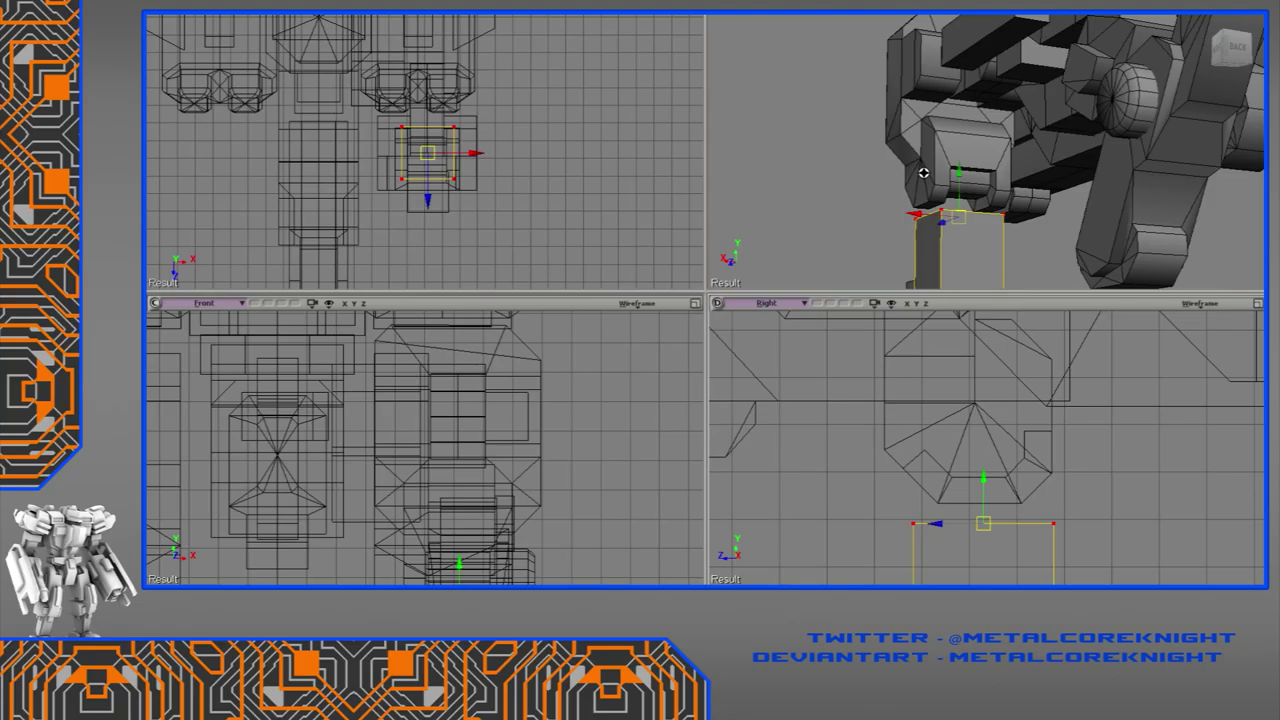
middle_click_drag(936, 186, 881, 246)
middle_click_drag(487, 515, 508, 387)
left_click(437, 485)
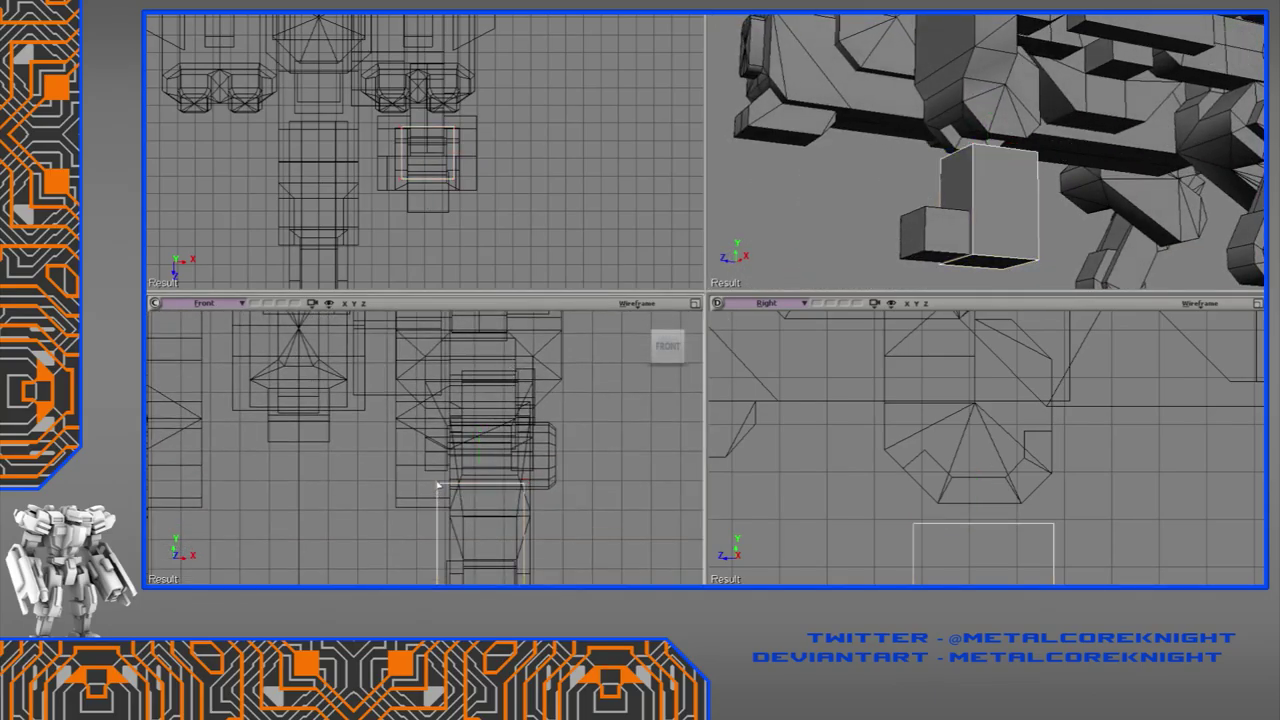
Step: Scale the recess points of the front leg armour's lower block along the X axis
left_click(425, 459)
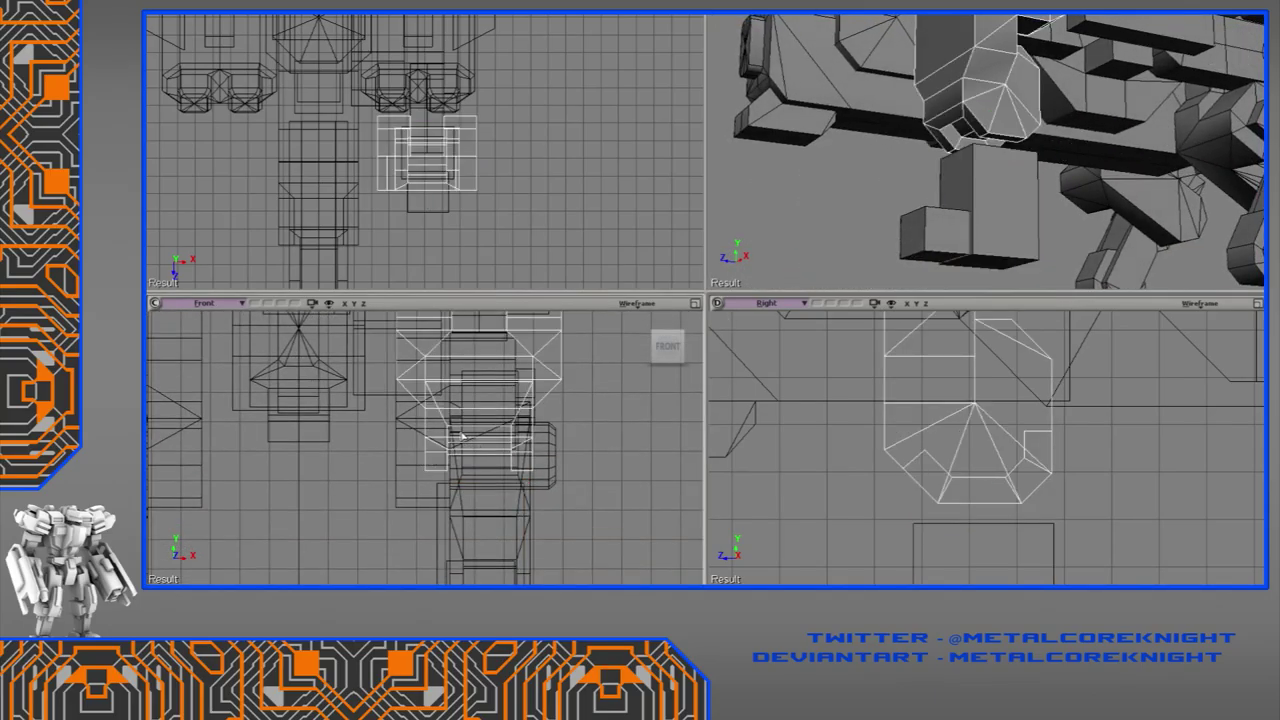
key("t")
left_click_drag(445, 421, 517, 456)
key("v")
key("ctrl+z")
key("x")
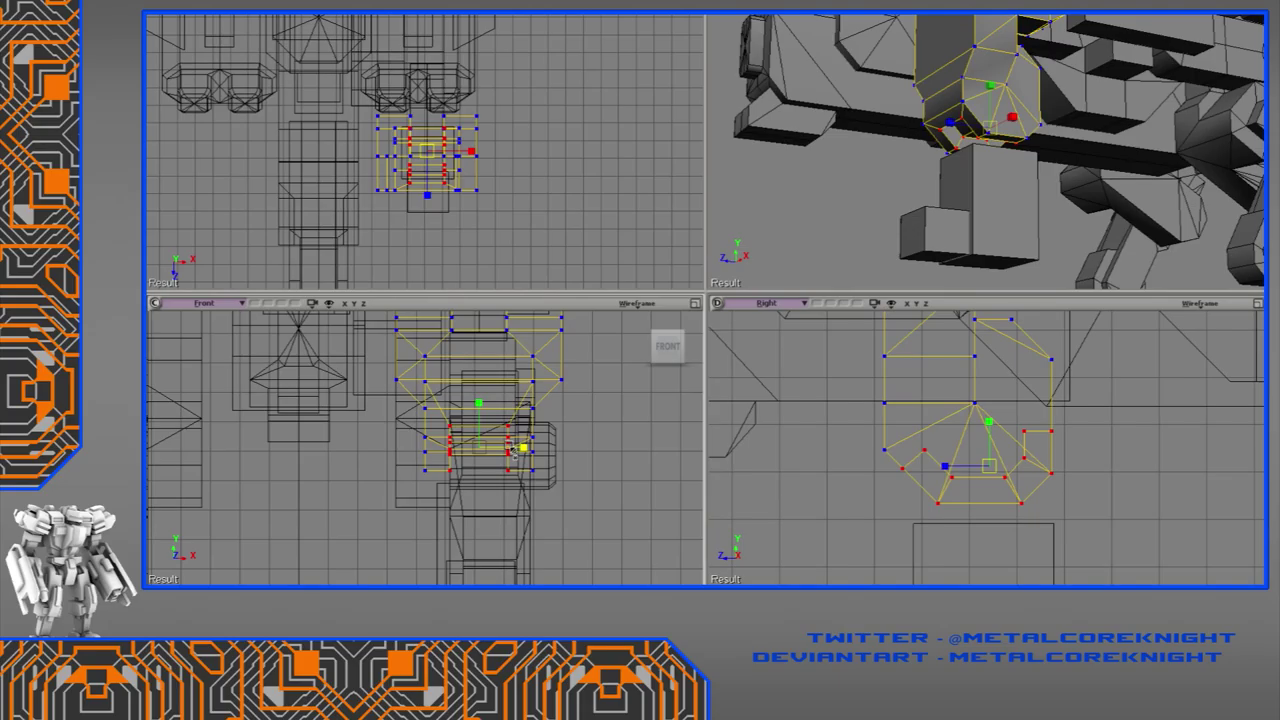
key("space")
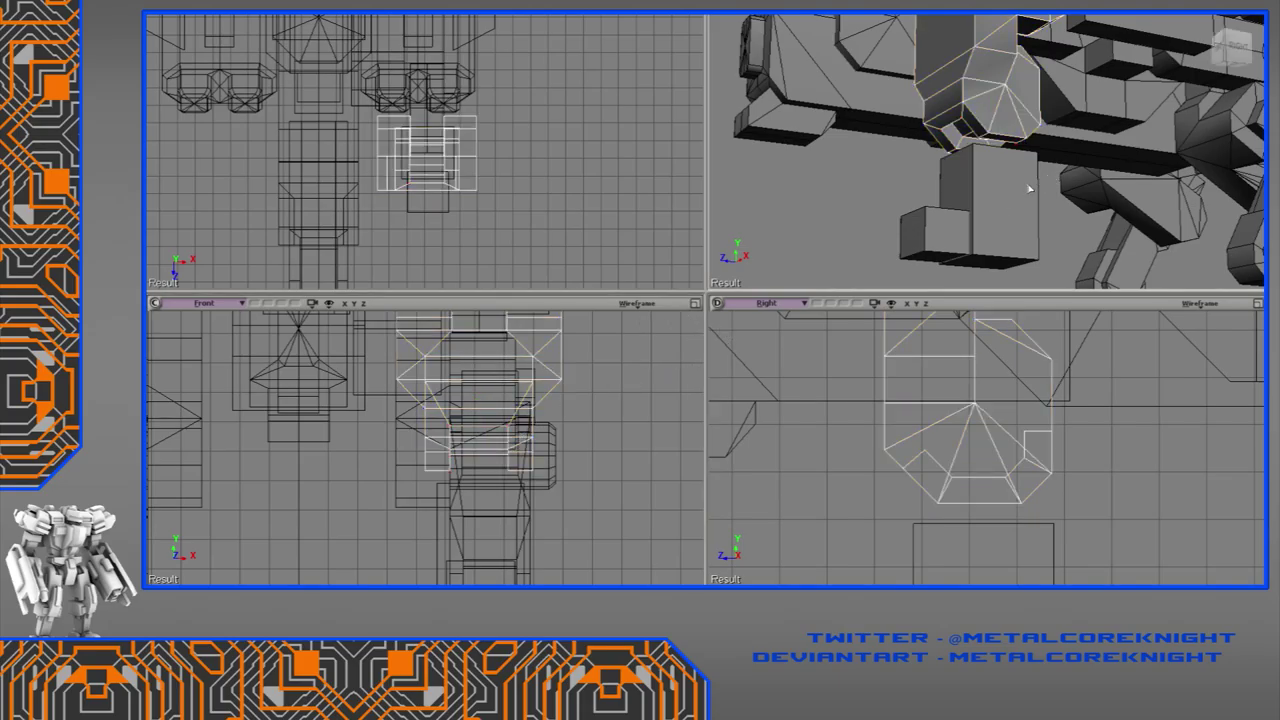
Step: Examine the armour's recess and the lower leg block beneath it from the rear, front, side and underside
left_click(1029, 189)
right_click_drag(1029, 189, 985, 190)
left_click(971, 126)
left_click(972, 126)
middle_click_drag(972, 126, 936, 138)
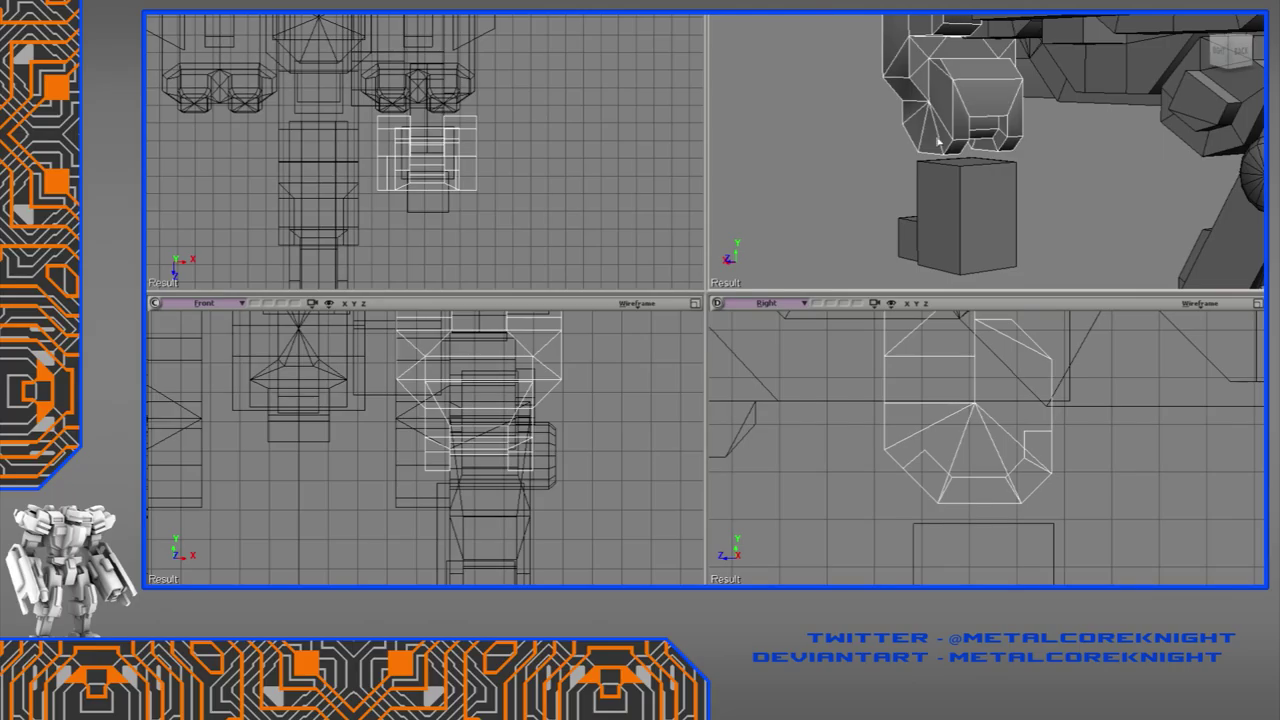
left_click(1078, 485)
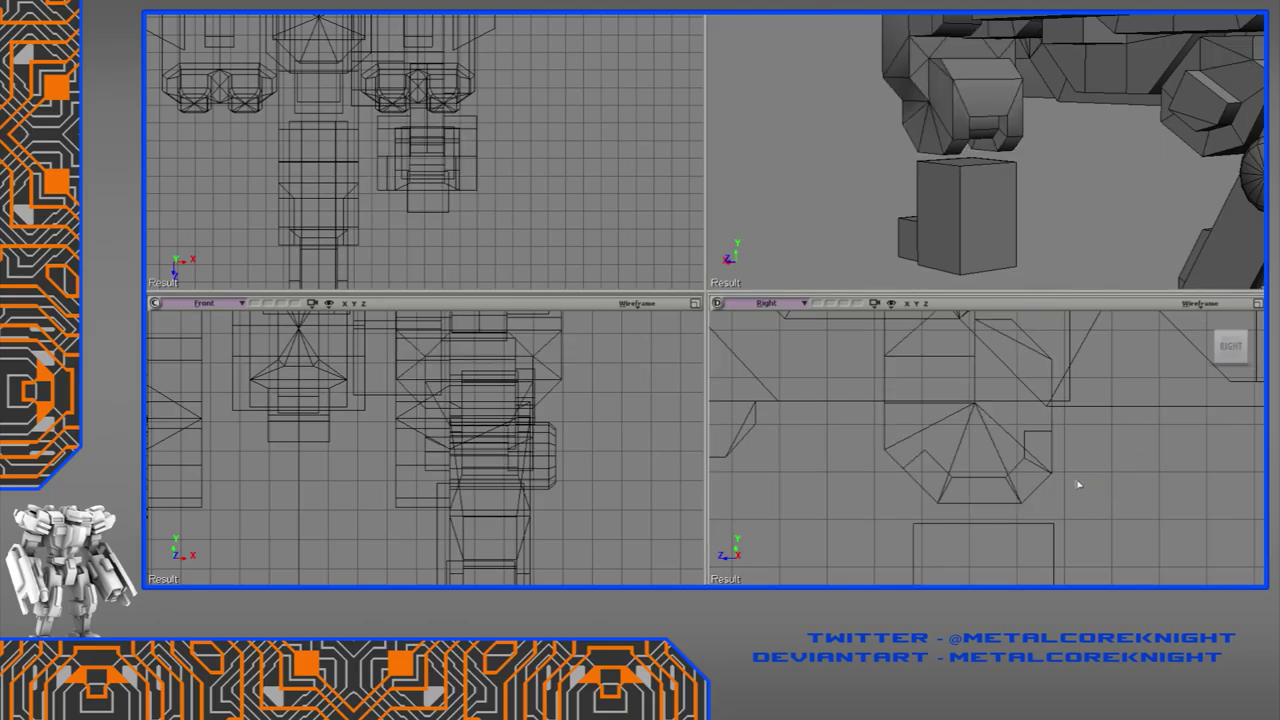
left_click(990, 474)
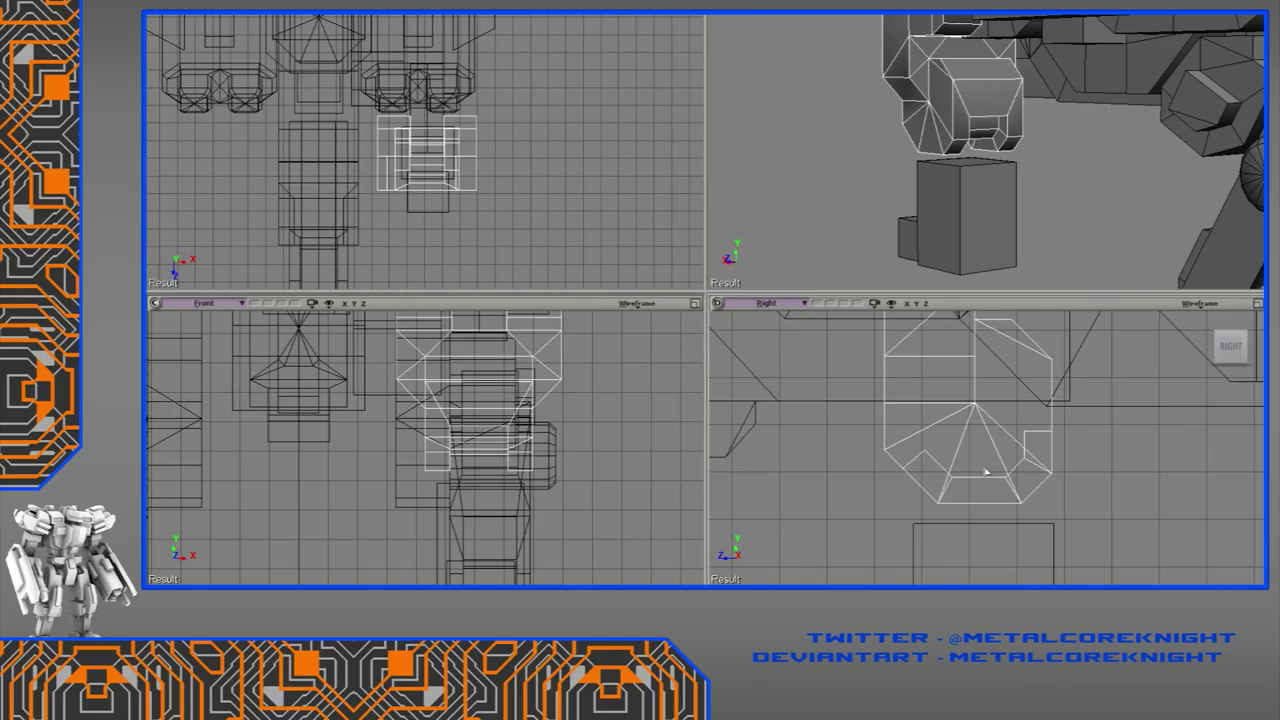
left_click(1068, 217)
right_click_drag(1060, 226, 1012, 181)
left_click(994, 200)
middle_click_drag(994, 200, 1100, 281)
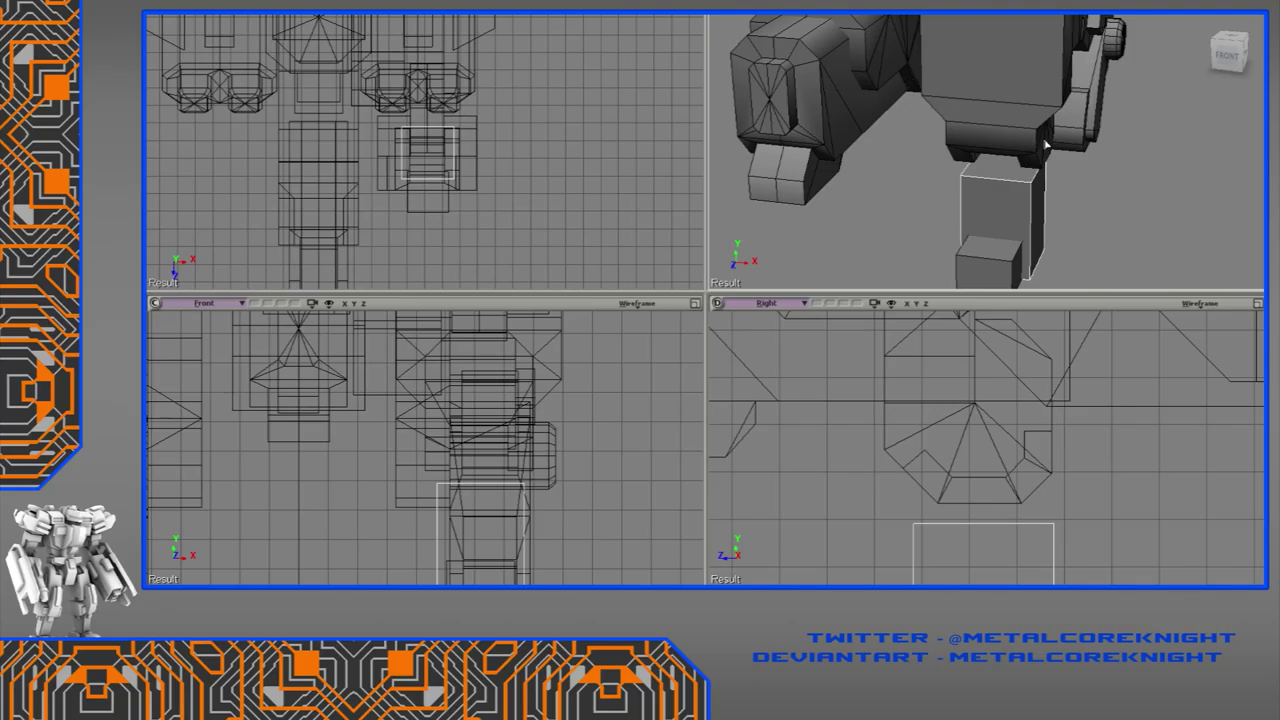
left_click(1088, 202)
middle_click_drag(1083, 206, 1112, 108)
left_click(965, 132)
middle_click(1028, 118)
left_click(1004, 134)
scroll(1078, 136, "up", 4)
scroll(1080, 114, "down", 4)
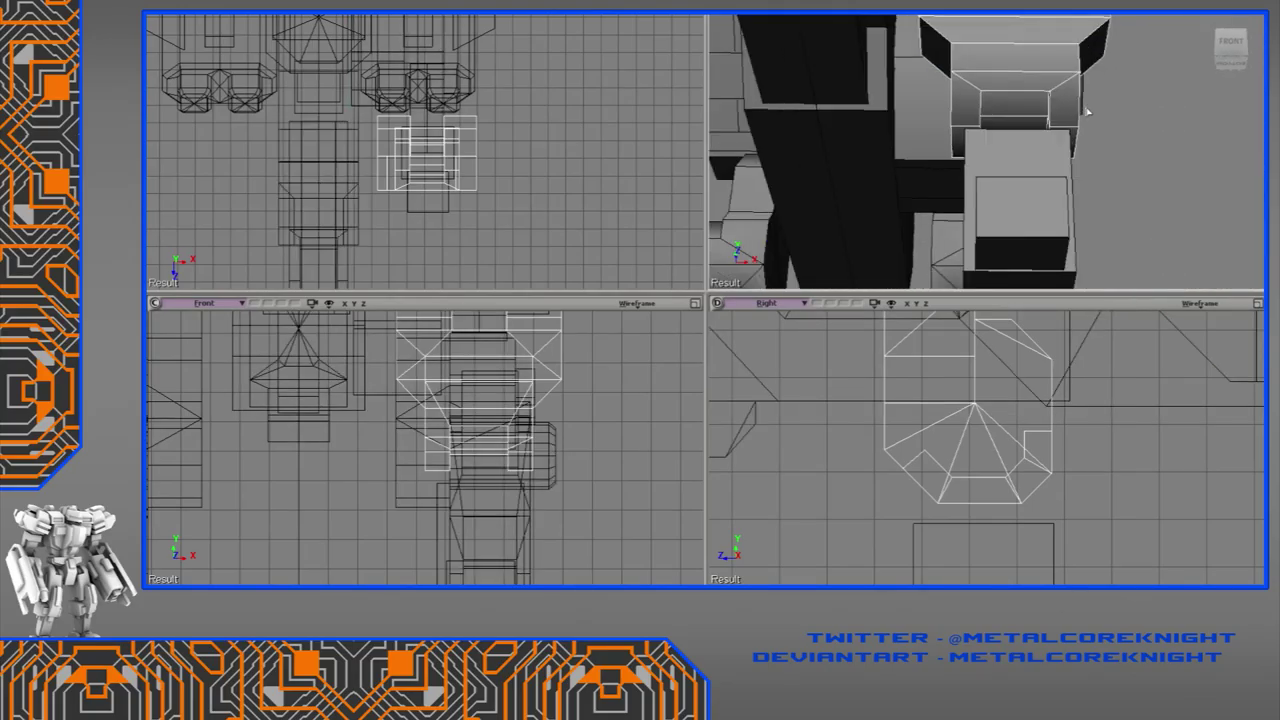
middle_click_drag(1097, 105, 1030, 136)
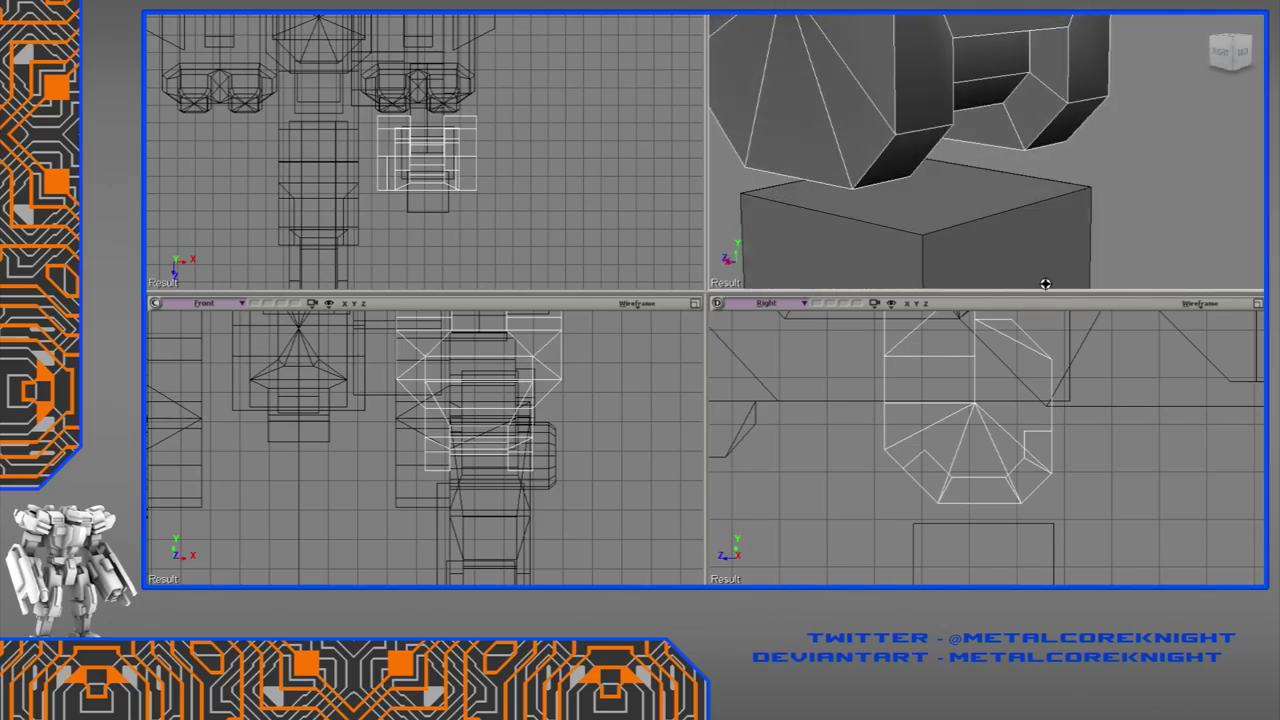
Step: Enlarge the recess's inner profile slightly in the side view and fine-tune its front-to-back position
middle_click(1040, 456)
key("t")
left_click_drag(1034, 411, 922, 483)
key("x")
scroll(923, 484, "up", 4)
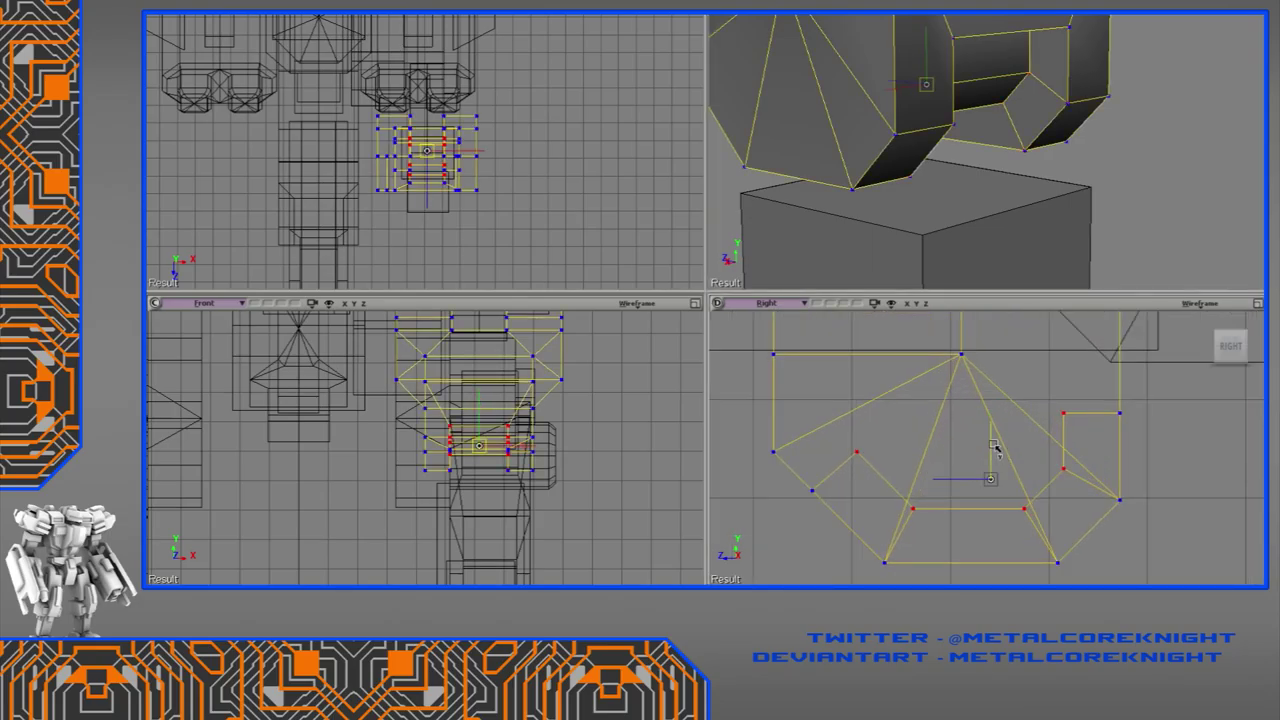
left_click_drag(992, 446, 1068, 414, "alt")
left_click_drag(985, 405, 860, 415)
key("v")
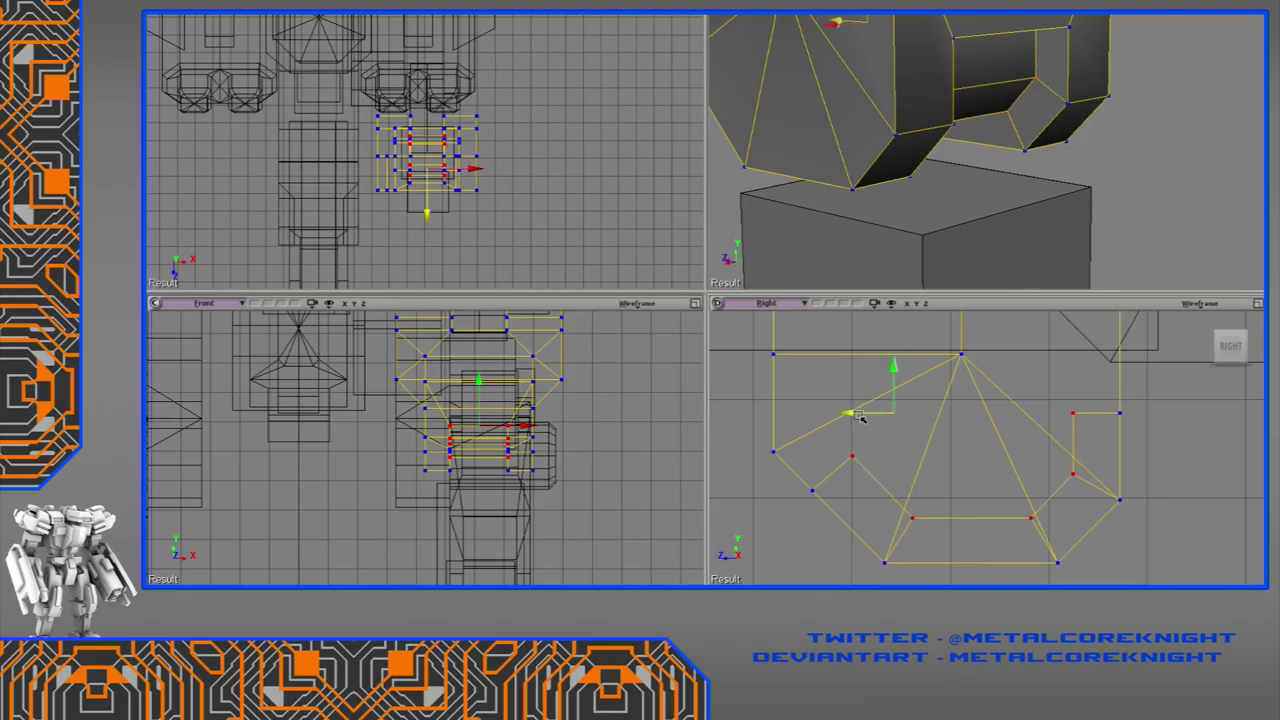
left_click_drag(860, 415, 861, 415)
Step: Narrow the recess slightly along the X axis by bringing its two side walls' points closer together
mouse_move(901, 148)
right_mouse_down()
mouse_move(854, 138)
mouse_move(880, 137)
right_mouse_up()
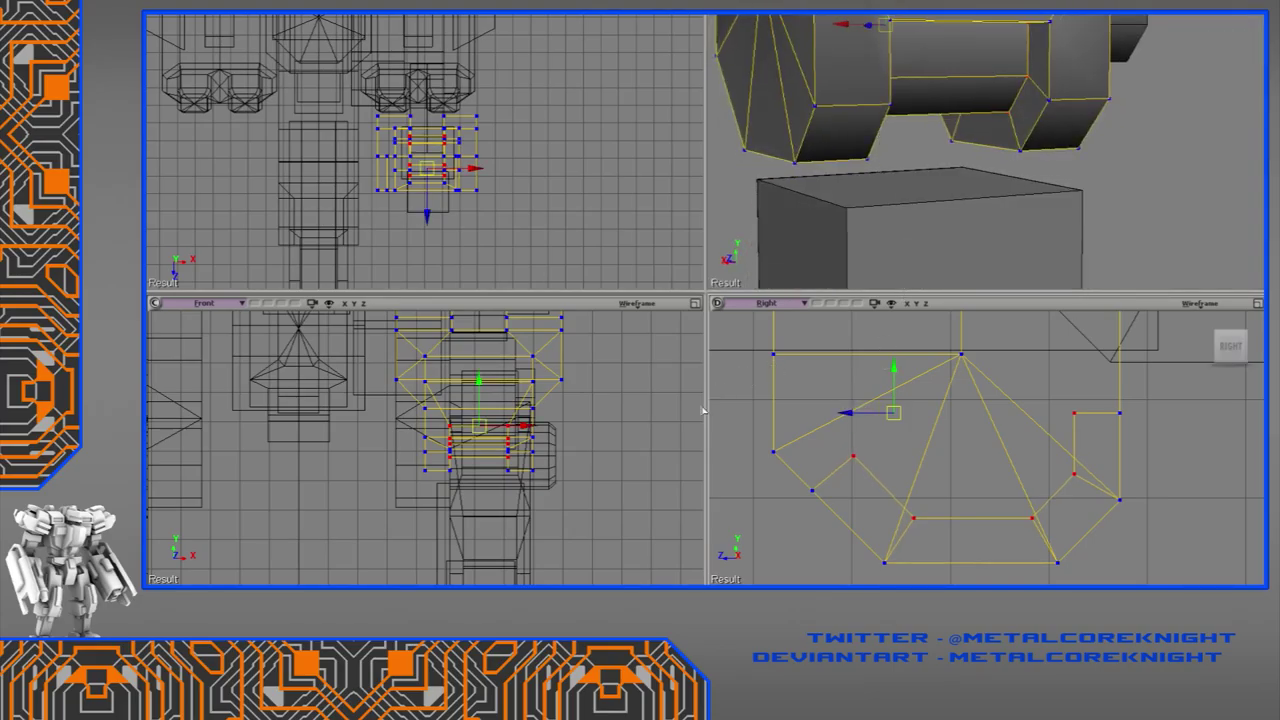
scroll(538, 457, "up", 3)
left_click_drag(596, 510, 448, 391)
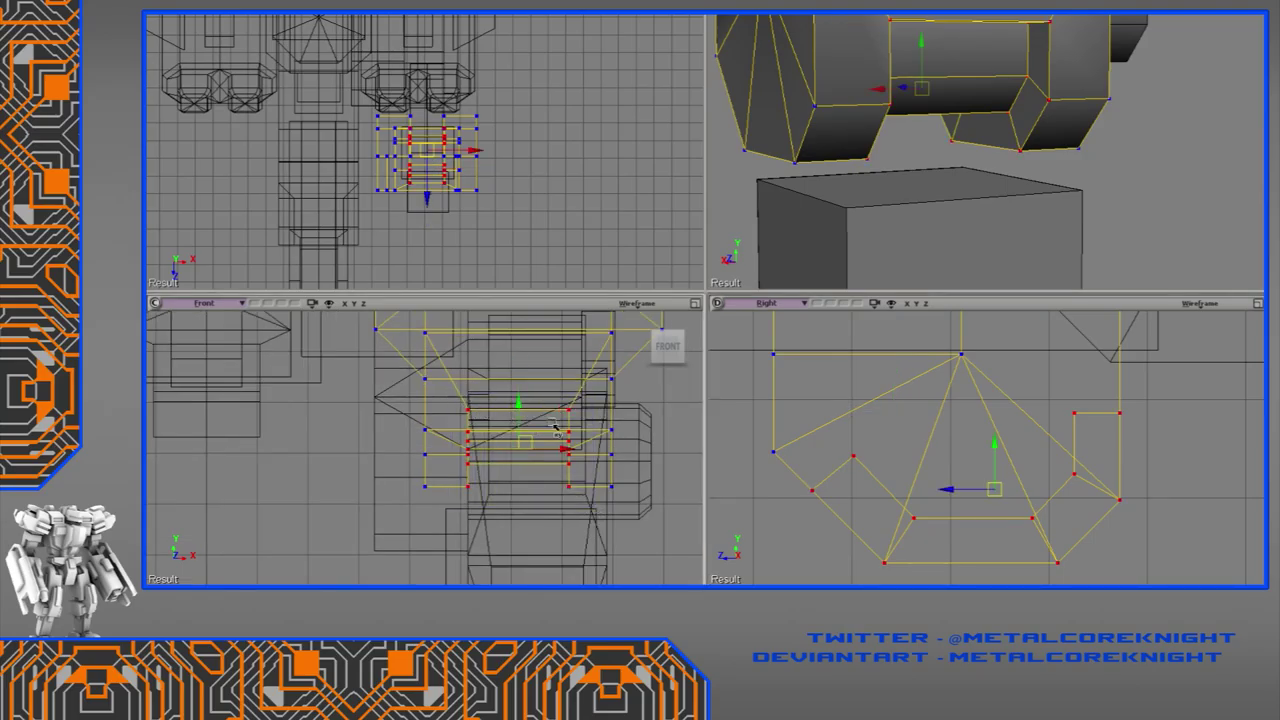
left_click(573, 463)
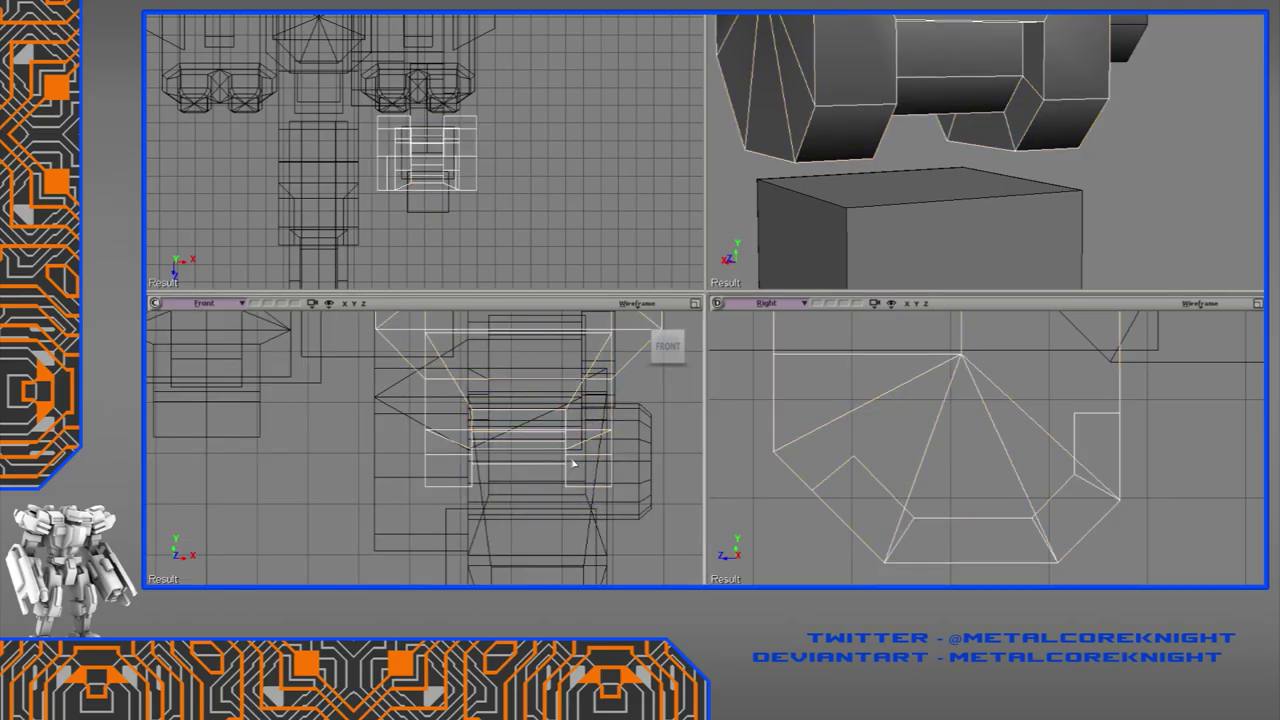
right_click_drag(857, 177, 1073, 140)
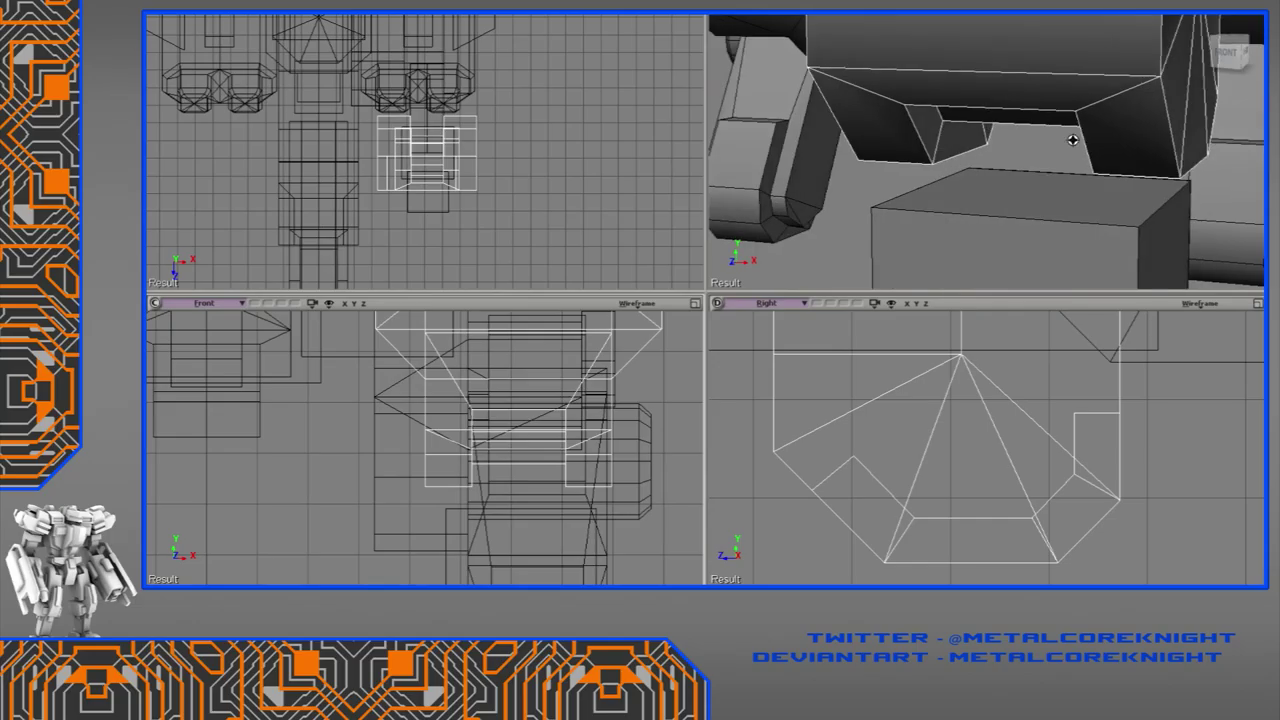
middle_click_drag(1072, 140, 1040, 150)
Step: Raise the top points of the lower leg block until its upper end reaches into the armour's recess
left_click(1036, 202)
middle_click_drag(1036, 202, 1034, 203)
scroll(1035, 203, "down", 3)
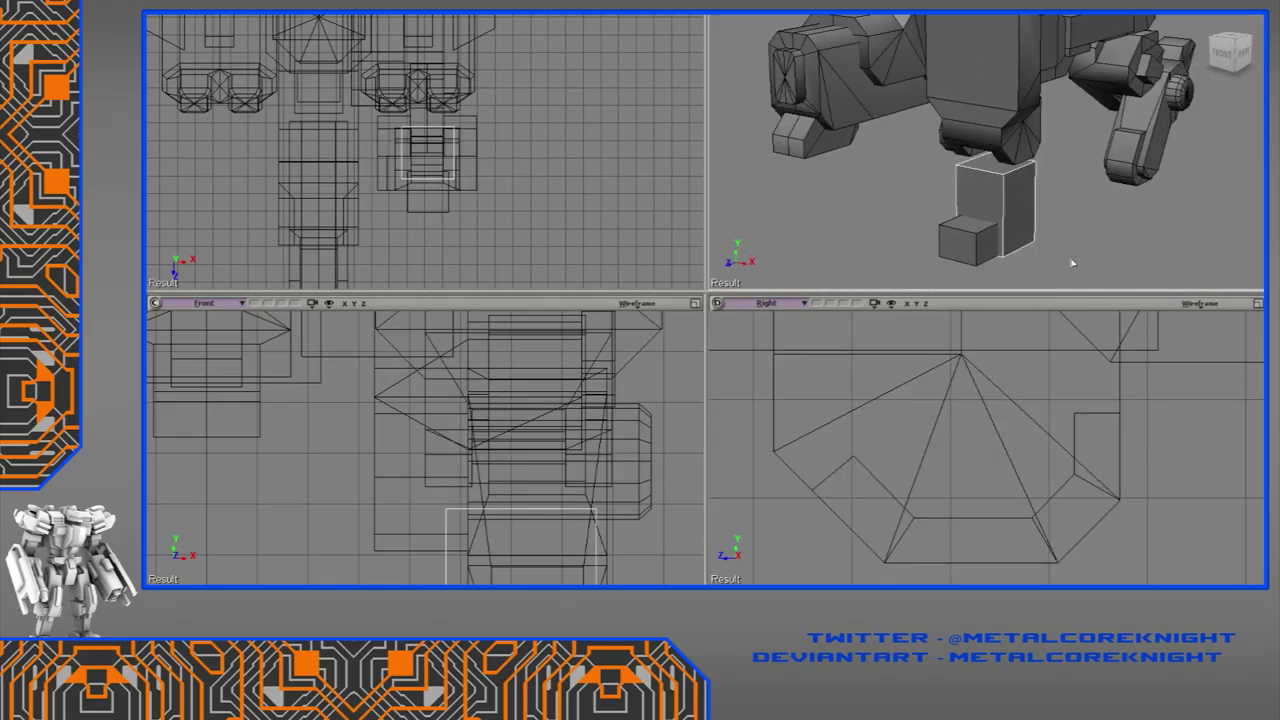
scroll(1105, 345, "down", 3)
key("w")
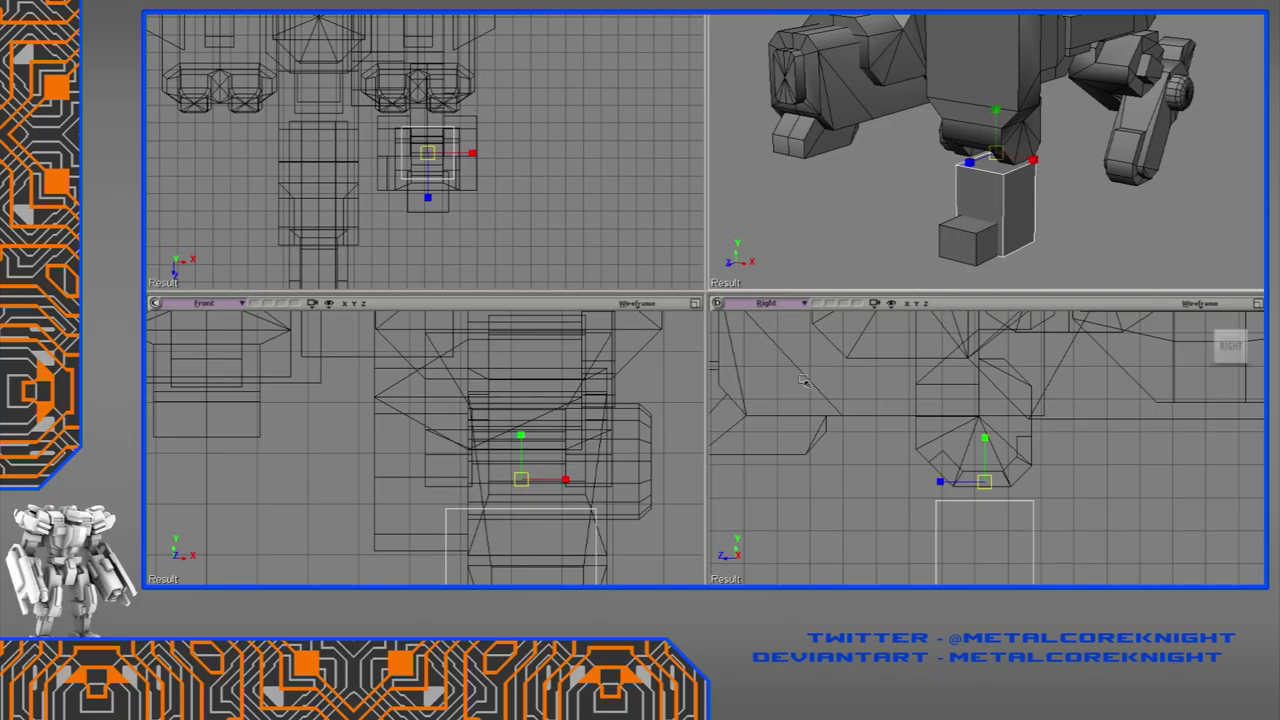
scroll(551, 460, "down", 3)
key("t")
left_click_drag(578, 437, 398, 490)
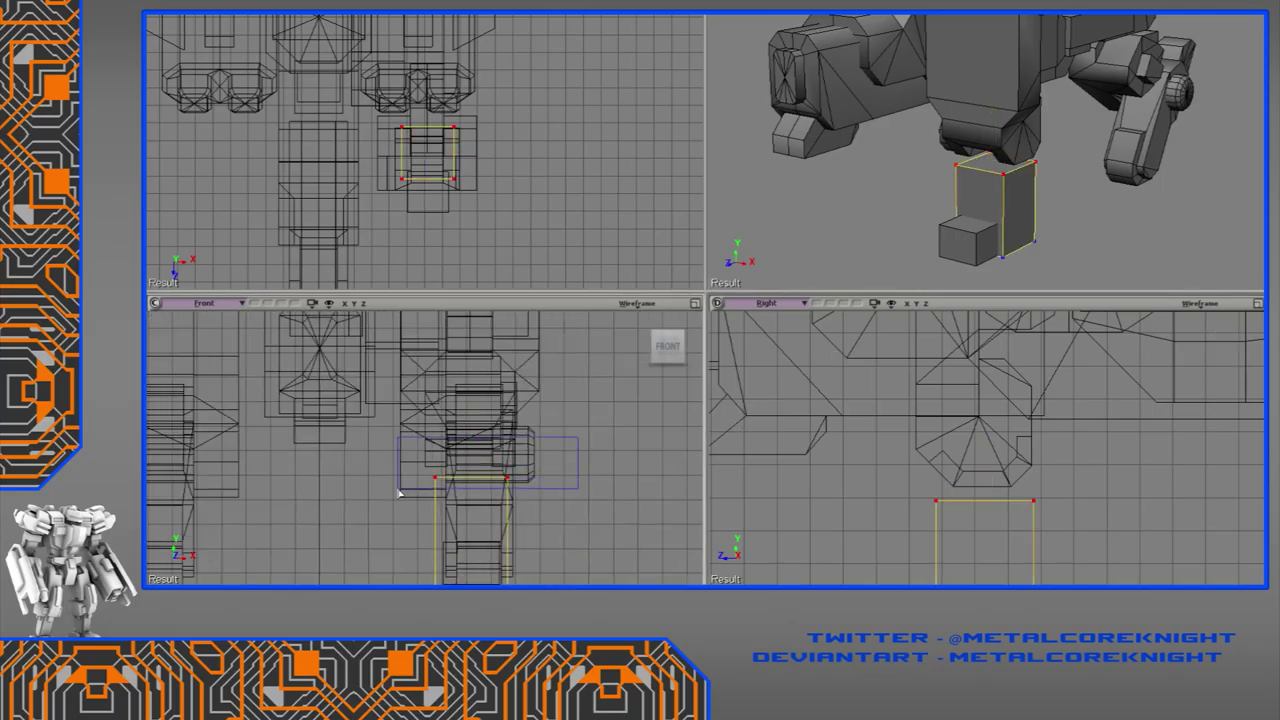
key("v")
left_click_drag(473, 433, 472, 406)
Step: Move both sides of the lower leg block inward so its width matches the armour's recess, and deselect it
key("t")
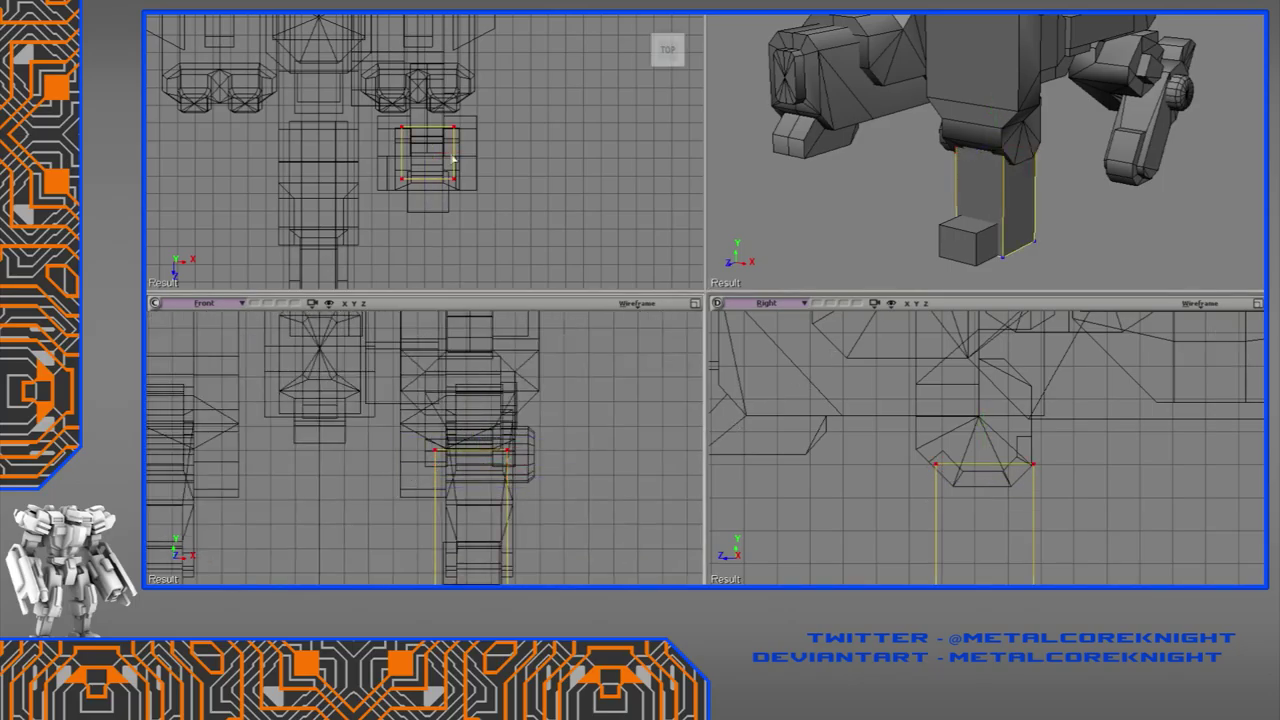
left_click_drag(482, 101, 432, 237)
scroll(445, 225, "up", 3)
middle_click_drag(965, 175, 1025, 131)
key("w")
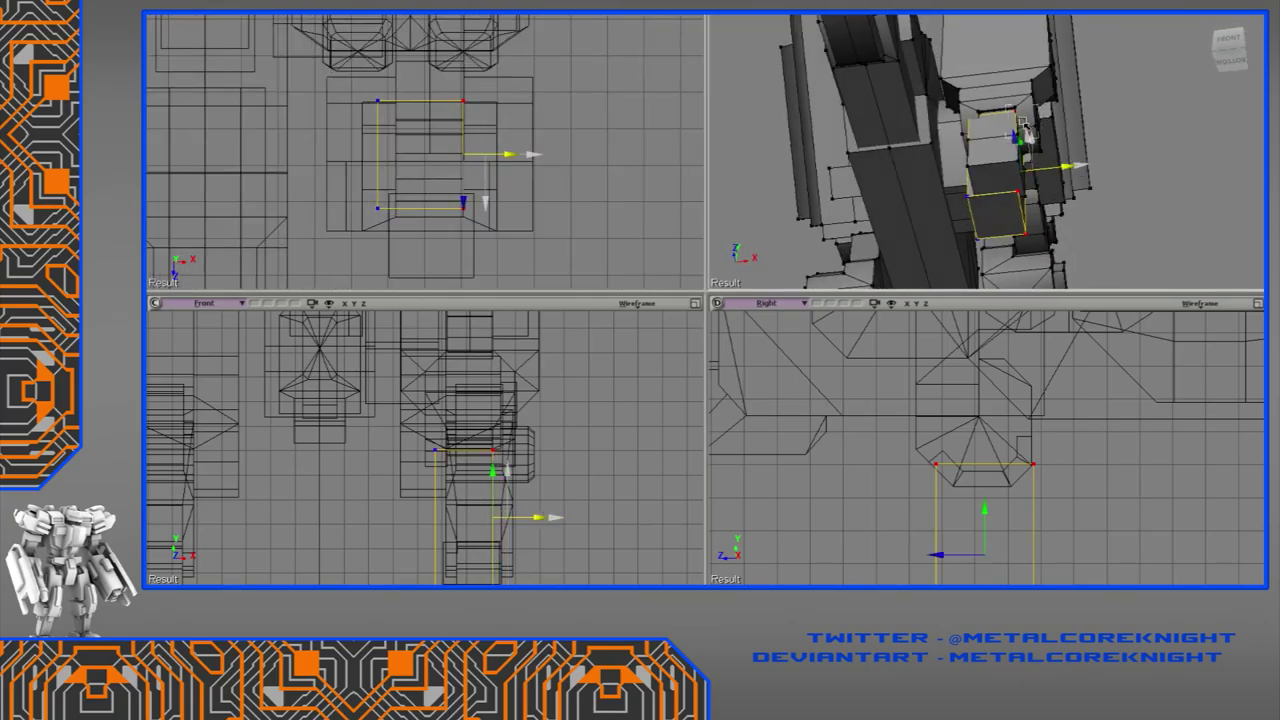
left_click_drag(393, 88, 340, 264)
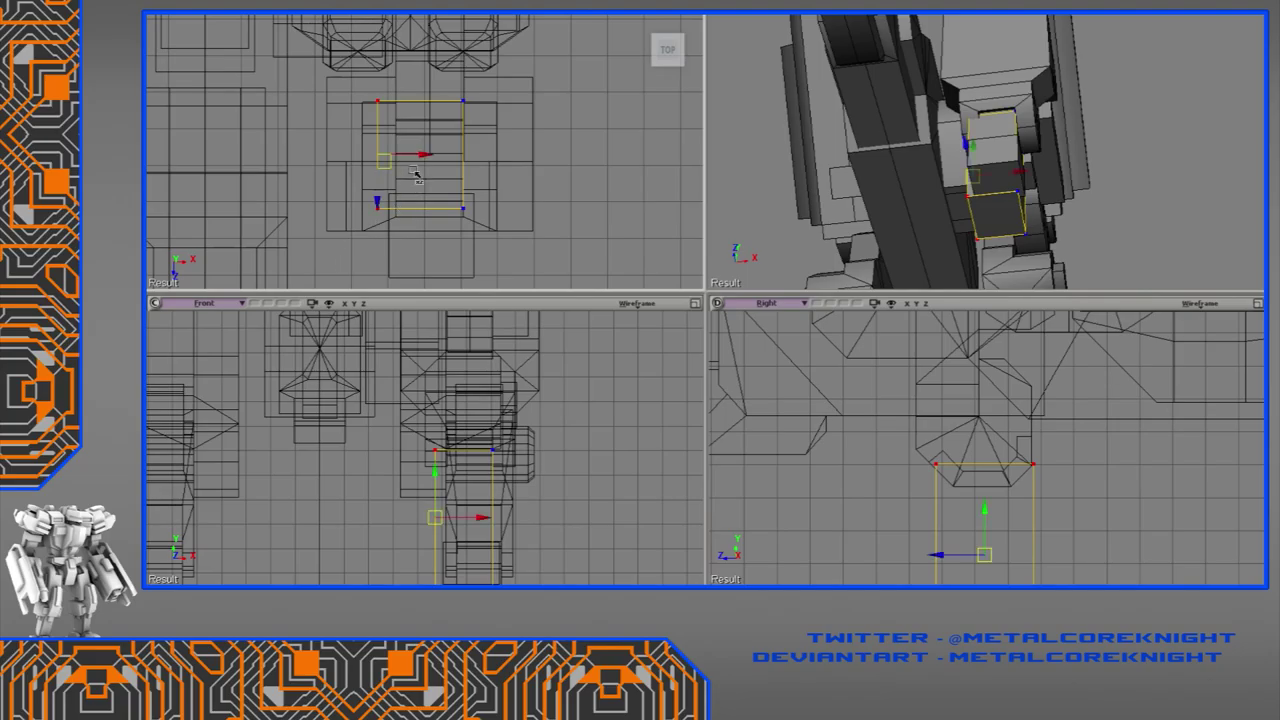
left_click_drag(418, 155, 396, 113)
middle_click_drag(974, 168, 1075, 167)
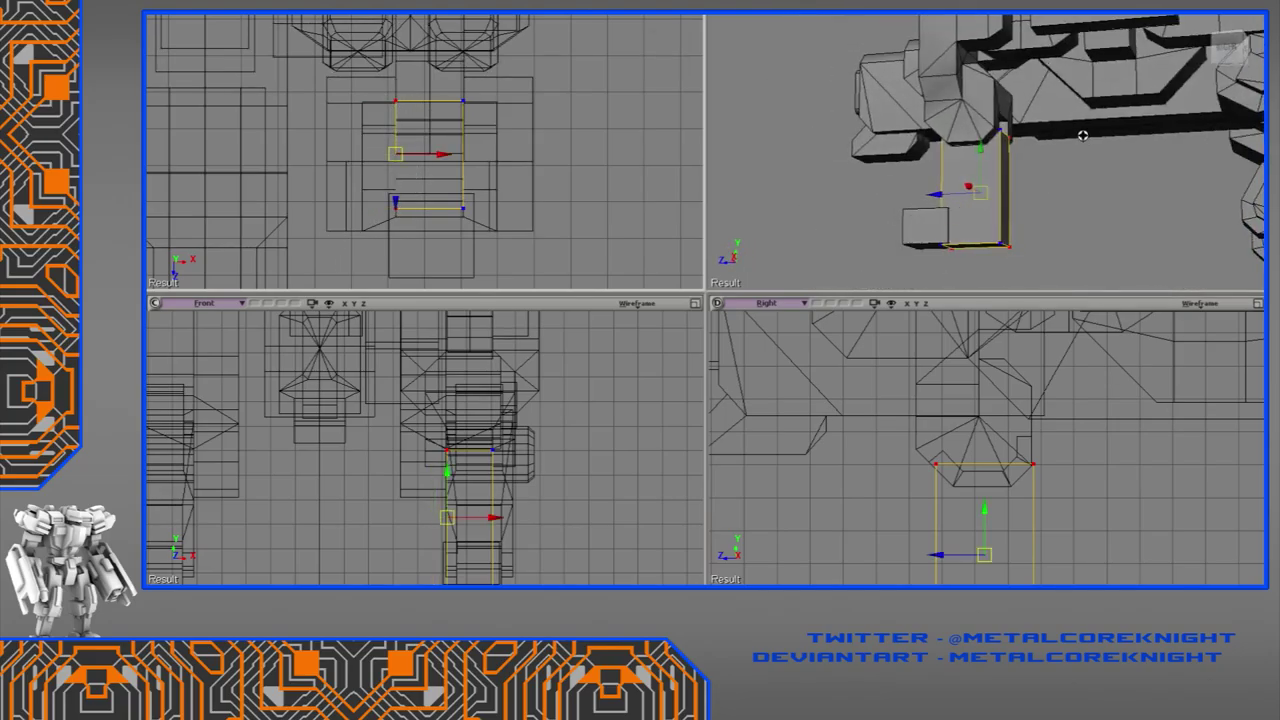
left_click(1096, 168)
middle_click_drag(1100, 157, 1060, 180)
scroll(1063, 220, "up", 3)
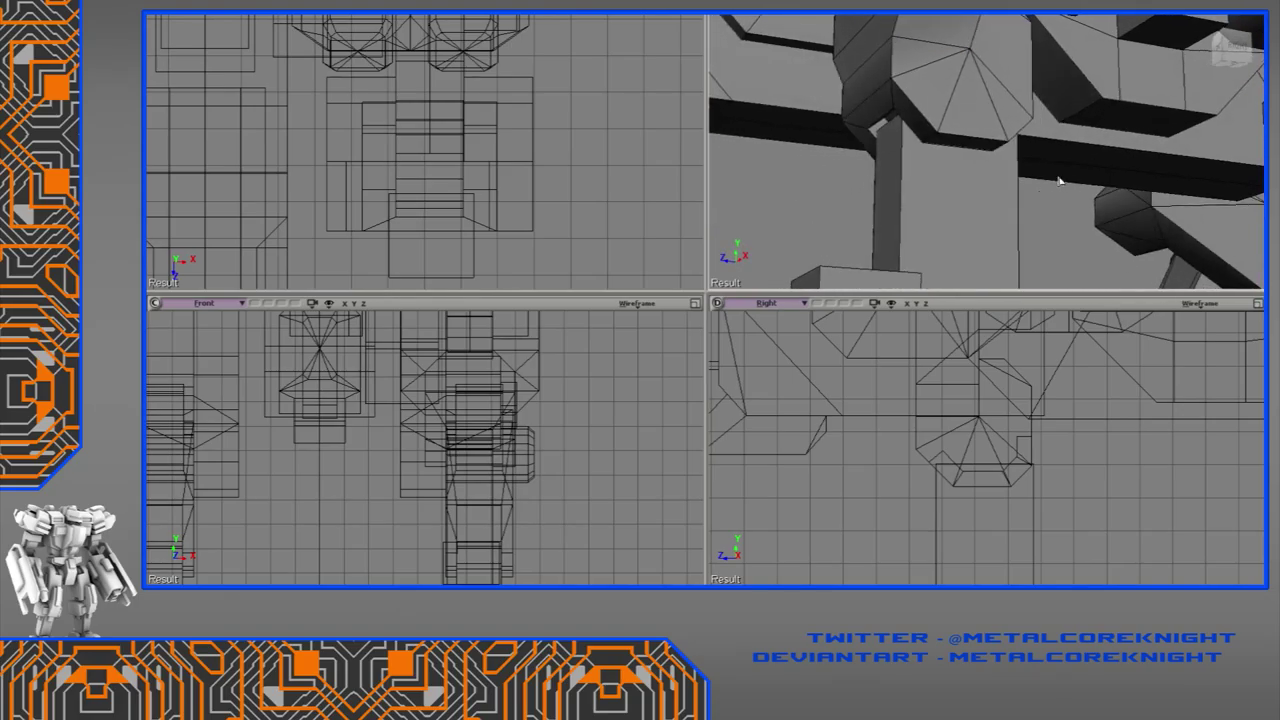
Step: Extrude the lower leg block's top face upward and scale it along the Z axis into a tapered top
left_click_drag(1088, 504, 1023, 545)
key("t")
left_click_drag(1047, 420, 896, 515)
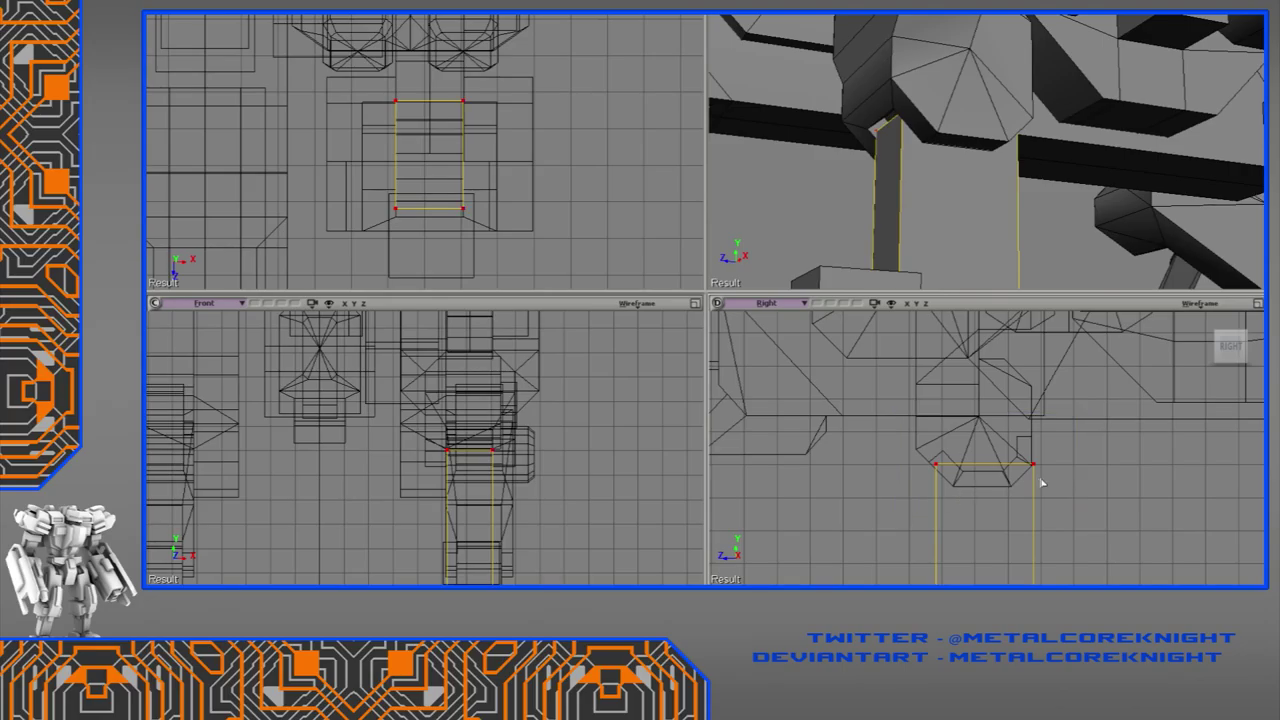
key("y")
left_click_drag(1075, 457, 867, 494)
key("v")
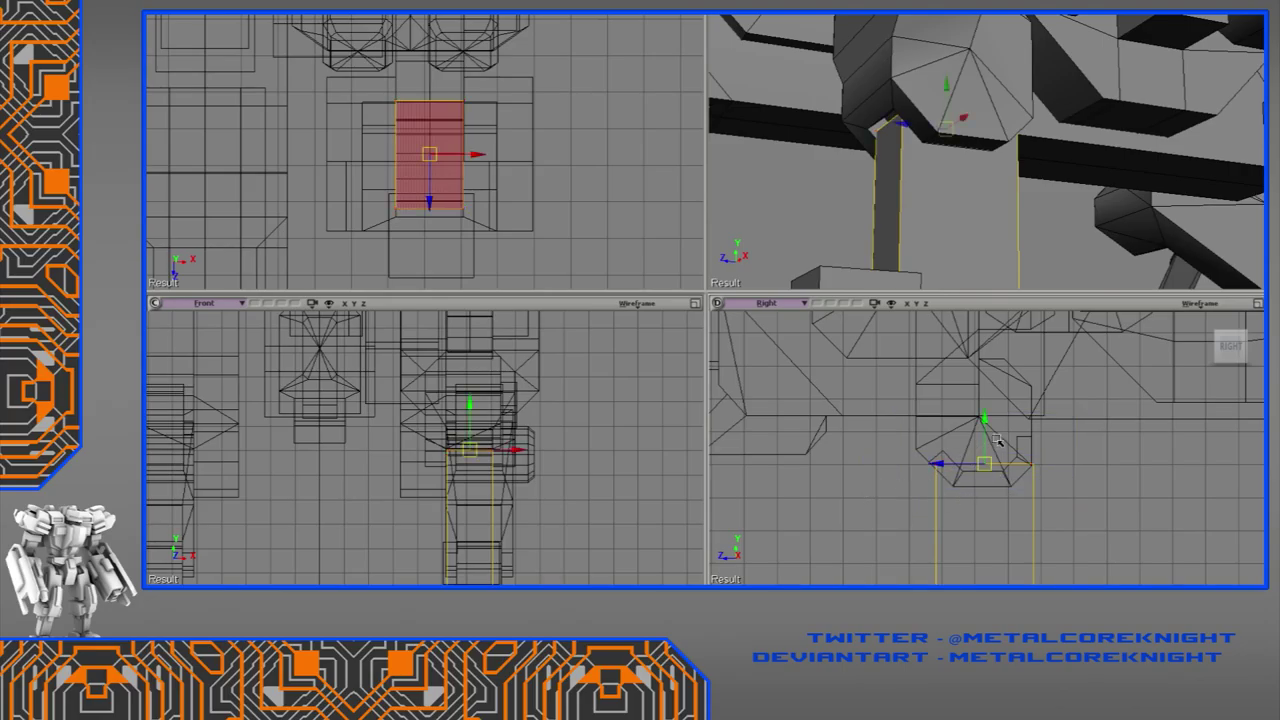
key("ctrl+d")
left_click_drag(986, 428, 986, 405)
key("x")
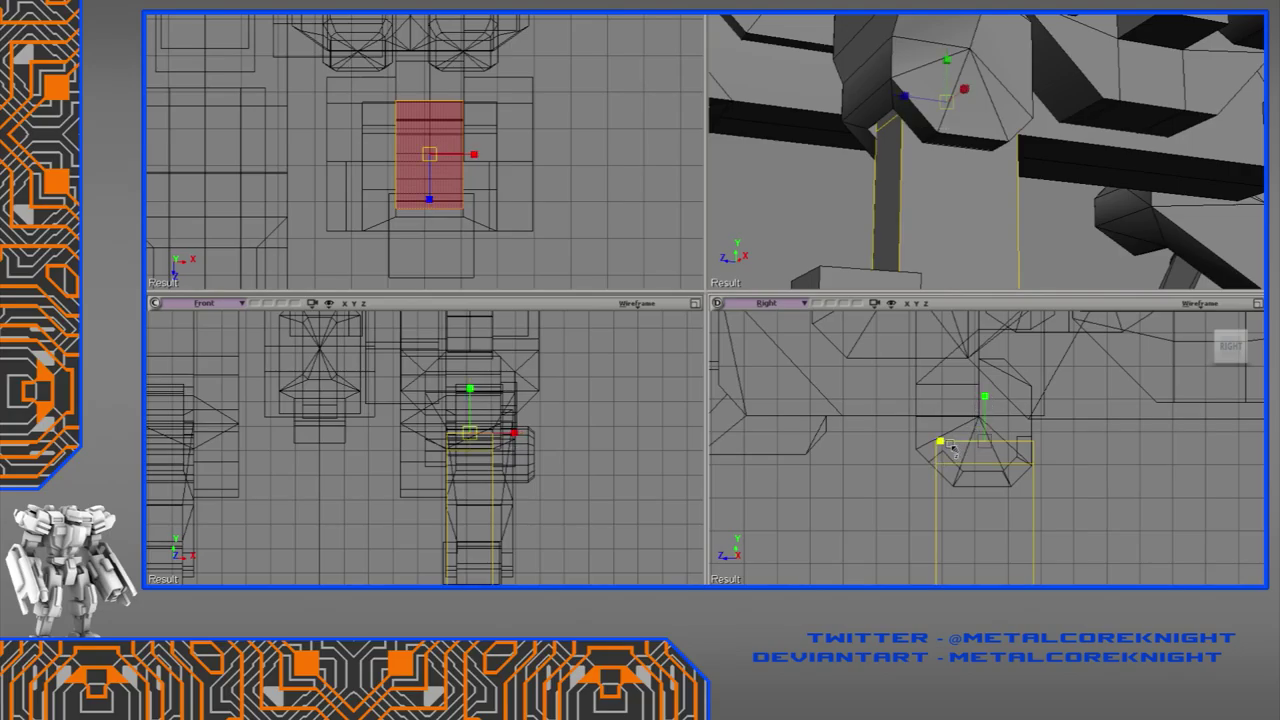
left_click_drag(952, 450, 992, 448)
Step: Lower the lower leg block's tapered top section slightly inside the recess and finish editing it
key("v")
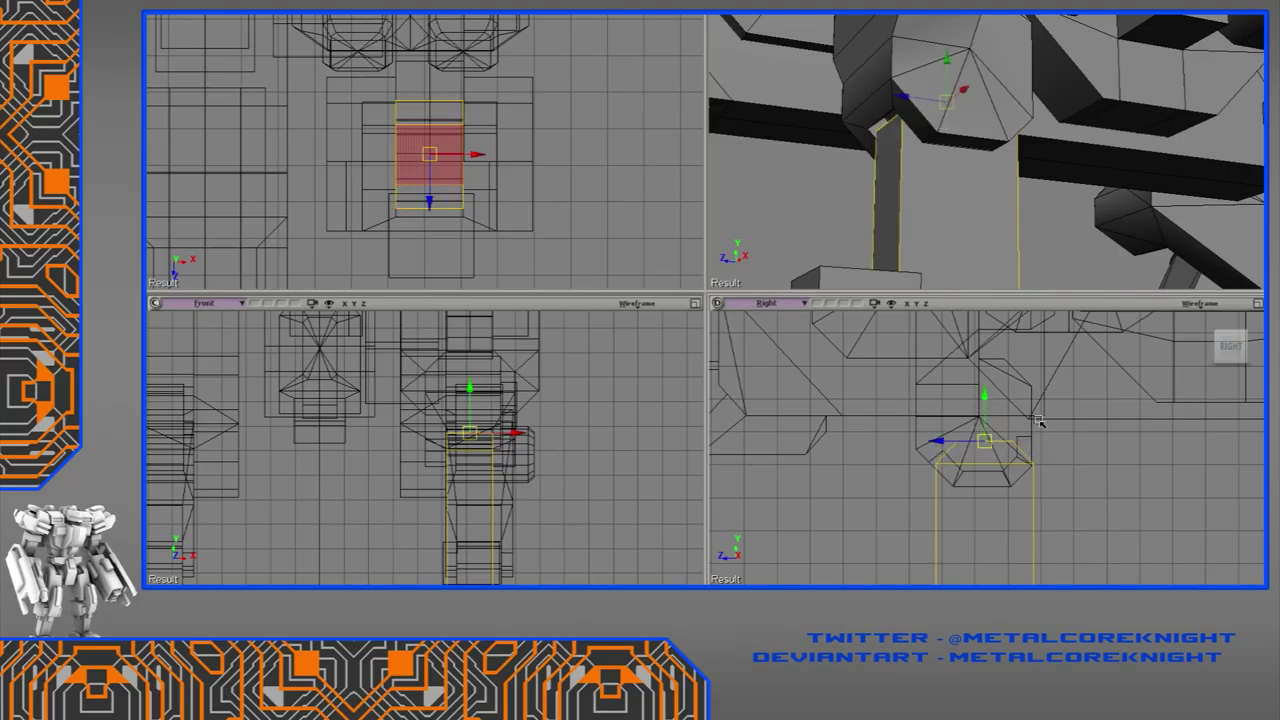
left_click_drag(1075, 415, 908, 520)
left_click_drag(987, 414, 987, 417)
key("space")
Step: Examine from several sides how the tapered lower leg block fits into the armour's recess, keeping the block selected
right_click_drag(993, 187, 1038, 209)
middle_click_drag(1038, 208, 1033, 166)
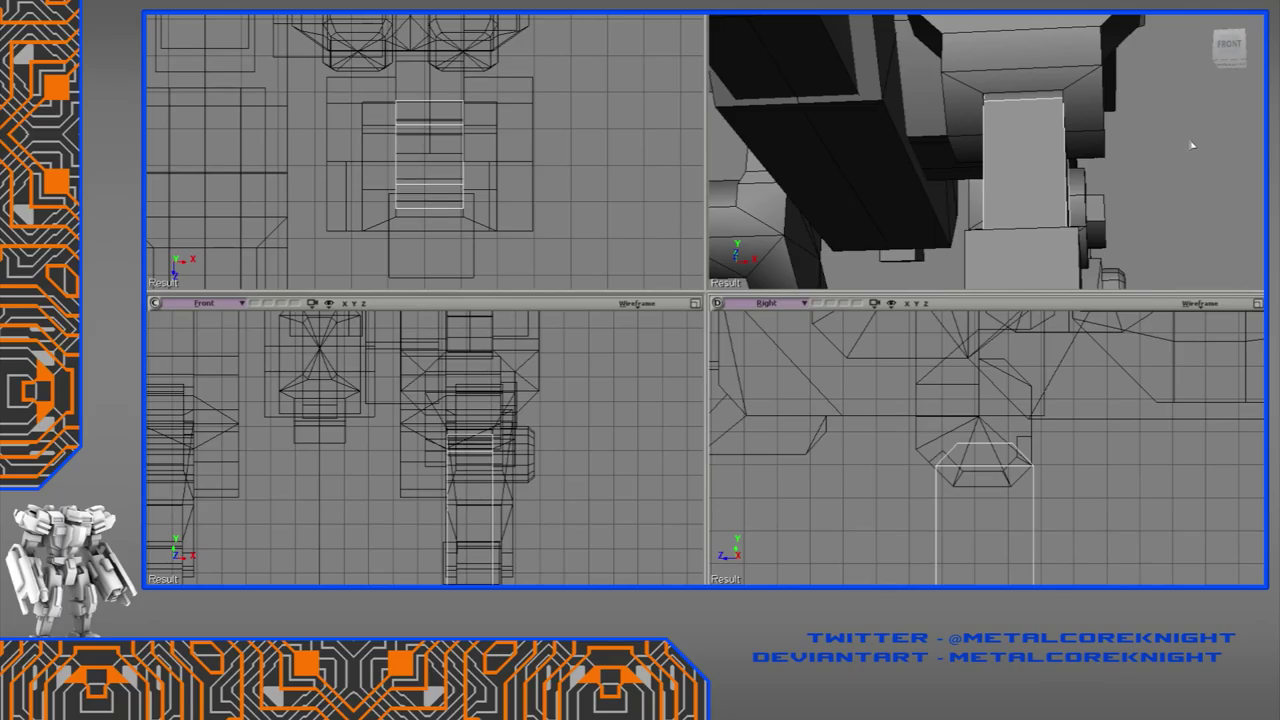
middle_click_drag(1194, 143, 1043, 180, "alt")
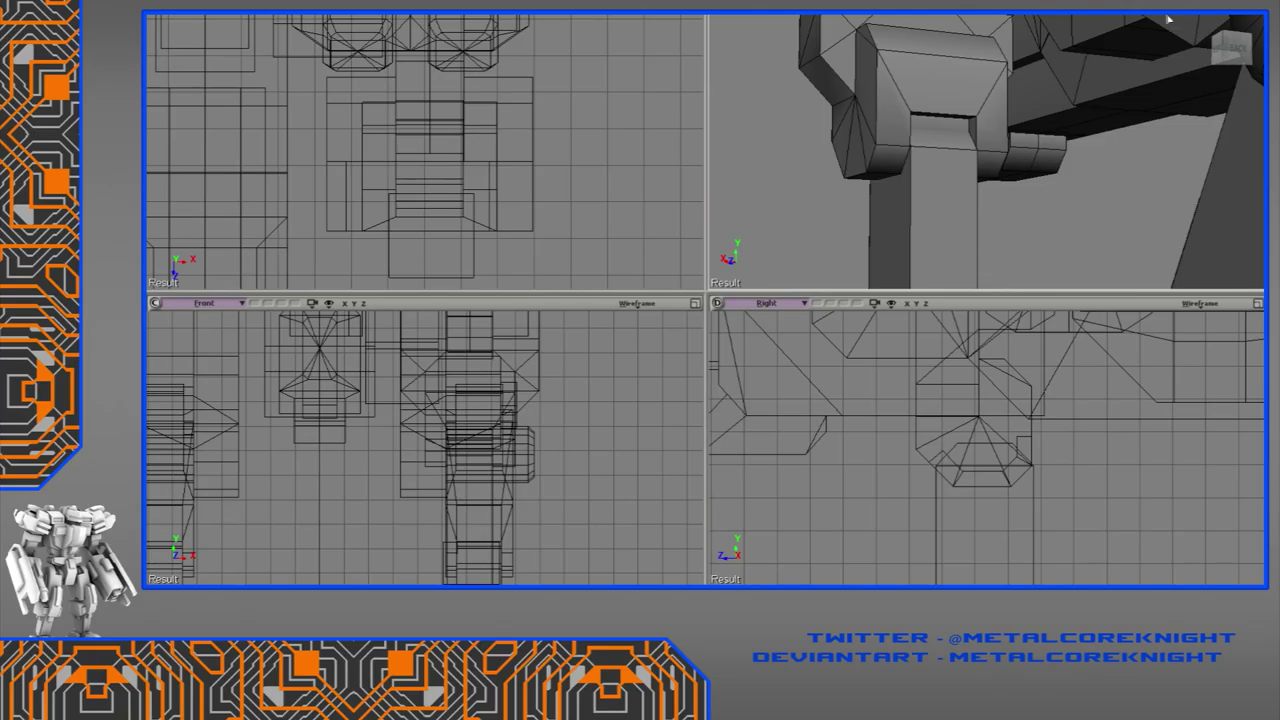
middle_click_drag(1104, 187, 1153, 206)
left_click(914, 201)
key("f")
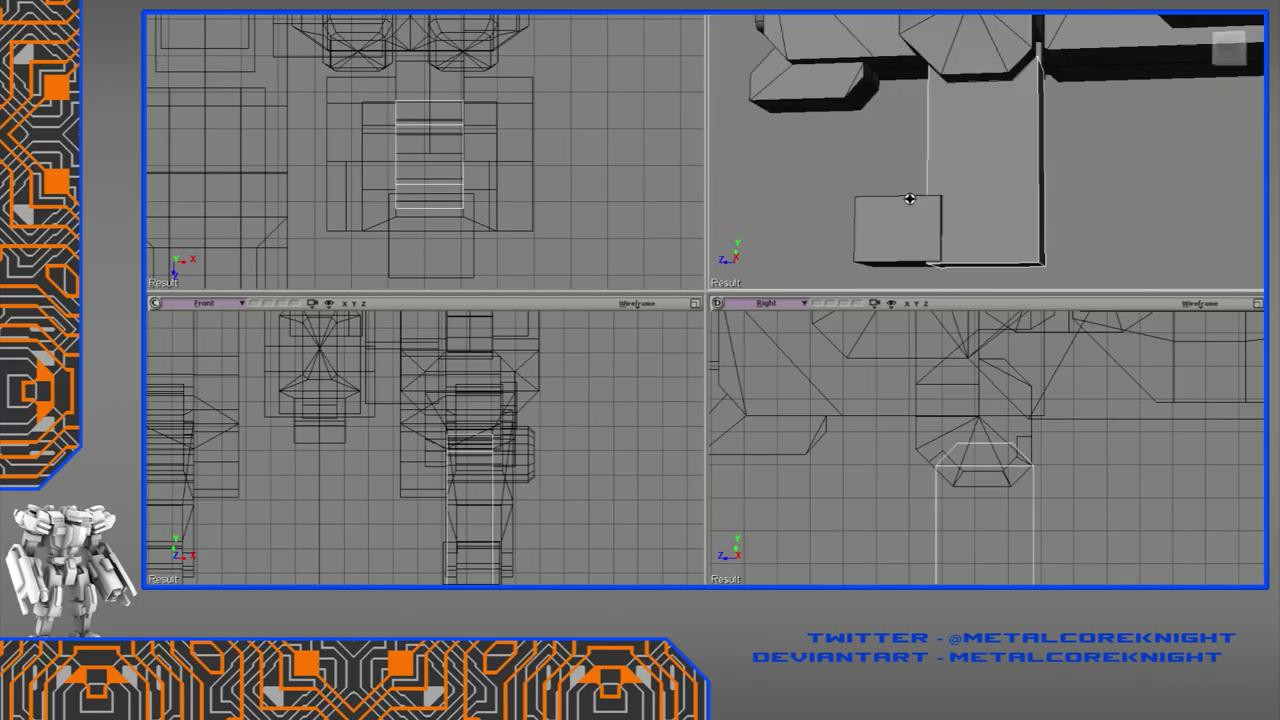
middle_click_drag(911, 200, 940, 230)
scroll(1012, 395, "up", 5)
scroll(1021, 402, "down", 5)
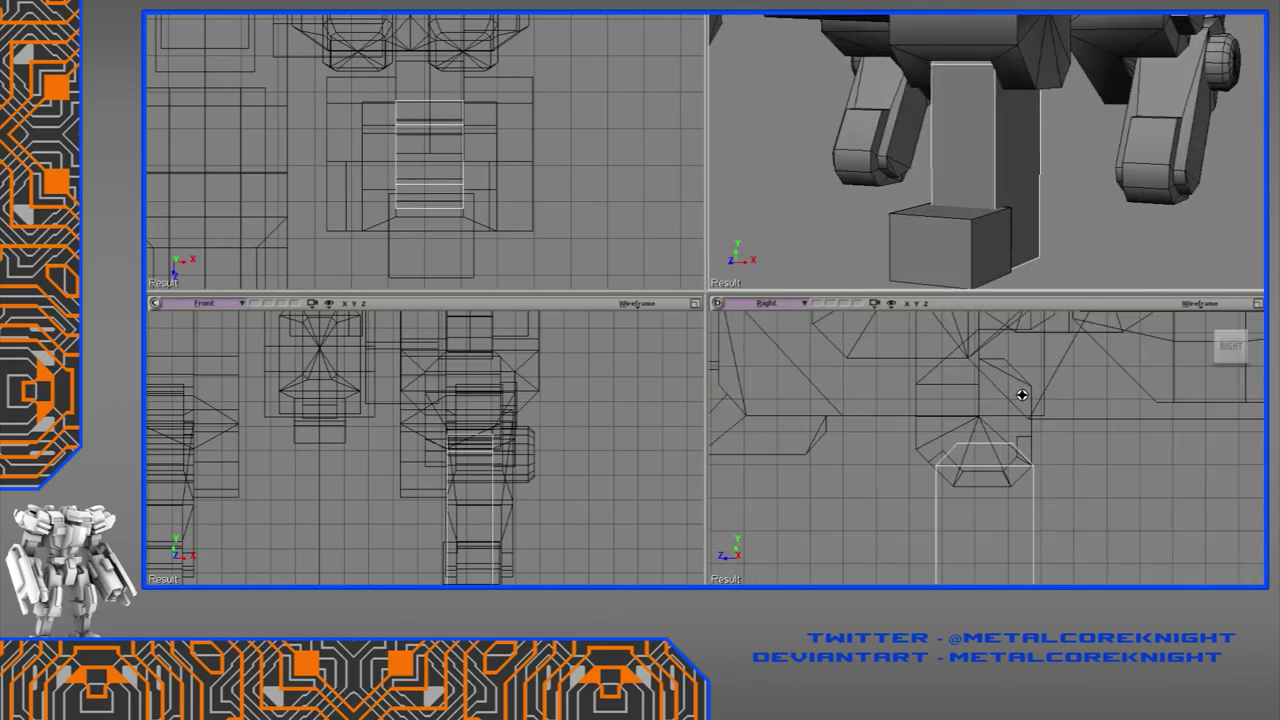
Step: Examine the foot block and the lower leg block's fit in the armour from several sides, ending with the leg block selected
key("t")
left_click_drag(1047, 399, 896, 451)
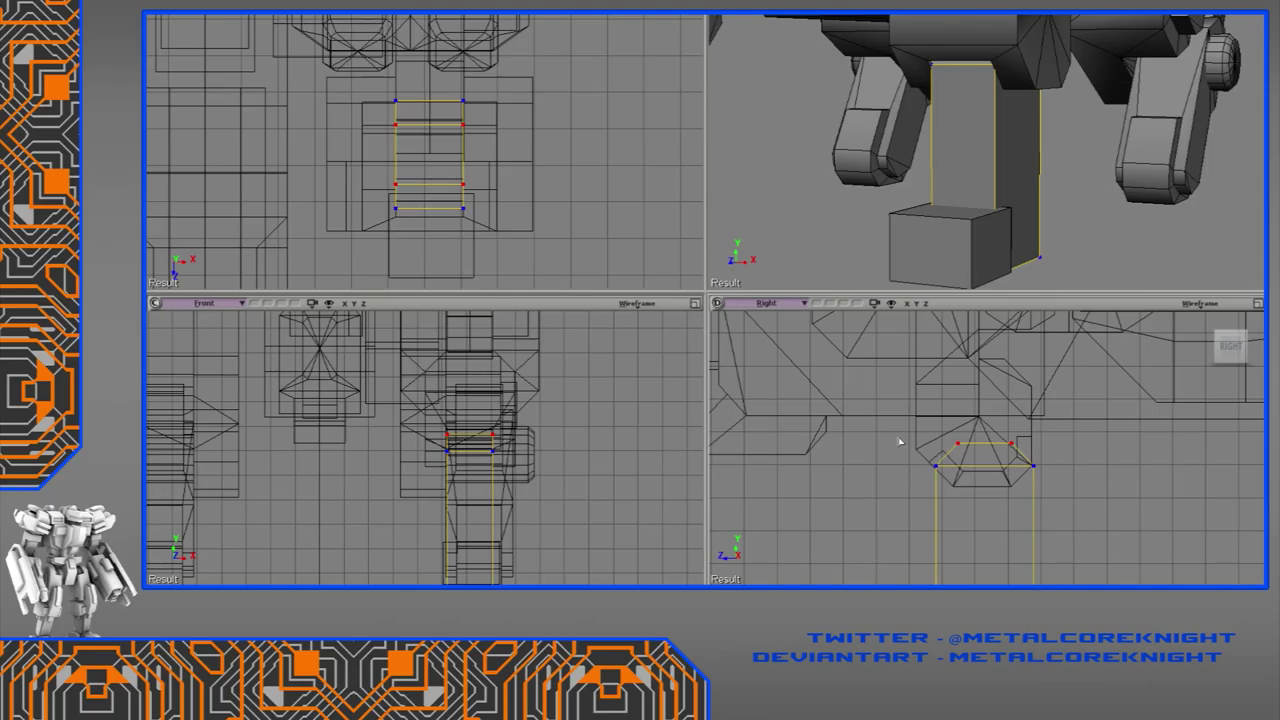
middle_click_drag(1080, 205, 1066, 221)
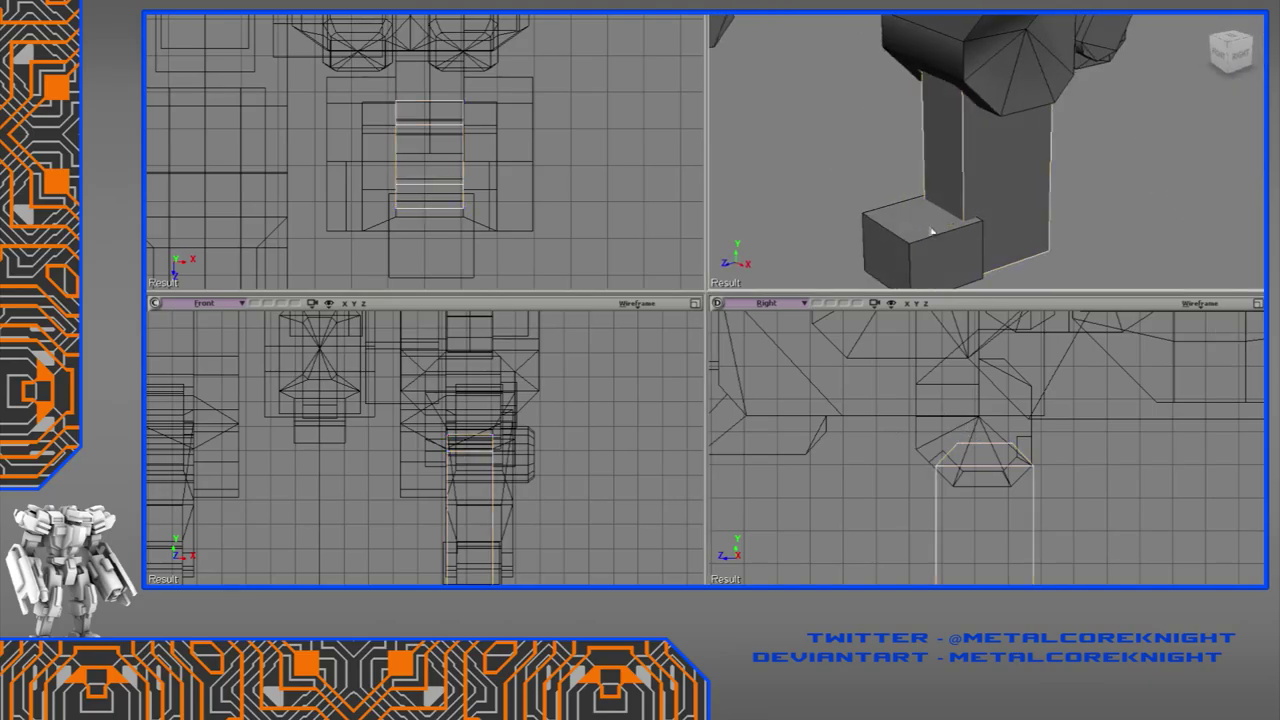
left_click(931, 231)
key("z")
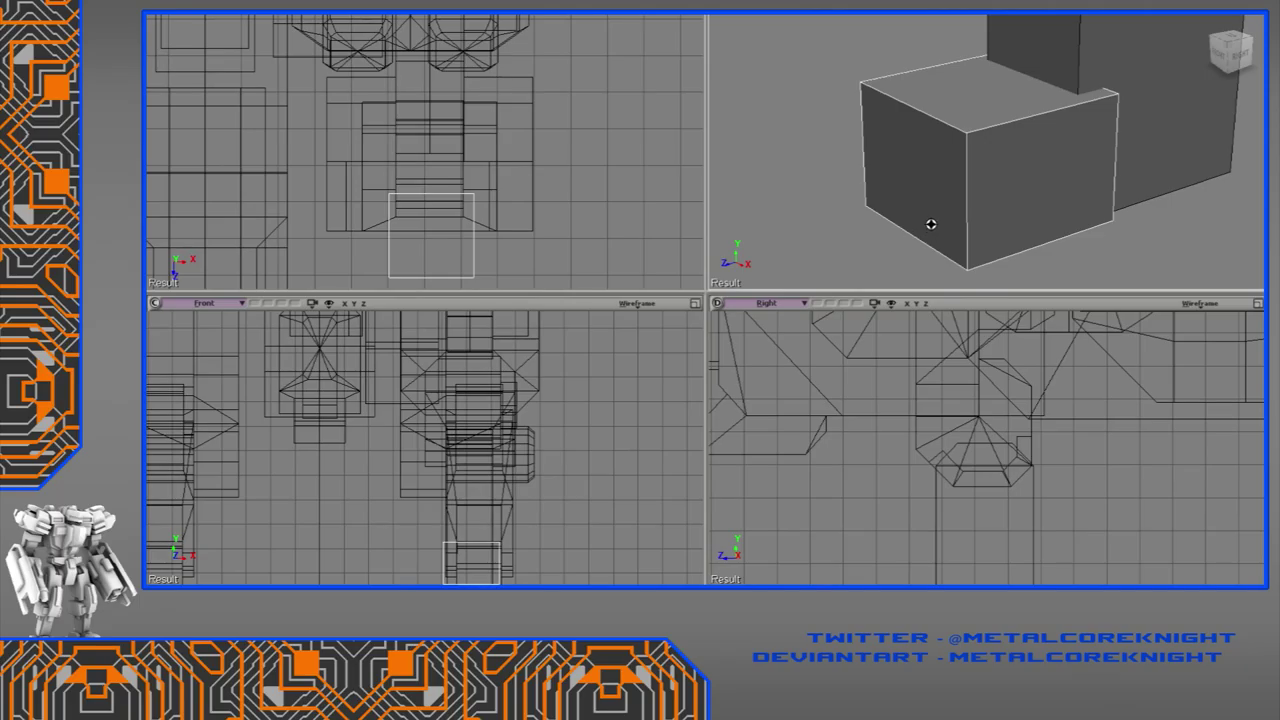
middle_click_drag(978, 180, 934, 277)
scroll(980, 161, "down", 4)
left_click(880, 183)
middle_click_drag(880, 183, 971, 193)
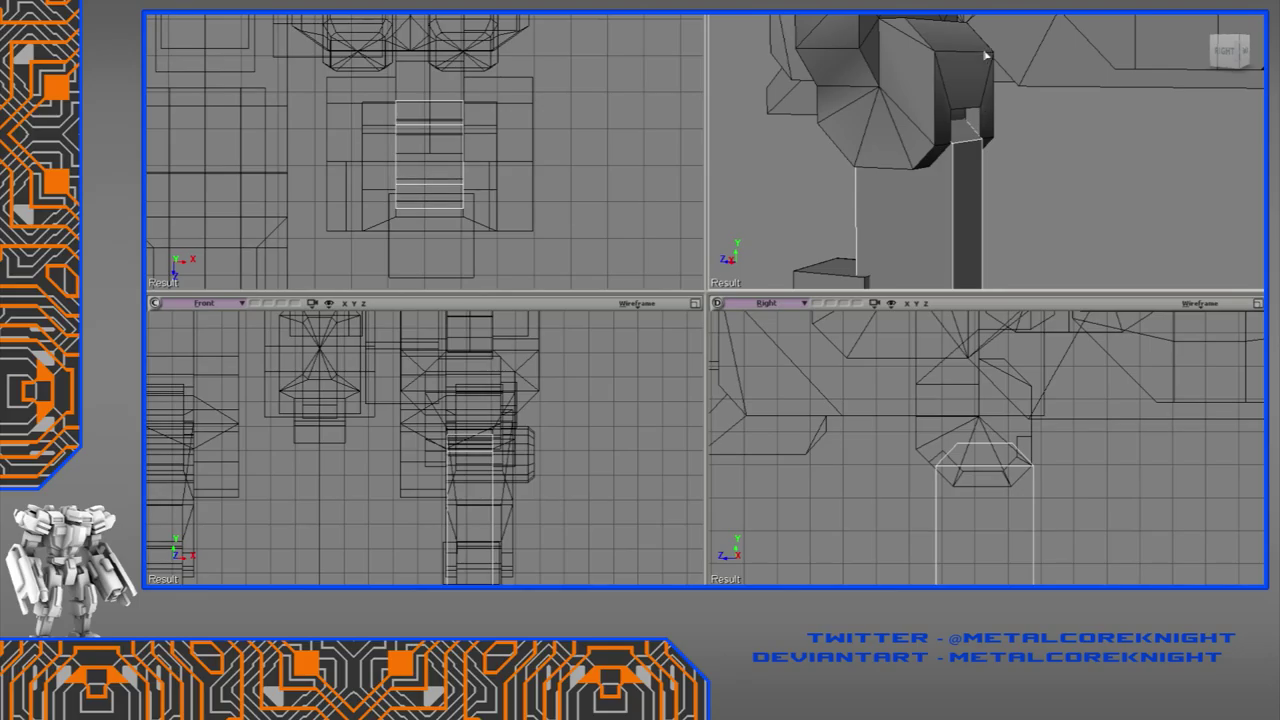
mouse_move(972, 198)
middle_mouse_down()
mouse_move(860, 189)
mouse_move(997, 171)
mouse_move(1006, 183)
mouse_move(1017, 143)
mouse_move(989, 194)
mouse_move(1007, 233)
mouse_move(1020, 197)
mouse_move(1007, 248)
mouse_move(1011, 197)
mouse_move(998, 184)
mouse_move(989, 206)
middle_mouse_up()
Step: Duplicate the lower leg block's front face in place, scale it to a smaller rectangle and raise it near the block's top
left_click(951, 222)
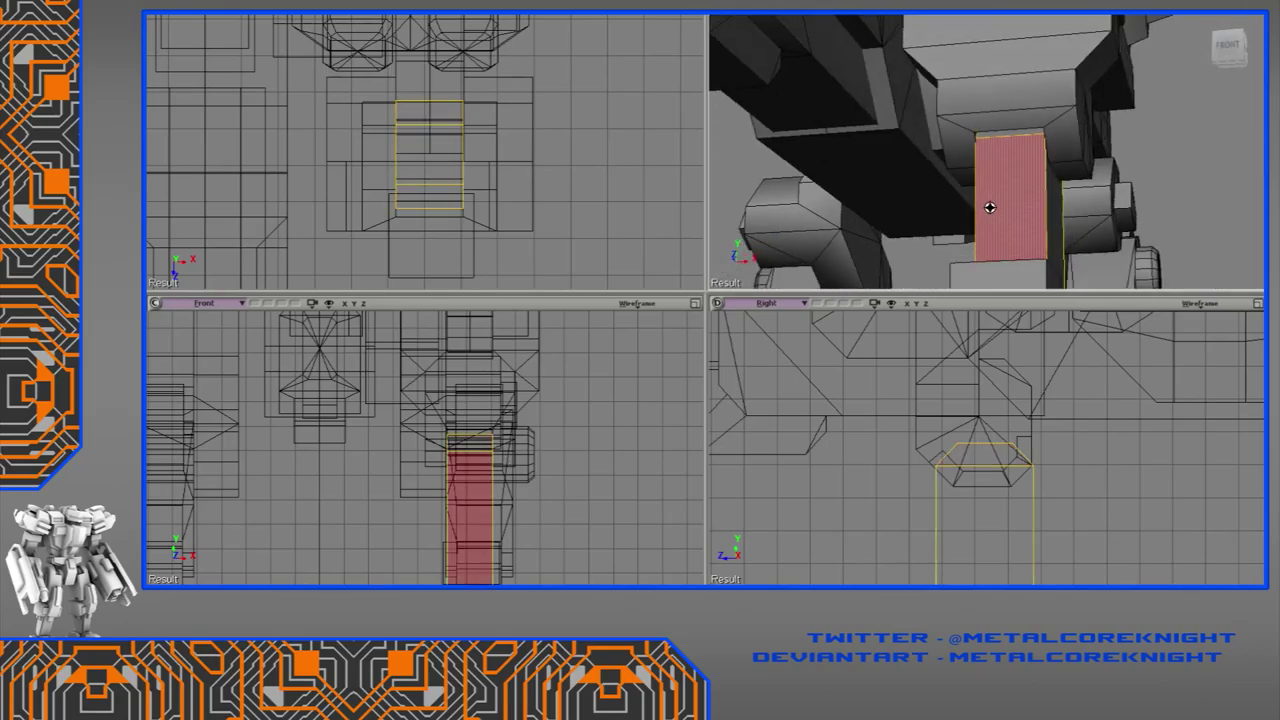
scroll(990, 208, "up", 3)
key("v")
middle_click_drag(1051, 253, 1051, 226)
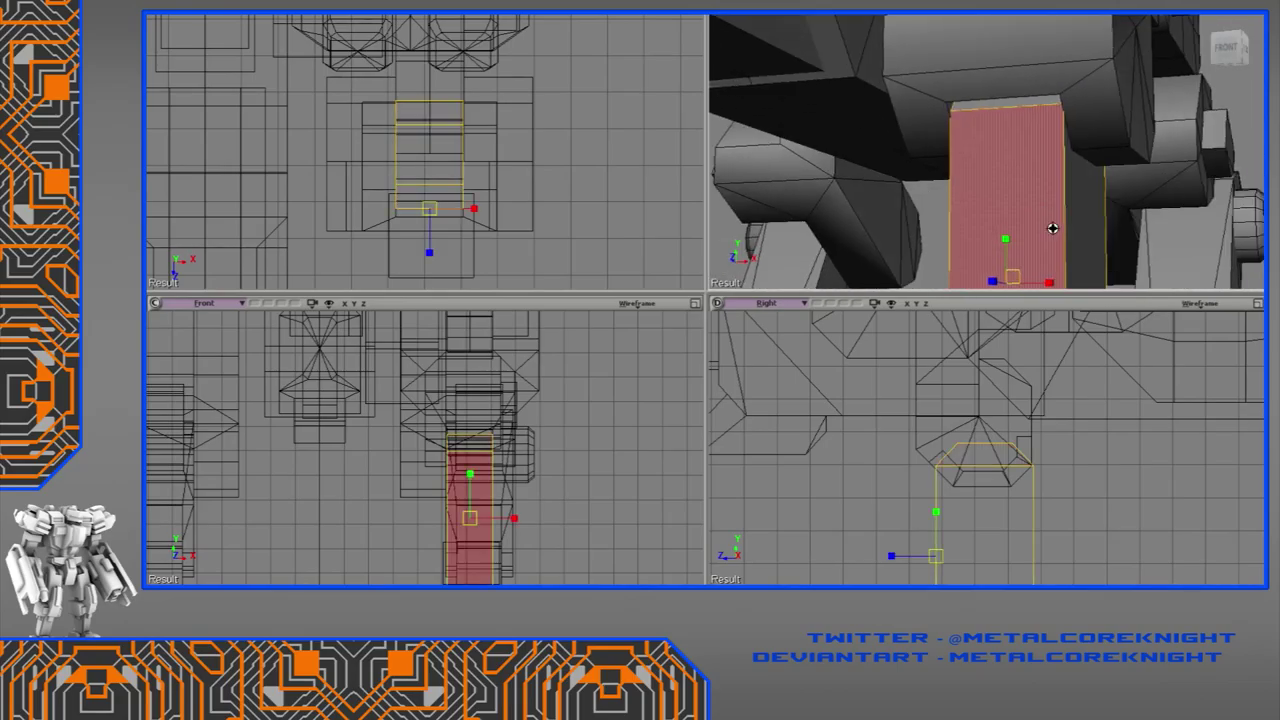
key("ctrl+d")
left_click_drag(1042, 256, 1010, 287)
key("v")
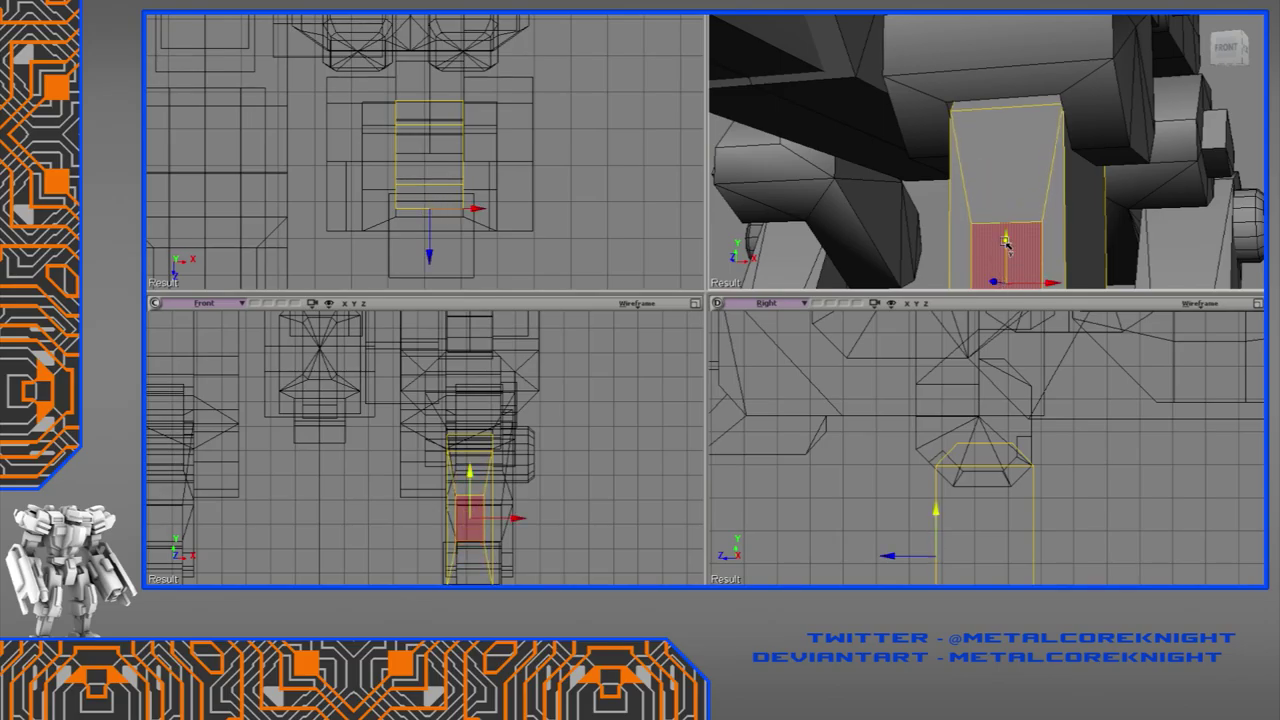
left_click_drag(1006, 238, 1019, 142)
mouse_move(1019, 142)
middle_mouse_down()
mouse_move(1001, 167)
mouse_move(1004, 156)
middle_mouse_up()
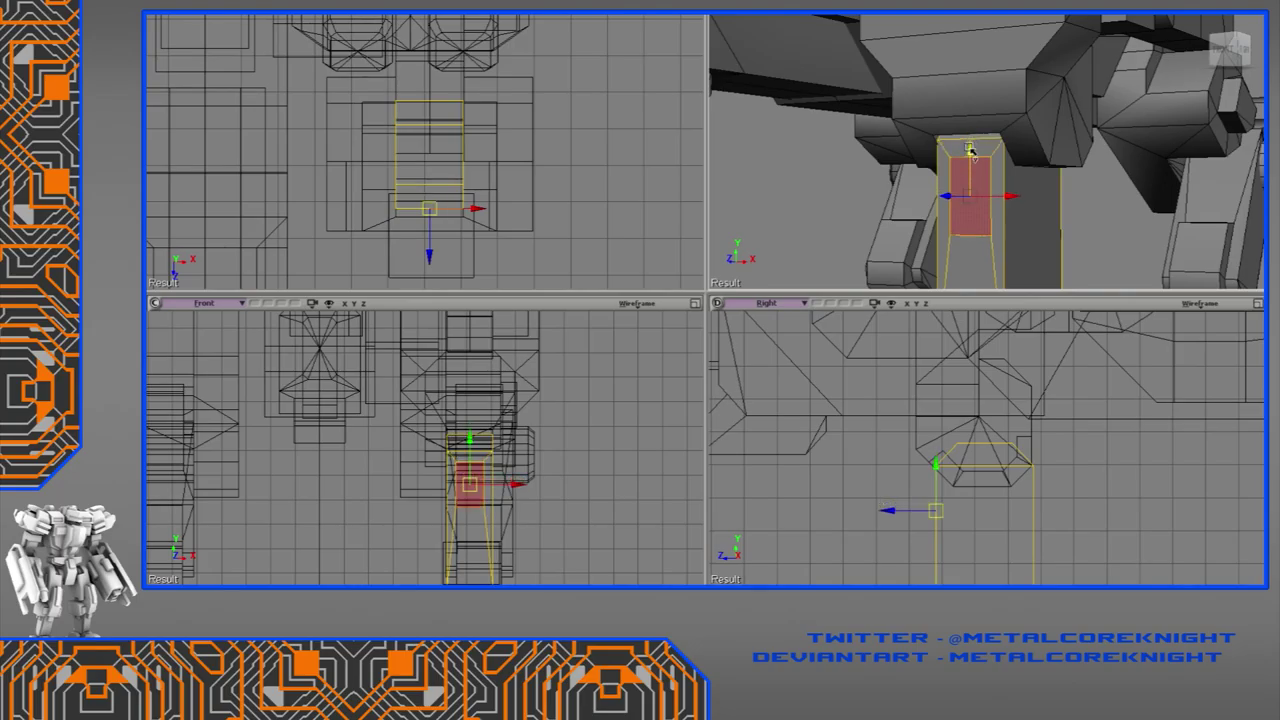
Step: Extrude the inset front face forward into a box protruding from the lower leg block
key("Escape")
key("w")
middle_click_drag(978, 180, 976, 208, "alt")
left_click_drag(880, 238, 869, 241)
key("Escape")
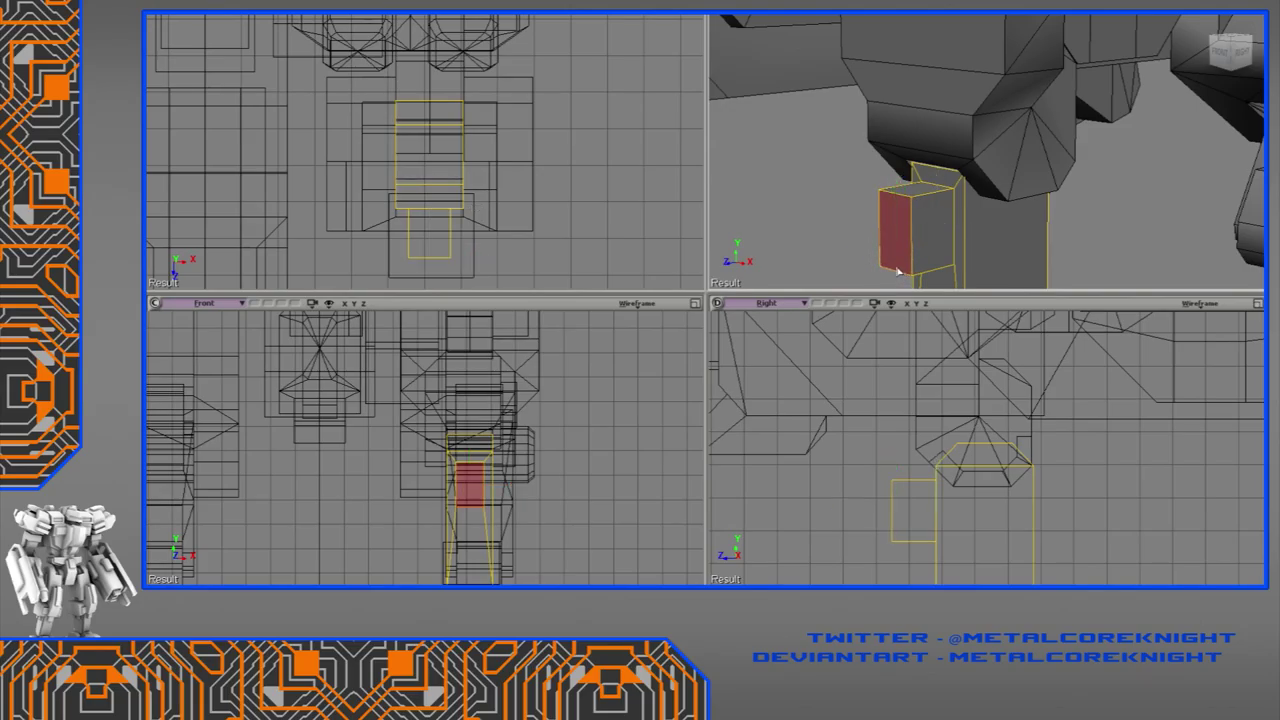
Step: Move the top front edge of the protruding box back toward the leg so its front slopes
key("i")
left_click(900, 195)
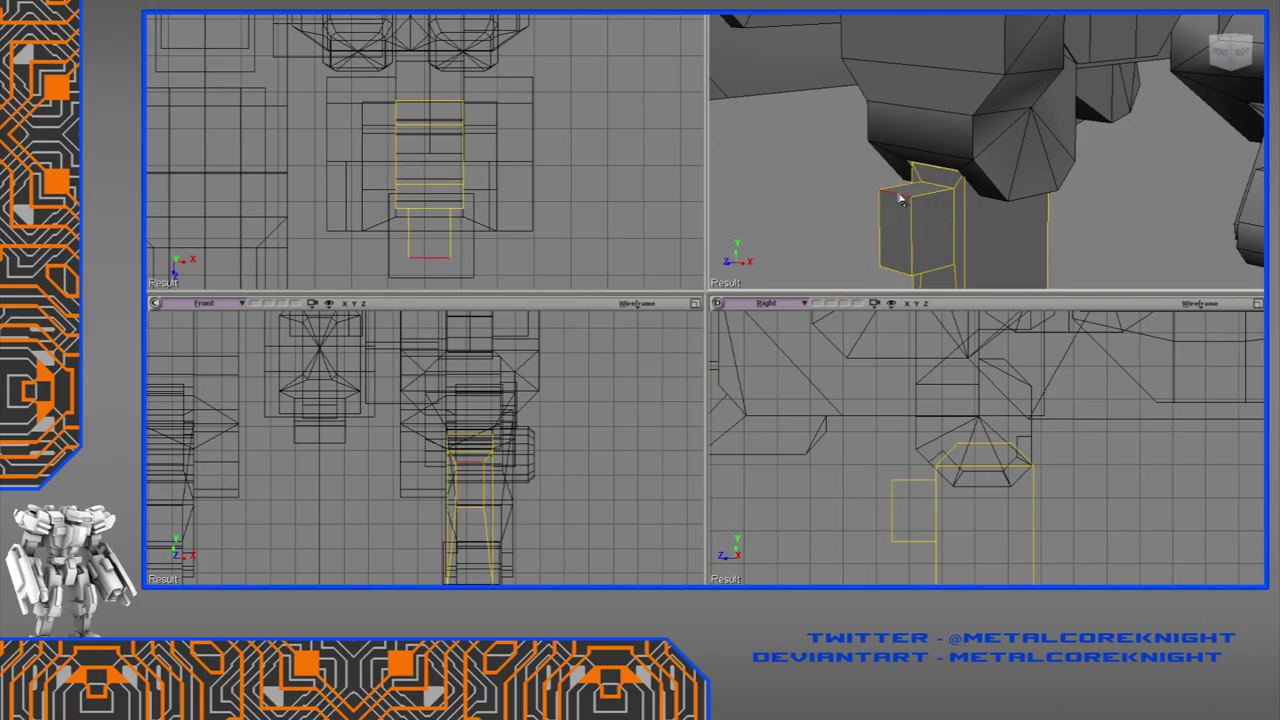
key("v")
left_click_drag(864, 202, 888, 201)
Step: Shift the protrusion's sloped front outward along the Z axis to lengthen it, and finish the point editing
mouse_move(890, 202)
right_mouse_down()
mouse_move(854, 165)
mouse_move(877, 197)
right_mouse_up()
scroll(996, 452, "down", 5)
scroll(980, 458, "up", 4)
scroll(1001, 453, "up", 2)
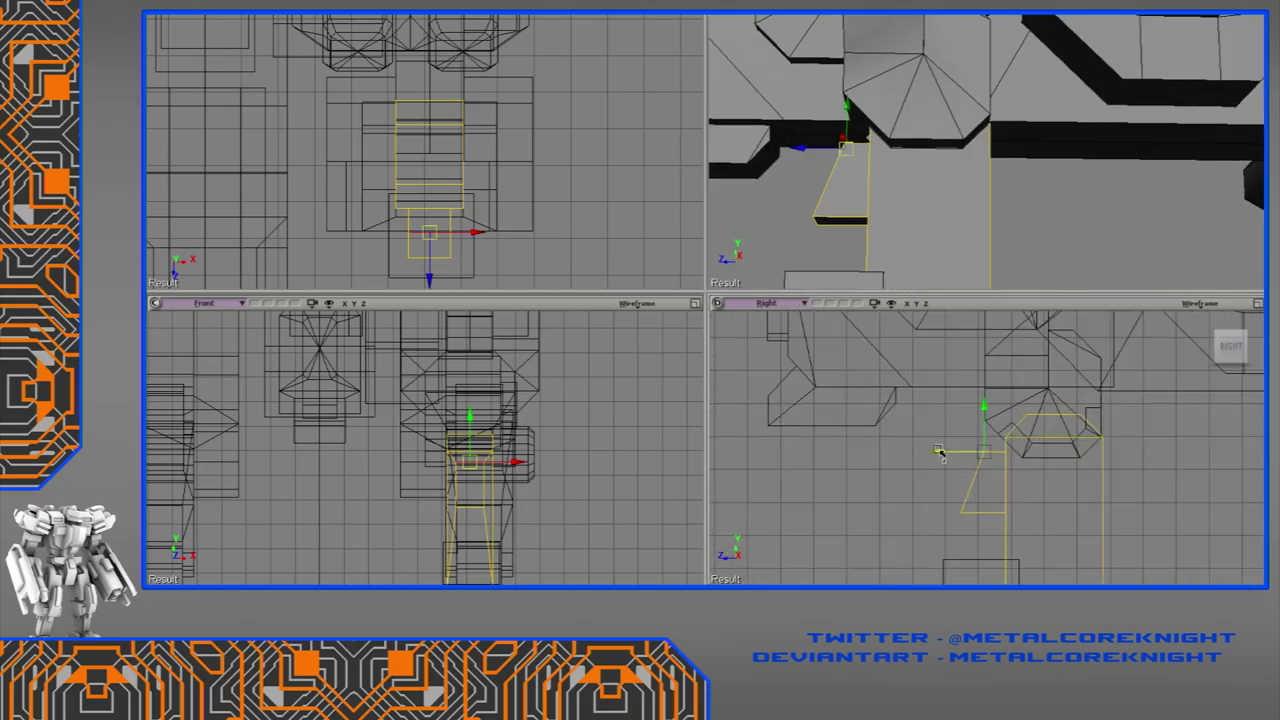
left_click_drag(943, 451, 905, 512, "ctrl")
key("t")
key("v")
key("space")
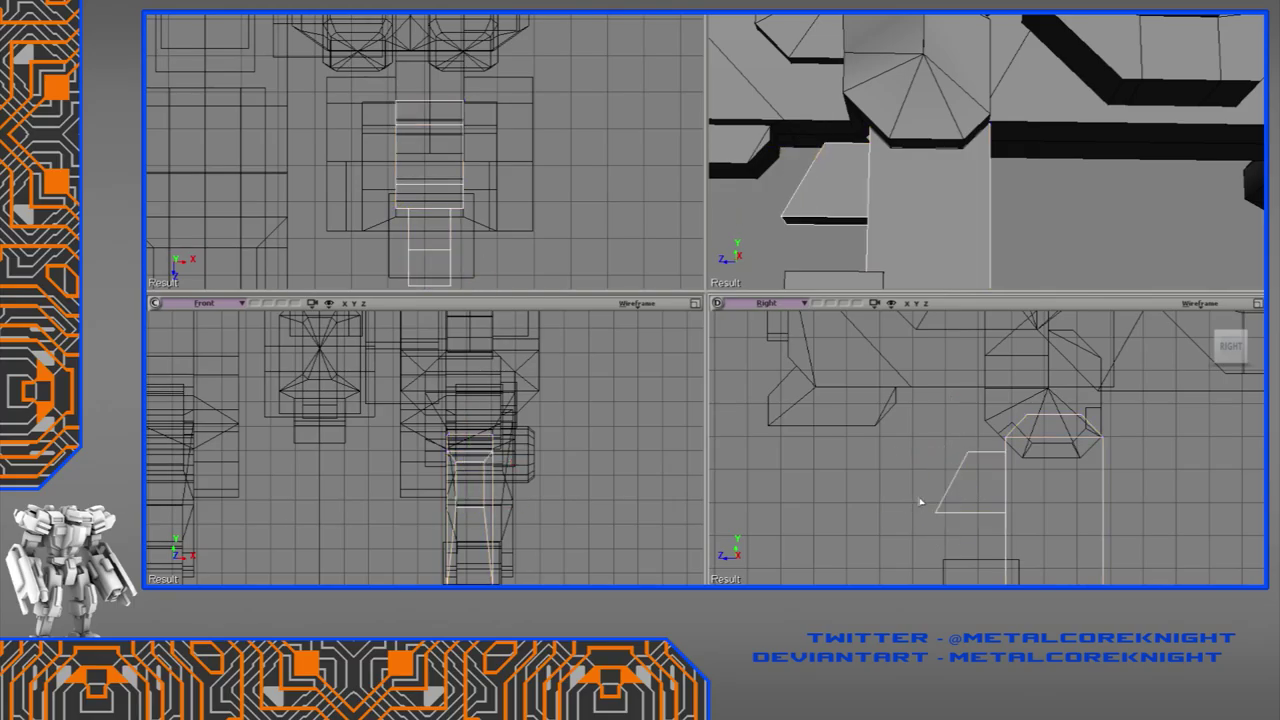
Step: Slice the protrusion from its upper front edge down to its underside and raise the lower front edge to form a wedge
key("y")
key("t")
left_click(962, 528)
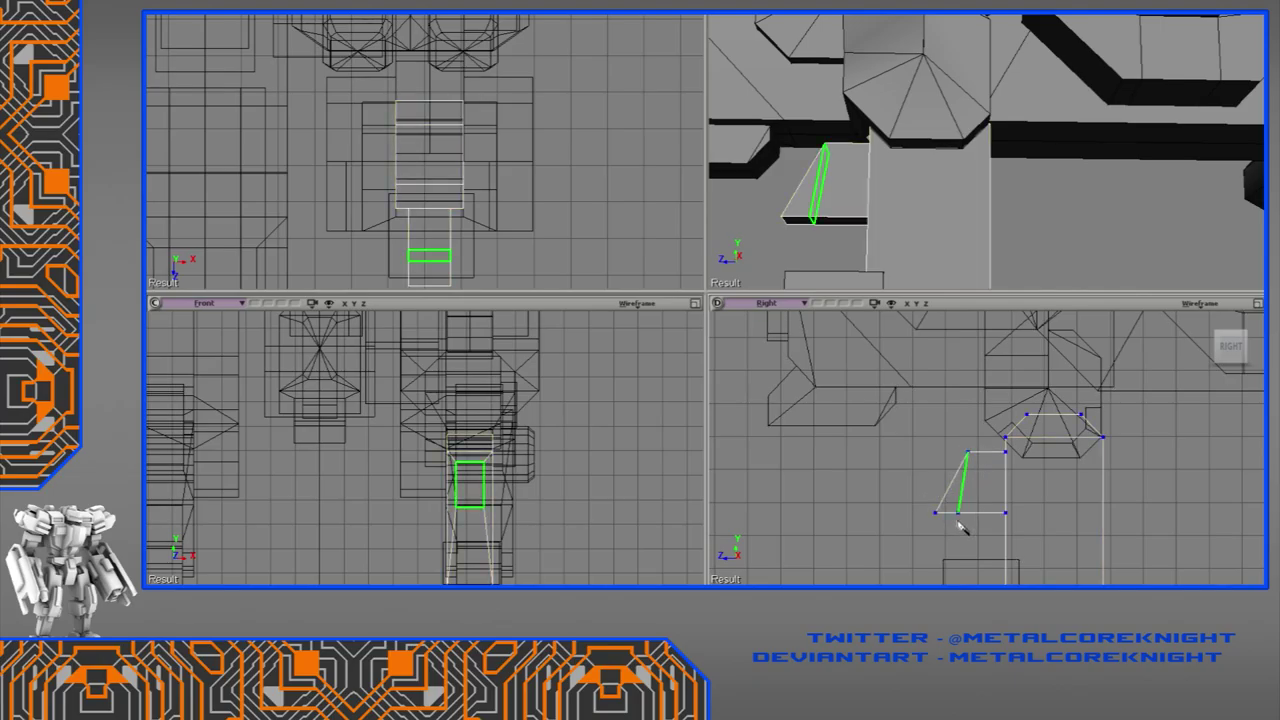
key("t")
left_click_drag(970, 498, 924, 533)
key("v")
key("t")
left_click_drag(934, 484, 934, 445)
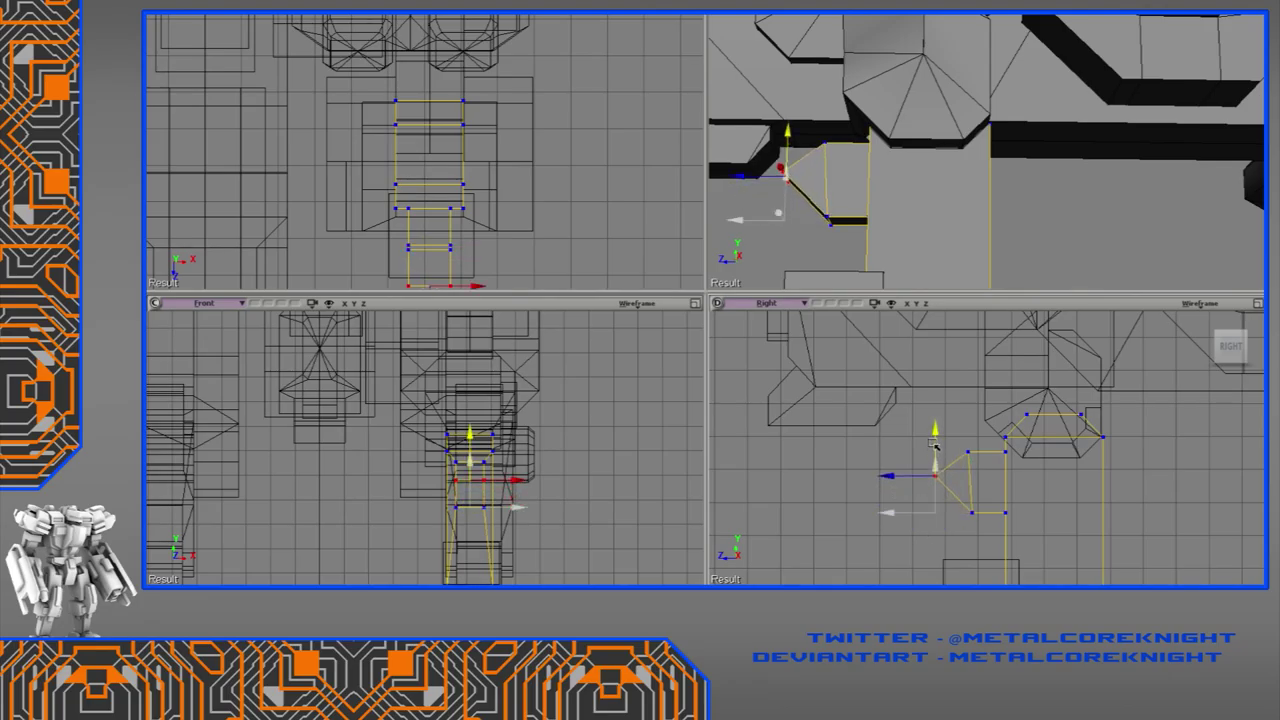
Step: Extrude the wedge's upper sloped face straight up into an upright section in front of the armour
middle_click_drag(869, 194, 910, 280)
key("u")
left_click(898, 245)
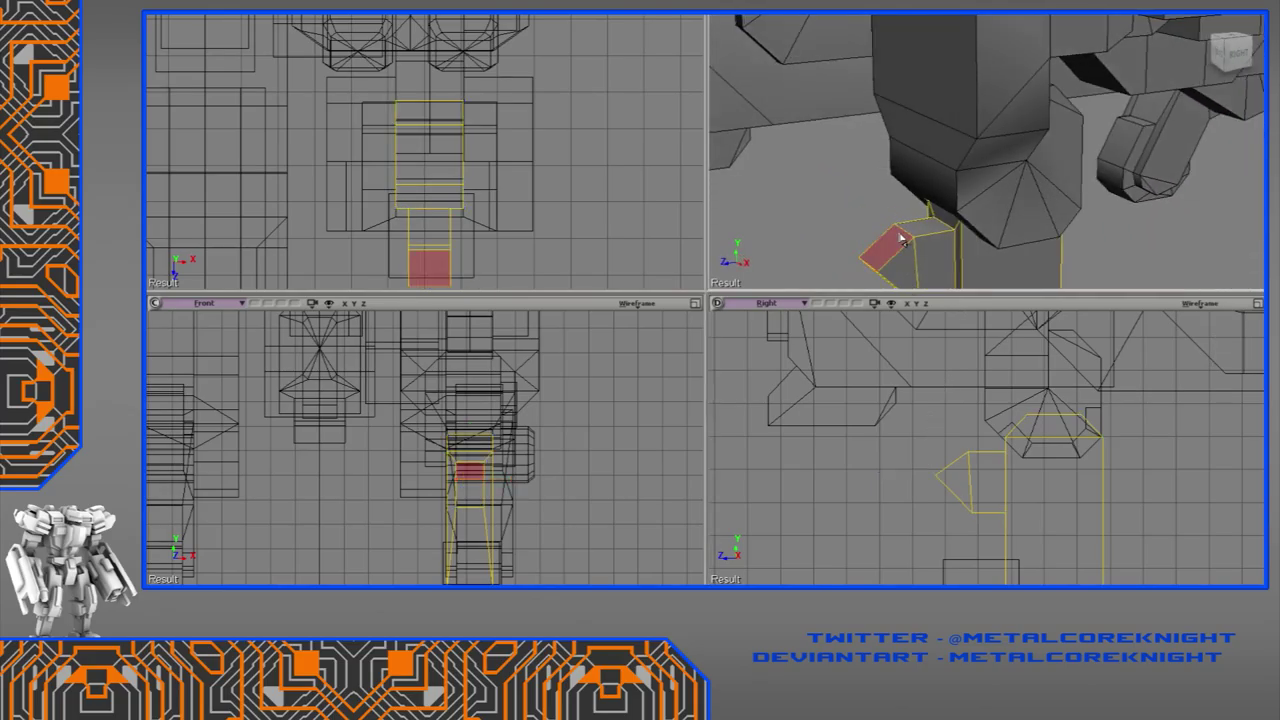
key("ctrl+d")
key("x")
left_click_drag(886, 203, 889, 110)
key("v")
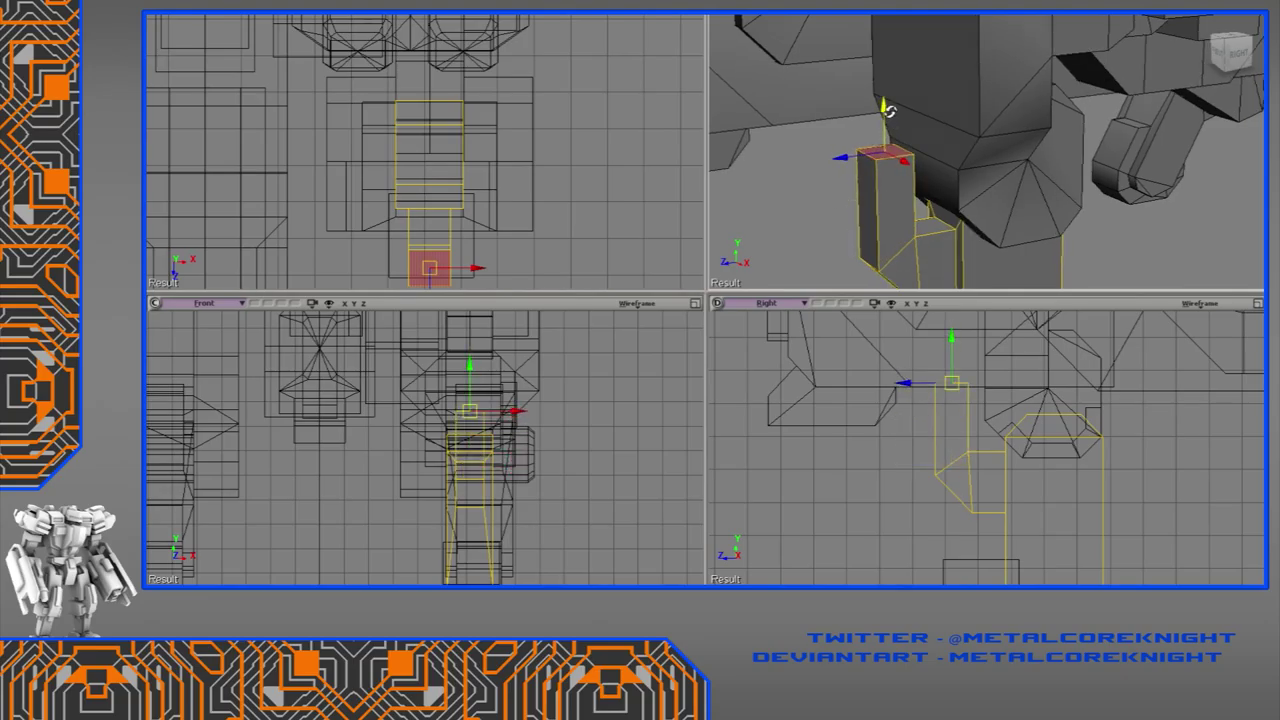
Step: Scale the protrusion's two lower outer edges about their shared corner to even out the bottom bevel
middle_click_drag(888, 110, 883, 60)
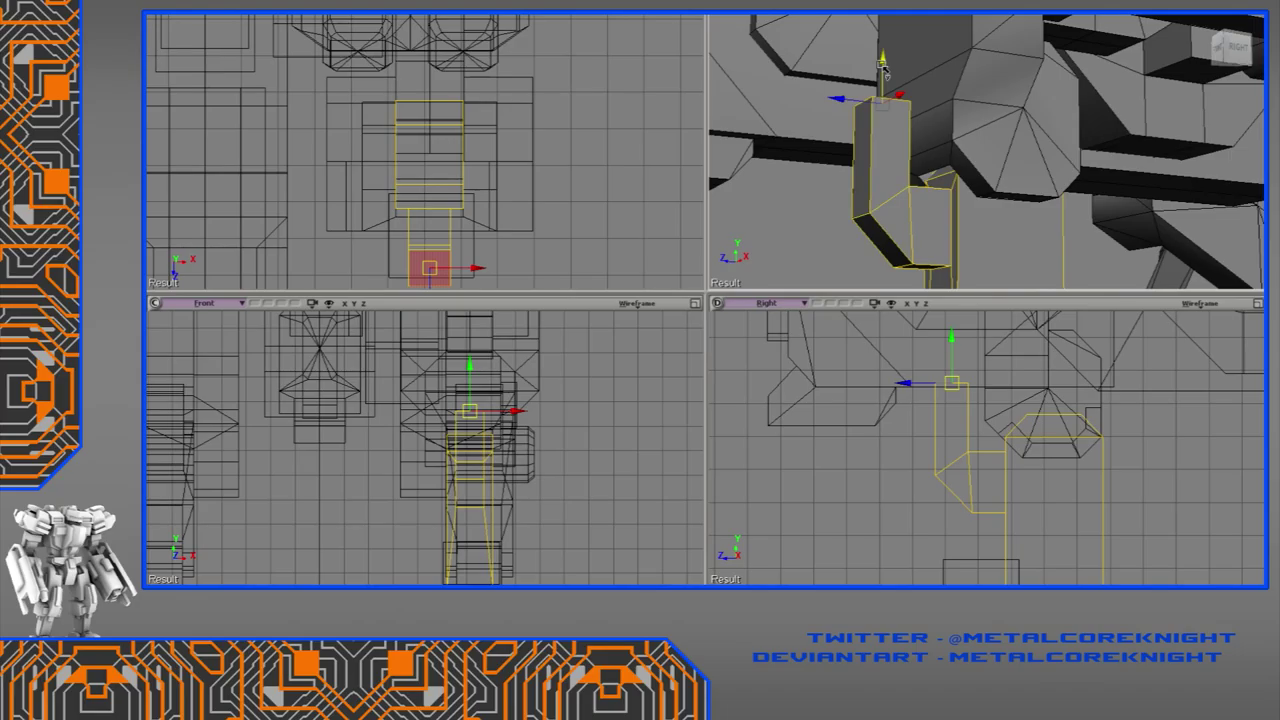
mouse_move(968, 169)
middle_mouse_down()
mouse_move(929, 194)
mouse_move(944, 160)
mouse_move(948, 172)
middle_mouse_up()
key("t")
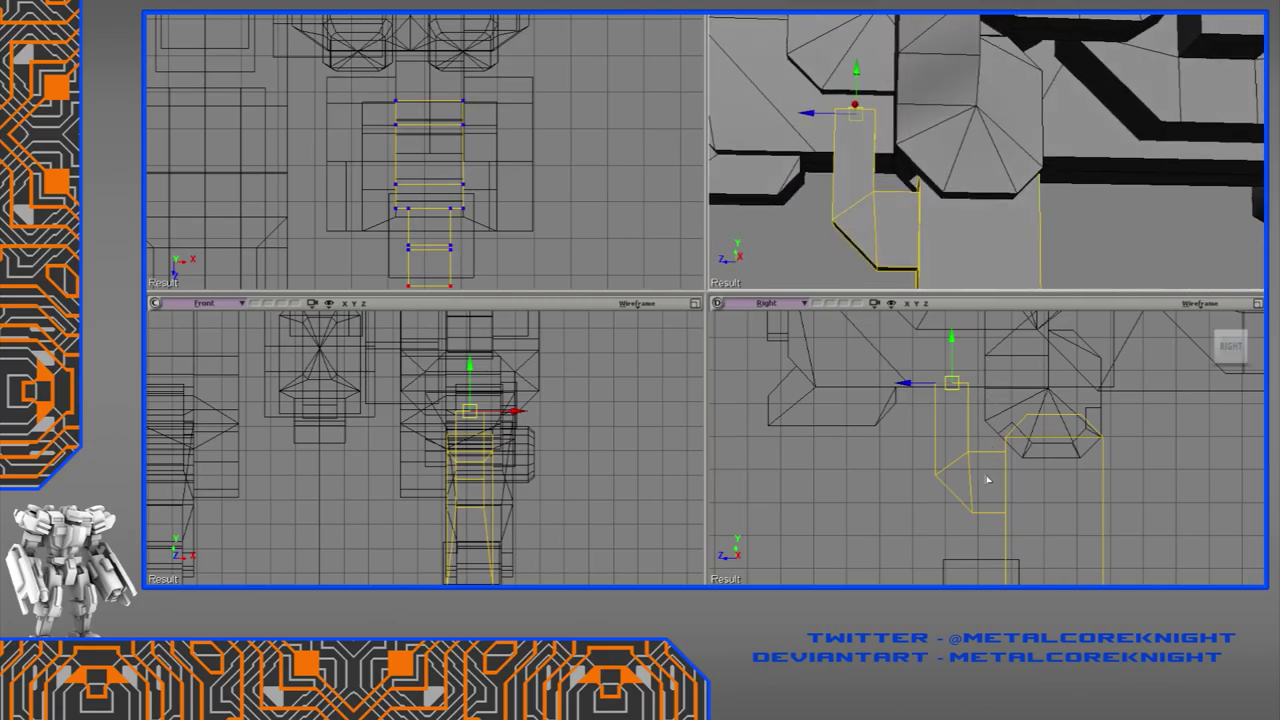
left_click_drag(909, 471, 984, 542)
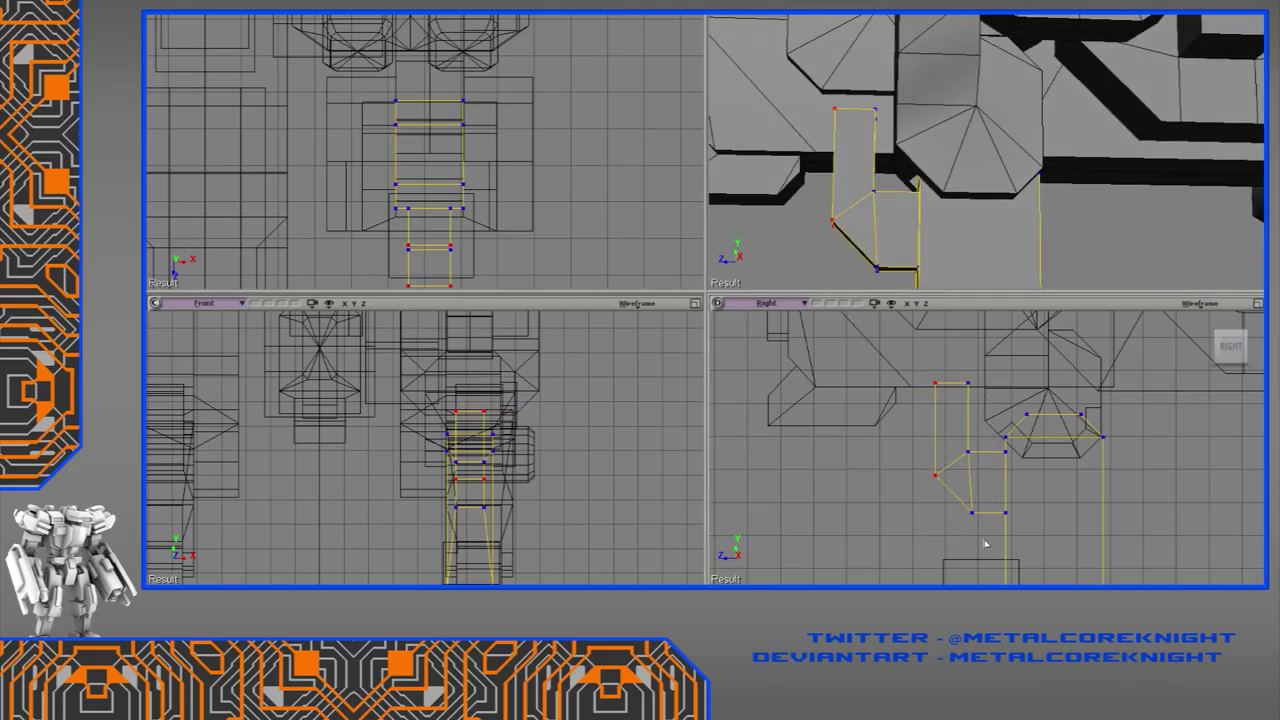
key("v")
left_click(933, 475, "alt")
left_click(941, 441, "alt")
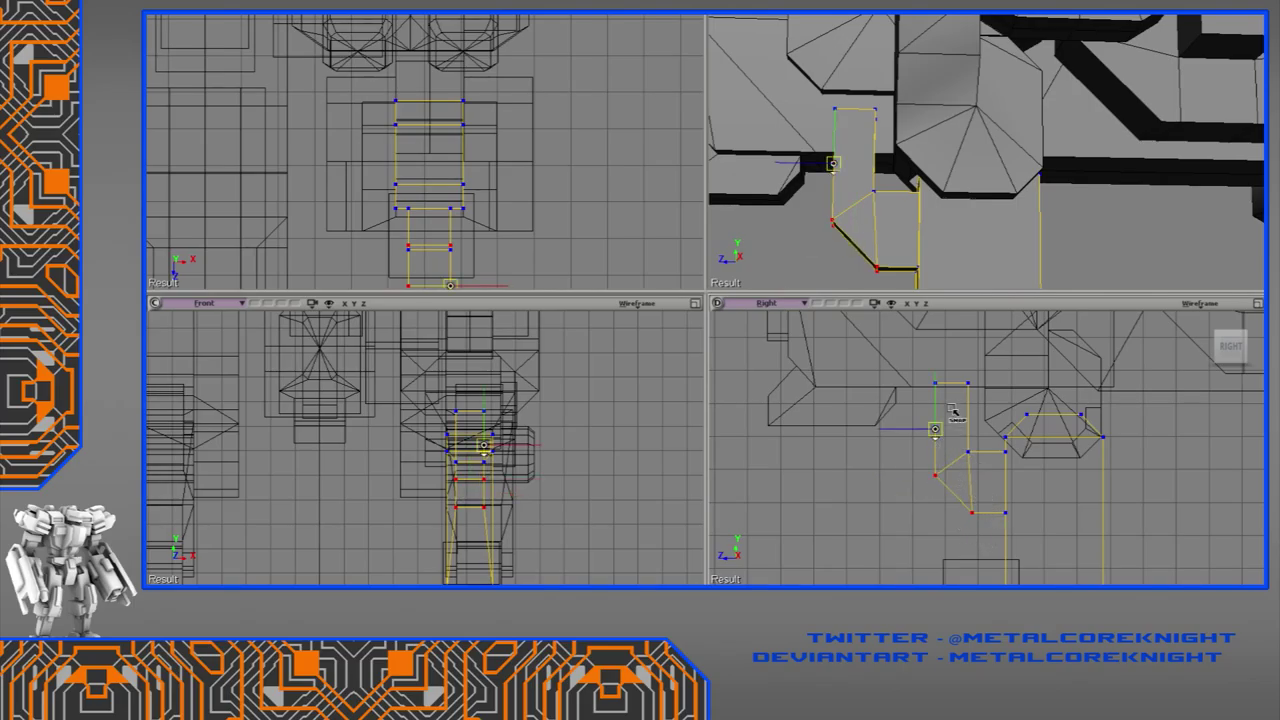
left_click_drag(936, 388, 972, 513, "alt")
left_click_drag(908, 483, 936, 490)
Step: Lower the top of the upright section by selecting its upper points and moving them down
scroll(989, 403, "up", 2)
middle_click_drag(969, 388, 998, 460)
scroll(978, 398, "up", 3)
scroll(979, 404, "down", 4)
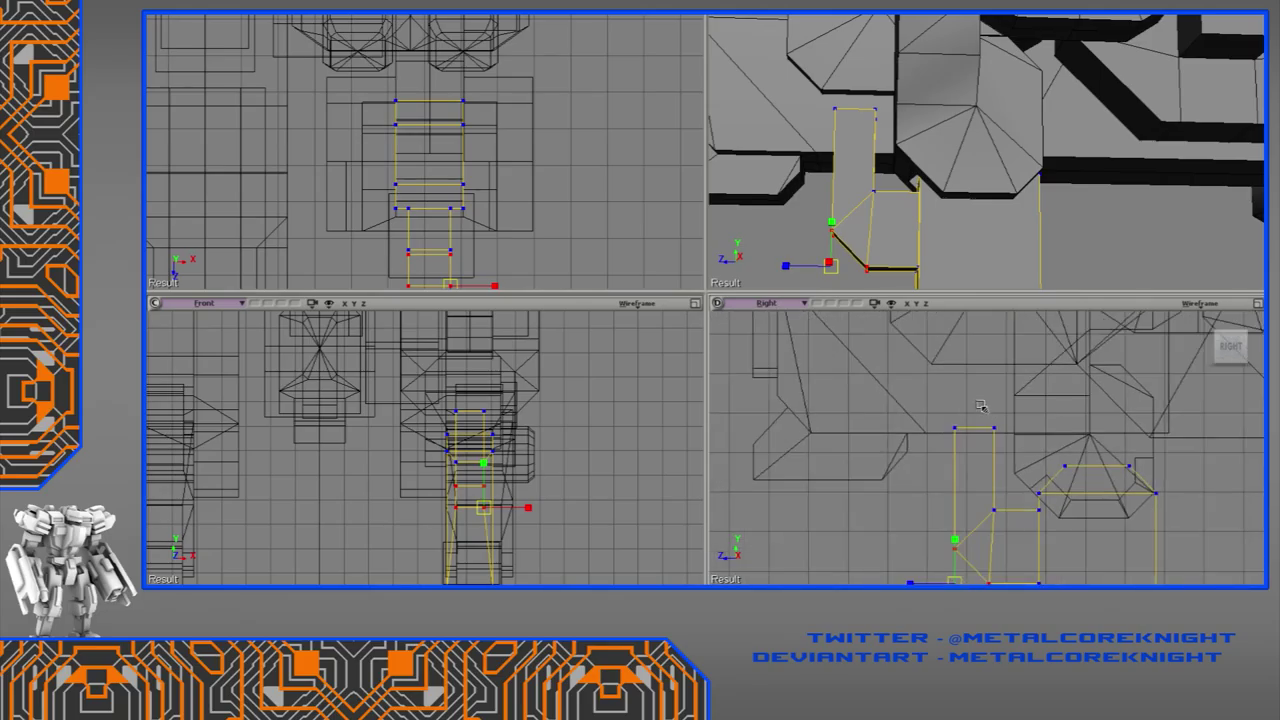
left_click_drag(1003, 408, 928, 442)
key("v")
left_click_drag(976, 390, 980, 430)
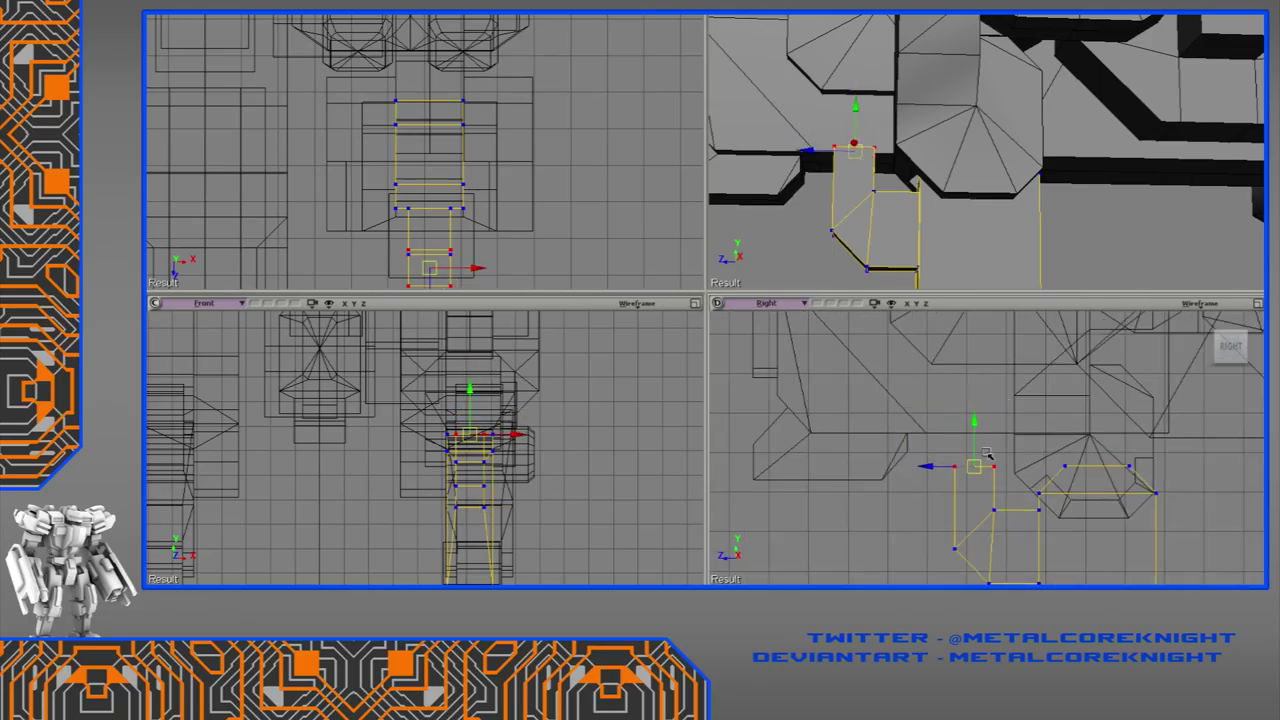
Step: Cut the protrusion across its inner corner and raise the corner edge to bevel the bend beneath the upright section
middle_click_drag(888, 230, 908, 200)
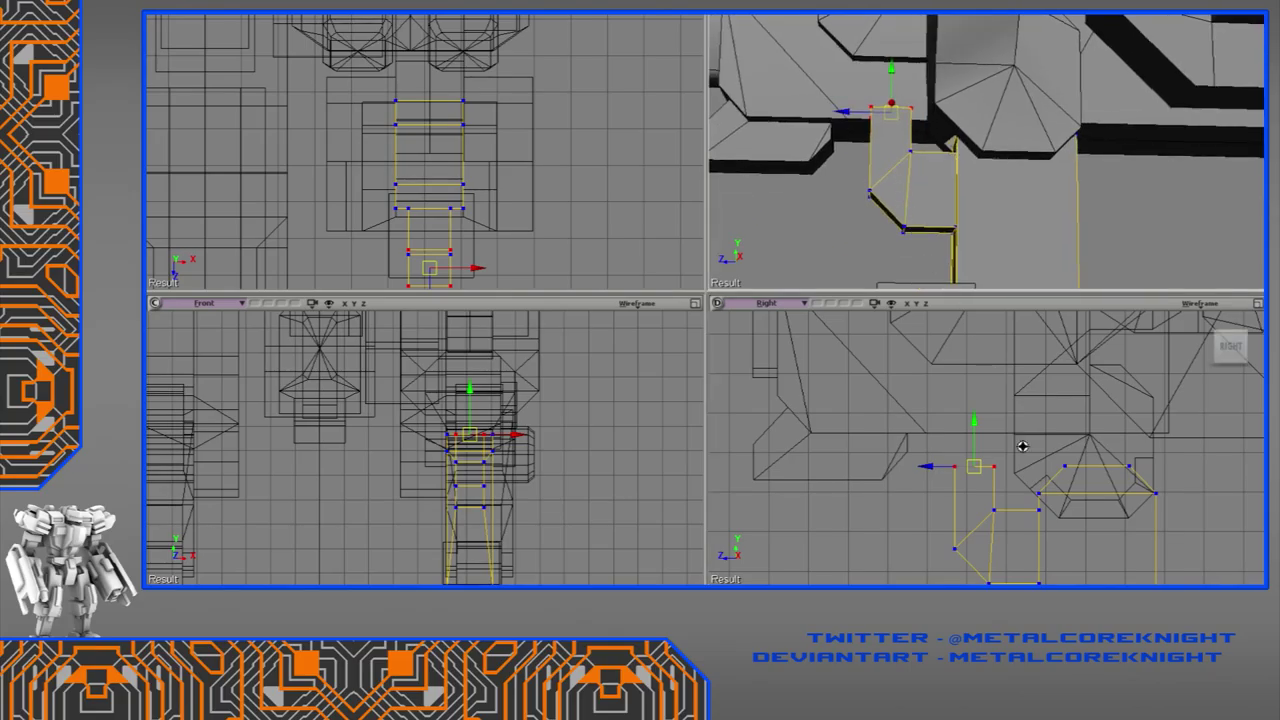
middle_click_drag(1018, 517, 988, 438)
key("space")
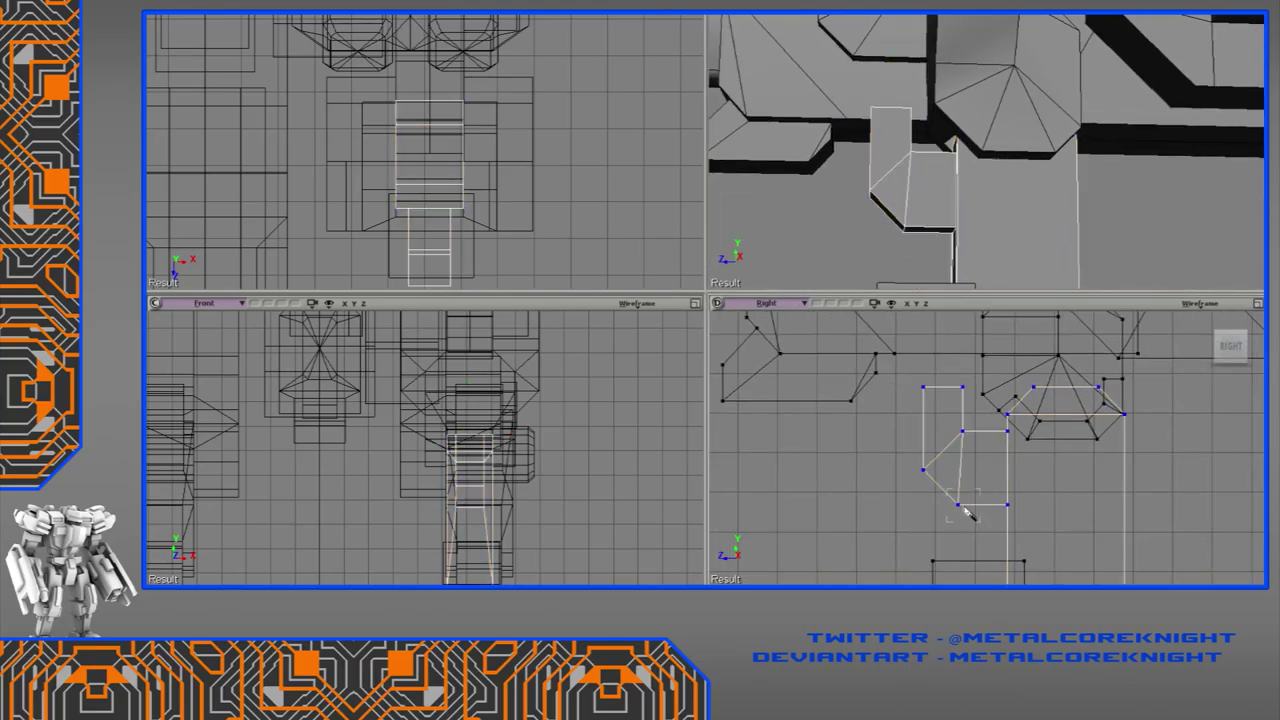
mouse_move(959, 504)
left_mouse_down()
mouse_move(980, 488)
mouse_move(987, 425)
mouse_move(918, 434)
left_mouse_up()
left_click(987, 425)
scroll(987, 425, "up", 2)
key("t")
left_click_drag(937, 377, 937, 340)
right_click_drag(1040, 140, 1000, 168)
Step: Raise the top face of the upright section slightly and finish editing it
key("e")
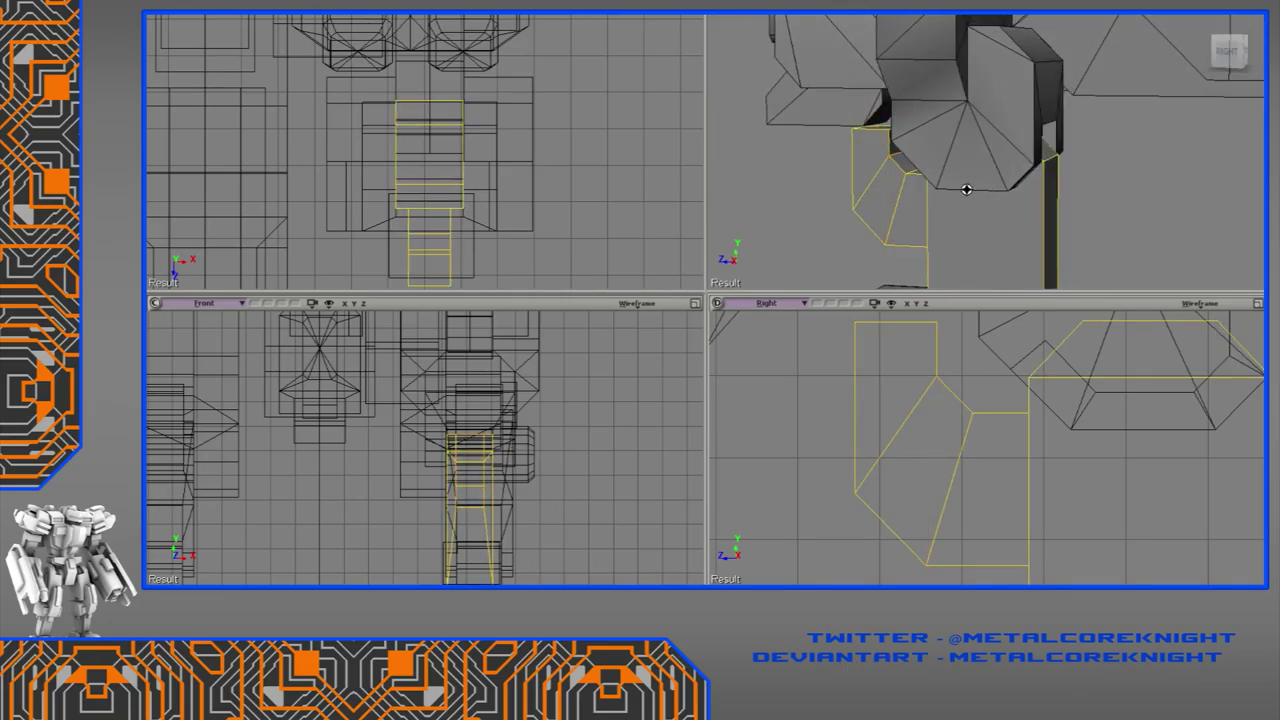
mouse_move(966, 189)
middle_mouse_down()
mouse_move(985, 210)
mouse_move(977, 199)
middle_mouse_up()
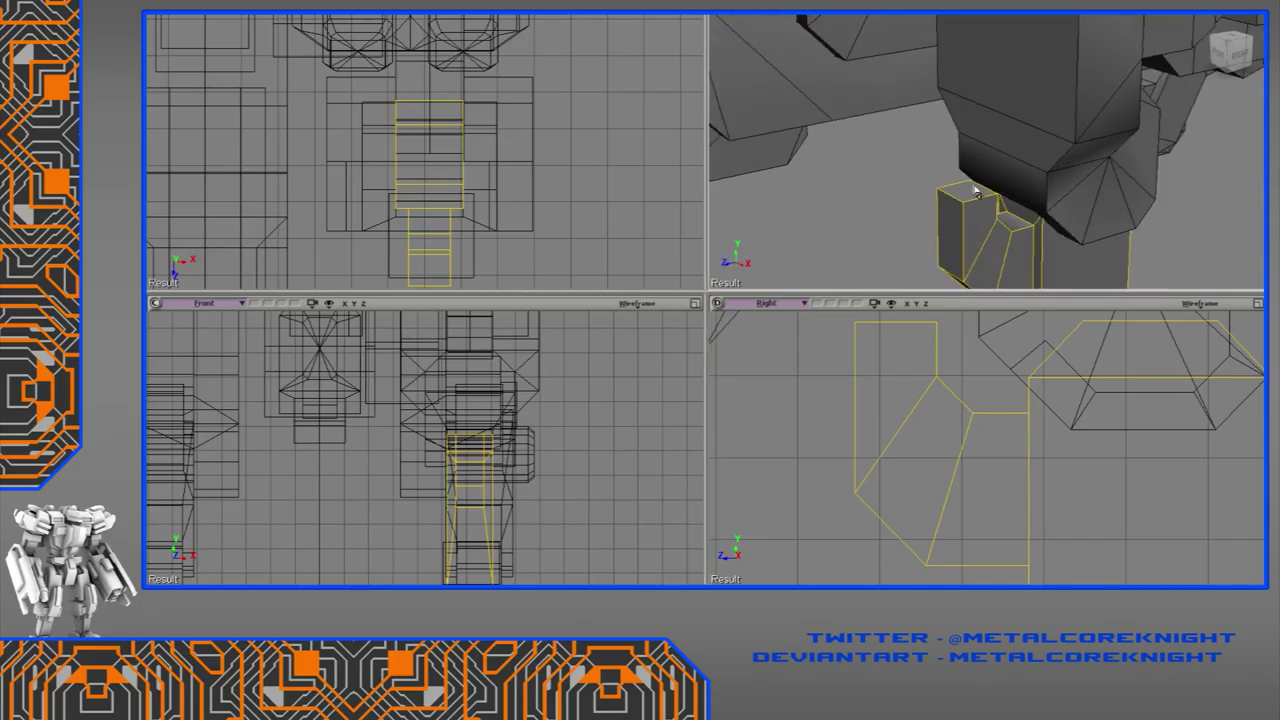
left_click(969, 200)
key("w")
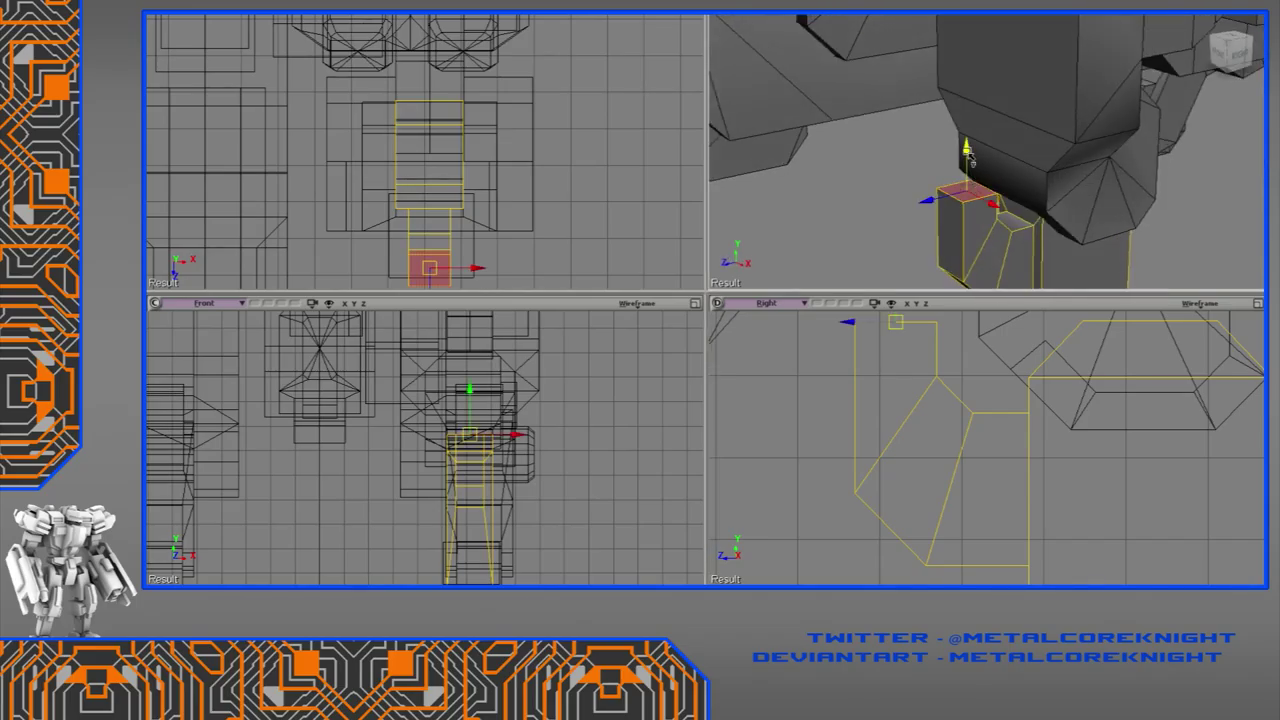
scroll(972, 147, "up", 4)
middle_click_drag(972, 147, 968, 158)
scroll(1072, 421, "down", 4)
key("space")
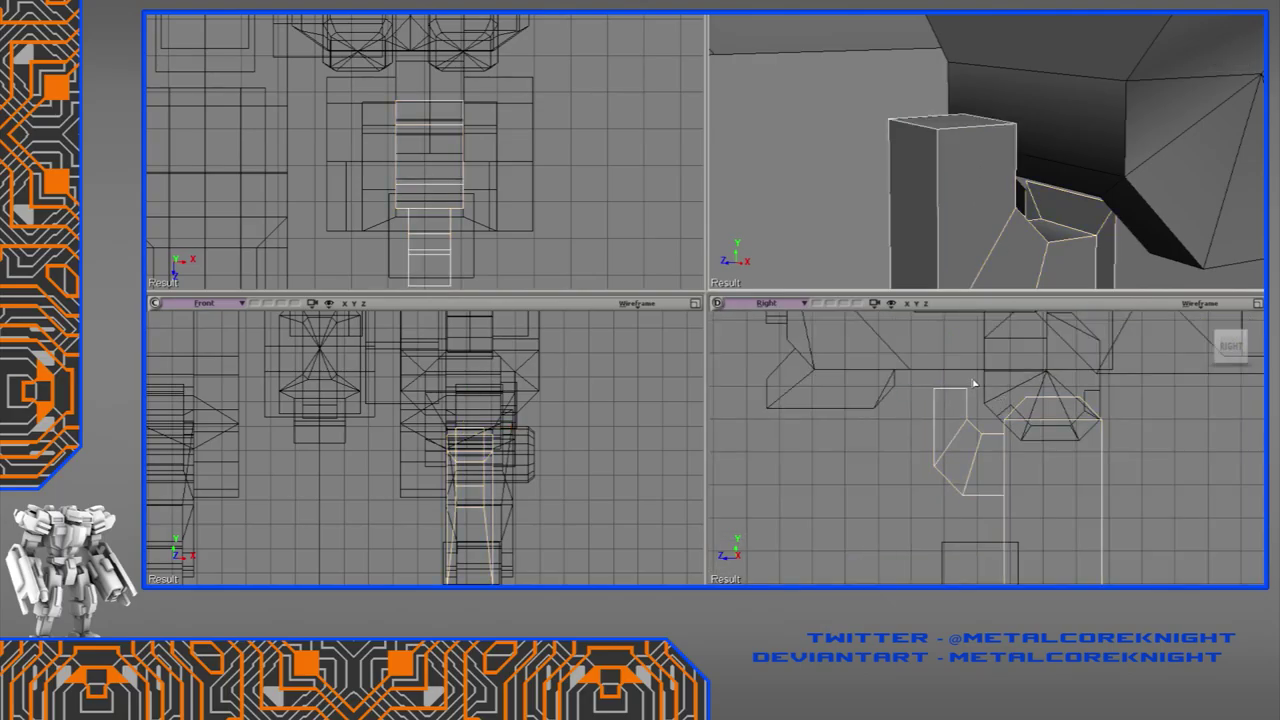
Step: Cut across the upright section from its top inner edge to its front, and move the top front edge back to chamfer it
scroll(974, 384, "up", 3)
middle_click_drag(968, 388, 1004, 463)
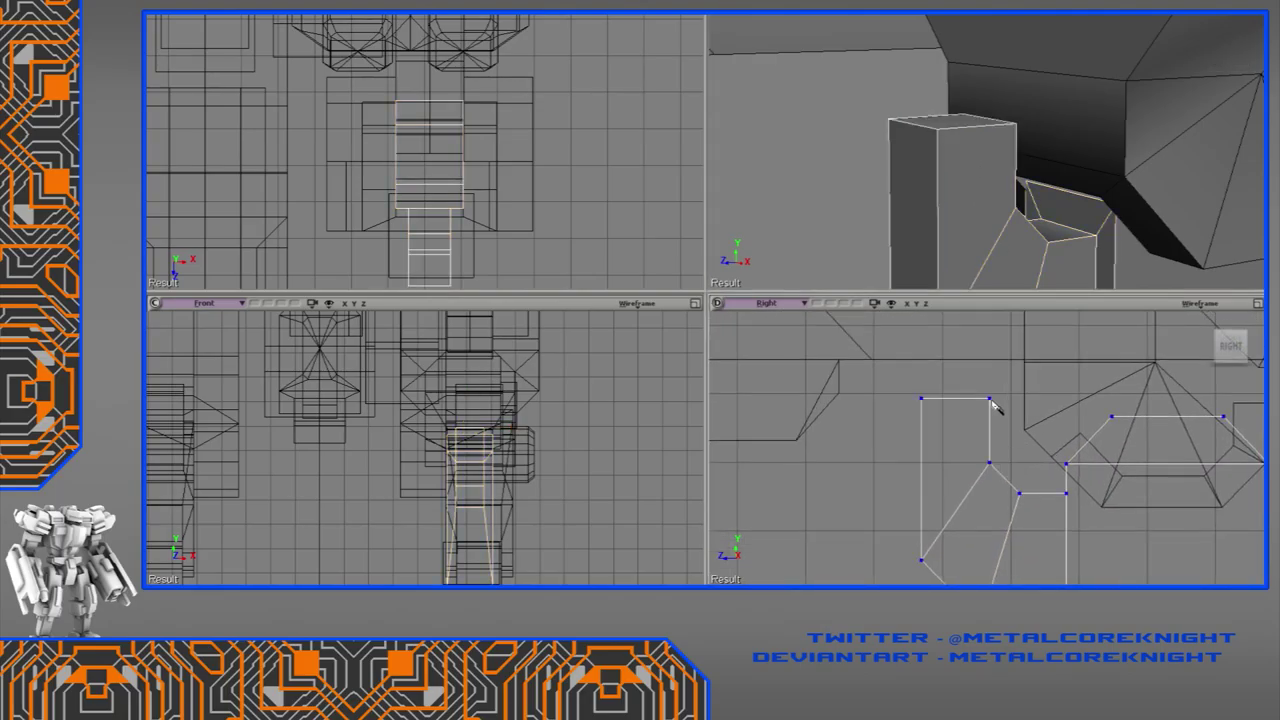
left_click_drag(994, 402, 910, 440)
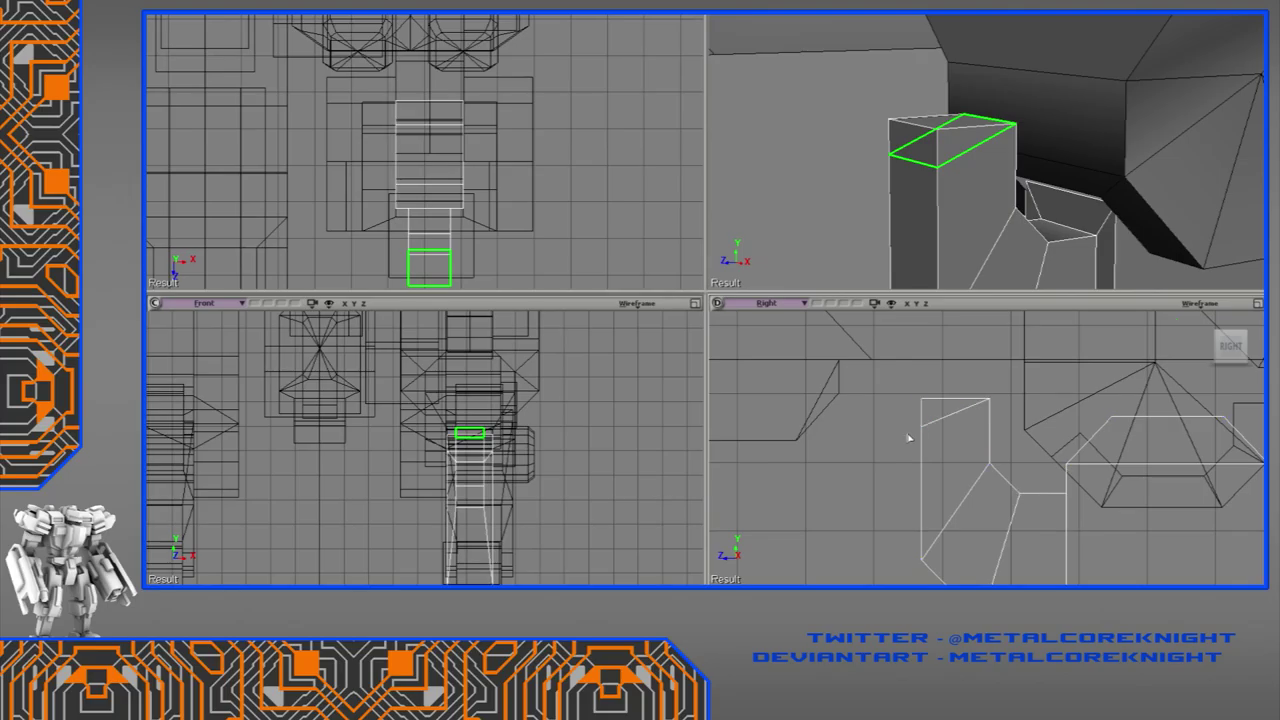
key("t")
left_click_drag(951, 367, 917, 396)
key("v")
key("s")
Step: Scale the inner bend's edges and the lower outer edges of the protrusion about their corners to widen both bevels
right_click_drag(920, 200, 958, 120)
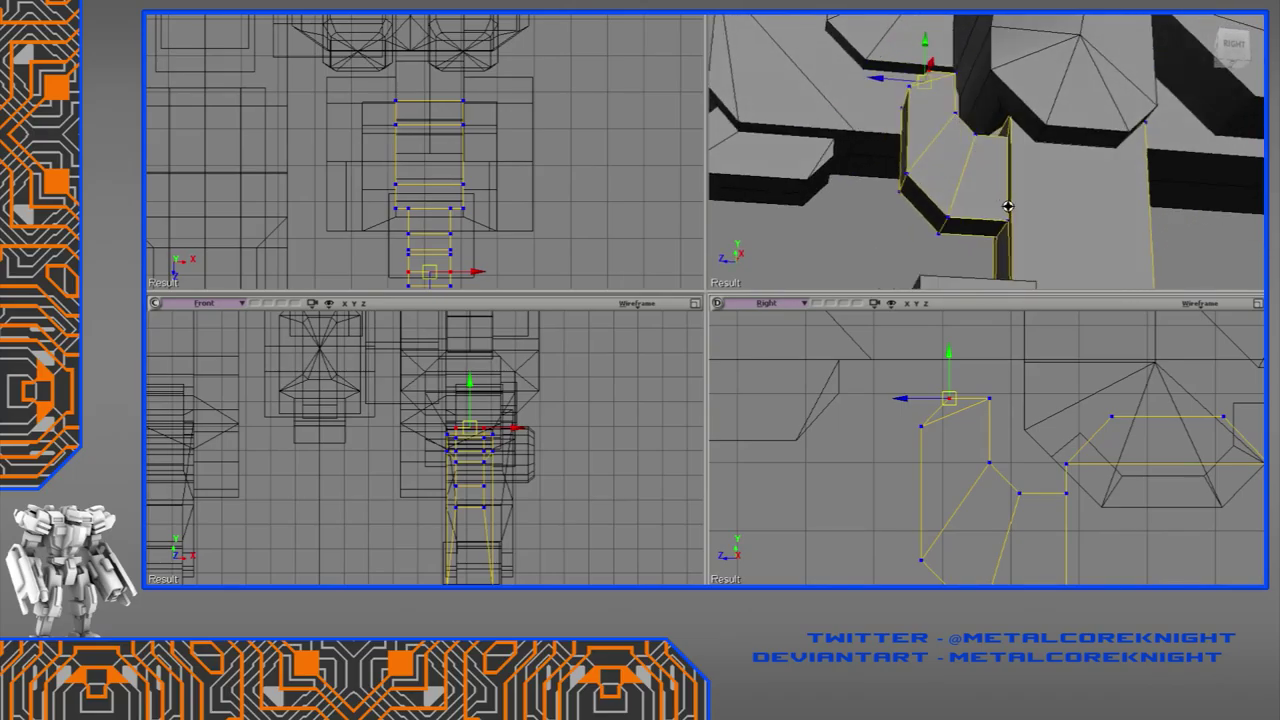
right_click_drag(994, 194, 962, 228)
scroll(1020, 471, "down", 3)
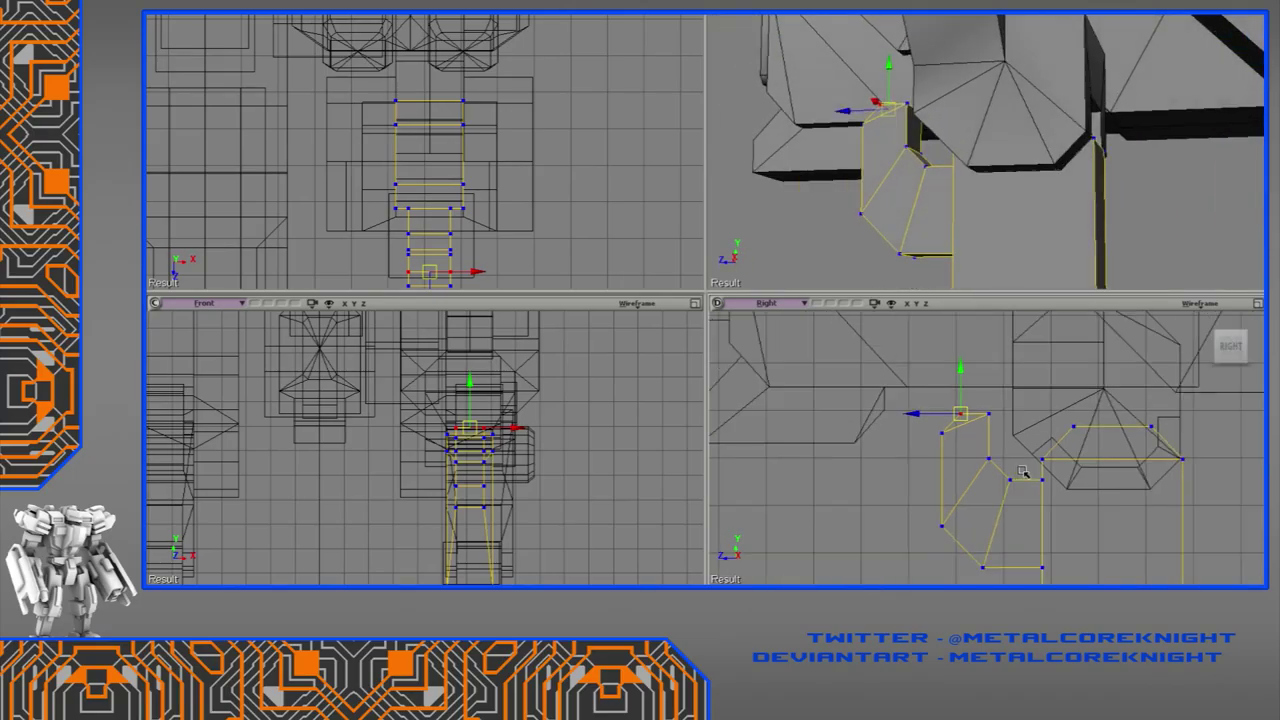
left_click_drag(1022, 449, 953, 438)
left_click(998, 467, "alt")
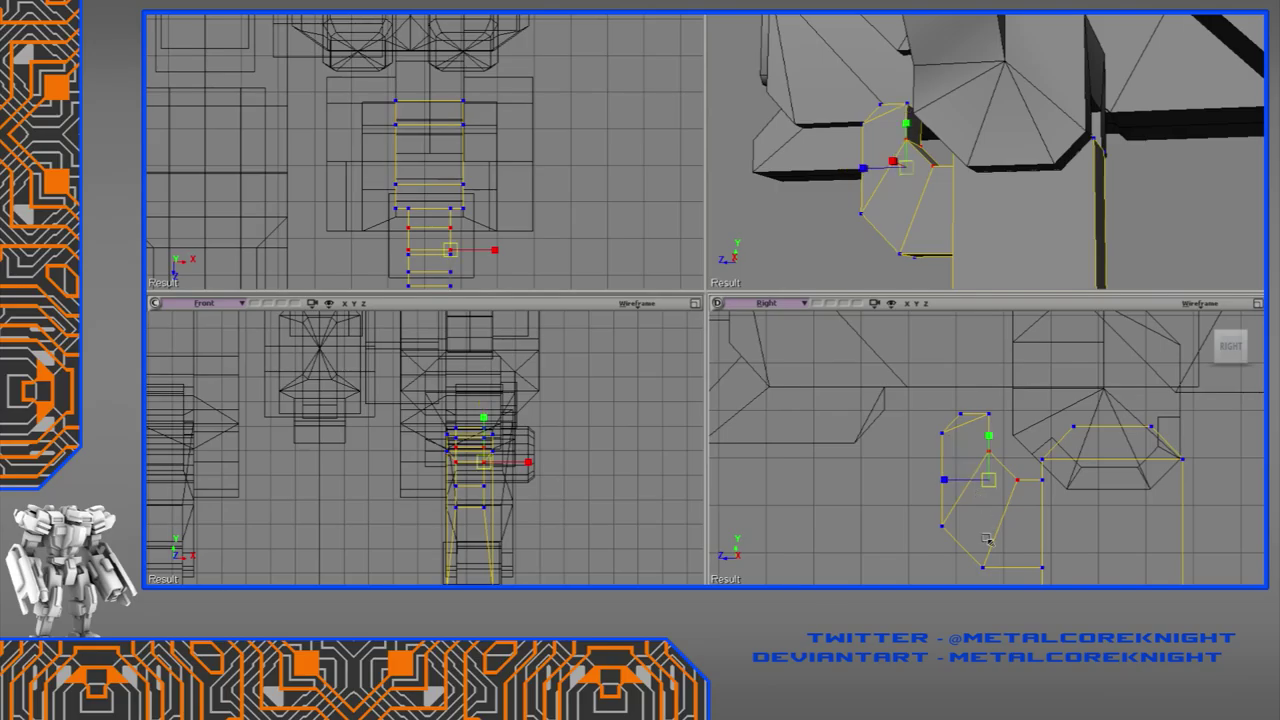
middle_click_drag(985, 513, 975, 480)
left_click_drag(975, 480, 908, 578)
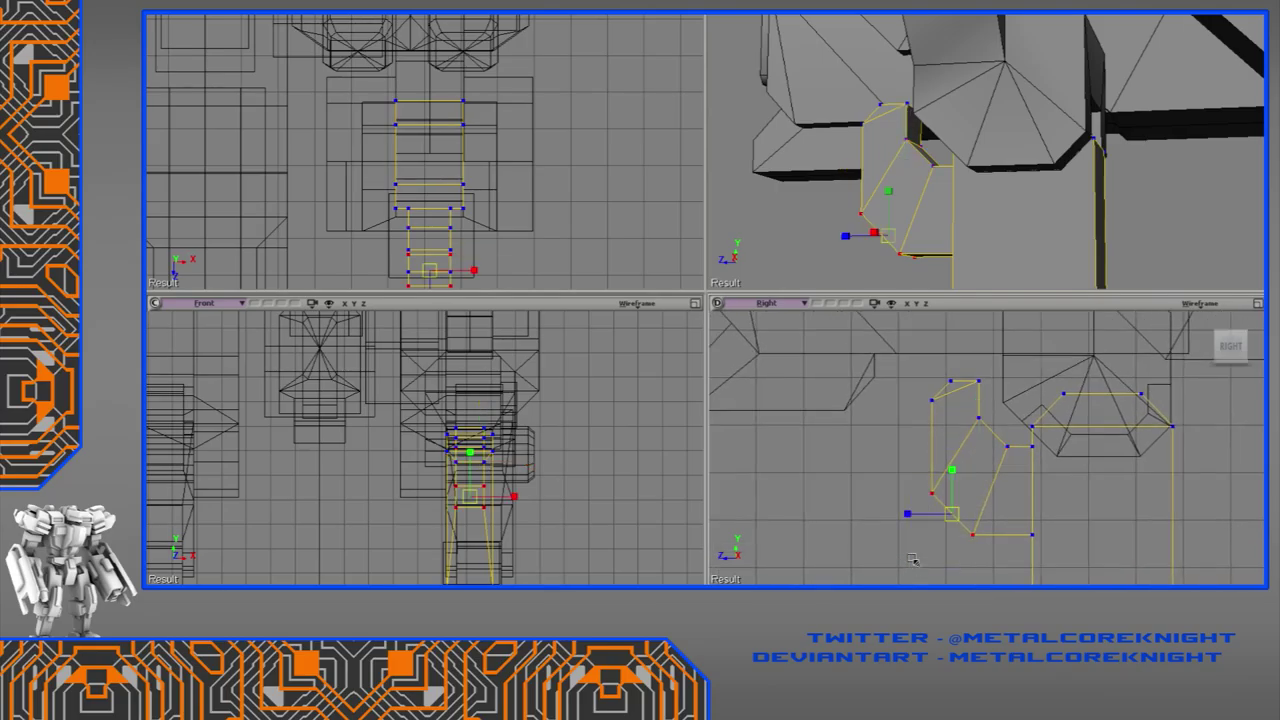
left_click_drag(917, 485, 1014, 580)
left_click(931, 491, "alt")
left_click_drag(932, 481, 893, 500, "alt")
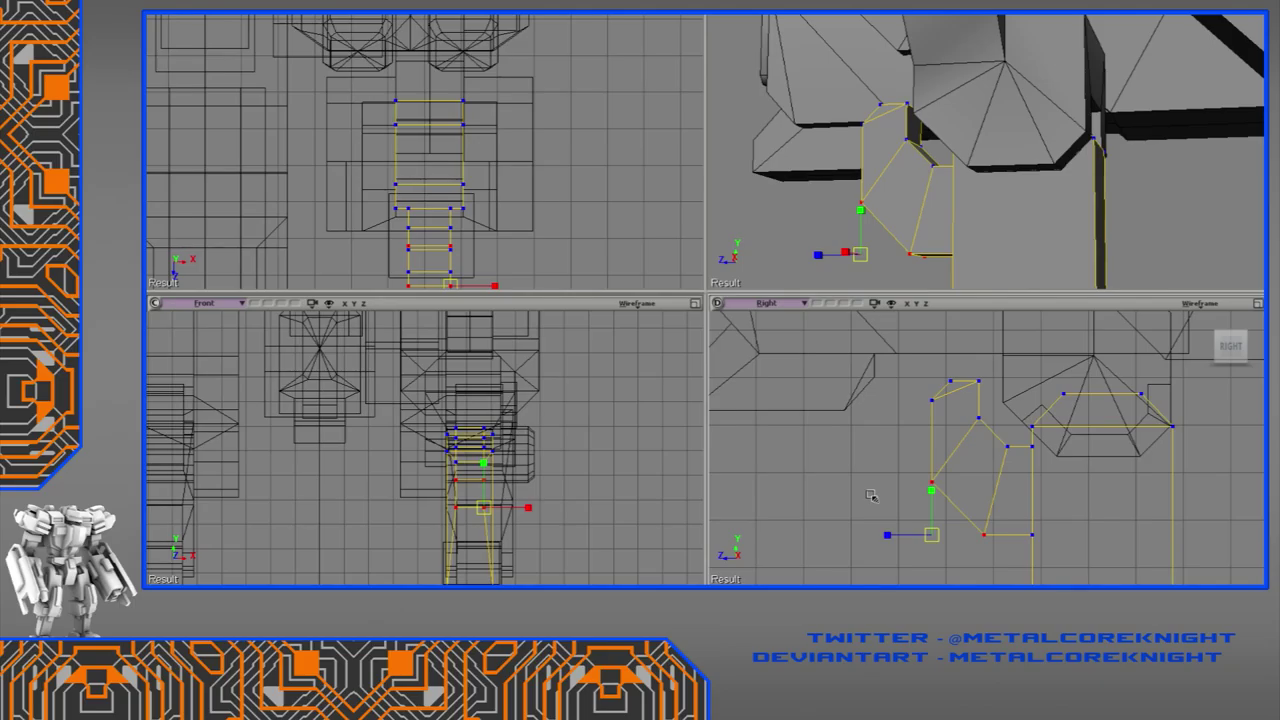
Step: Examine the hooked guard and front leg against the whole robot from several angles
scroll(884, 441, "down", 3)
scroll(955, 160, "down", 5)
right_click_drag(960, 155, 1059, 160)
mouse_move(1058, 158)
middle_mouse_down()
mouse_move(1006, 170)
mouse_move(1045, 175)
middle_mouse_up()
left_click(1088, 218)
middle_click_drag(1089, 220, 1075, 192)
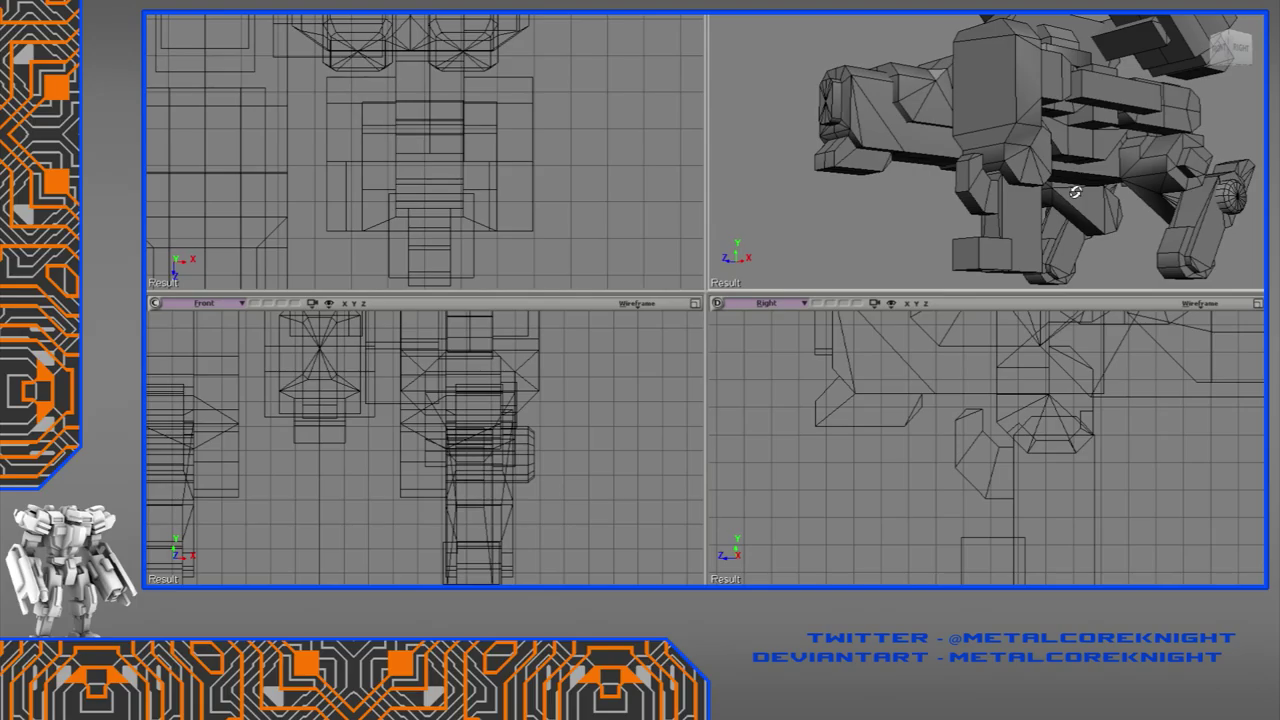
middle_click_drag(1076, 192, 987, 230)
Step: Delete the sloped face at the front of the leg armour's lower opening, just behind the hooked guard
left_click(994, 172)
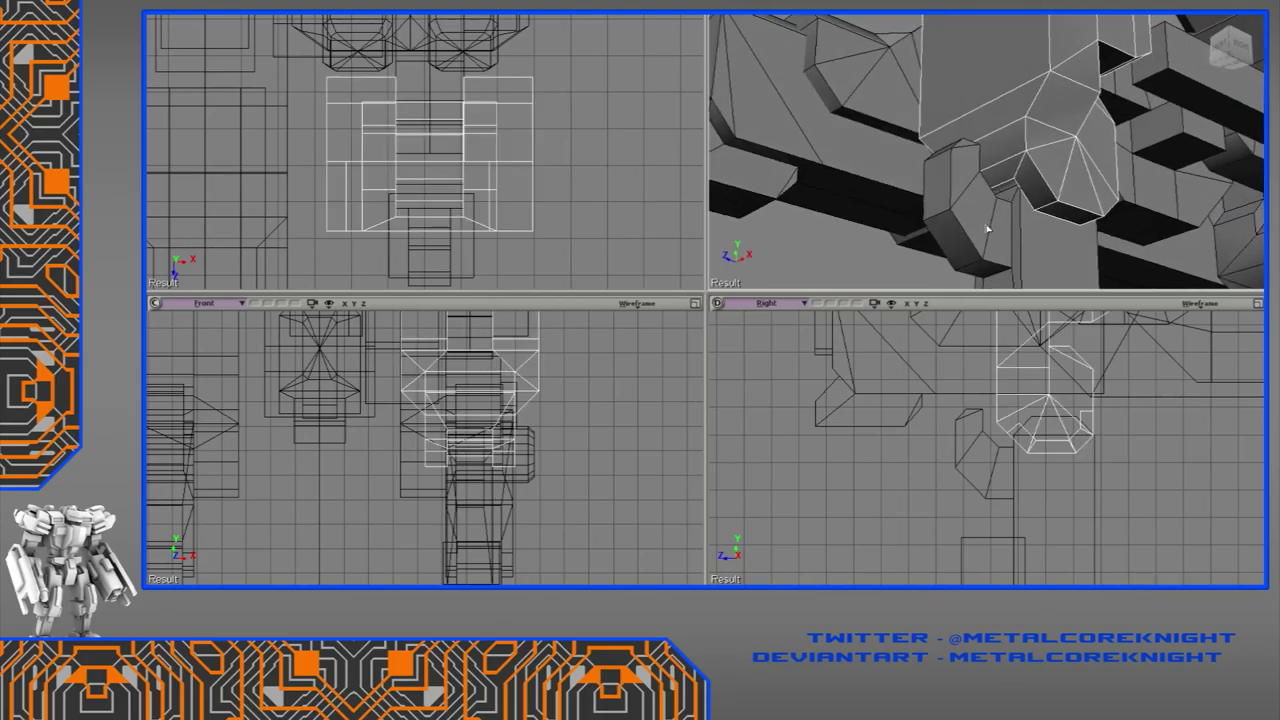
key("y")
scroll(1028, 380, "up", 3)
key("space")
key("y")
scroll(1006, 371, "up", 3)
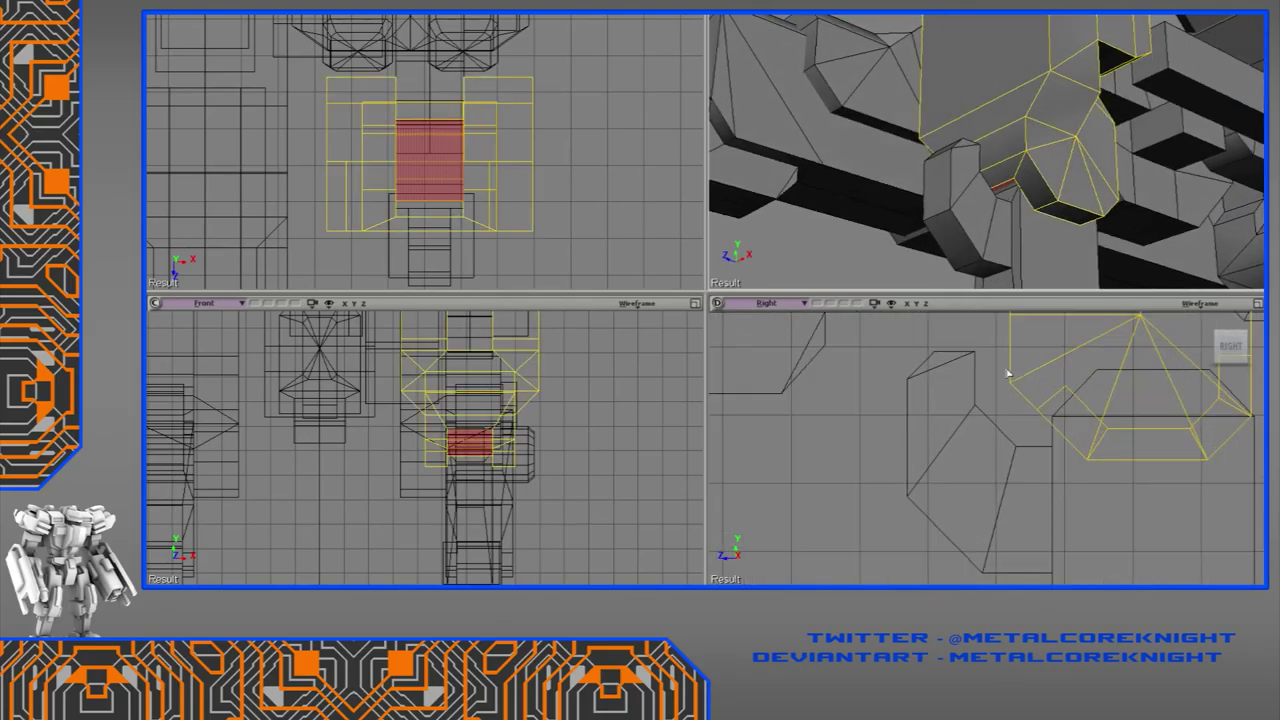
left_click_drag(1004, 366, 1078, 431)
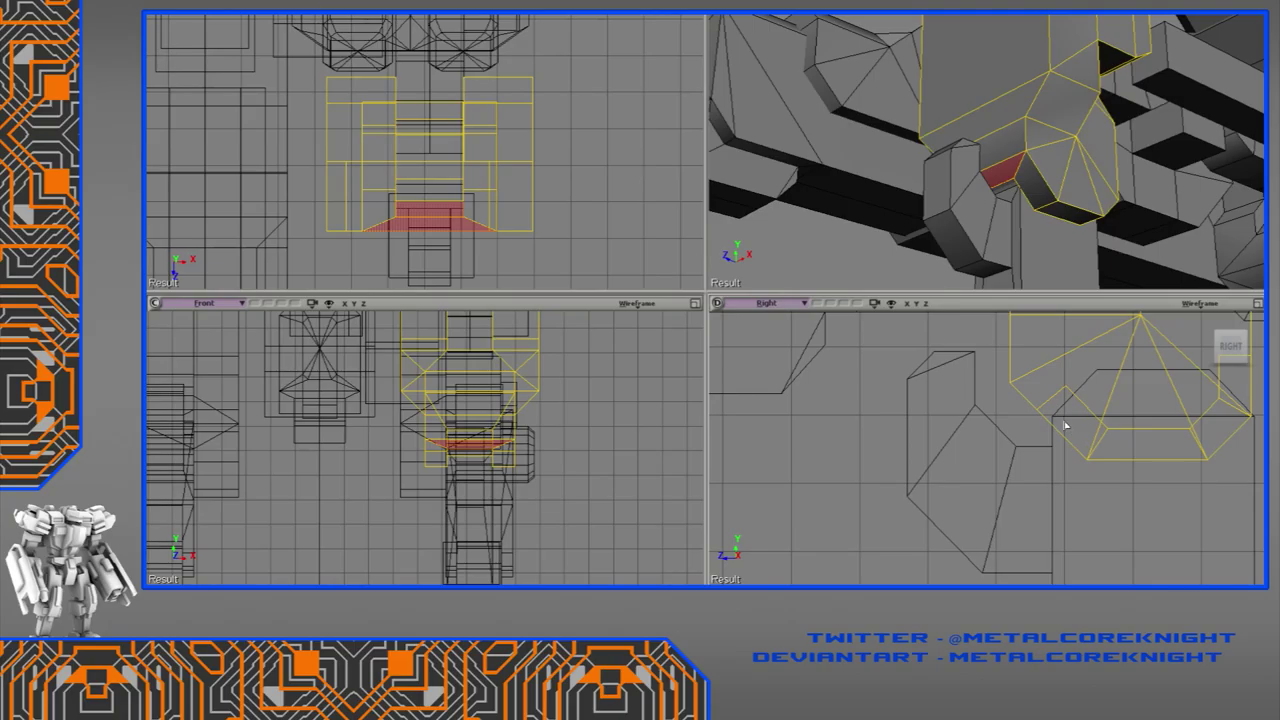
key("Delete")
scroll(1079, 424, "up", 2)
Step: Move the opening's inner edge points up and forward to snap onto the armour's lower front corner
key("t")
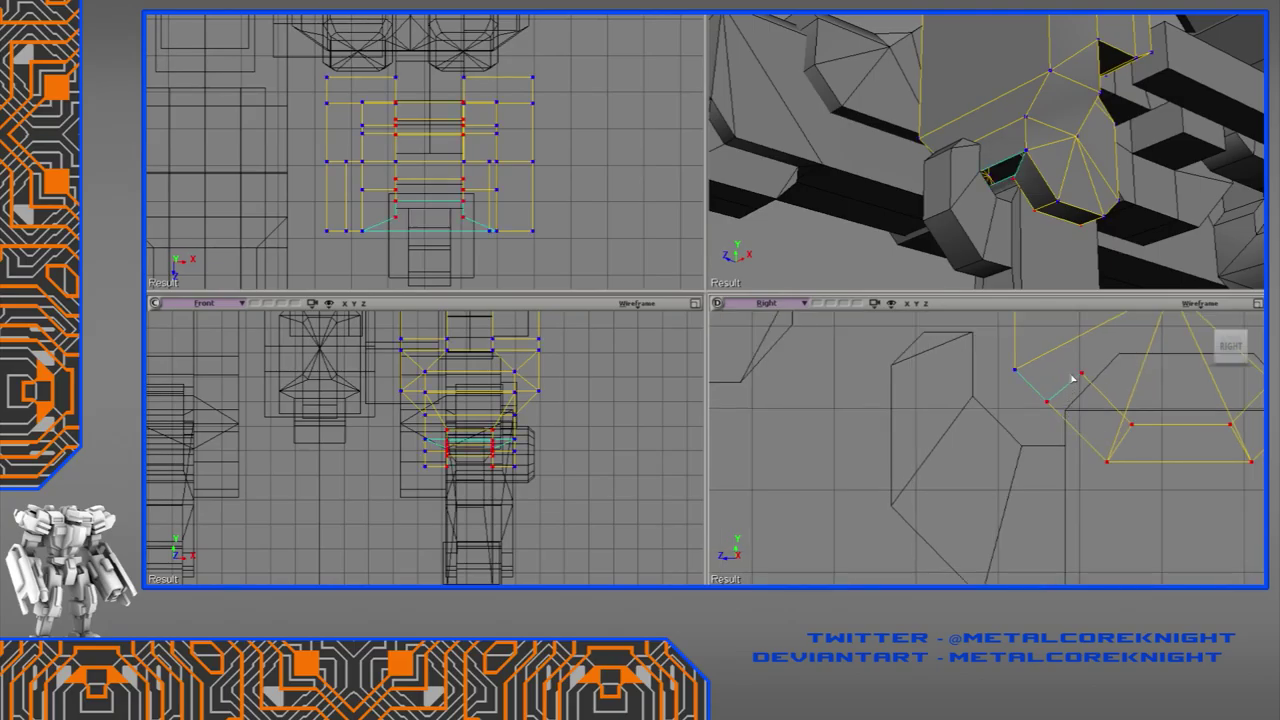
left_click_drag(1115, 349, 1015, 370)
key("v")
left_click(1047, 402, "alt")
key("s")
right_click_drag(998, 131, 1010, 162)
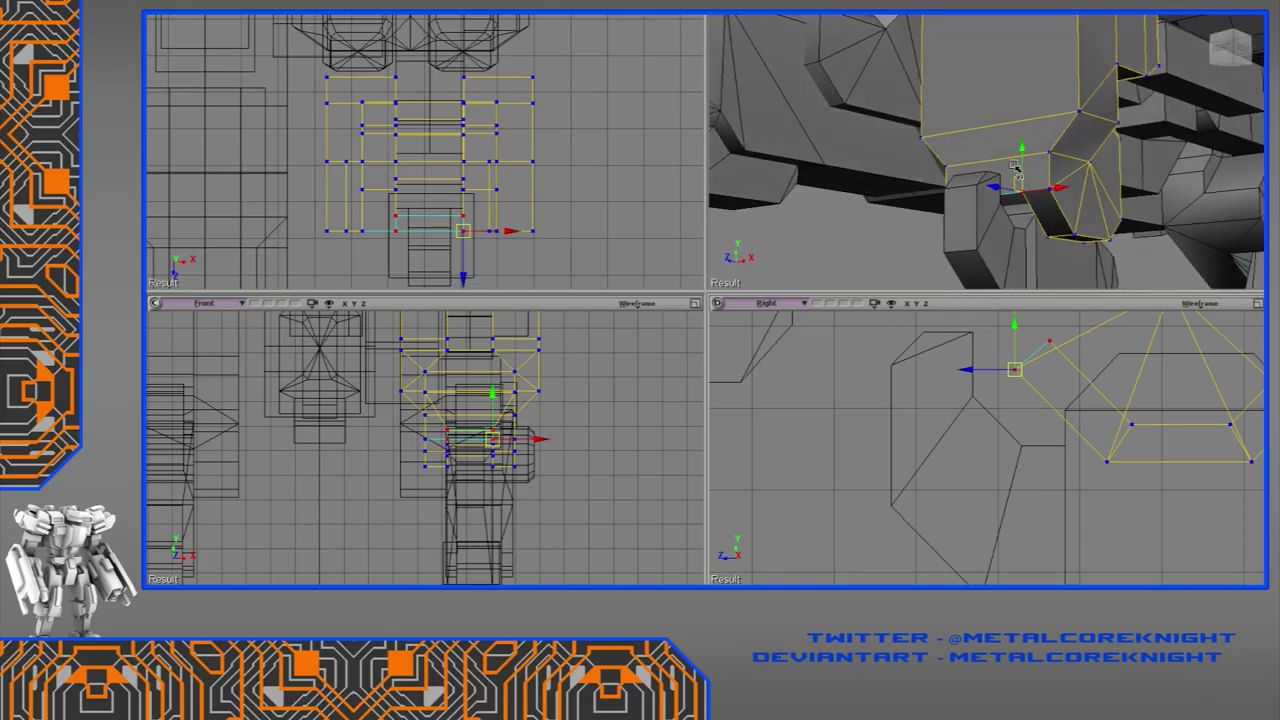
Step: Delete the sloped front face of the armour directly above the lower opening
key("u")
left_click_drag(1006, 154, 1001, 172)
left_click(1003, 175)
key("Delete")
Step: Extrude the lower rim edges of the gap upward and flatten the new edges to one level
scroll(1047, 187, "up", 1)
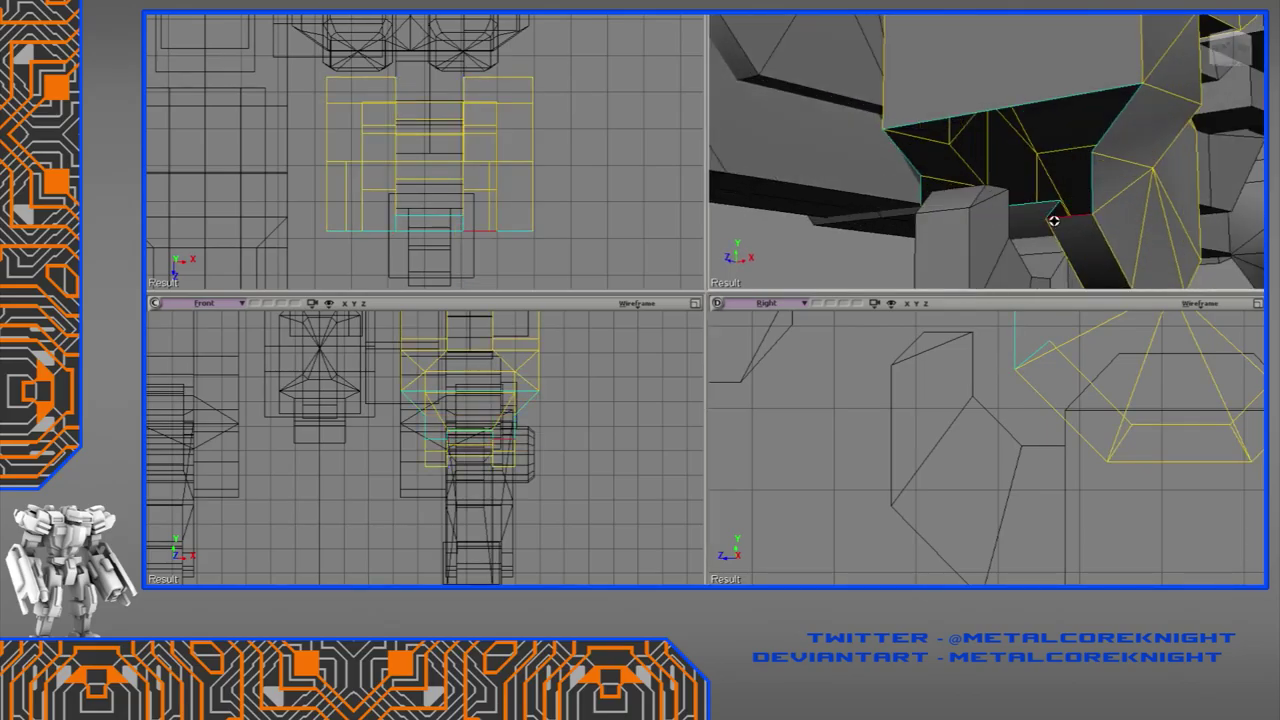
middle_click_drag(1051, 214, 1000, 245)
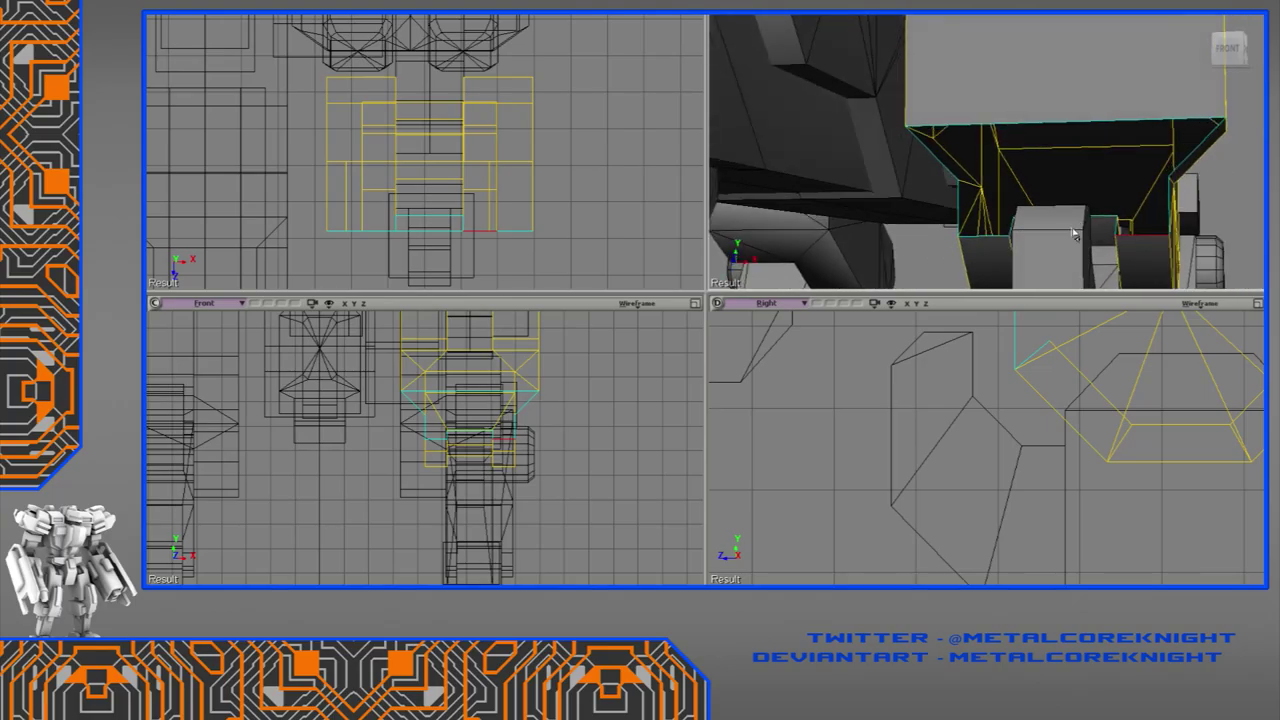
left_click(974, 239, "alt")
key("alt+8")
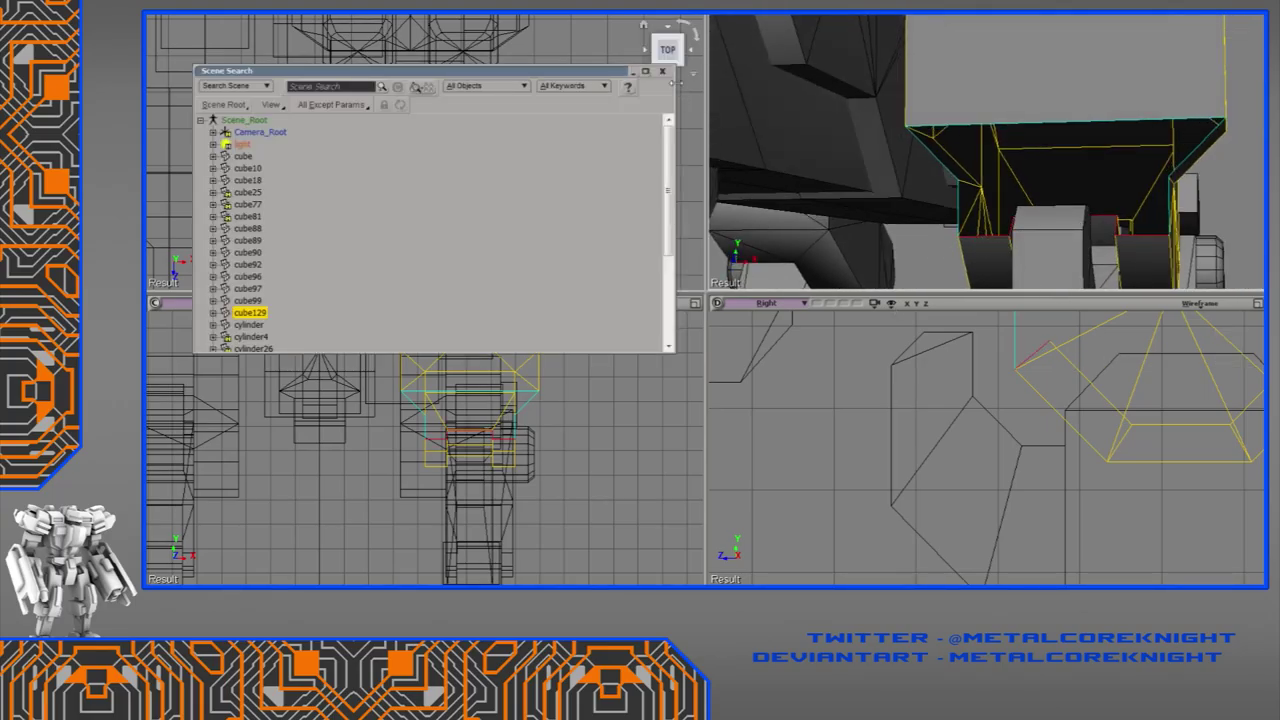
left_click(662, 71)
key("x")
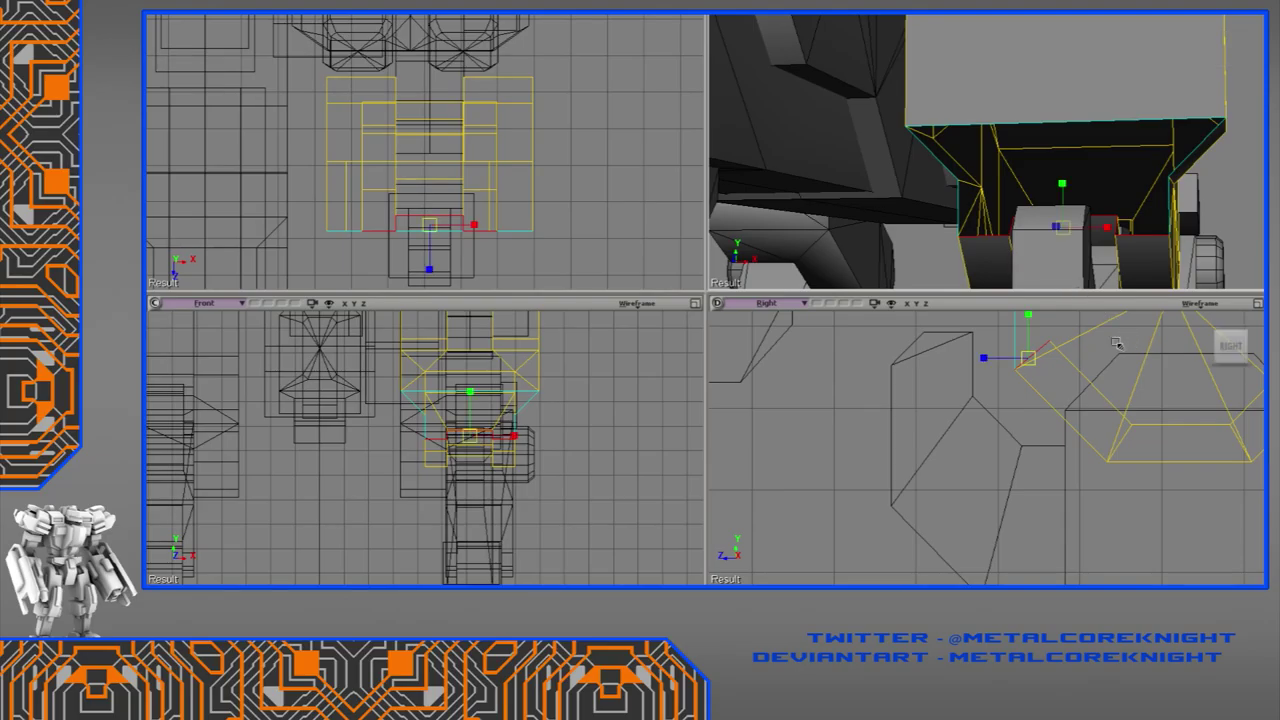
mouse_move(1029, 315)
left_mouse_down()
mouse_move(1030, 418)
mouse_move(1024, 318)
left_mouse_up()
key("f")
Step: Fill the top of the recess and the sloped front gap above it with new polygons
middle_click_drag(1003, 151, 966, 174, "alt")
key("space")
key("m")
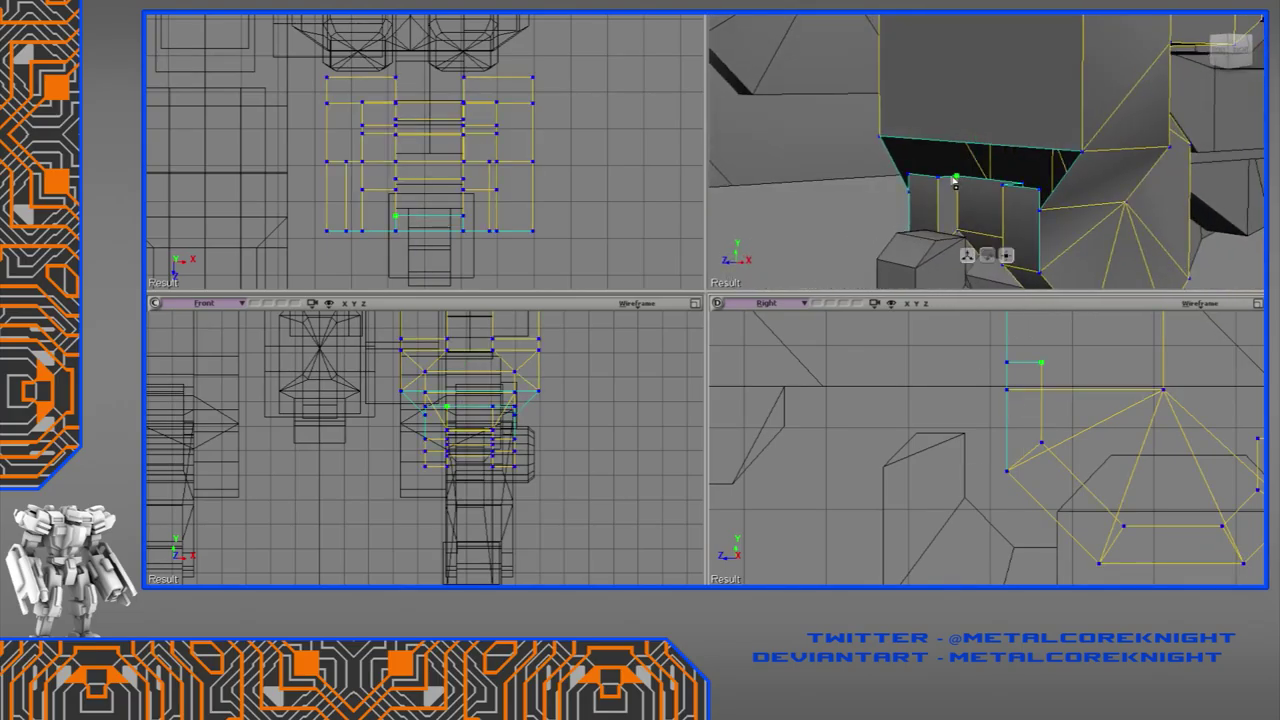
key("n")
scroll(948, 182, "up", 5)
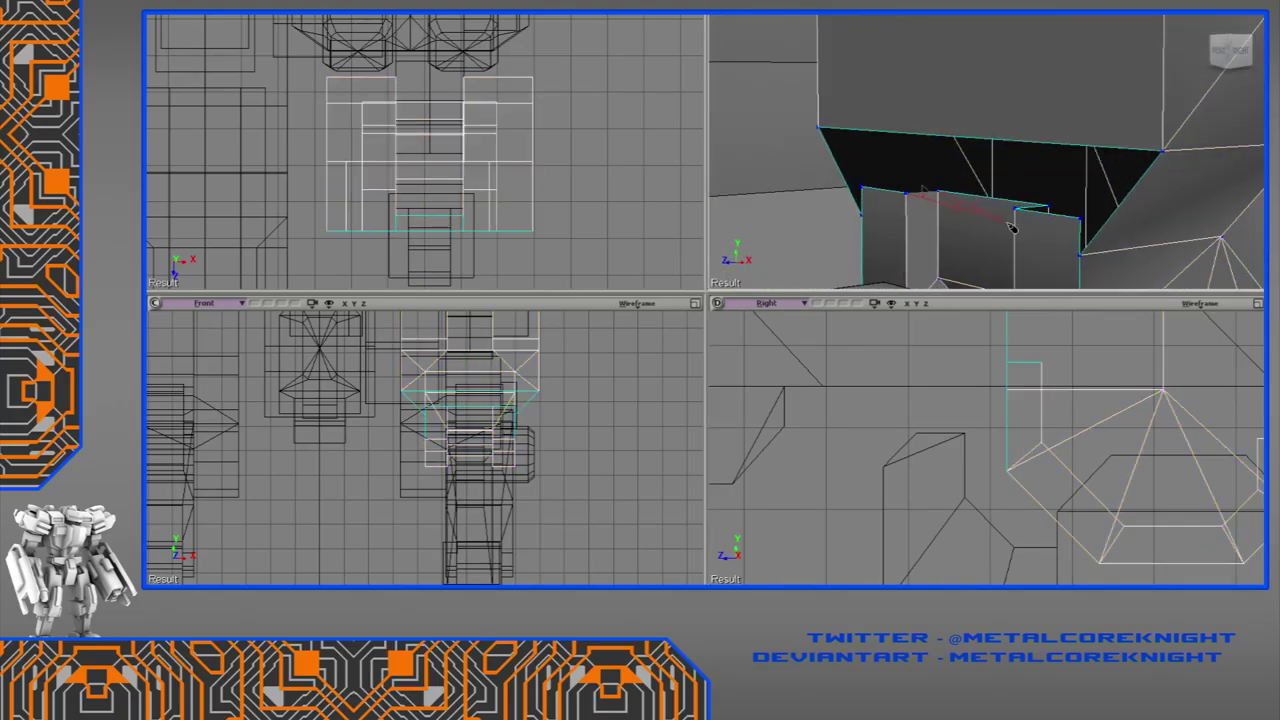
left_click(1030, 209)
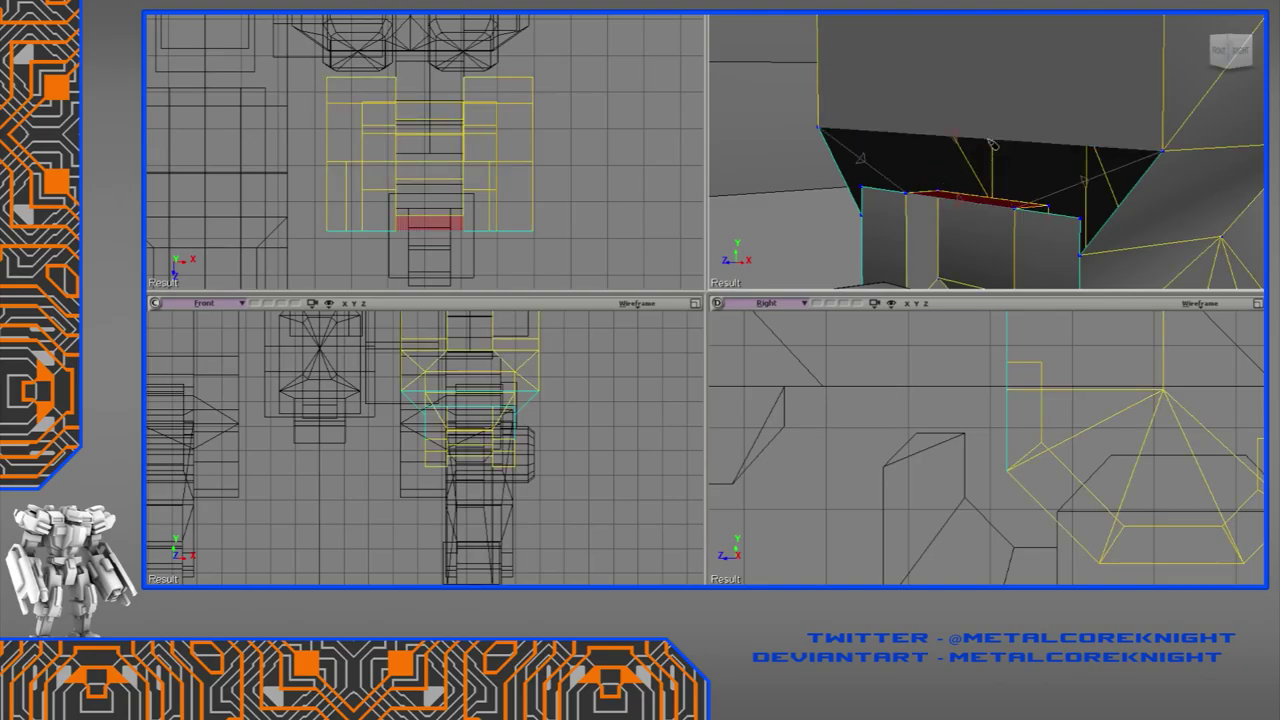
left_click(992, 144)
Step: Weld the outer top corners beside the recess to the adjoining corner points of the armour
middle_click_drag(997, 156, 1003, 154, "alt")
key("space")
key("m")
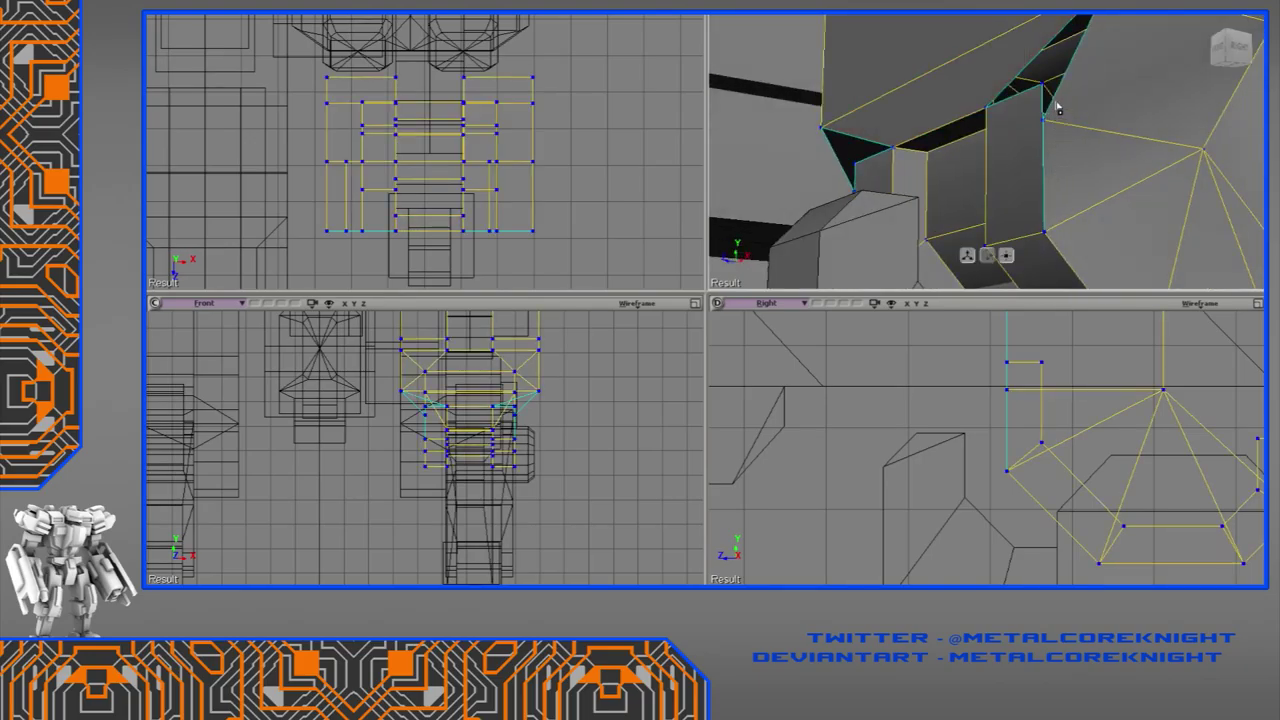
middle_click_drag(1057, 108, 1017, 130, "alt")
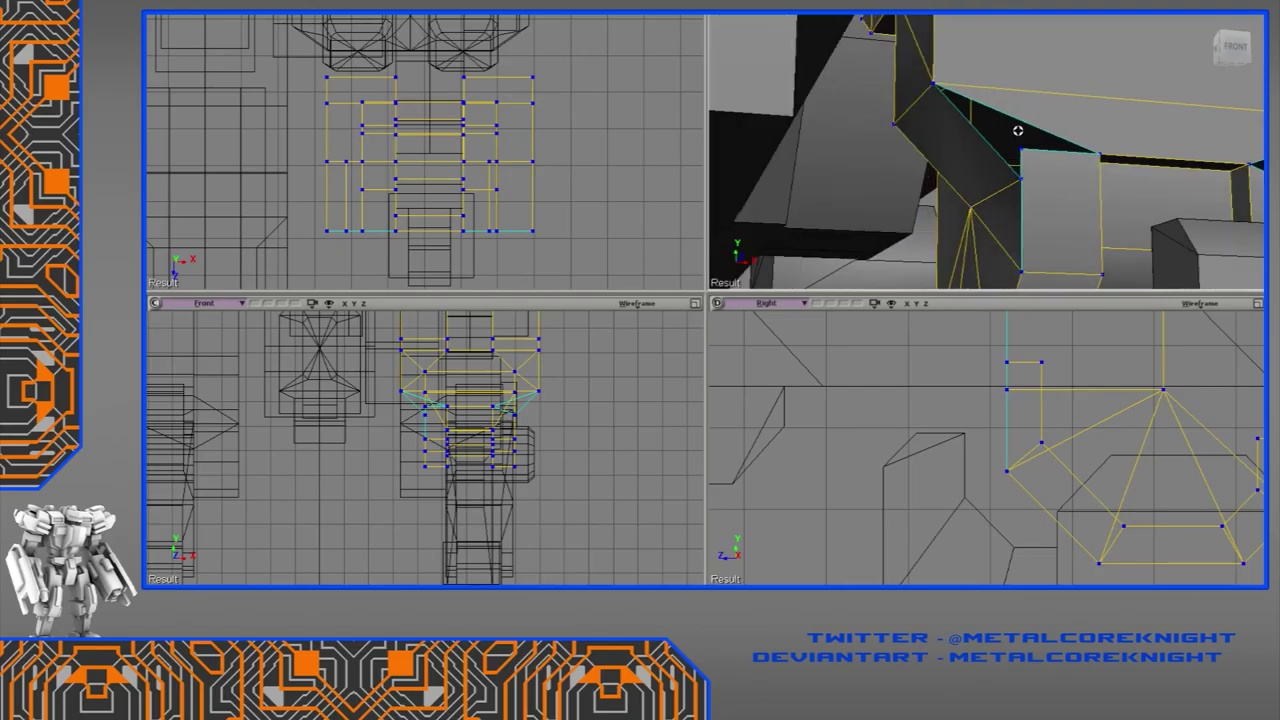
left_click_drag(1021, 150, 1021, 179)
key("space")
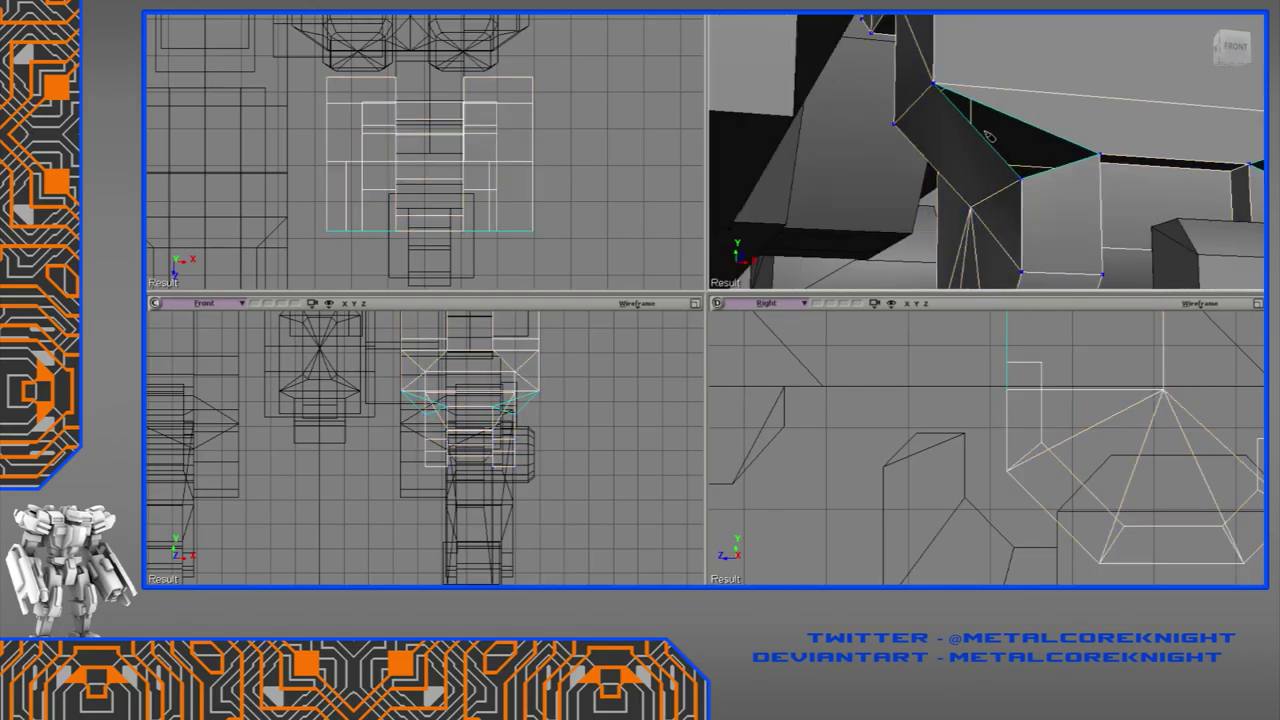
Step: Fill the triangular gaps on both sides of the recess with polygons
left_click(987, 135)
left_click(1019, 120)
key("ctrl+z")
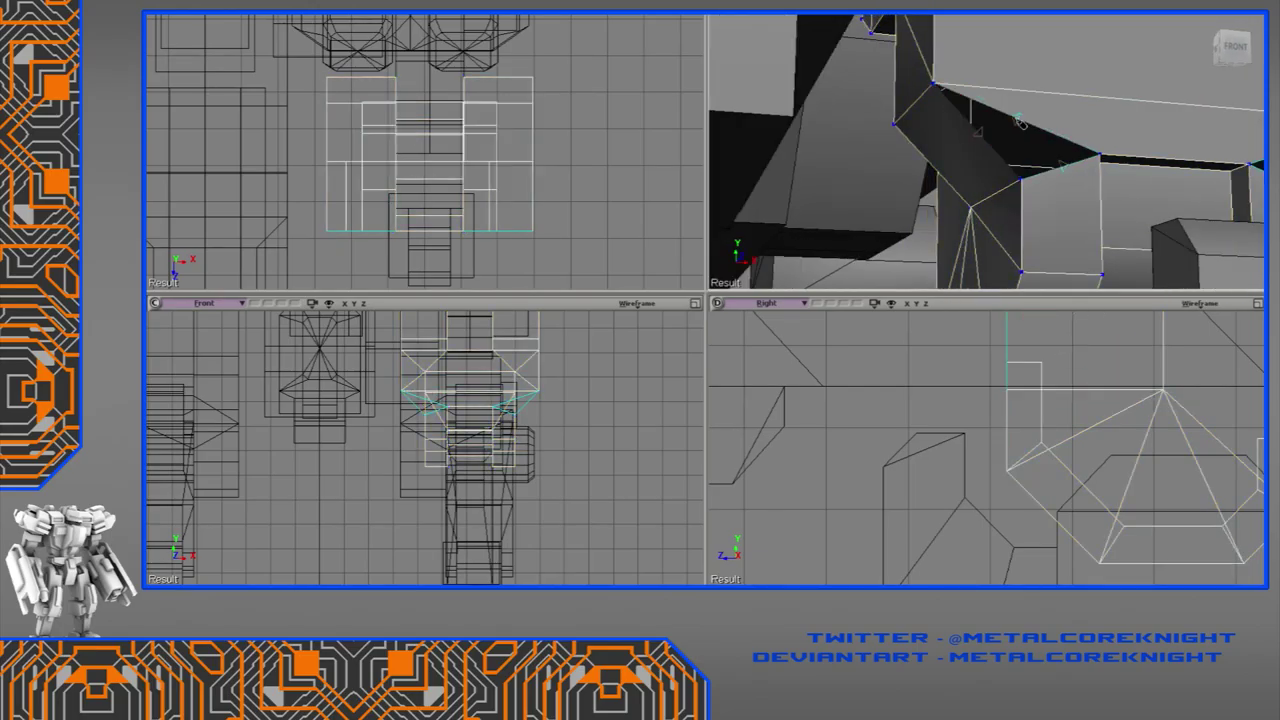
key("4")
middle_click_drag(1020, 121, 997, 134, "alt")
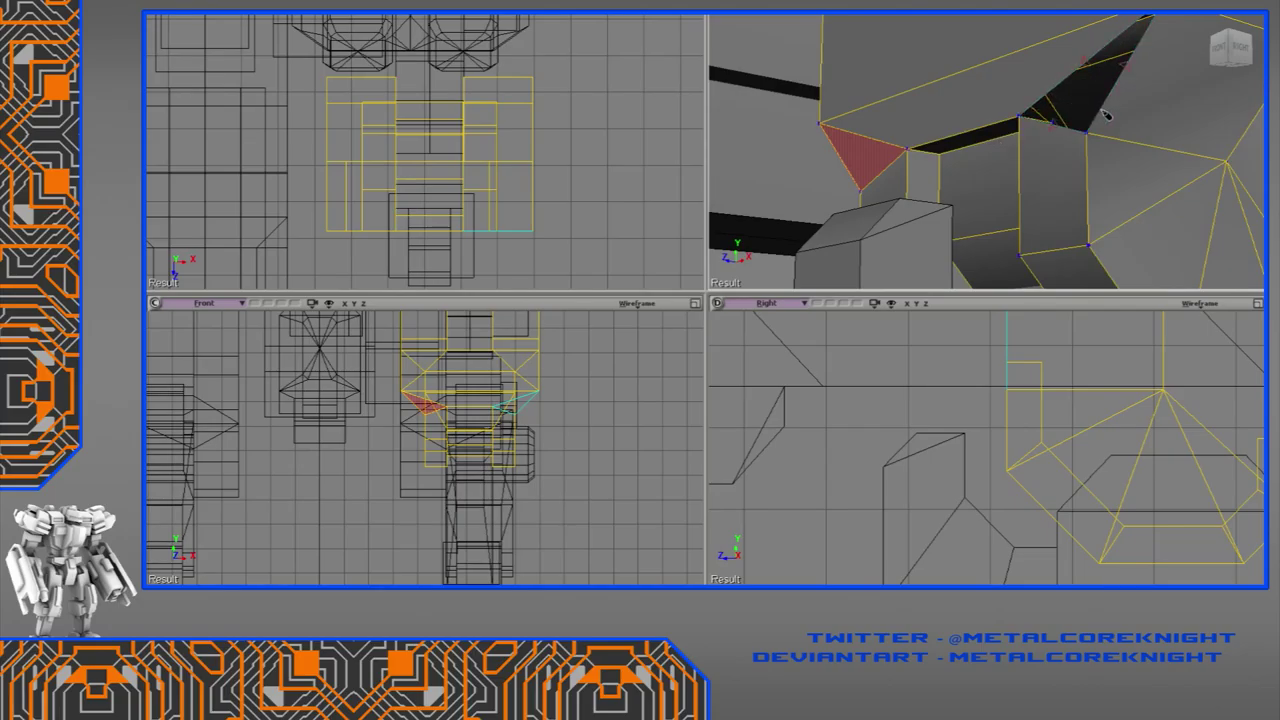
middle_click_drag(1106, 115, 1031, 165, "alt")
Step: Scale the recess's inner points about its top front corner to make the recess slightly deeper and taller
key("t")
left_click_drag(1054, 356, 1033, 467)
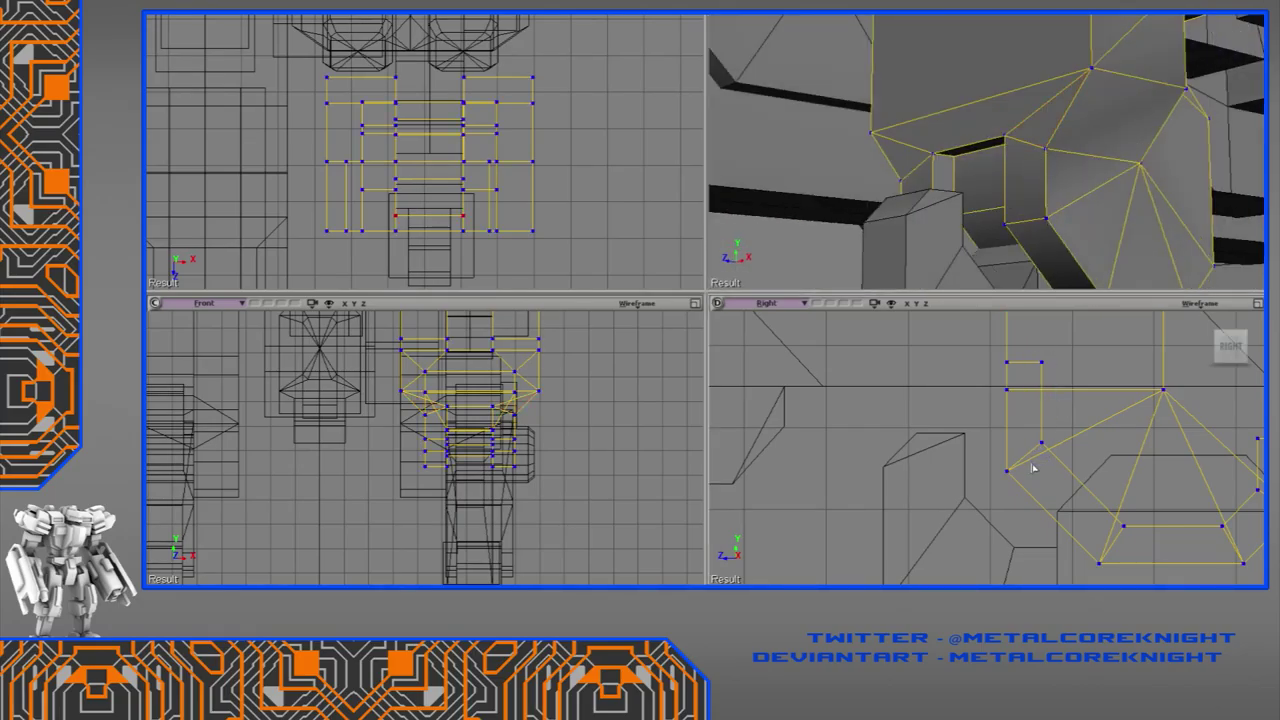
key("x")
middle_click(1007, 366, "alt")
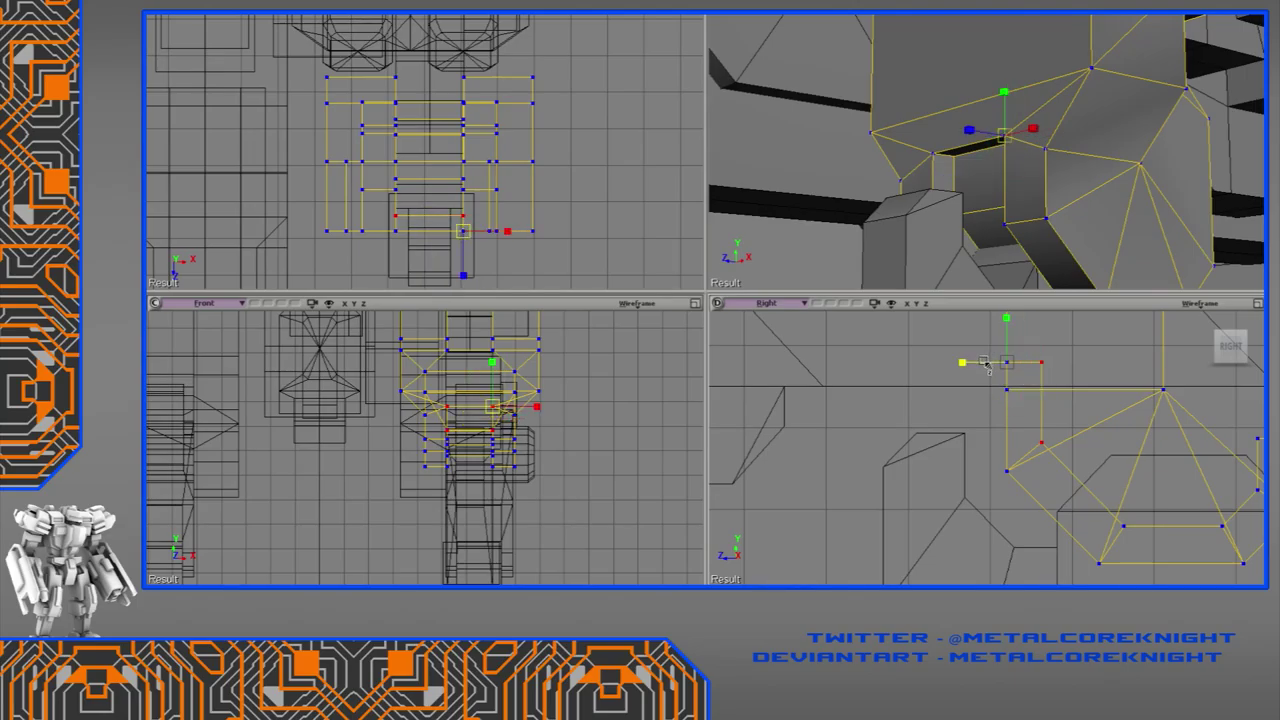
left_click_drag(985, 365, 1009, 319)
scroll(1024, 428, "down", 3)
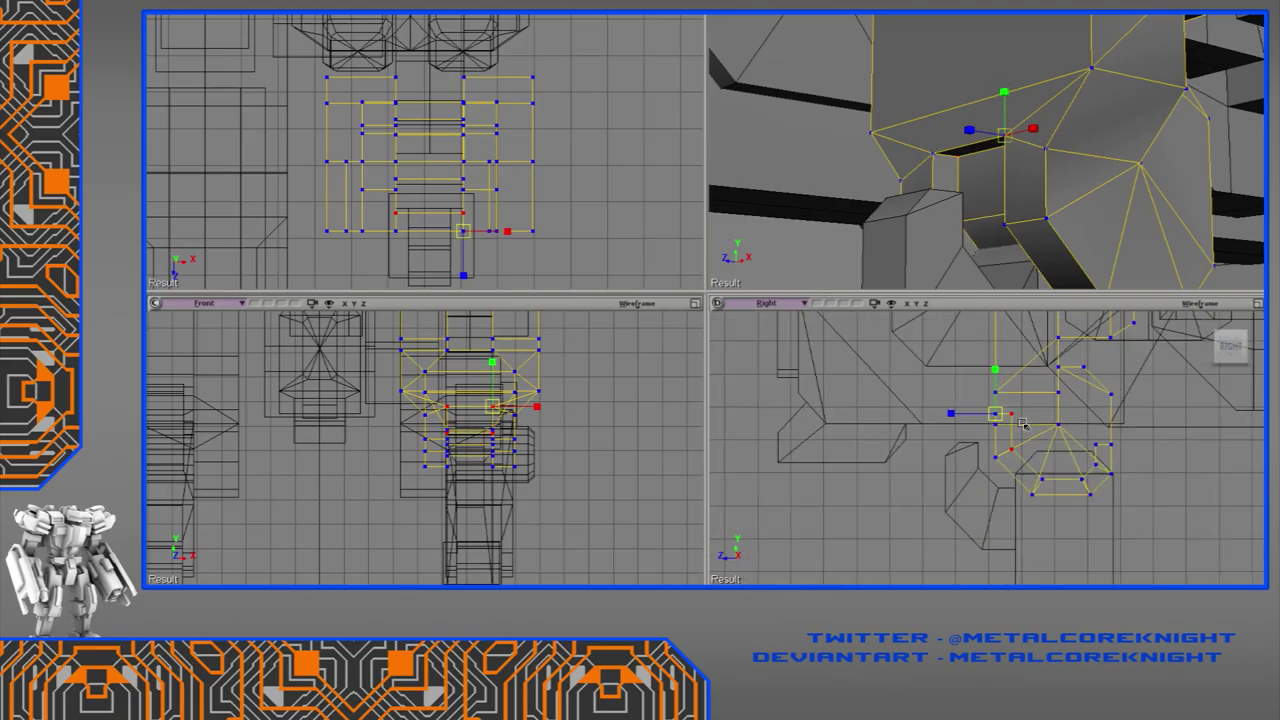
key("space")
Step: Delete the hooked guard's polygons from the lower leg block, together with the leg faces they attach to
middle_click_drag(984, 190, 968, 244)
left_click(1062, 257)
key("y")
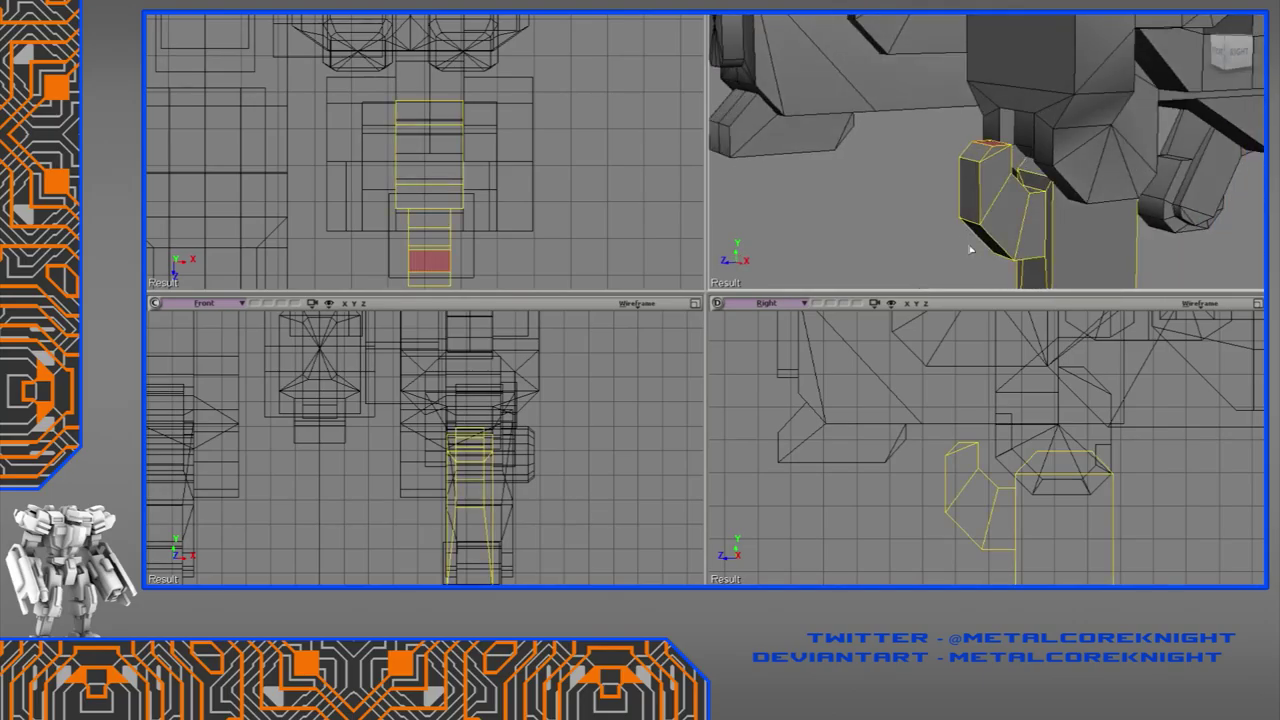
left_click_drag(903, 414, 1010, 571)
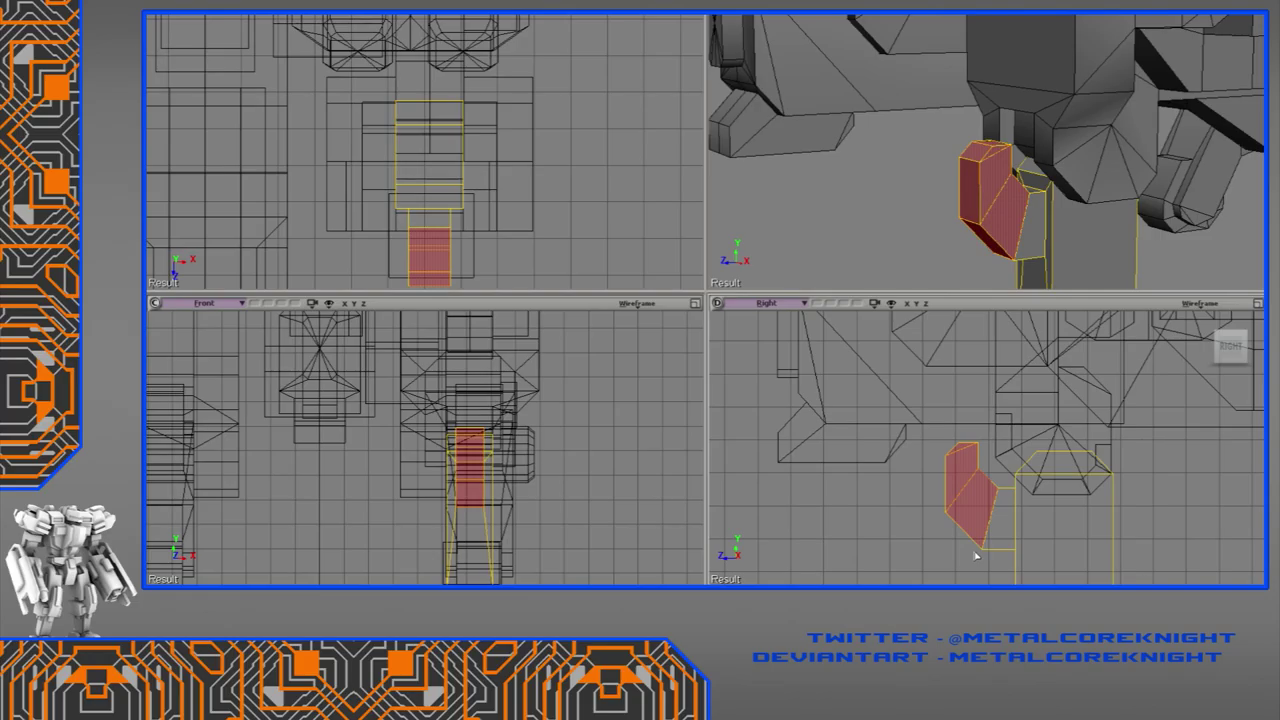
key("shift+plus")
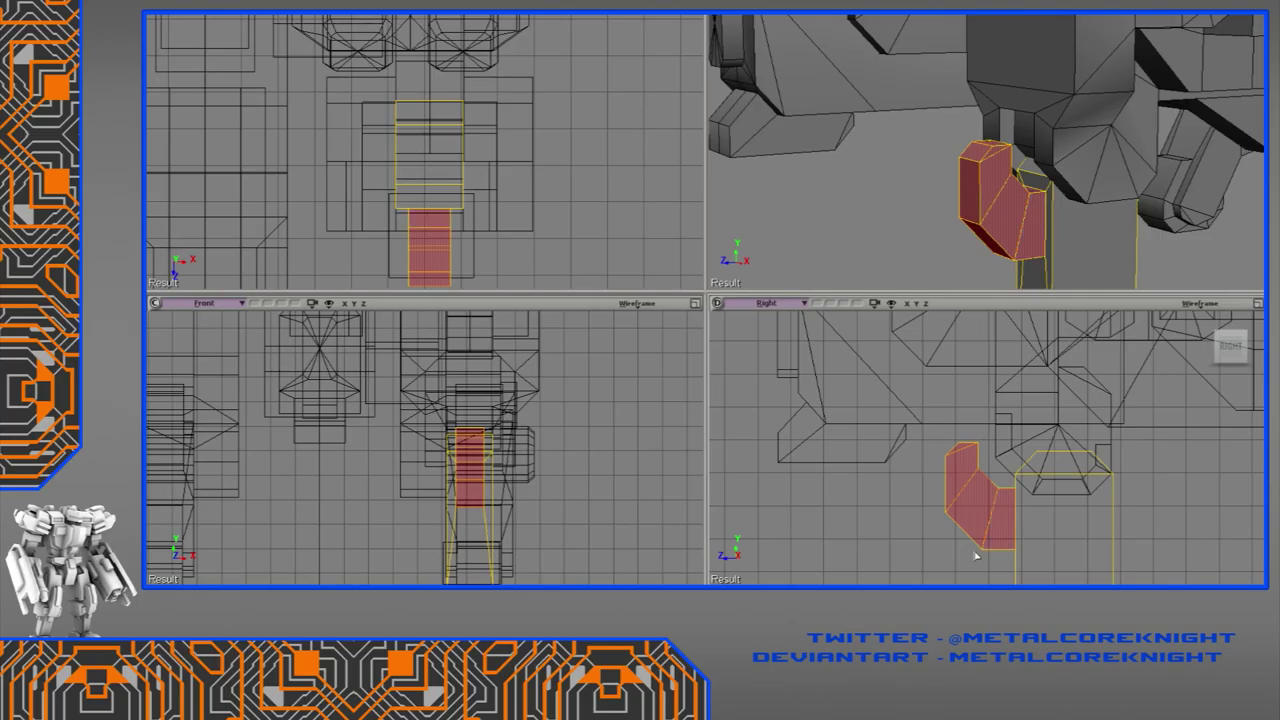
left_click(976, 556, "shift")
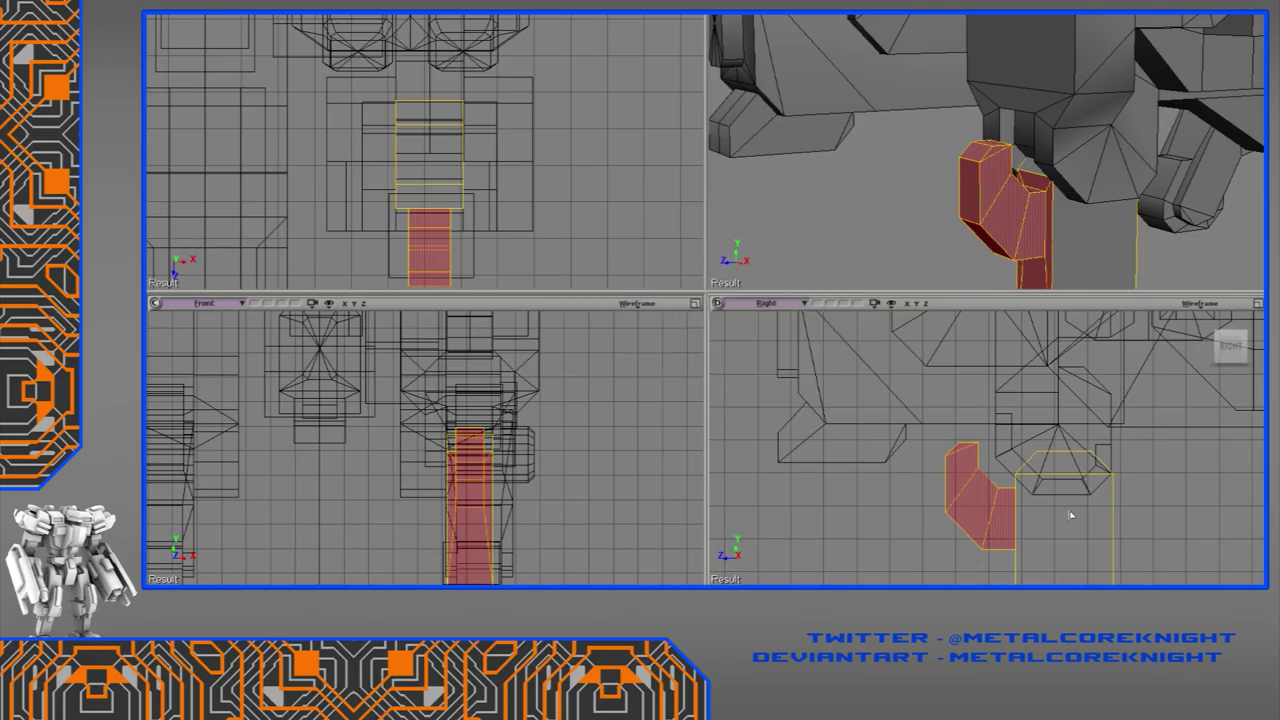
key("ctrl+s")
key("Delete")
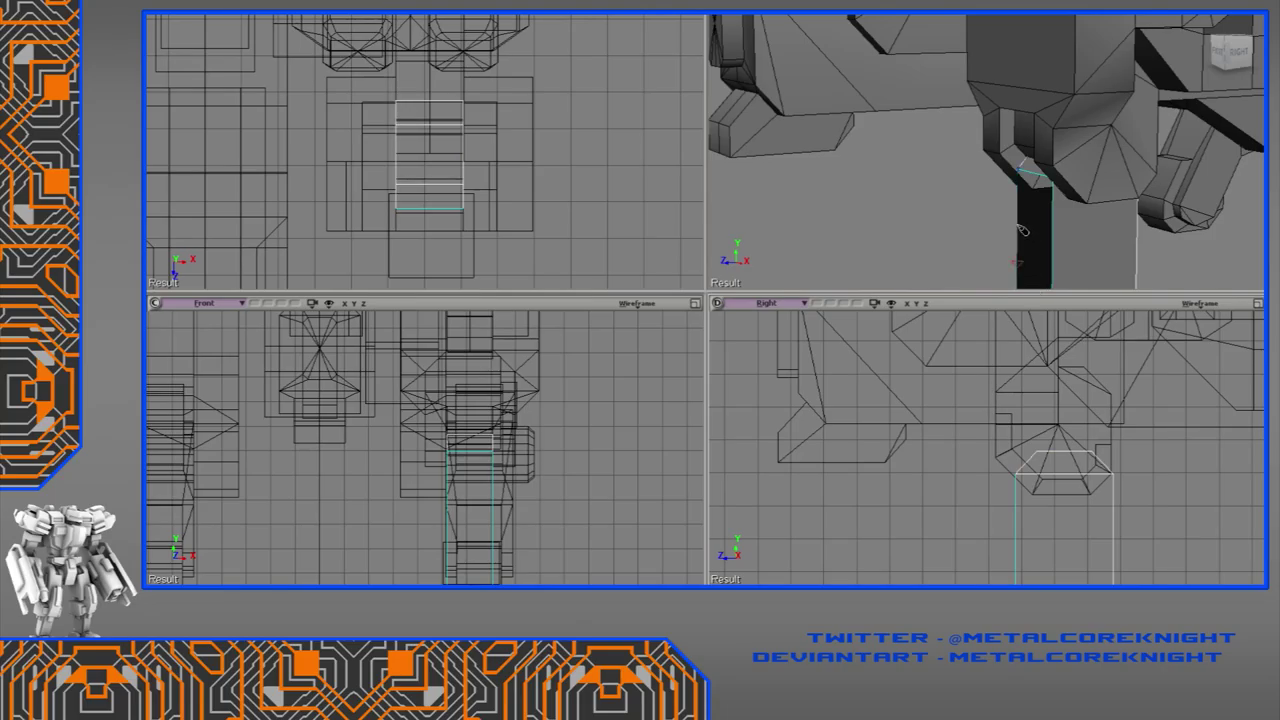
Step: Close the open front of the lower leg block with a single flat polygon
left_click(1020, 232)
left_click(1053, 235)
key("Escape")
Step: Examine the fit between the lower leg block and the recessed front leg armour from several angles
scroll(1054, 232, "down", 5)
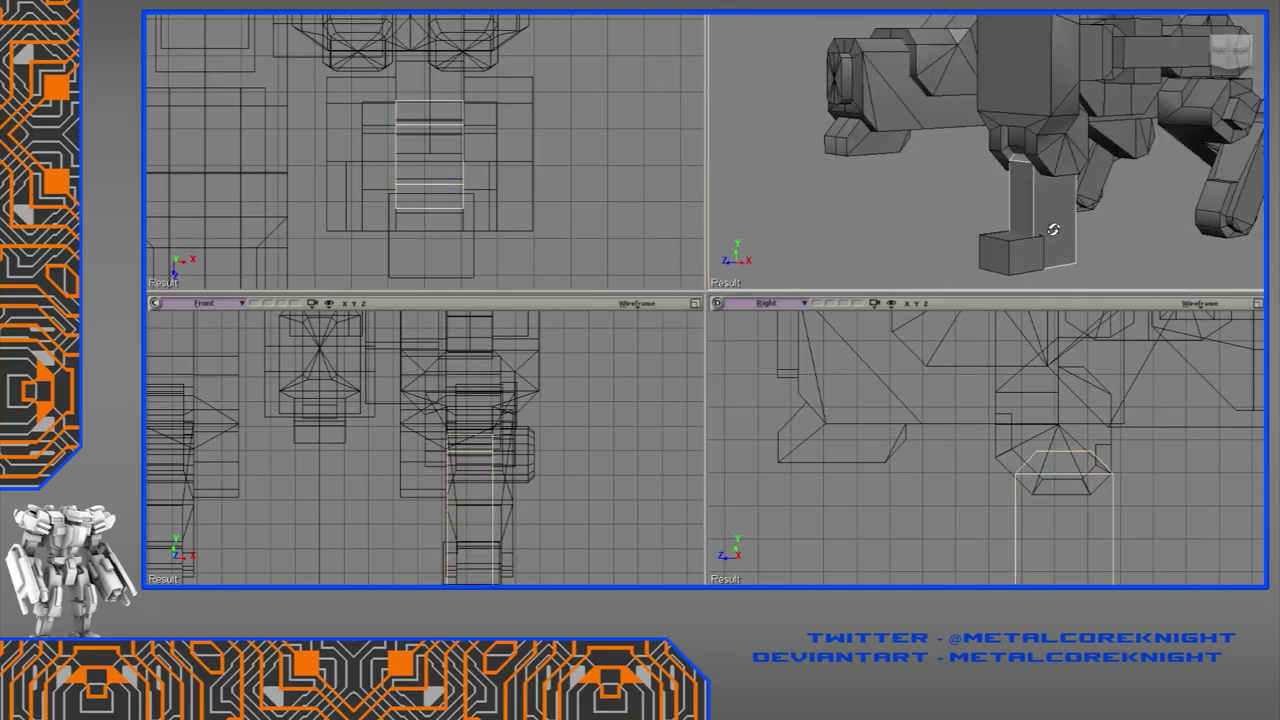
right_click_drag(1054, 231, 1074, 250)
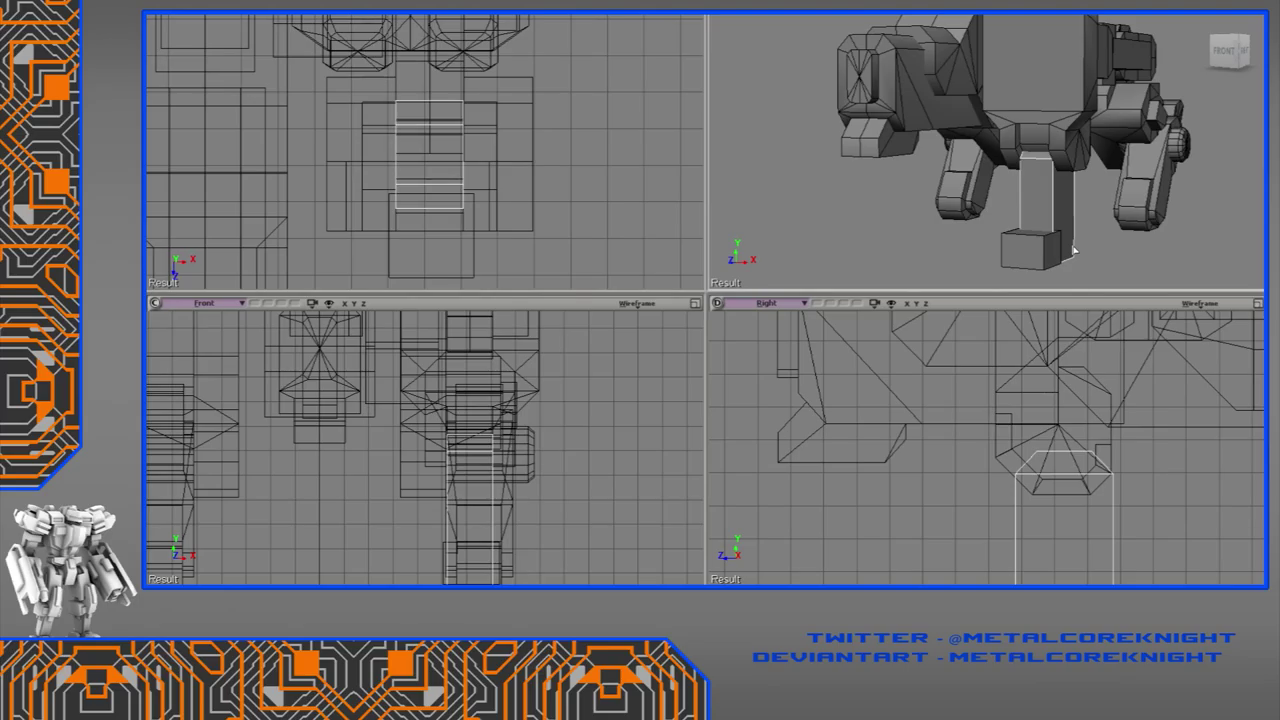
left_click(1095, 214)
right_click_drag(1095, 214, 1069, 217)
scroll(1072, 216, "up", 5)
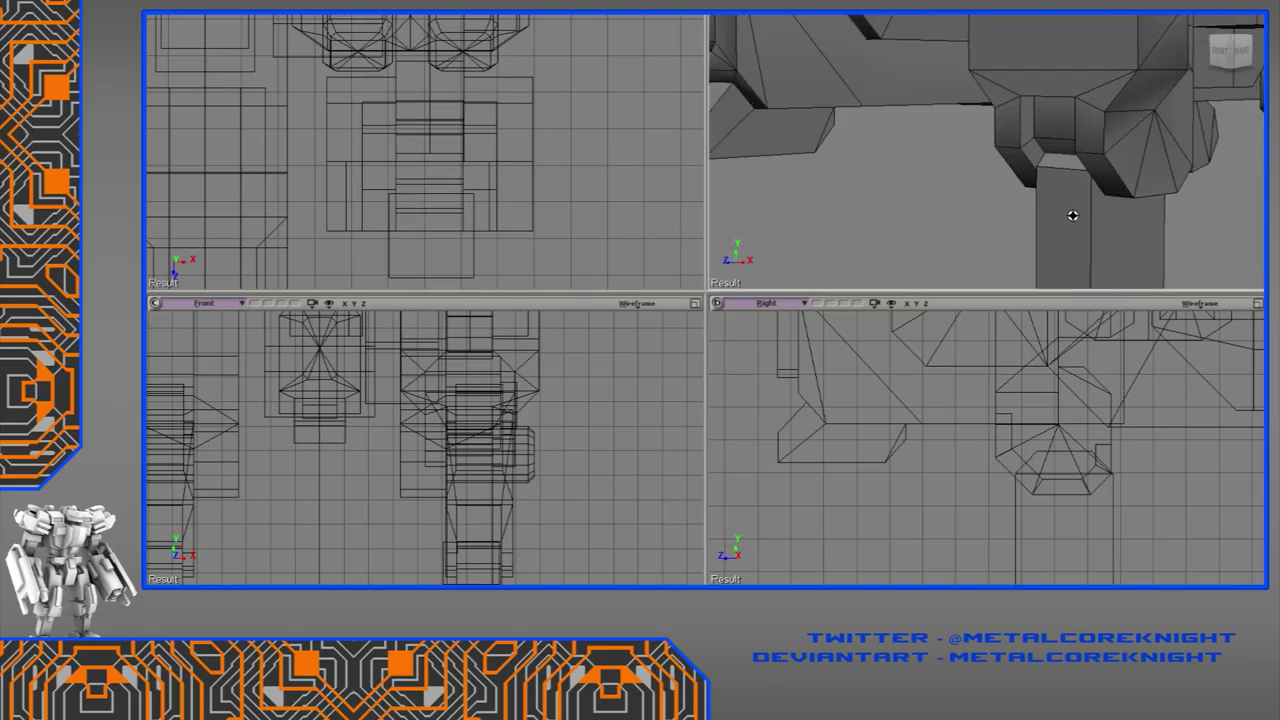
left_click(1072, 215)
middle_click_drag(1089, 217, 1053, 132)
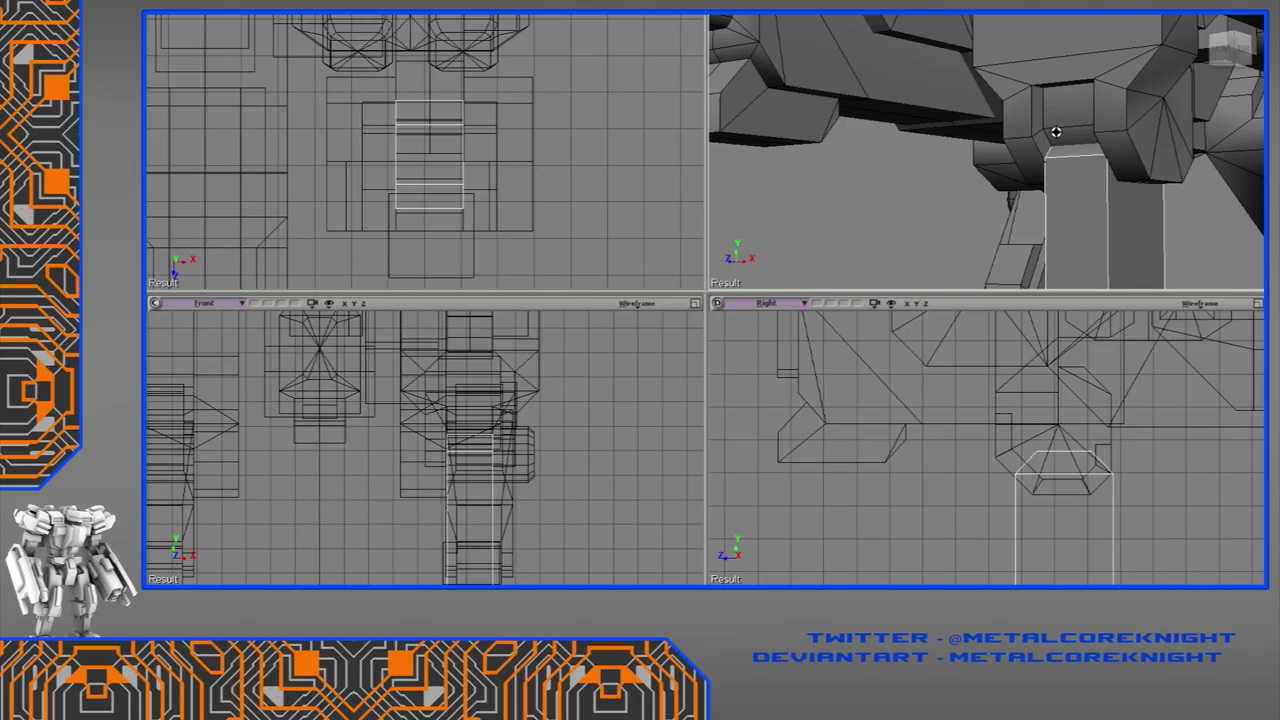
scroll(1102, 130, "down", 4)
left_click(1068, 120)
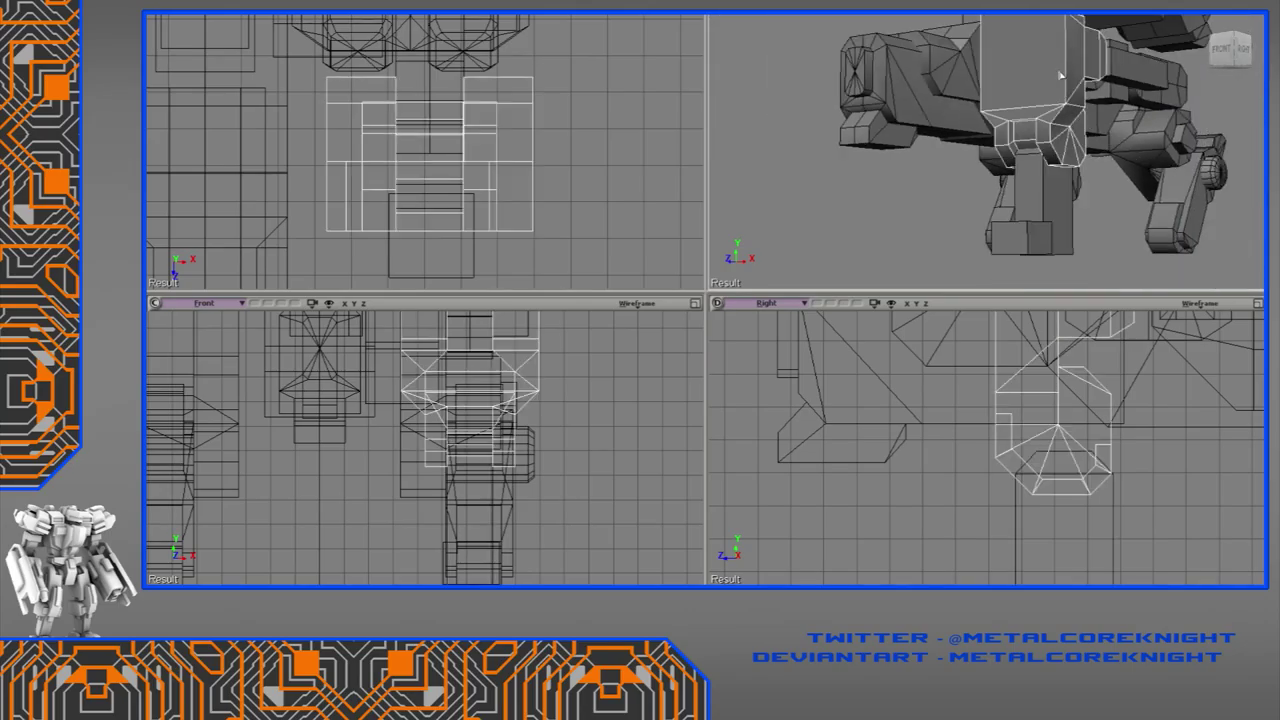
middle_click_drag(1061, 76, 970, 183)
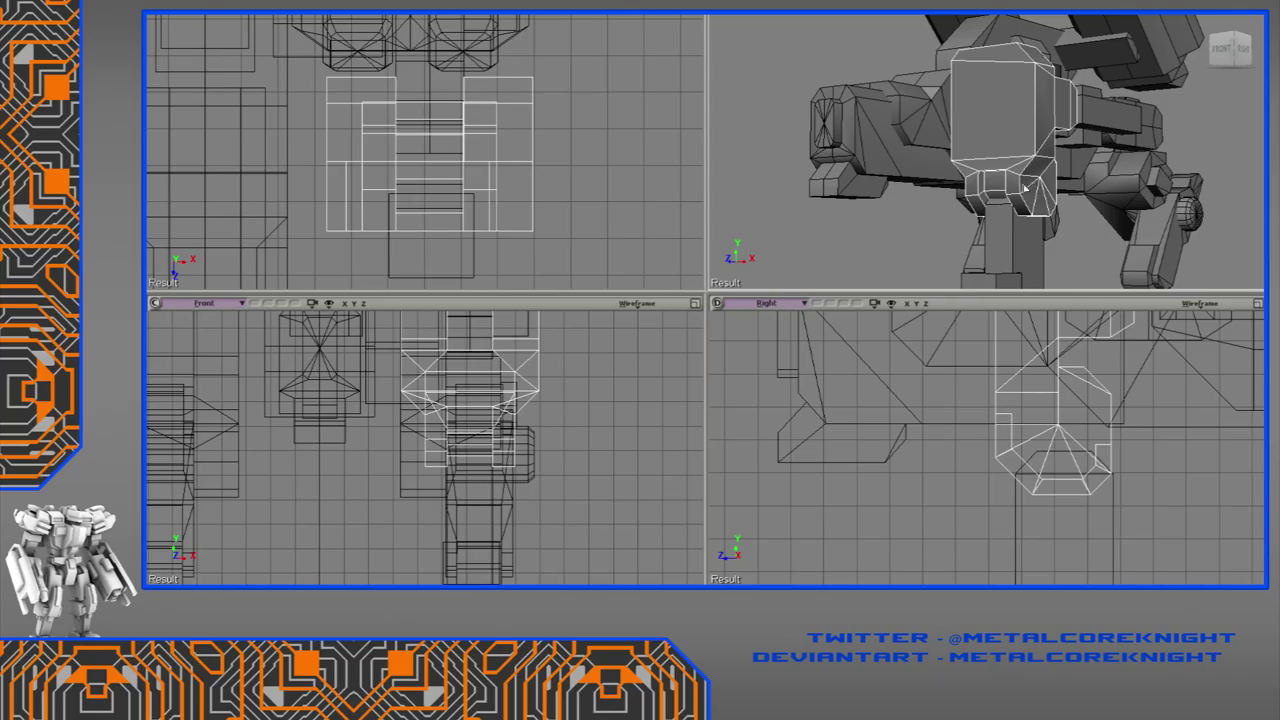
left_click(1081, 270)
middle_click_drag(1078, 262, 1020, 351)
Step: Raise all points of the front leg armour's lower joint section slightly and finish editing it
left_click(991, 235)
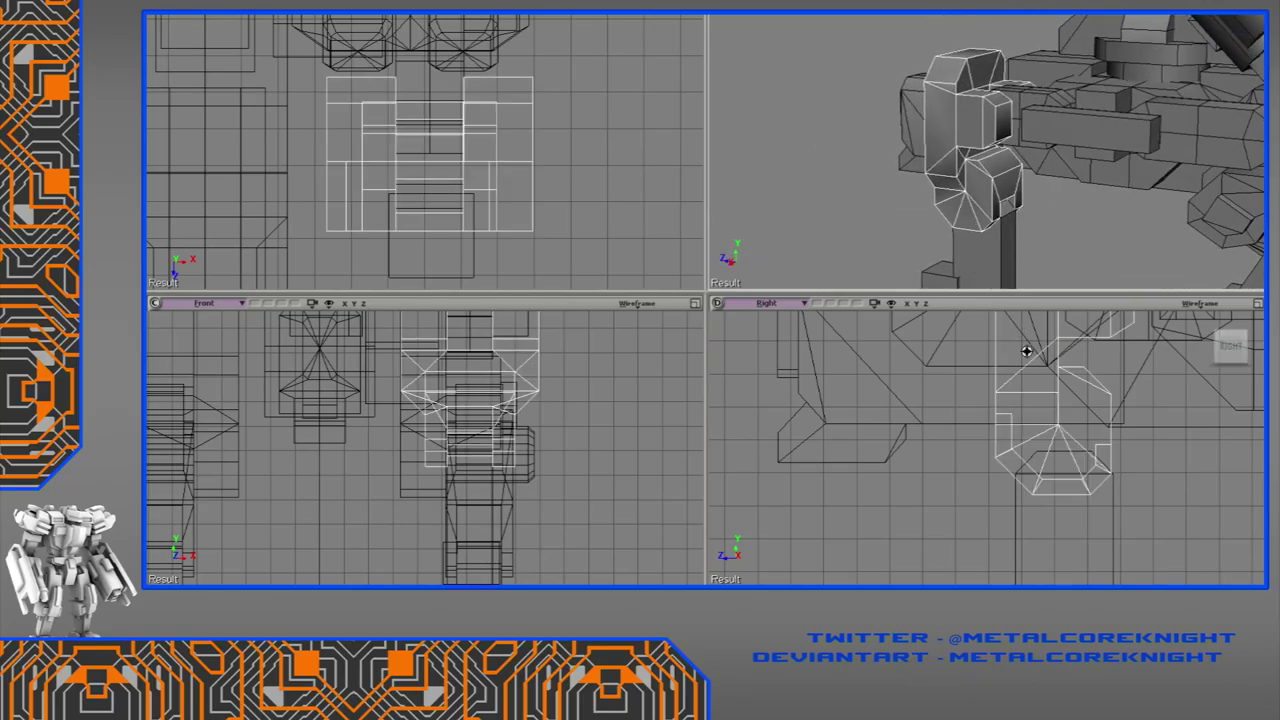
middle_click_drag(1096, 500, 1049, 517)
key("t")
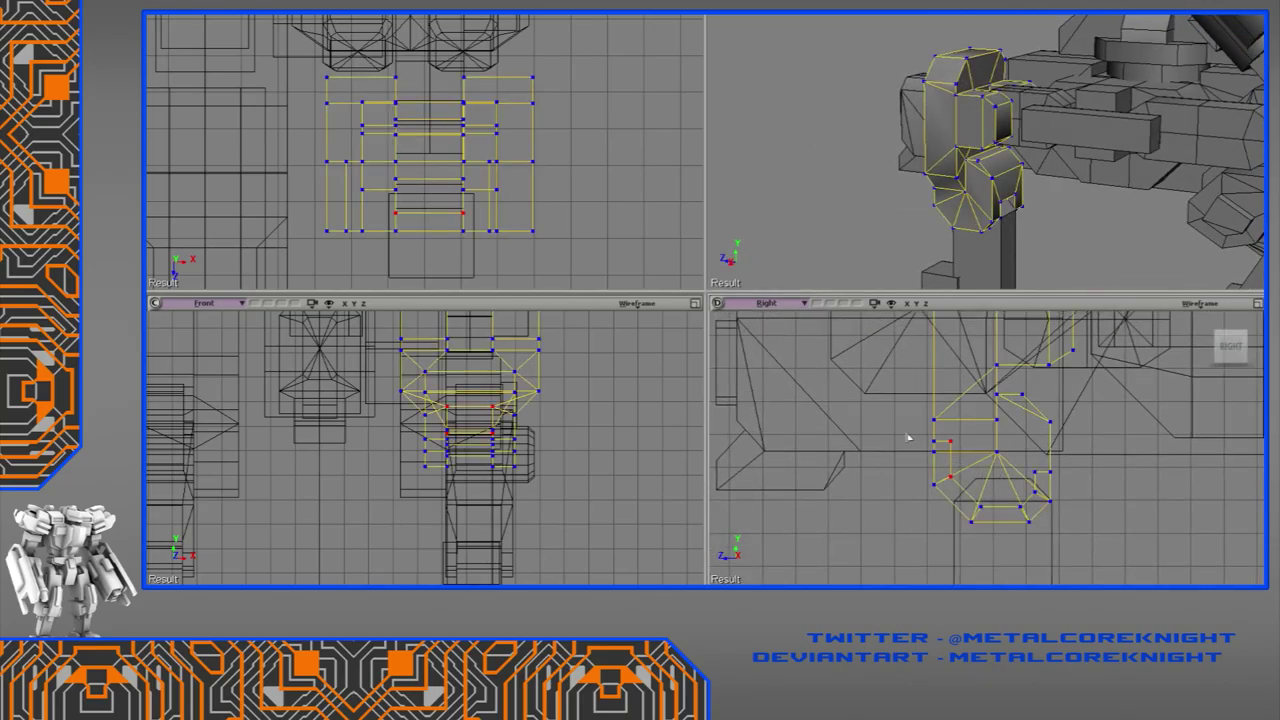
left_click_drag(908, 438, 1078, 561)
key("v")
left_click_drag(991, 441, 991, 432)
middle_click_drag(996, 222, 1012, 246)
scroll(1085, 220, "up", 4)
key("space")
left_click(1041, 270)
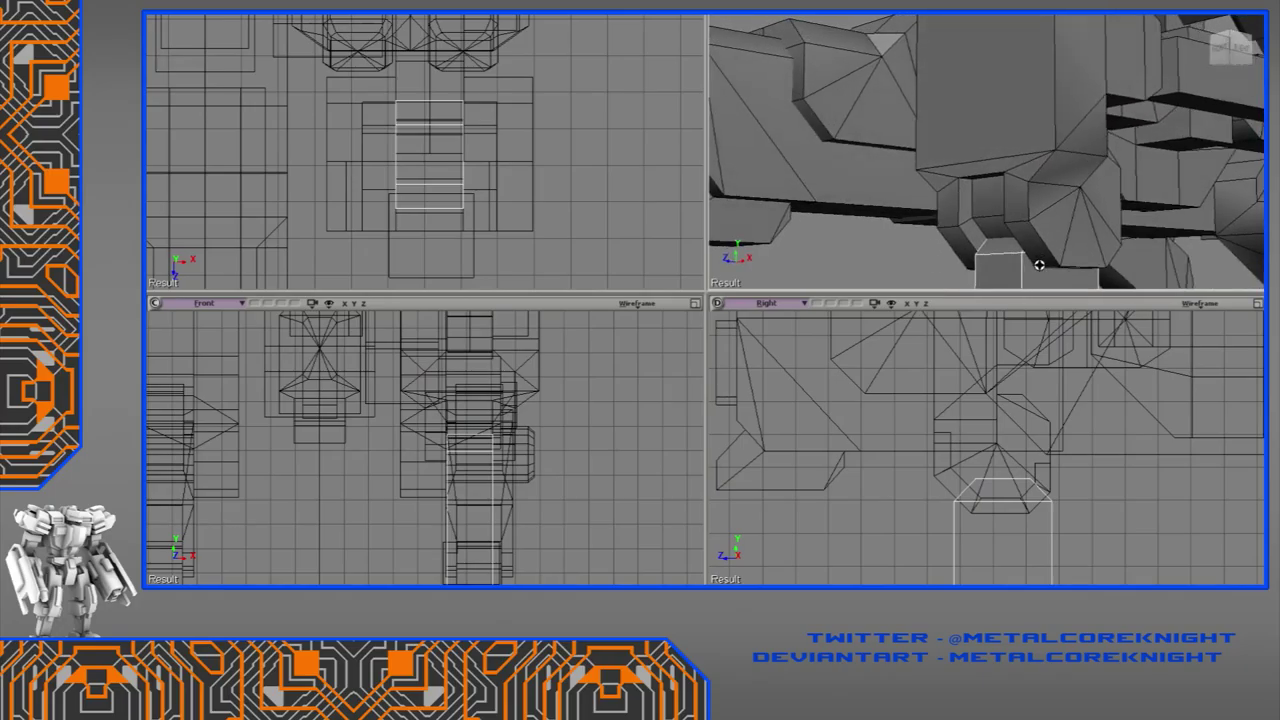
Step: Raise the lower leg block's top points into the front leg armour's joint section and square off the block's upper front corner
key("v")
left_click_drag(1004, 489, 954, 464)
key("t")
key("t")
left_click(958, 461)
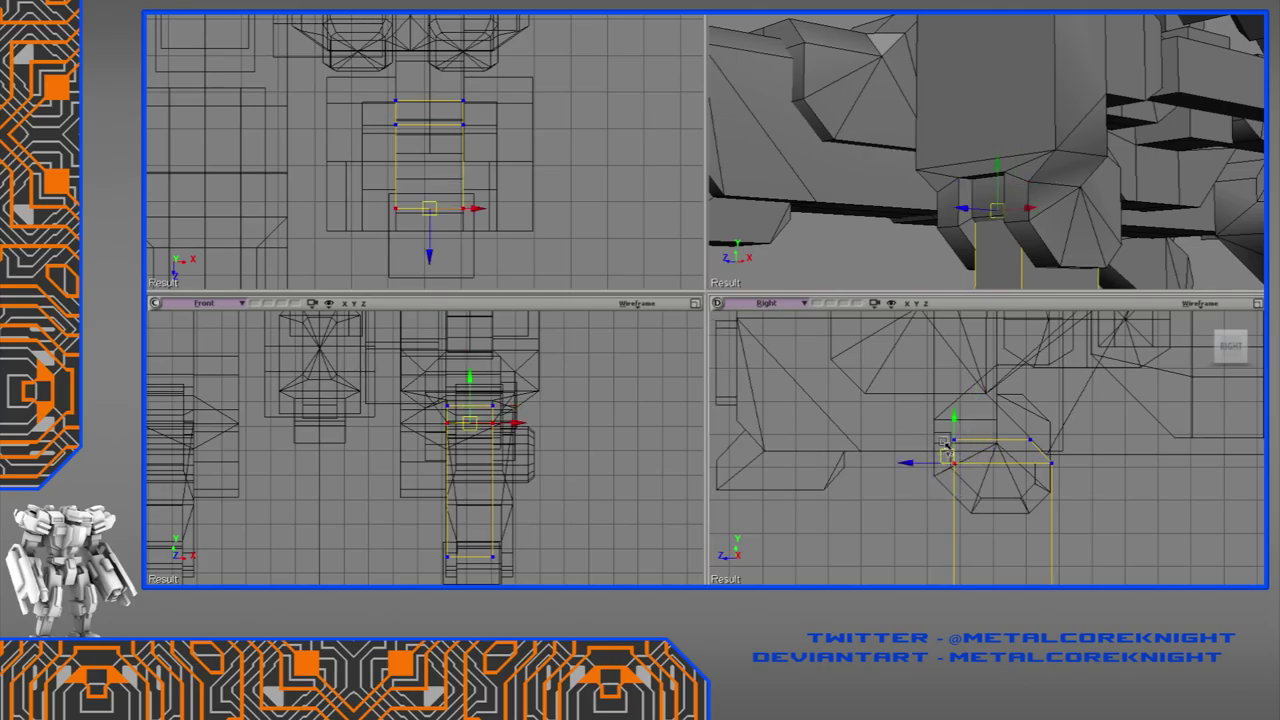
Step: Include the bottom front points in the selection and adjust the depth position of the lower leg block's front face
scroll(968, 430, "down", 5)
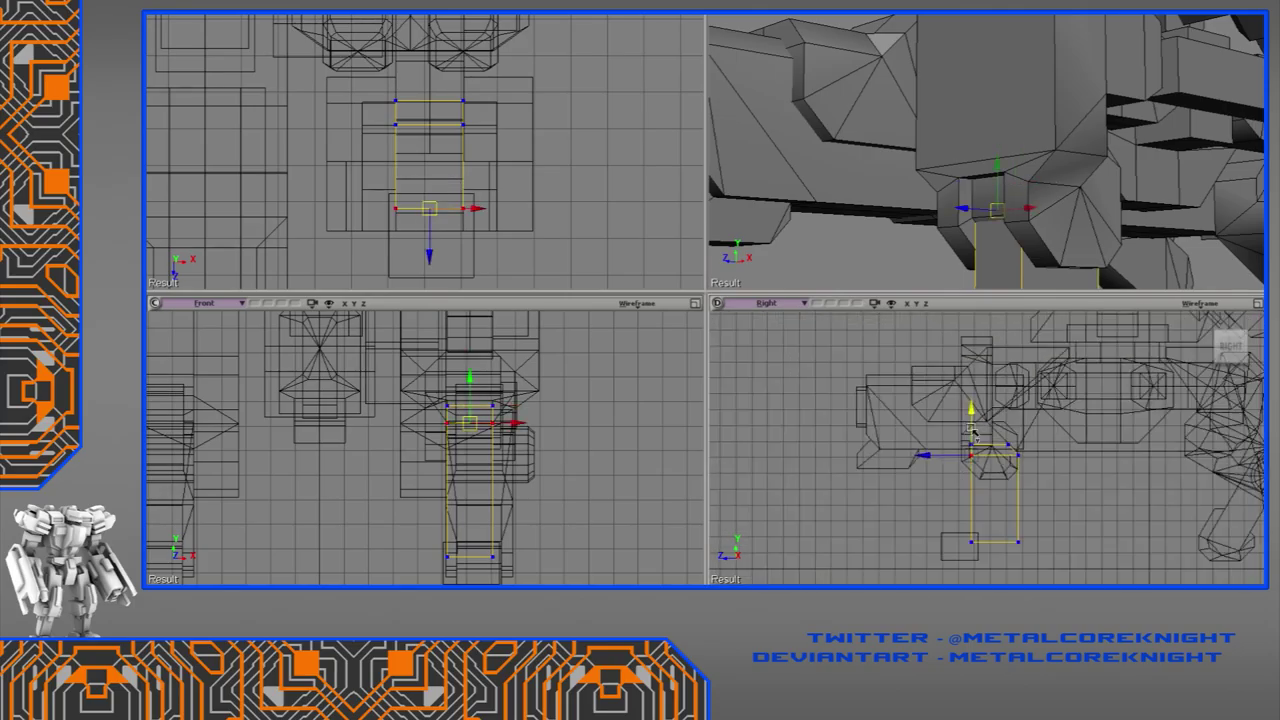
left_click_drag(951, 560, 950, 562)
key("v")
scroll(958, 480, "up", 3)
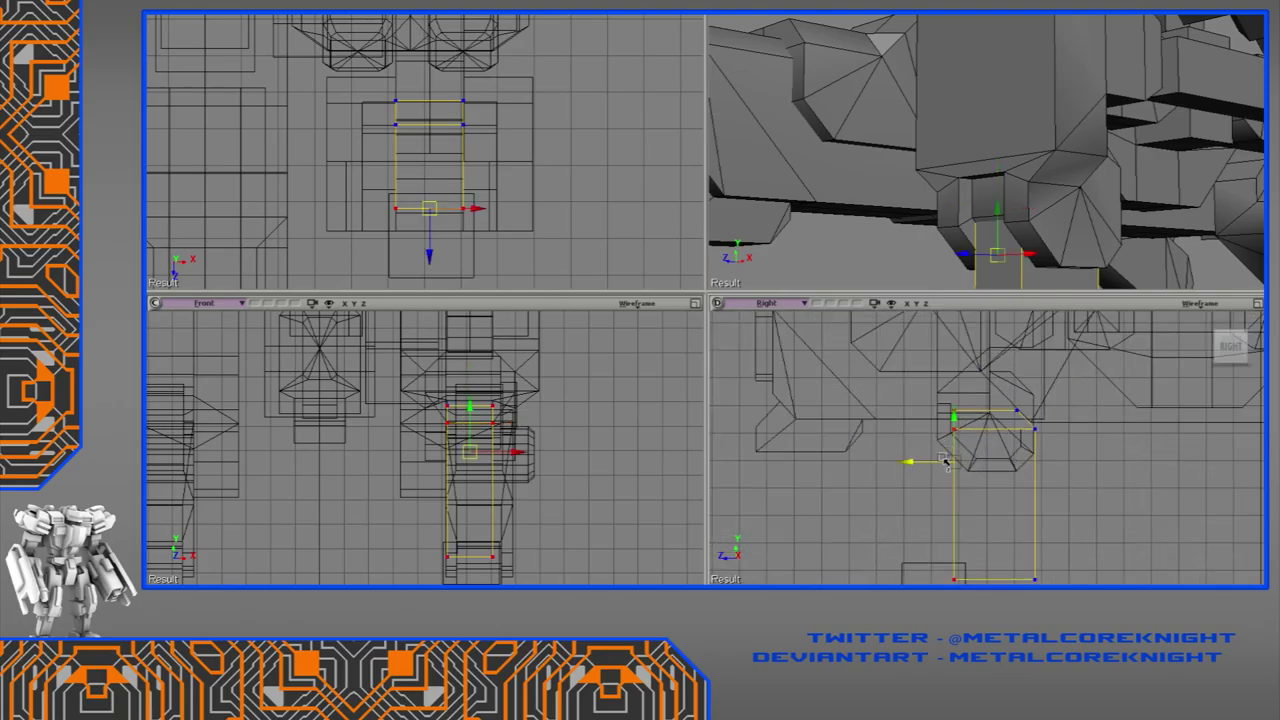
scroll(1092, 400, "up", 3)
key("space")
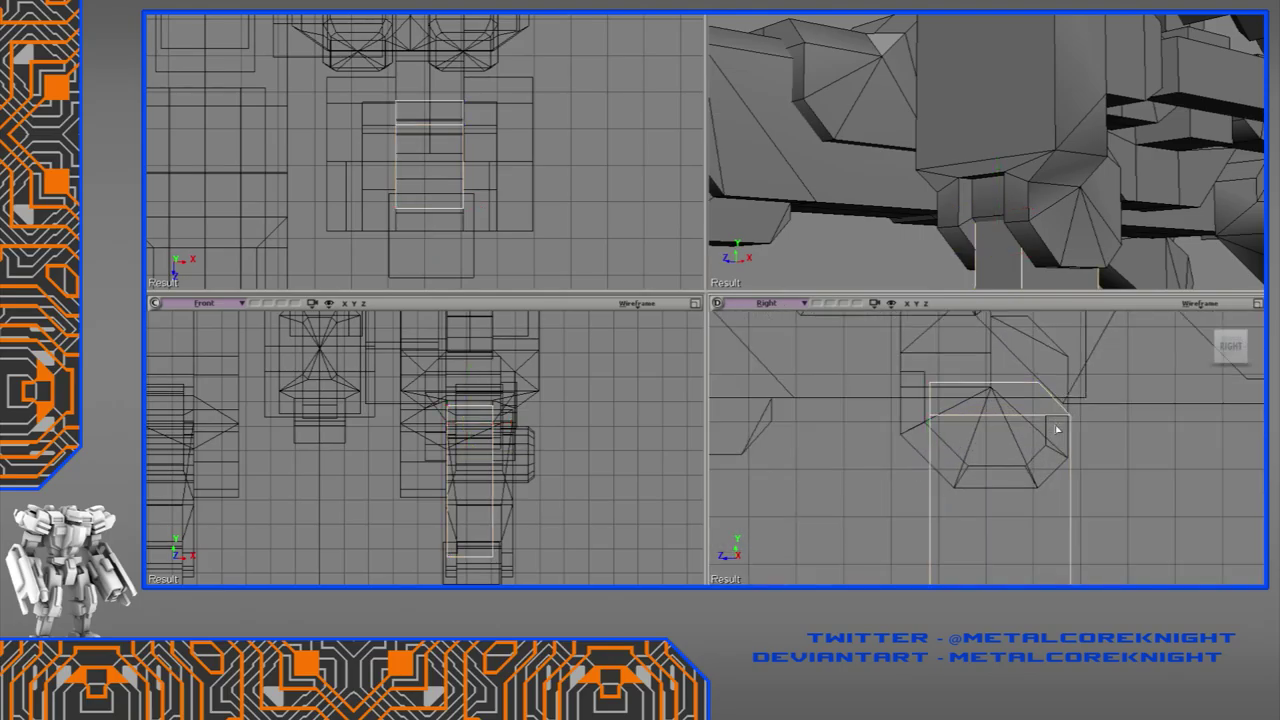
Step: Raise the points at the rear edge of the front leg armour's joint recess above the lower leg block
left_click(1050, 430)
left_click_drag(1054, 432, 1022, 458)
key("t")
key("v")
key("t")
key("v")
left_click_drag(1036, 414, 1034, 388)
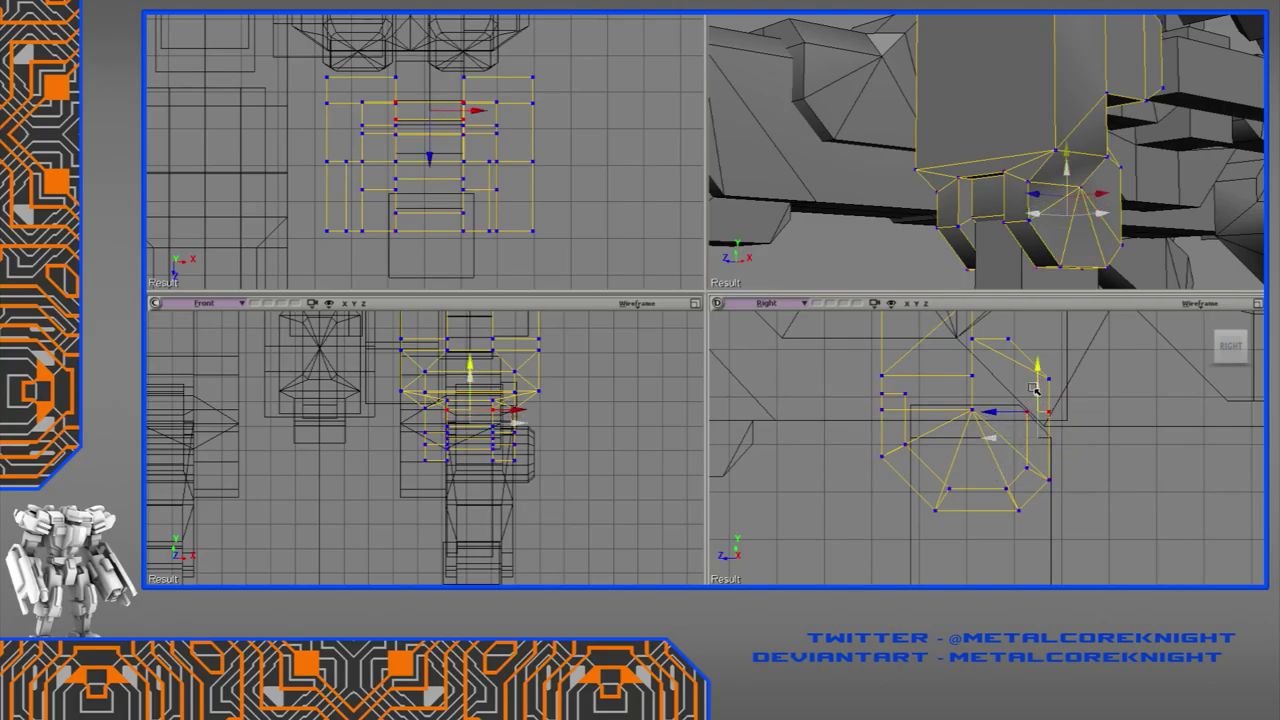
key("space")
Step: Move the lower leg block's upper front points slightly forward and bring its lower front points into line with them
left_click(1007, 413)
left_click(999, 414)
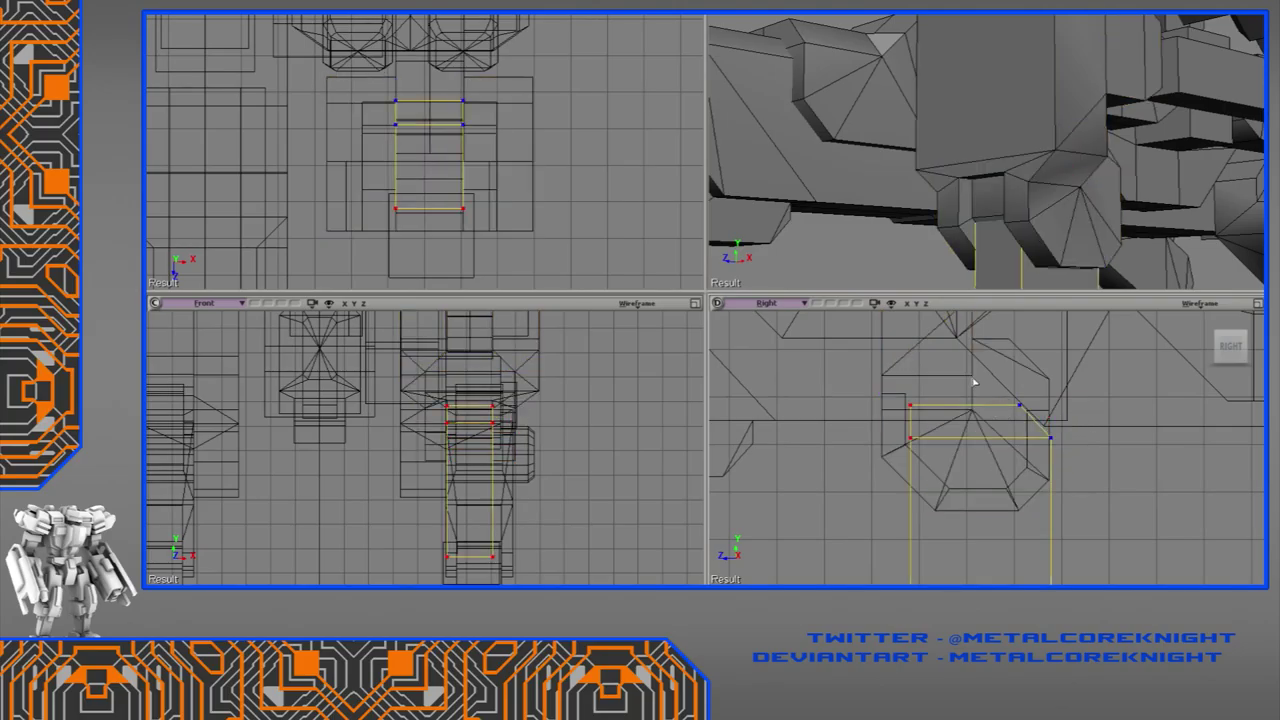
left_click(895, 422)
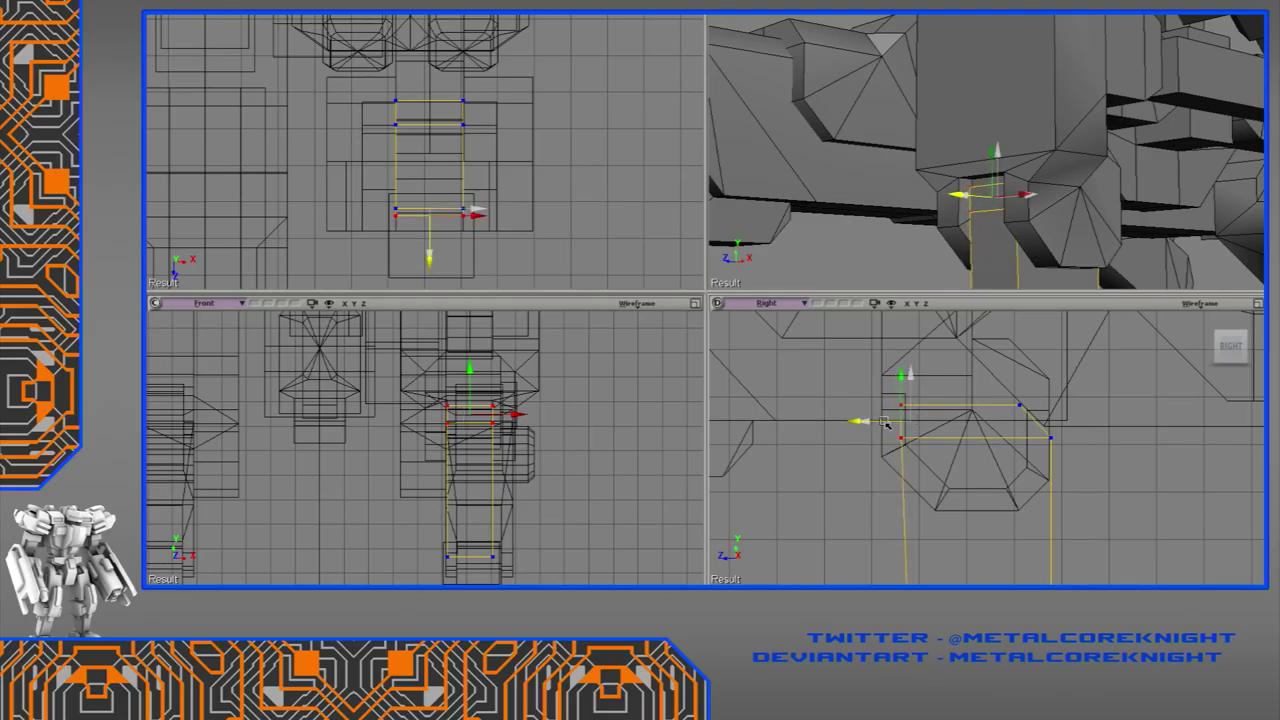
scroll(903, 420, "down", 3)
left_click_drag(989, 508, 961, 399)
scroll(960, 397, "up", 4)
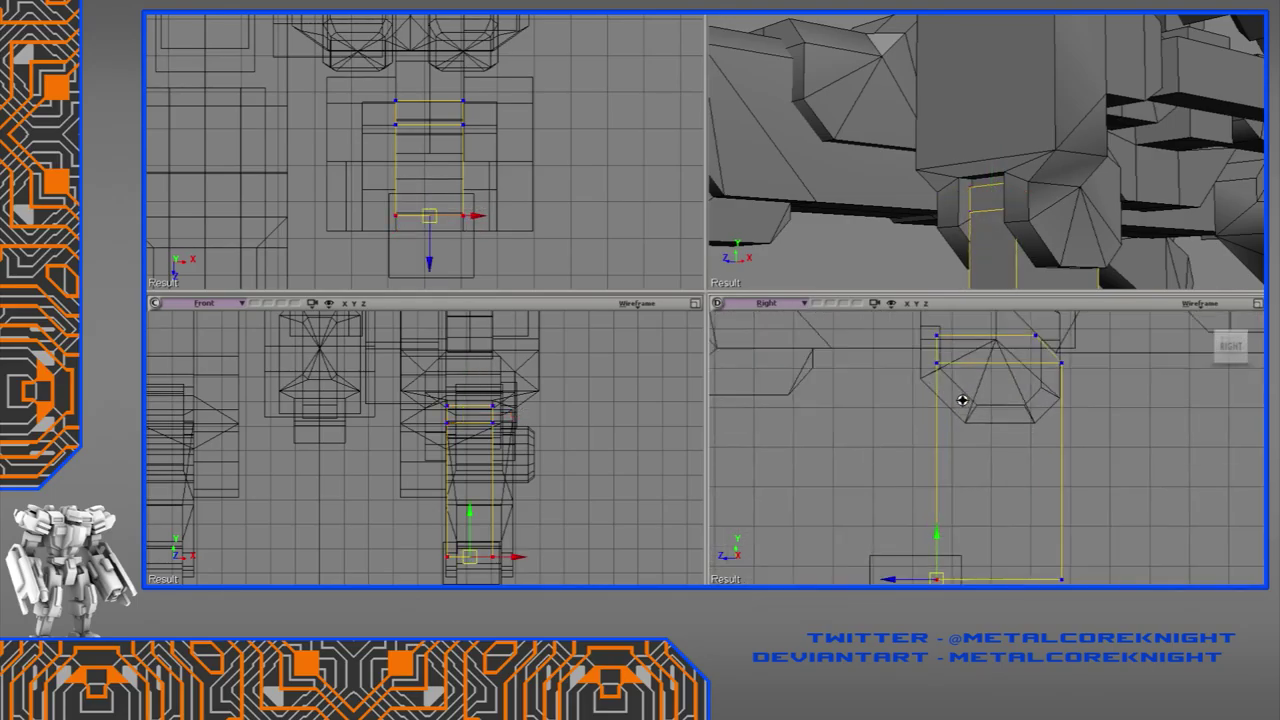
Step: Cut an edge across the lower leg block's front, connected diagonally along the sides to the rear upper corners
left_click(950, 410)
left_click_drag(957, 373, 957, 436)
middle_click_drag(960, 165, 995, 177, "alt")
left_click_drag(996, 177, 1000, 196)
Step: Extrude the upper front polygon of the lower leg block forward as a knee guard
key("u")
left_click(1002, 197)
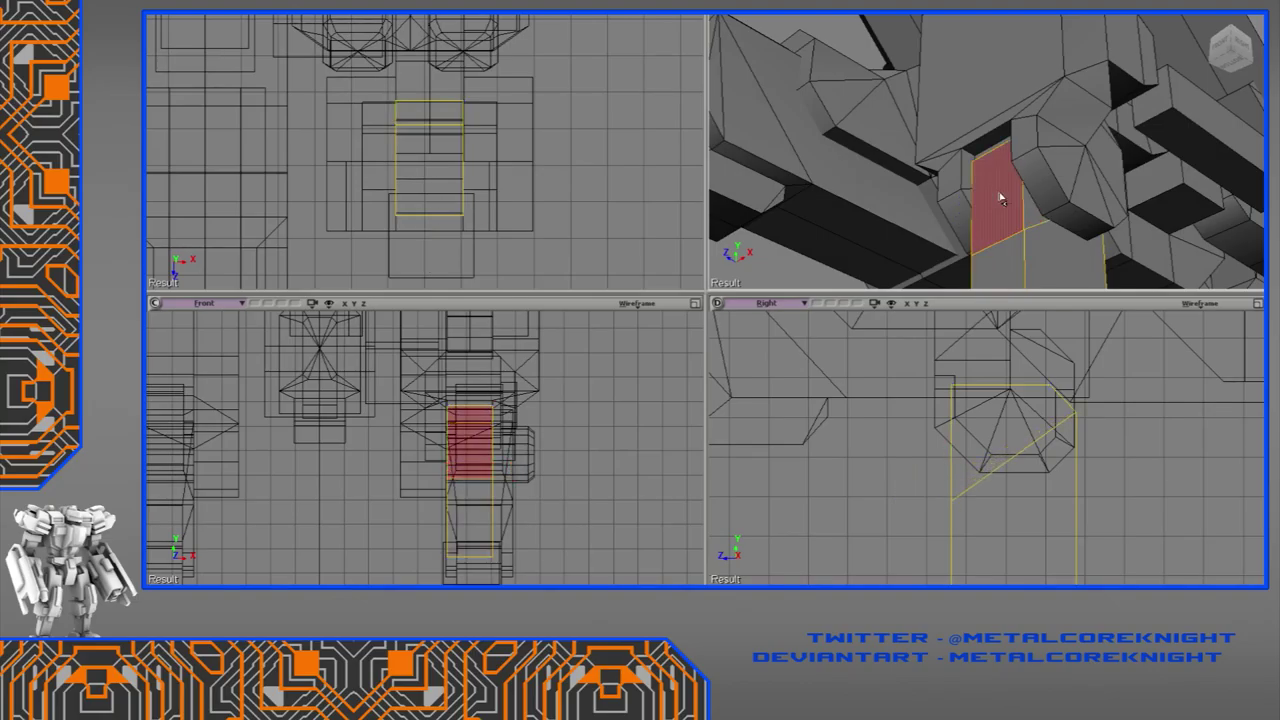
key("w")
left_click_drag(948, 165, 918, 152)
key("space")
Step: Add a vertical edge loop through the extruded knee guard, slightly nearer its front face
key("backslash")
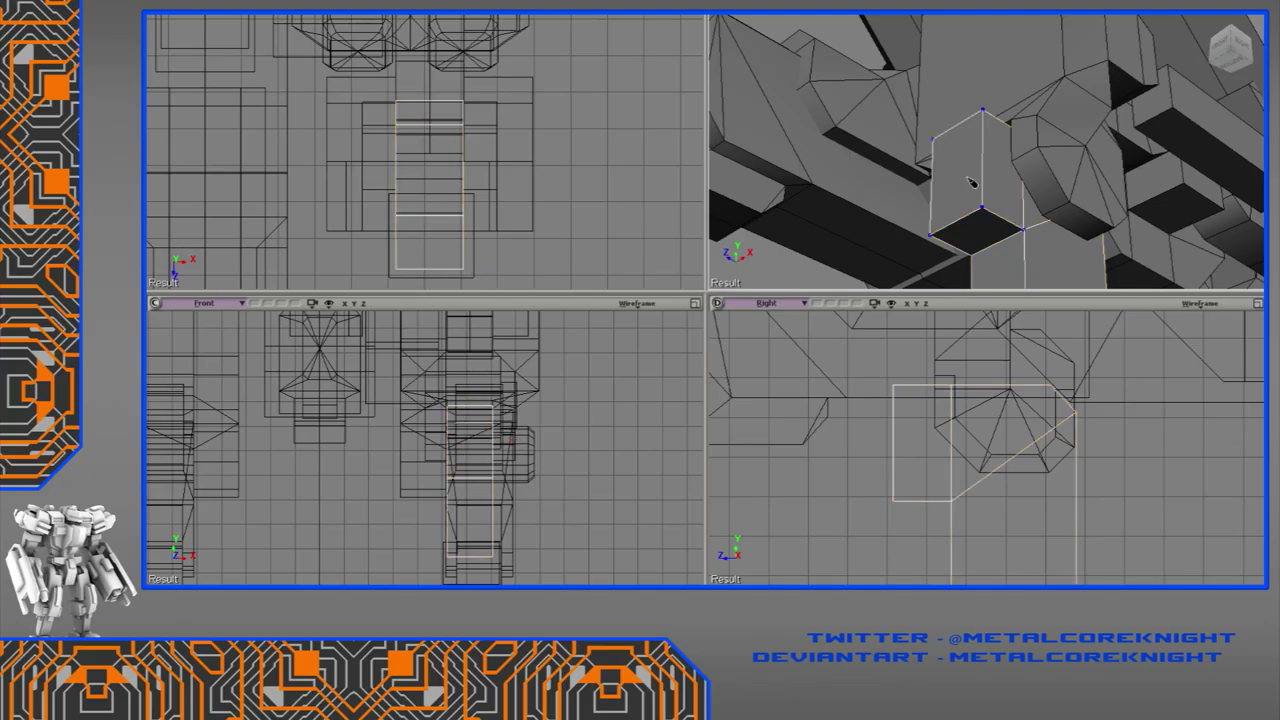
middle_click(1003, 127)
key("m")
left_click_drag(923, 427, 956, 459)
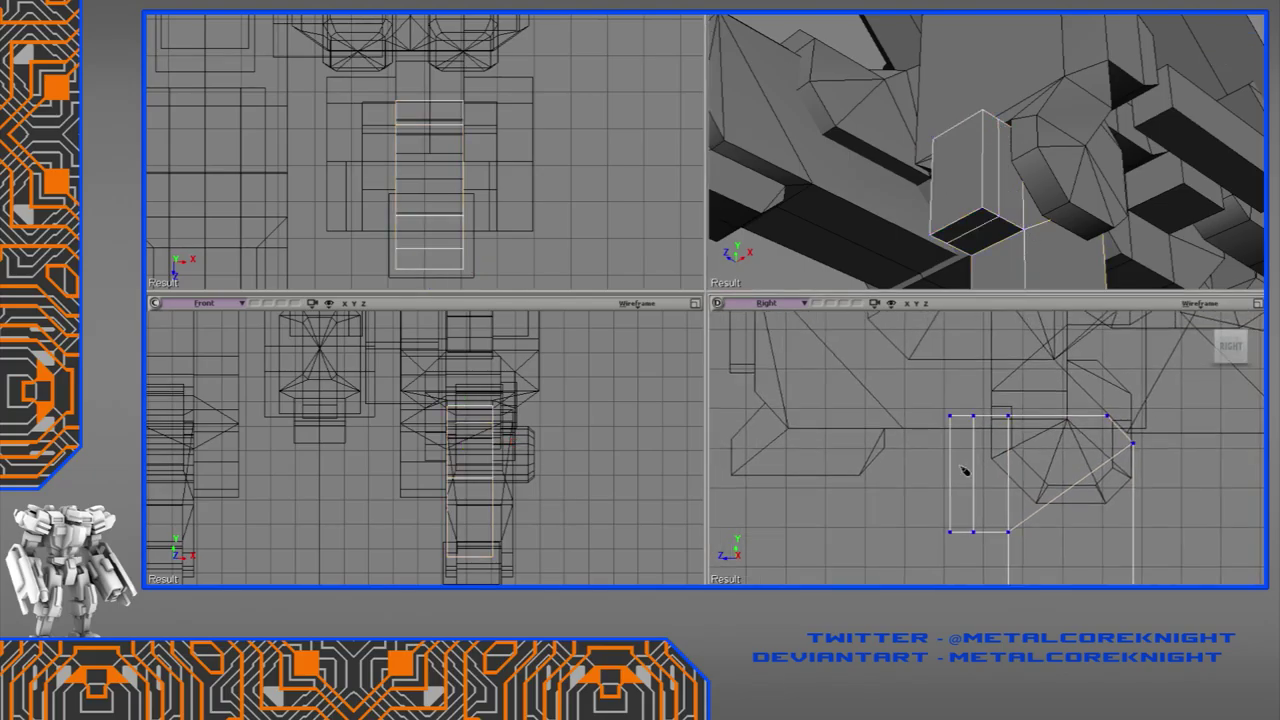
Step: Chamfer the knee guard's upper front corner by lowering the front points and shifting the loop's top points forward
key("t")
left_click_drag(943, 367, 968, 430)
key("v")
key("t")
key("v")
key("t")
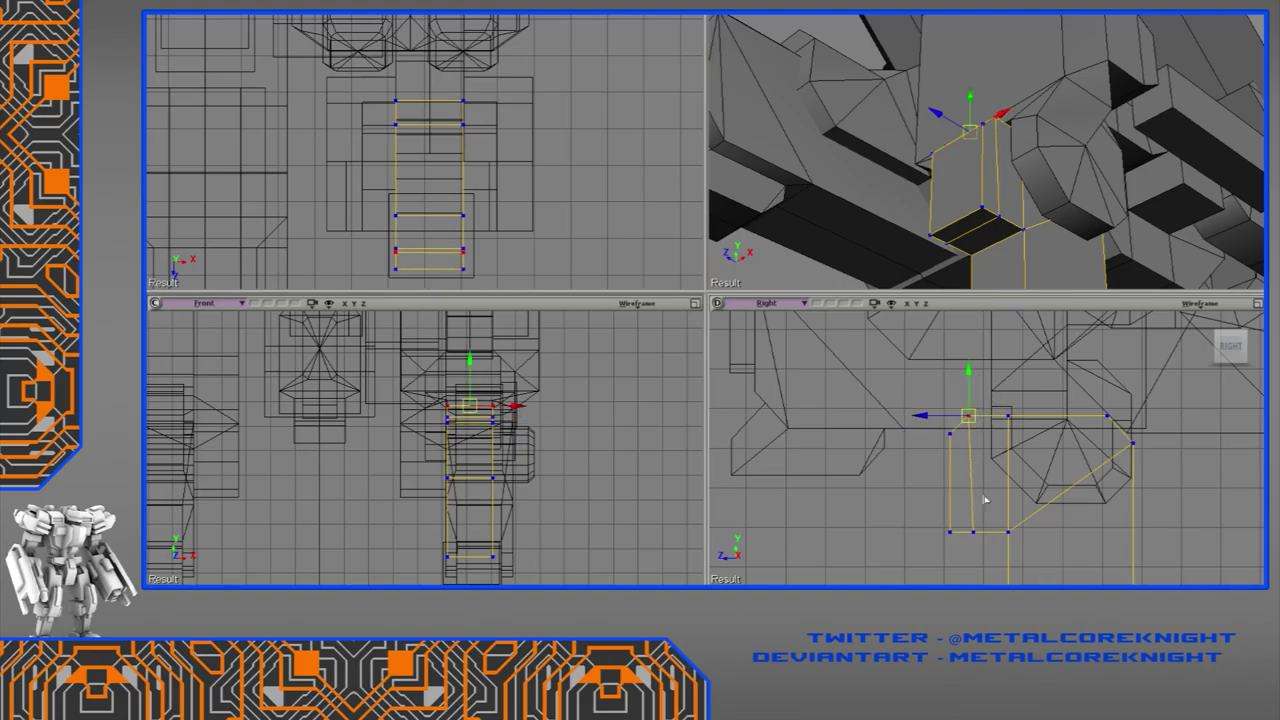
Step: Lower the knee guard's rear bottom points to slope its lower front corner
key("t")
left_click_drag(966, 564, 990, 519)
key("v")
key("t")
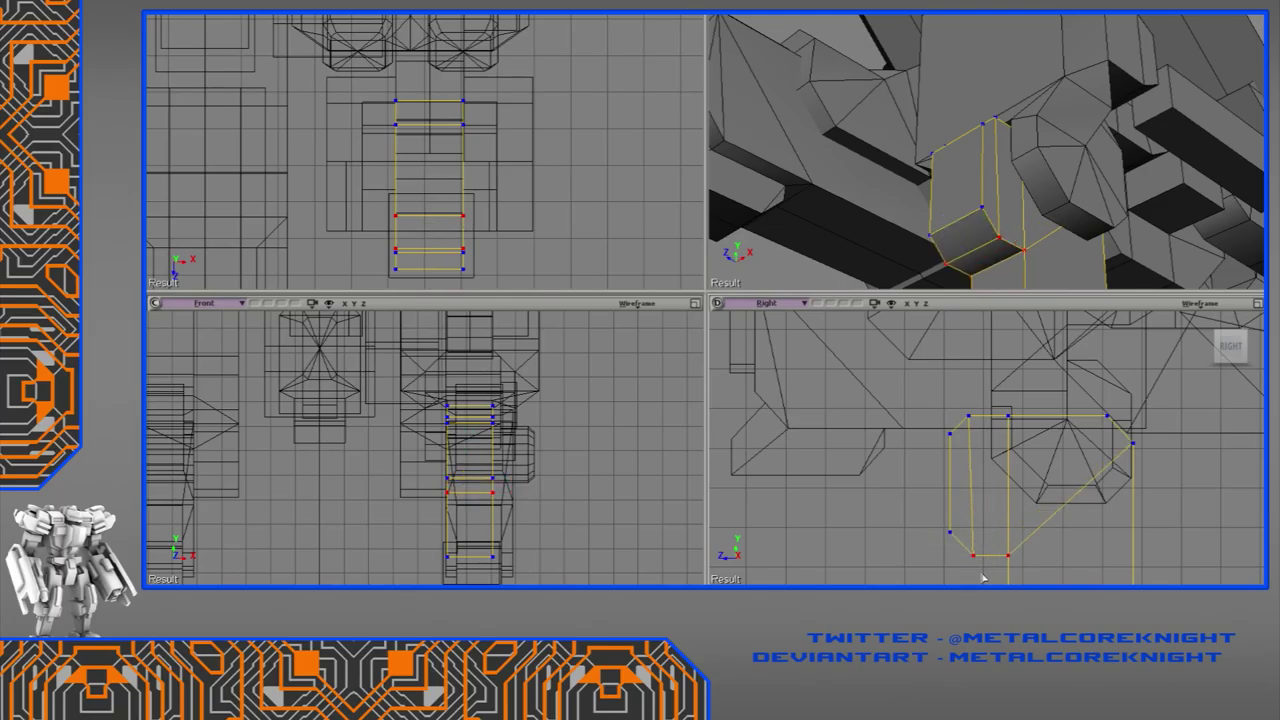
Step: Scale the knee guard's lower front points upward and backward to enlarge the lower chamfer, and finish editing the mesh
key("x")
left_click_drag(983, 576, 933, 486)
left_click(947, 527, "alt")
key("ctrl+z")
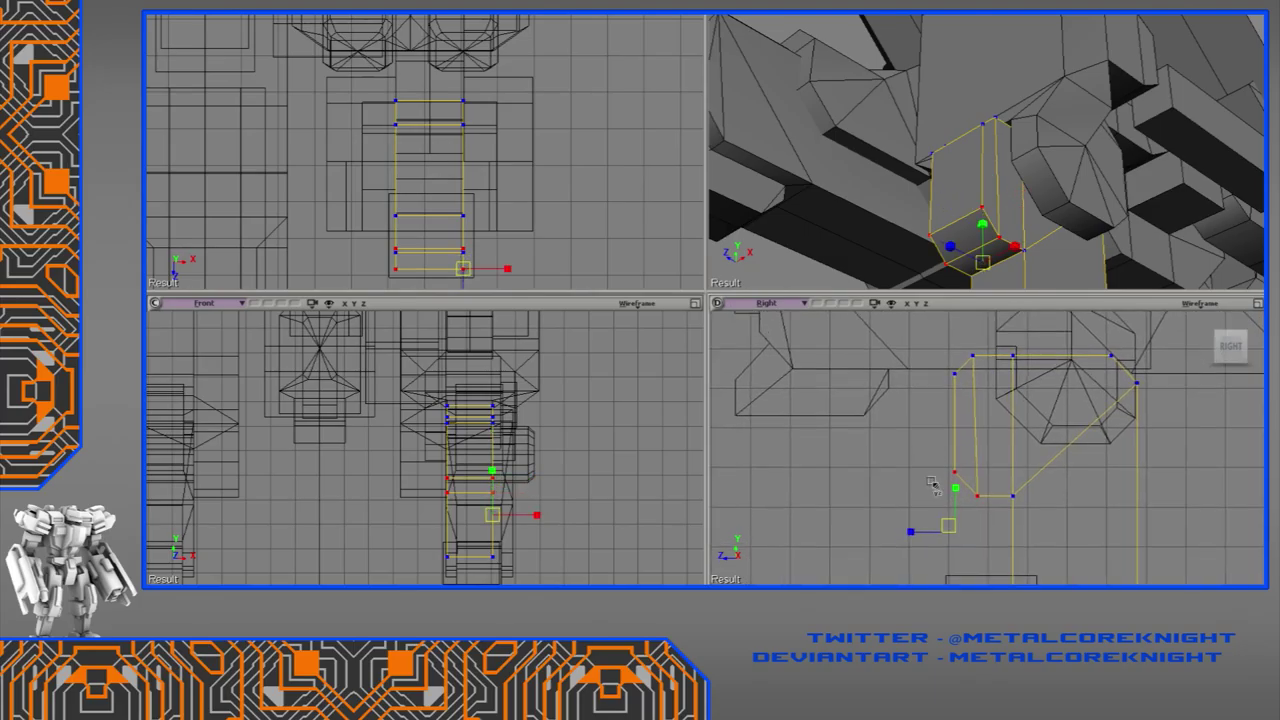
left_click_drag(935, 531, 884, 431, "ctrl+alt")
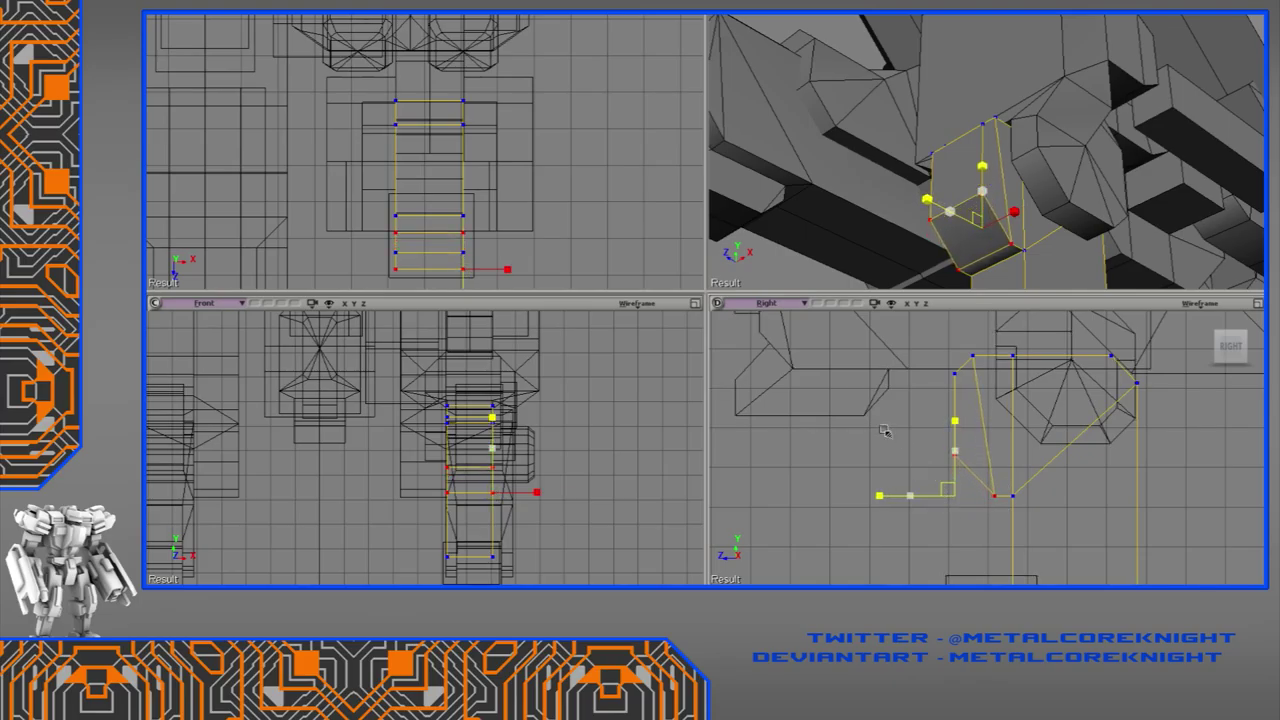
right_click_drag(1034, 103, 1132, 118)
scroll(1107, 154, "down", 4)
left_click_drag(1131, 117, 1079, 114)
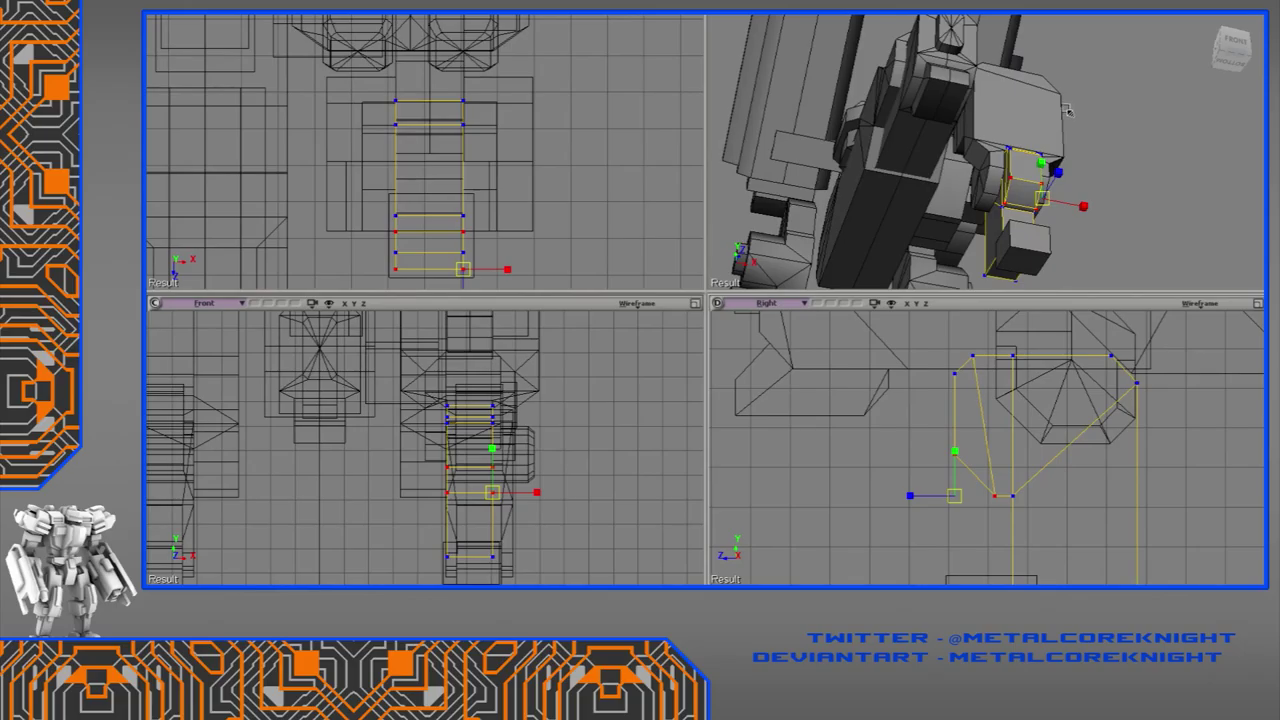
left_click(1123, 194)
left_click(1135, 197)
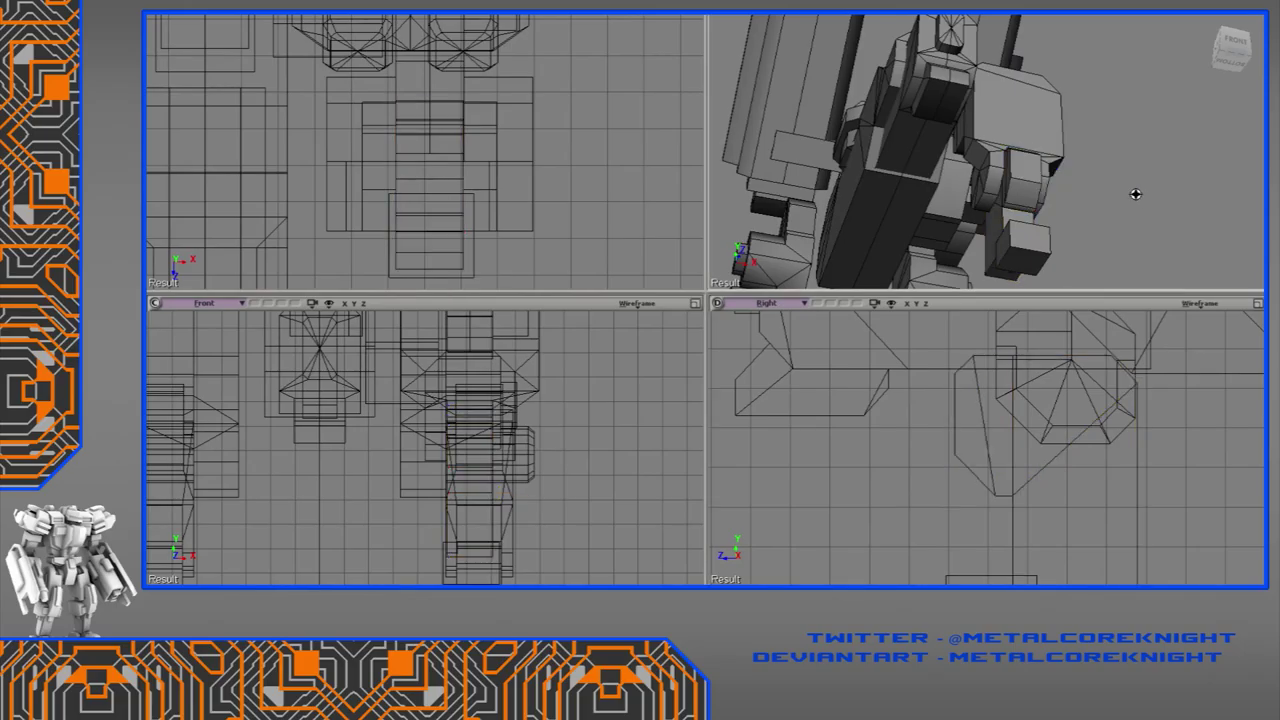
Step: Move the lower leg's front points below the knee guard backward to make the leg narrower, and deselect it
left_click_drag(1135, 194, 978, 152)
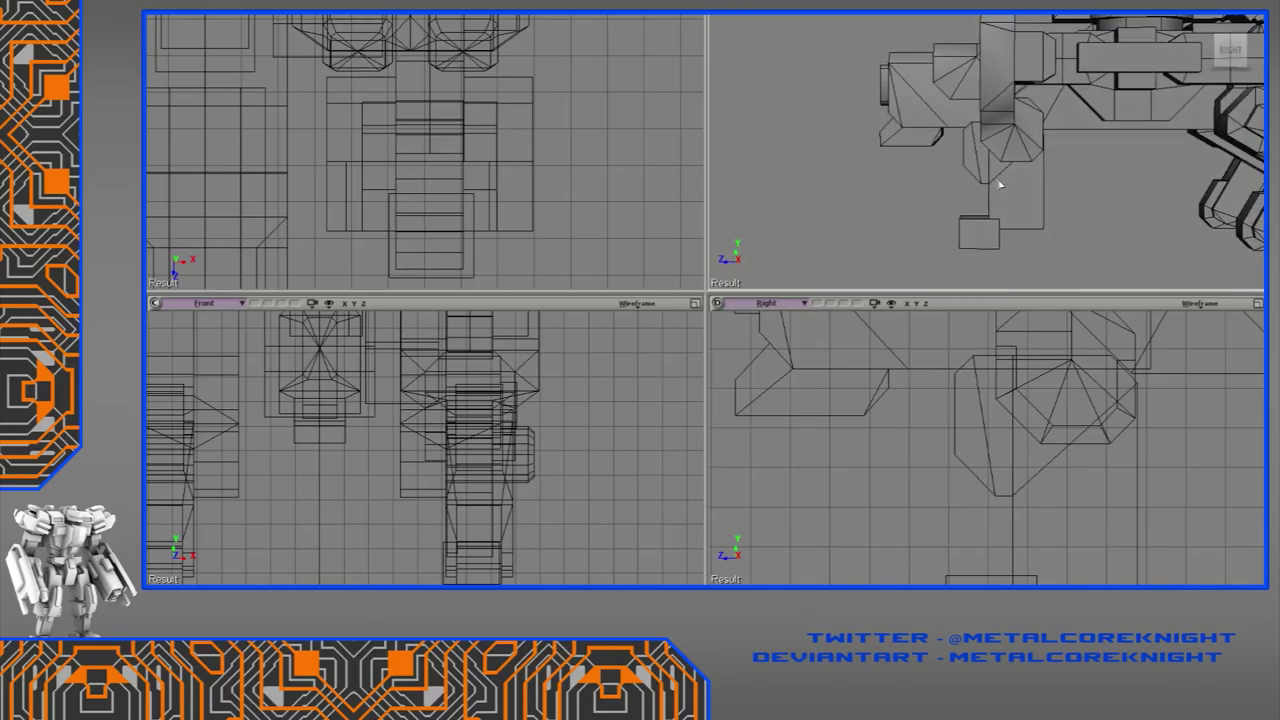
left_click(998, 186)
left_click_drag(1047, 497, 1006, 510)
key("t")
key("v")
left_click_drag(980, 438, 1000, 436)
key("space")
left_click(1100, 451)
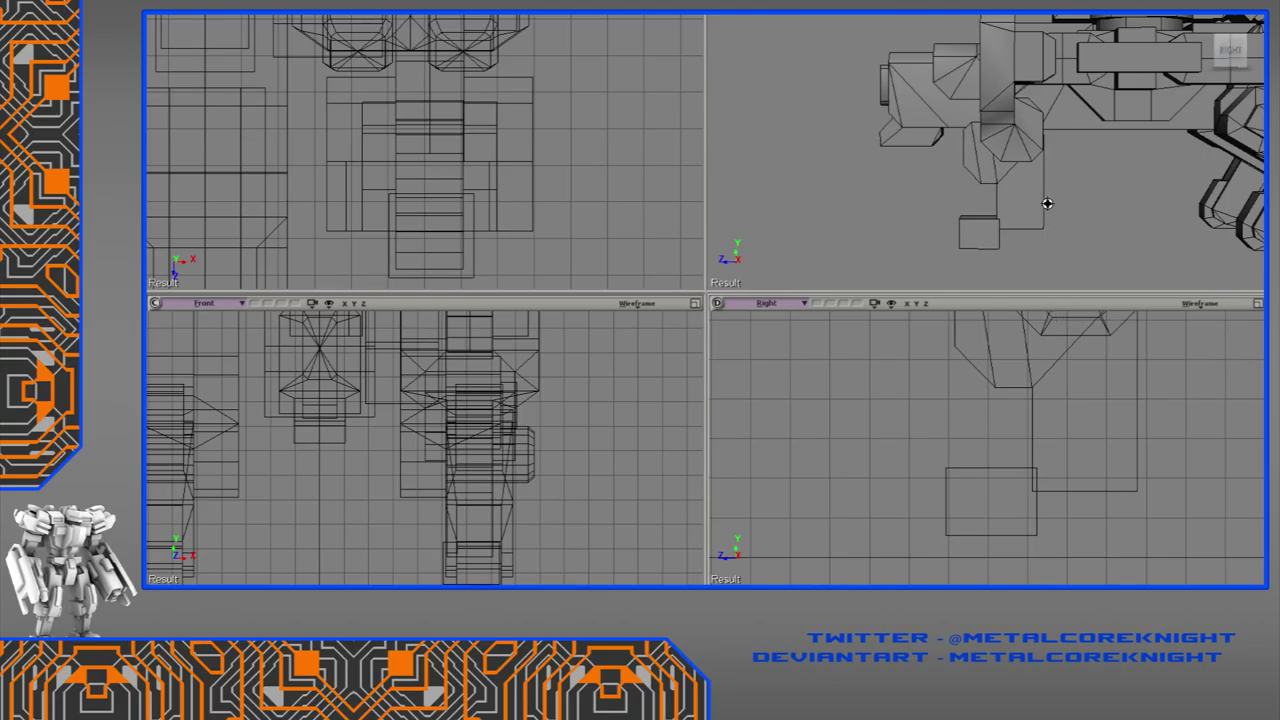
Step: Examine the reshaped front leg's proportions against the whole robot from several angles
left_click_drag(1047, 204, 1050, 221)
right_click_drag(1050, 221, 1092, 237)
scroll(1090, 221, "down", 2)
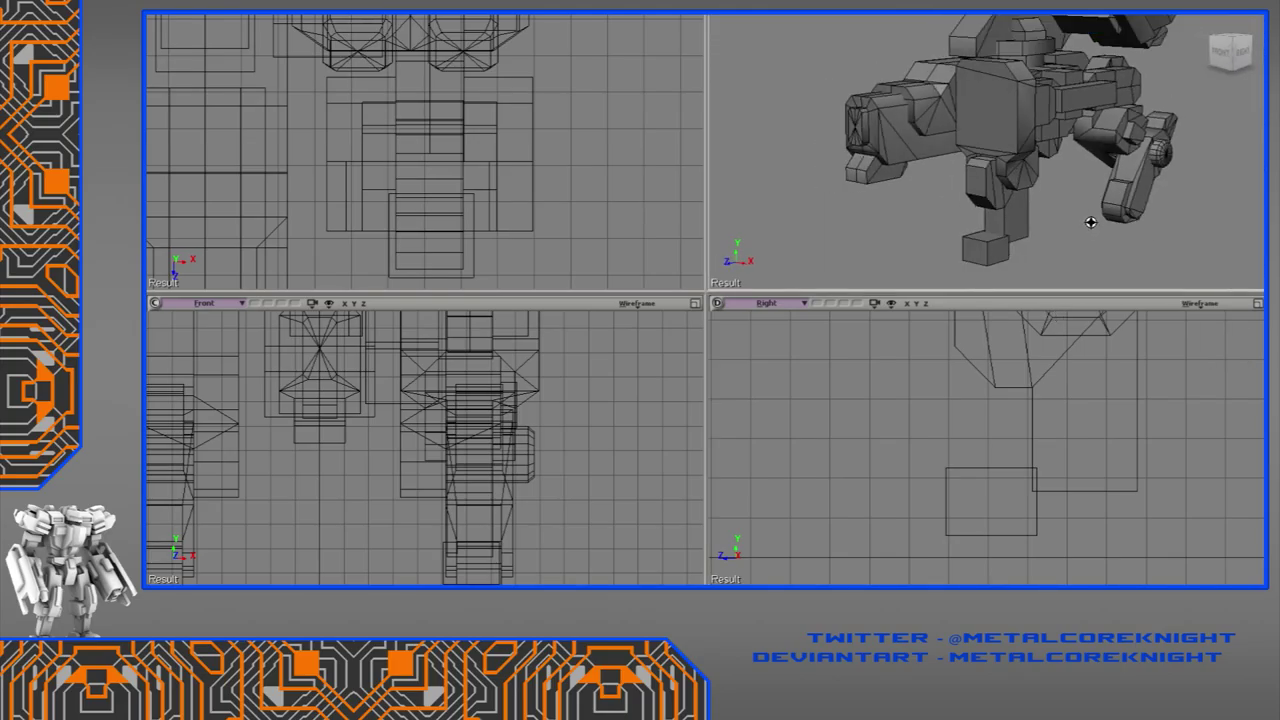
mouse_move(1056, 198)
left_mouse_down()
mouse_move(1060, 211)
mouse_move(1043, 194)
left_mouse_up()
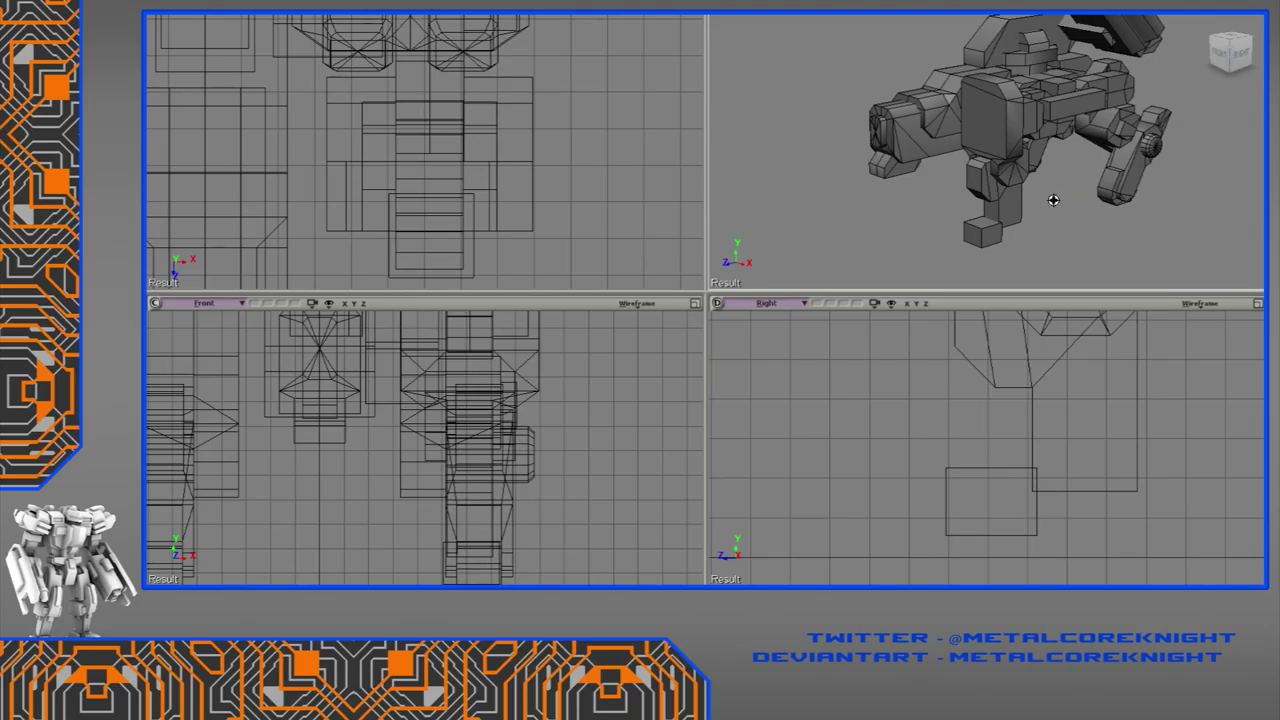
left_click_drag(1054, 200, 1027, 223)
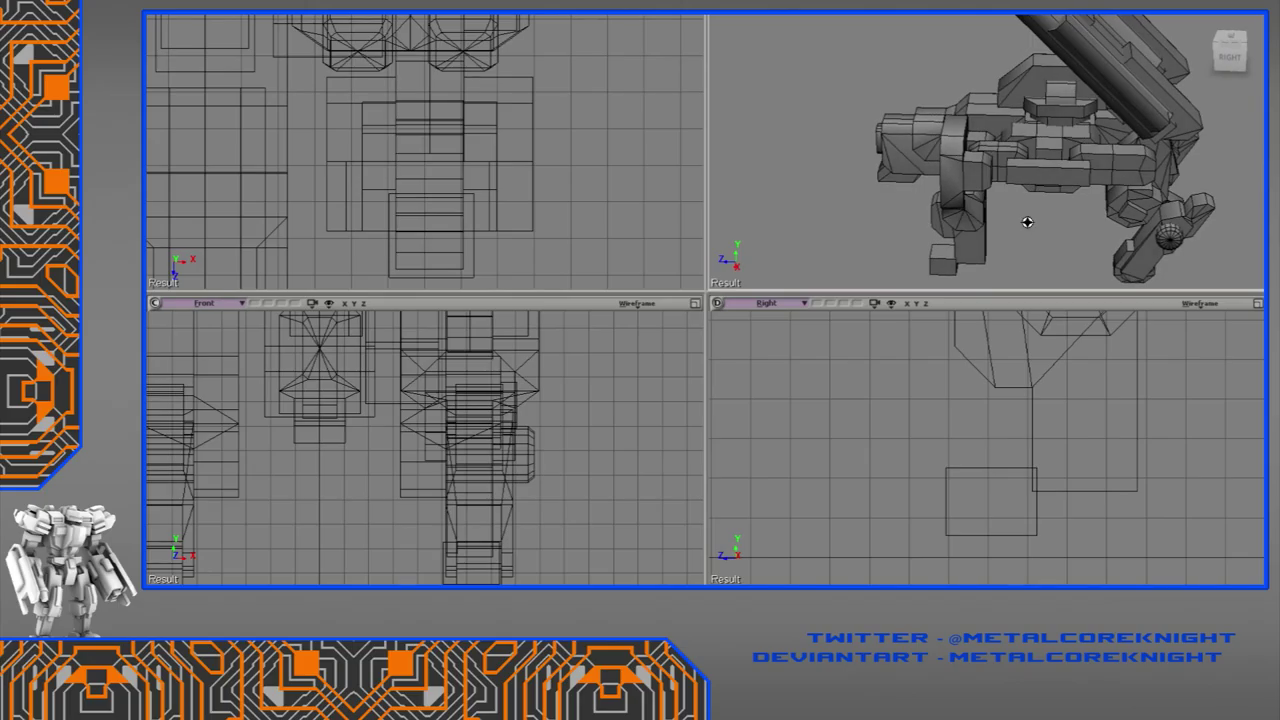
left_click_drag(1023, 219, 1040, 196)
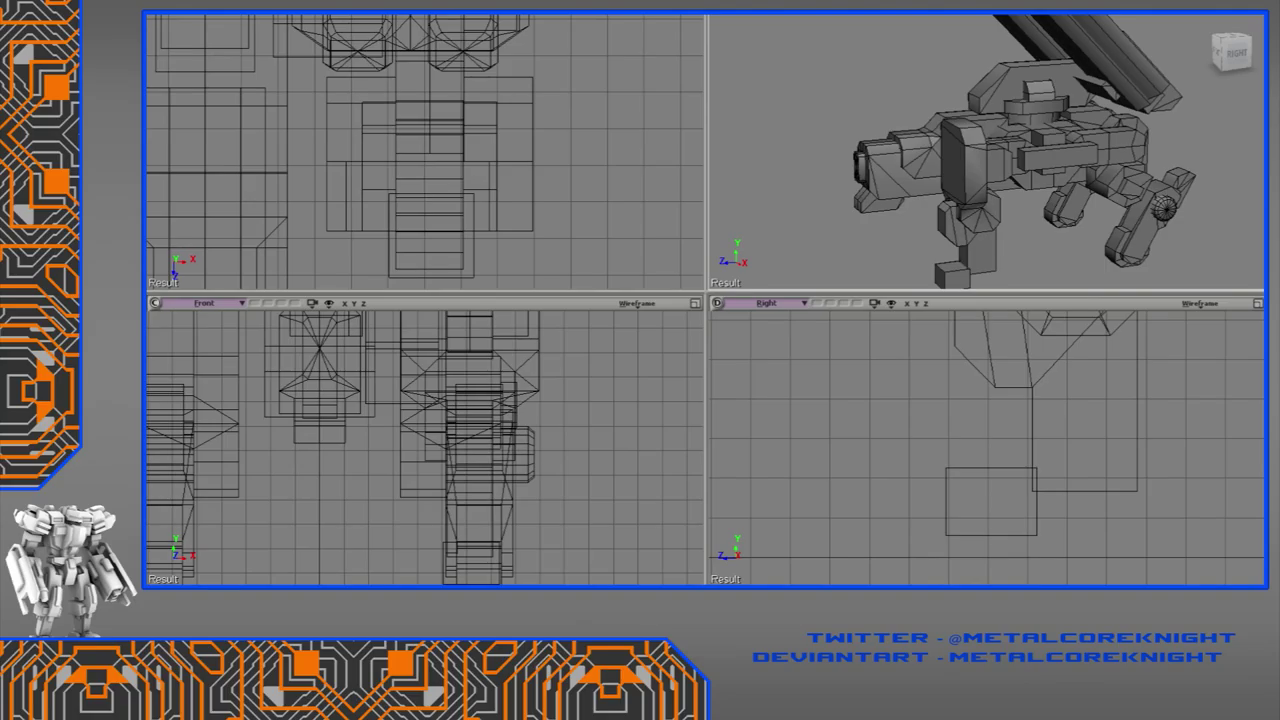
Step: Rotate the back-mounted weapon pods down until they lie horizontally above the body
left_click(1064, 210)
middle_click_drag(1037, 240, 891, 244)
left_click(1054, 246)
scroll(1054, 190, "down", 4)
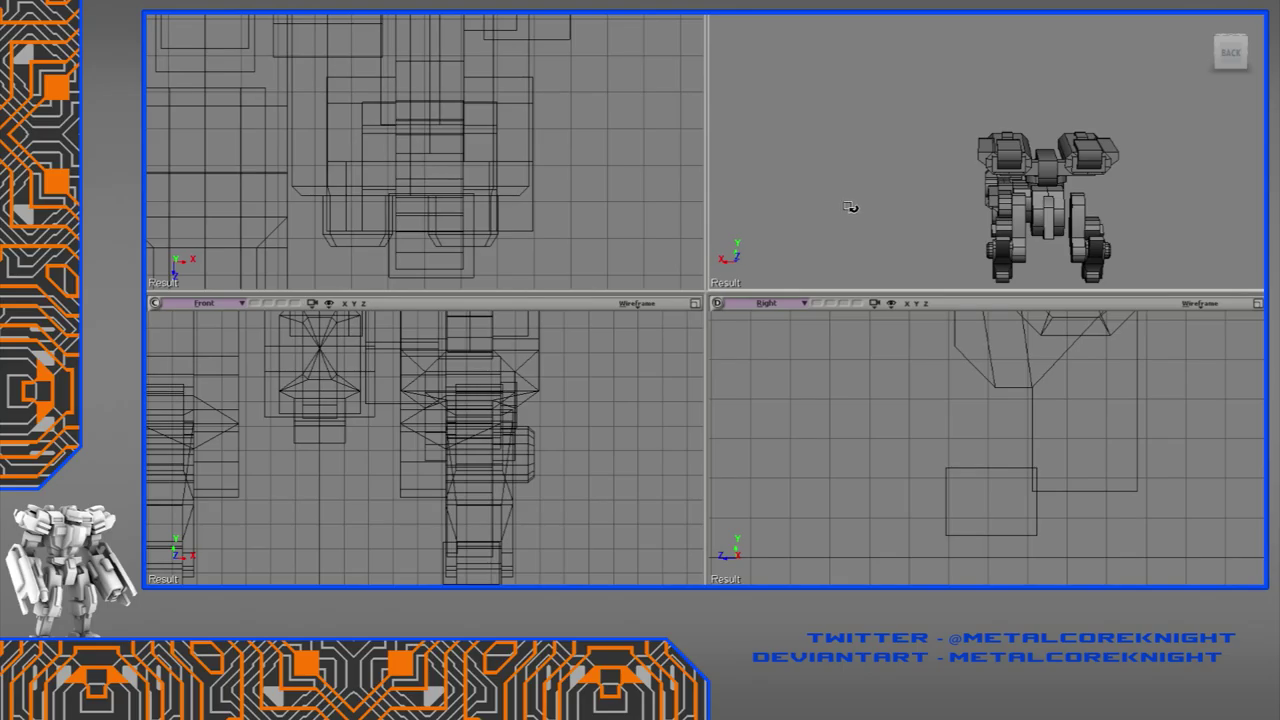
Step: Inspect the whole robot from several sides in a maximized perspective view and save the scene
middle_click_drag(855, 233, 966, 195)
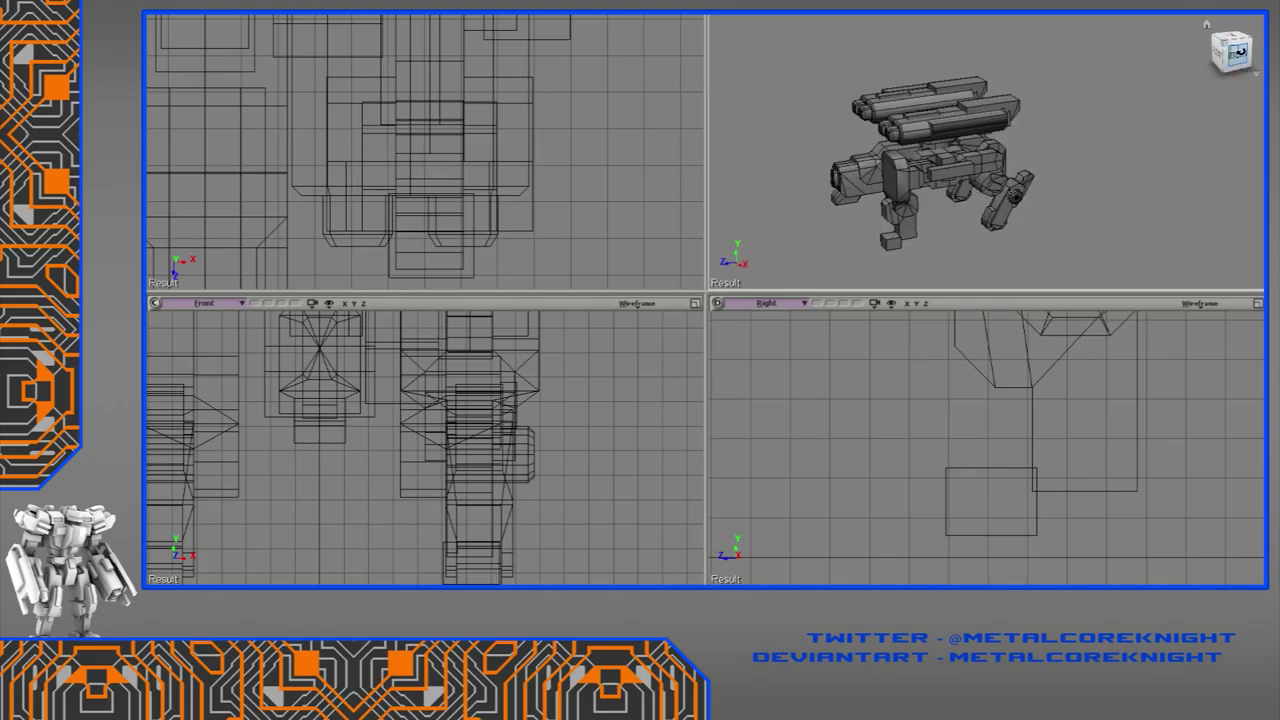
left_click(1257, 8)
middle_click_drag(823, 267, 851, 243)
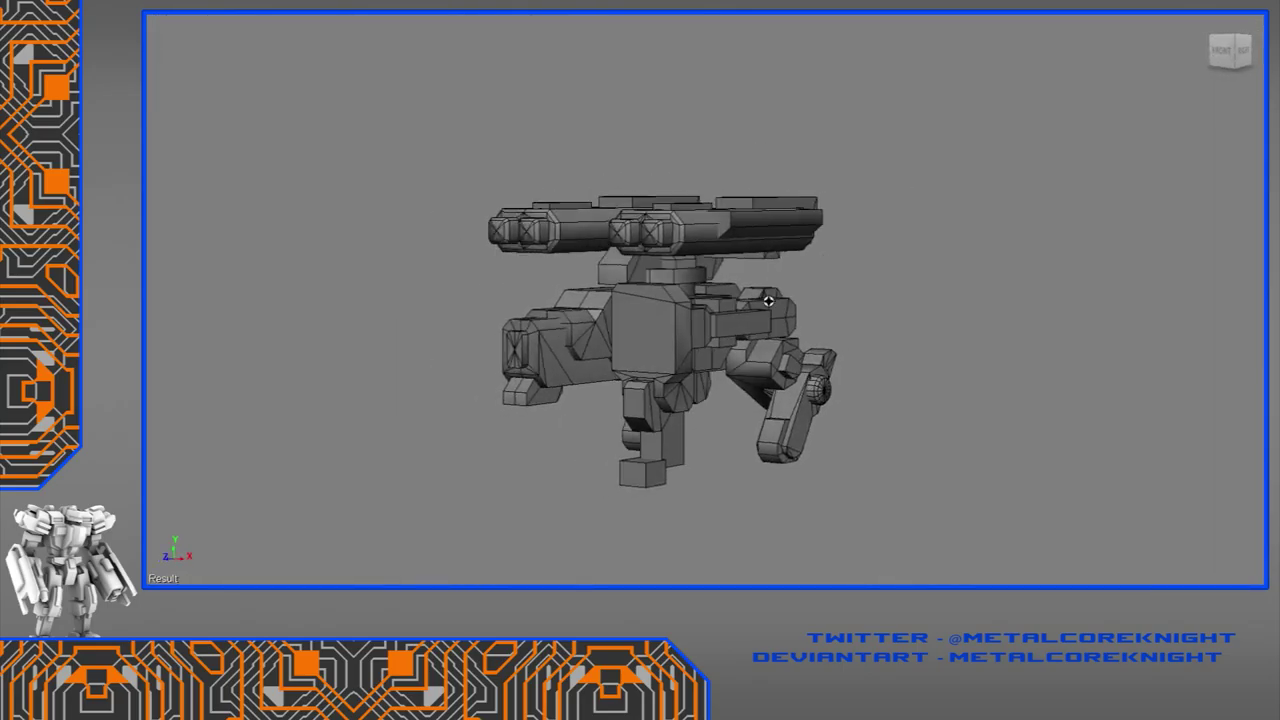
middle_click_drag(768, 301, 617, 411)
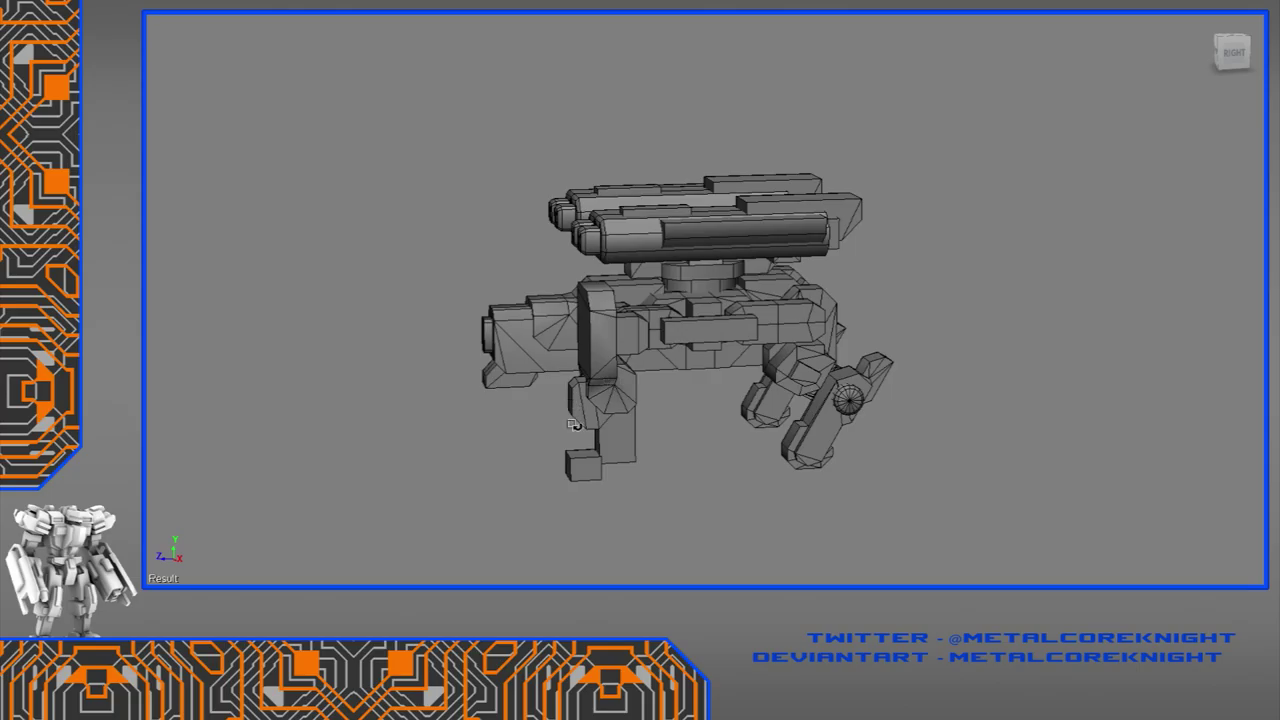
middle_click_drag(622, 389, 671, 400, "alt")
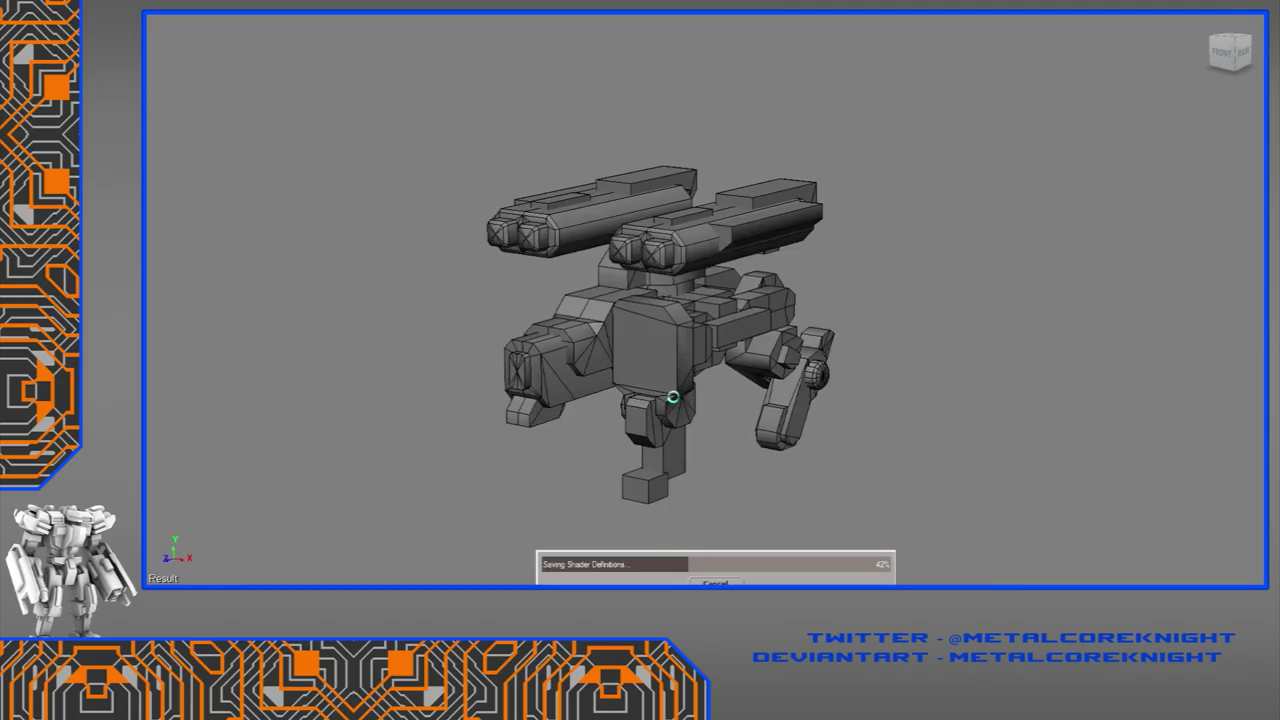